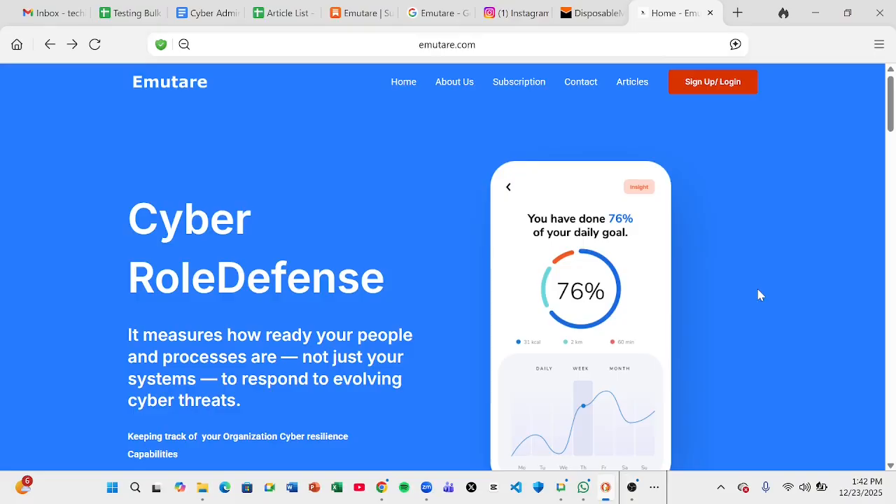
# Scroll the emutare.com home page and open the Starter Plan subscription page via Learn More
pyautogui.scroll(-1, 758, 291)
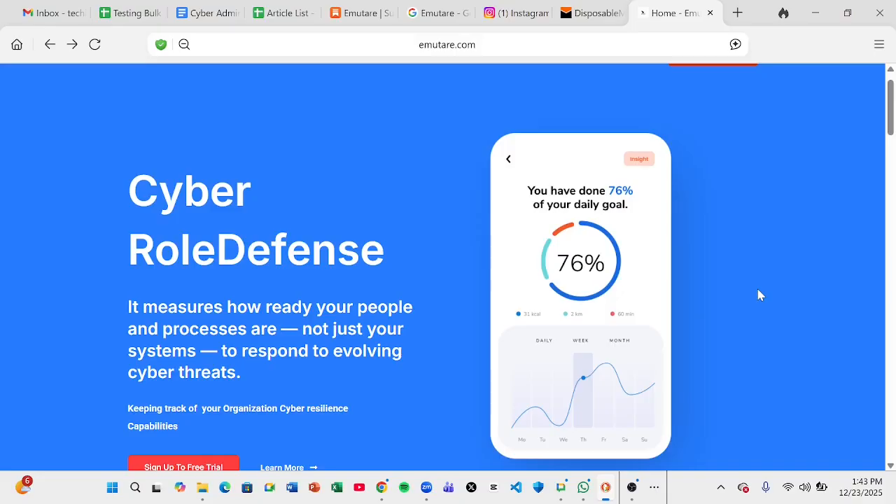
pyautogui.scroll(-4, 761, 294)
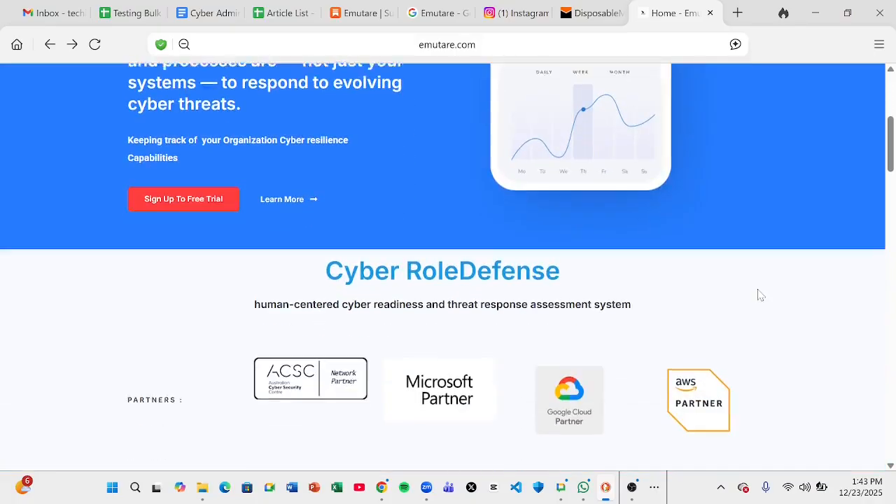
pyautogui.scroll(2, 761, 295)
pyautogui.scroll(1, 761, 295)
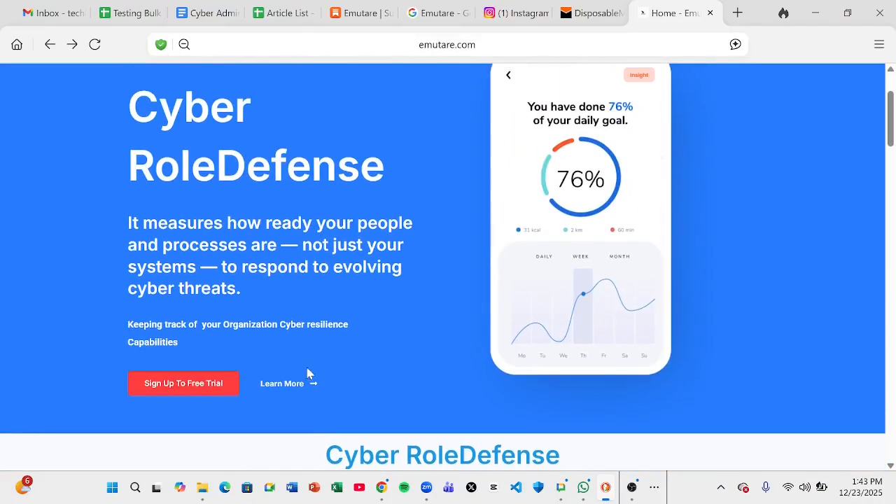
pyautogui.click(295, 389)
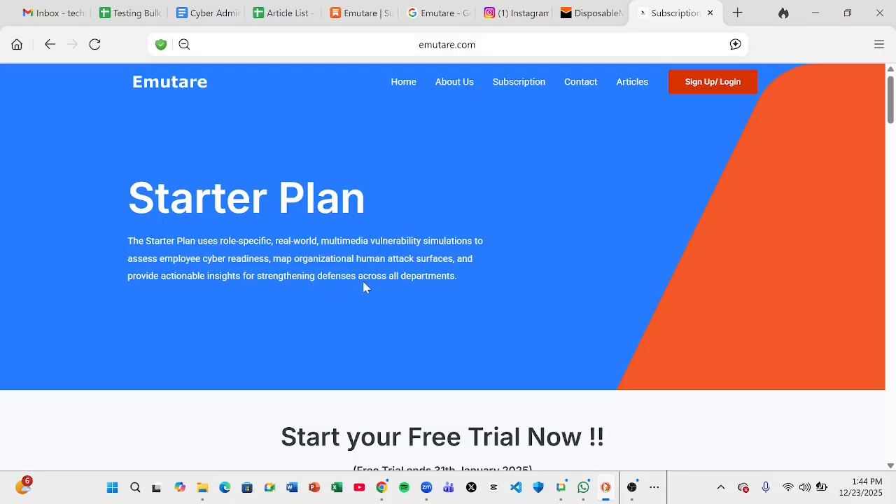
# Back in the browser, scroll to the Starter Plan's 9 USD/month card and full feature list
pyautogui.click(632, 488)
pyautogui.click(794, 312)
pyautogui.scroll(-3, 576, 347)
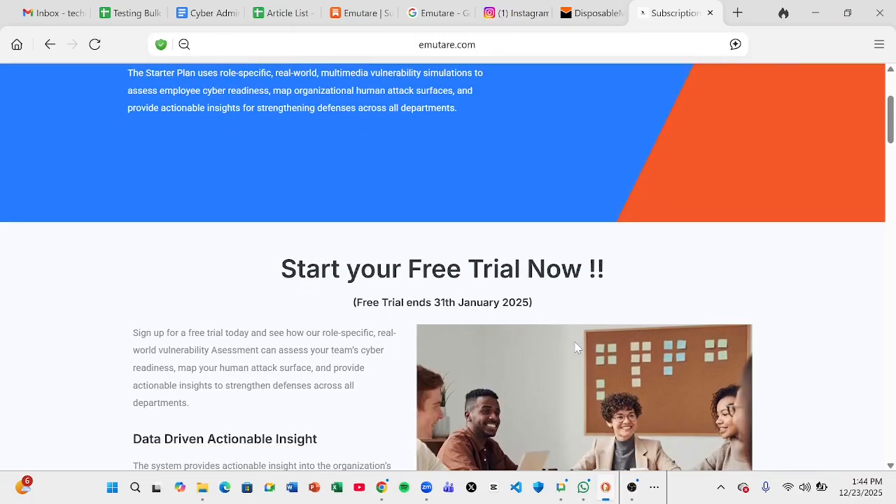
pyautogui.scroll(-2, 575, 347)
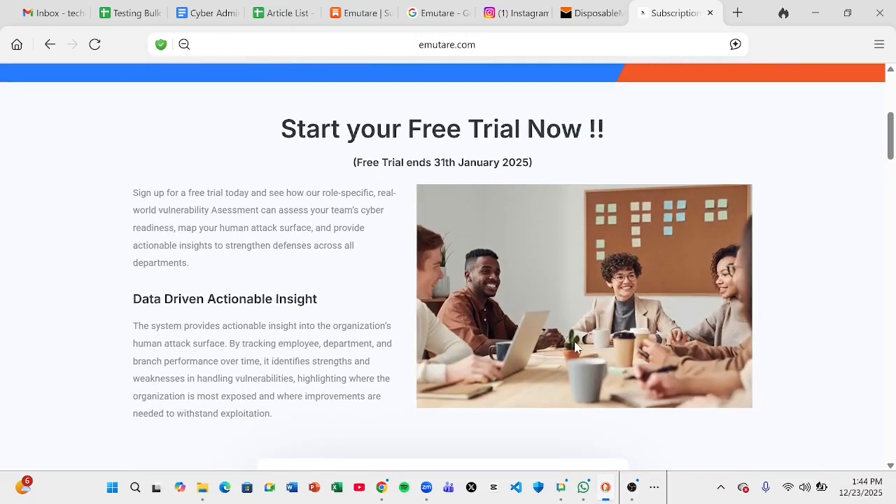
pyautogui.scroll(-3, 575, 348)
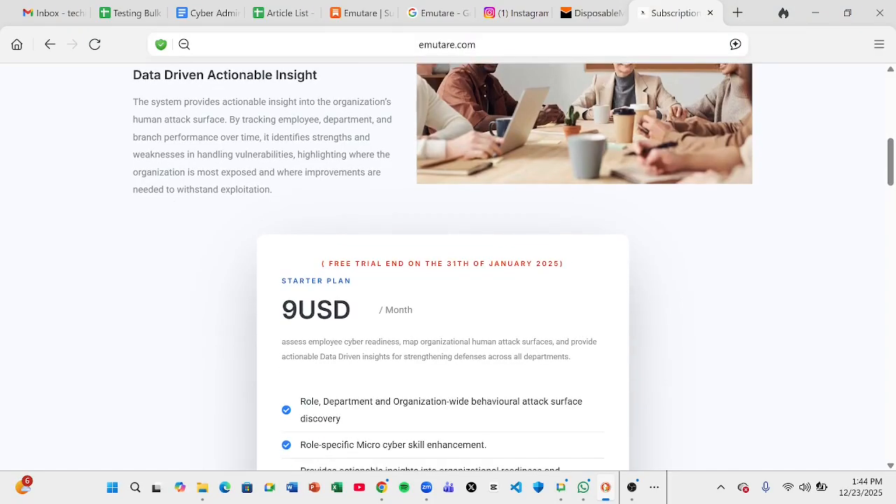
pyautogui.scroll(-3, 577, 348)
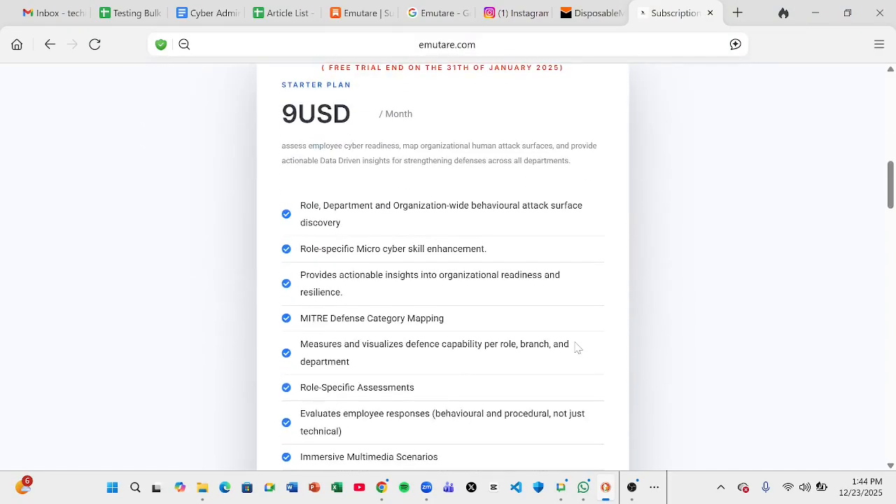
pyautogui.scroll(1, 575, 348)
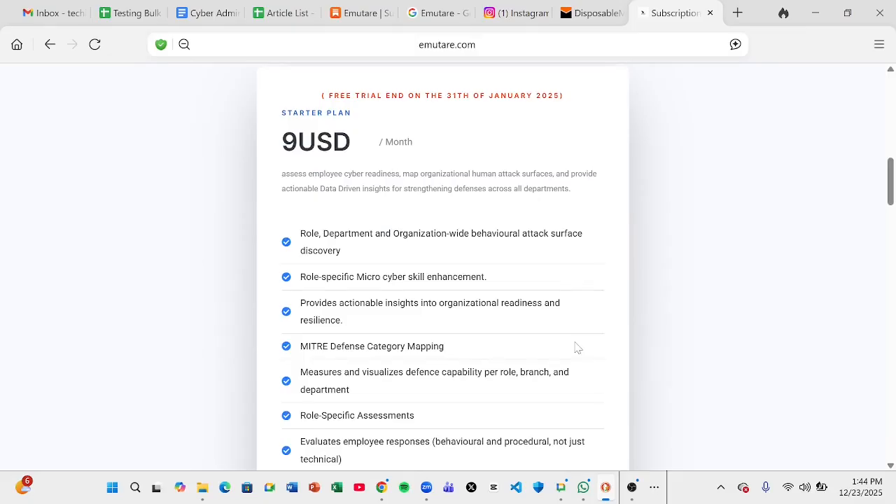
pyautogui.scroll(-1, 578, 348)
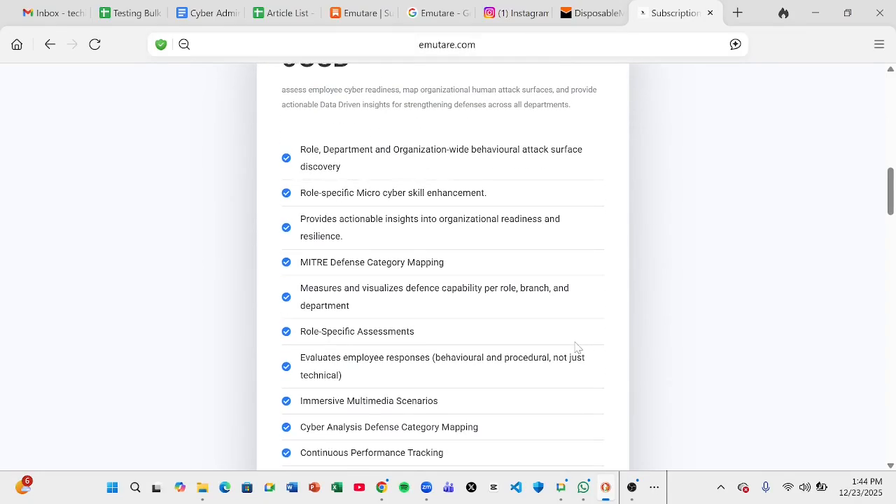
pyautogui.scroll(-1, 578, 348)
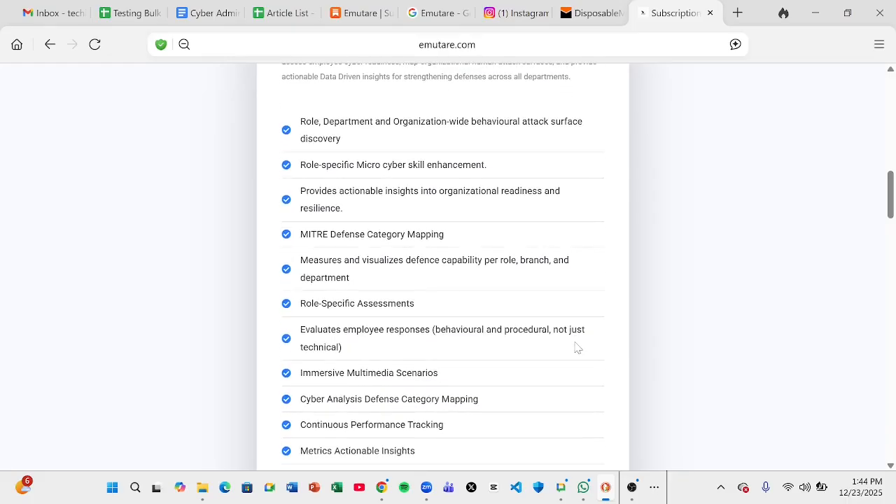
pyautogui.scroll(-2, 578, 348)
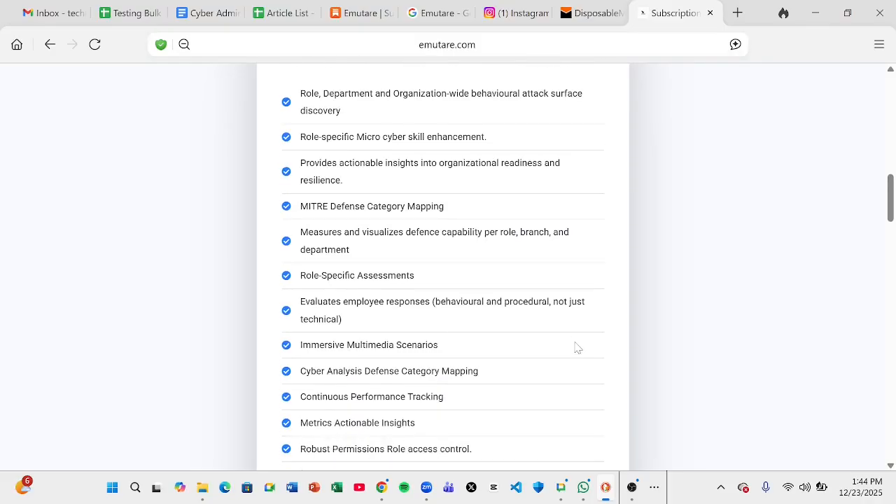
pyautogui.scroll(-1, 578, 348)
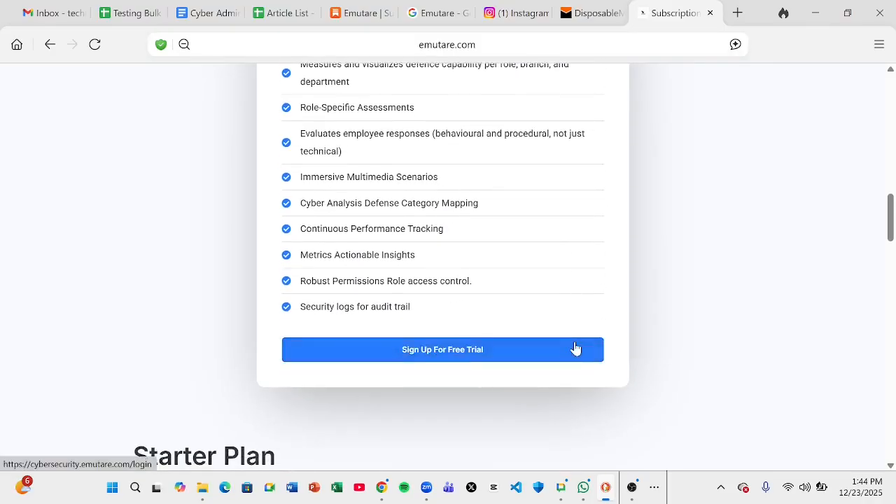
pyautogui.scroll(-1, 576, 347)
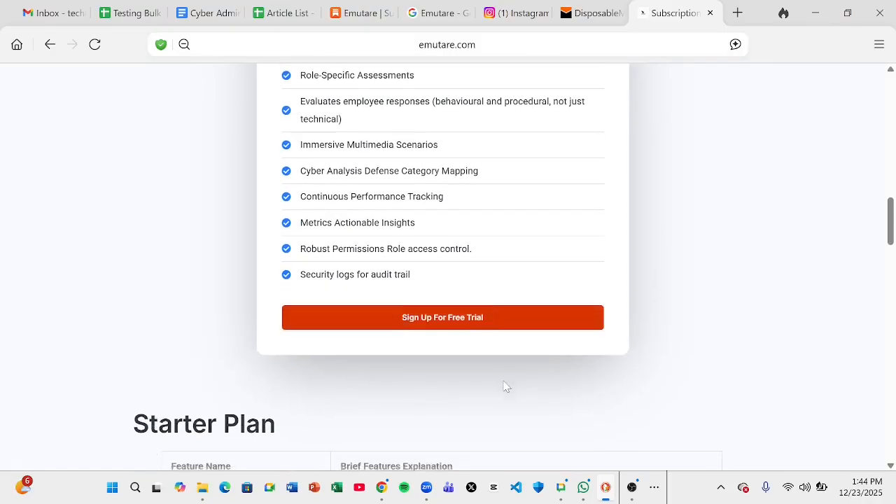
pyautogui.scroll(-1, 507, 387)
pyautogui.scroll(1, 506, 387)
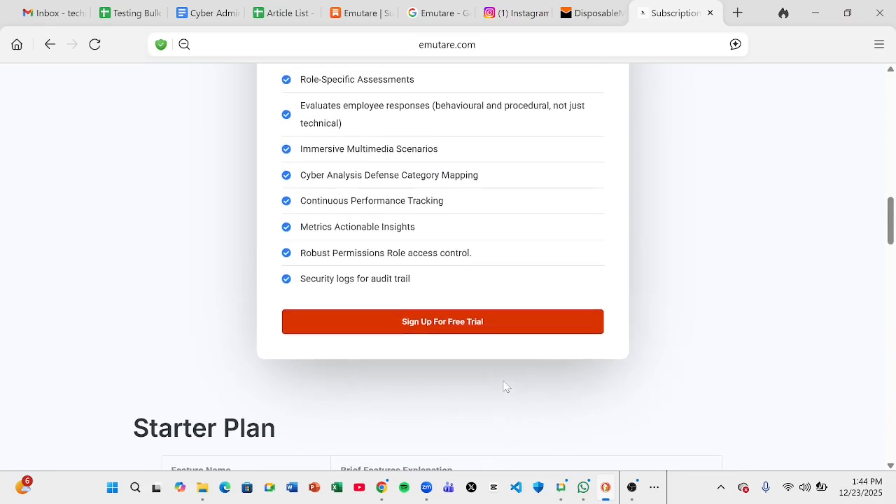
# Start the free-trial sign-up and switch from logging in to creating an account
pyautogui.click(456, 329)
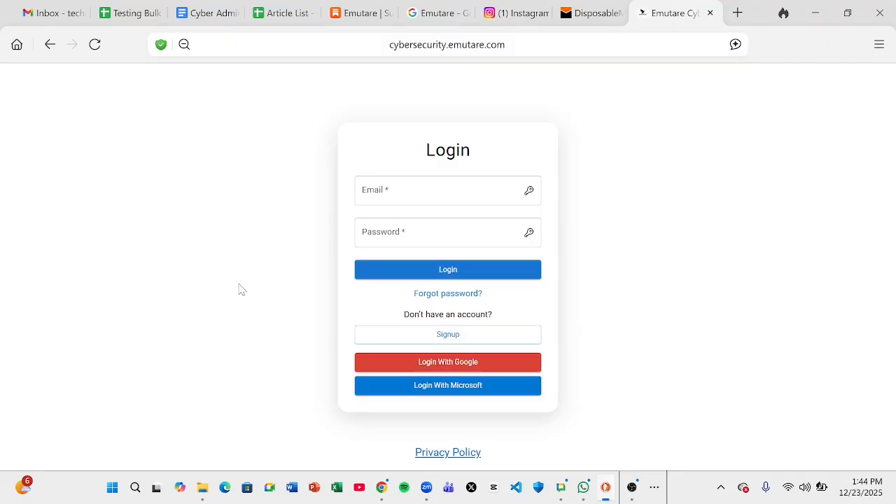
pyautogui.click(376, 341)
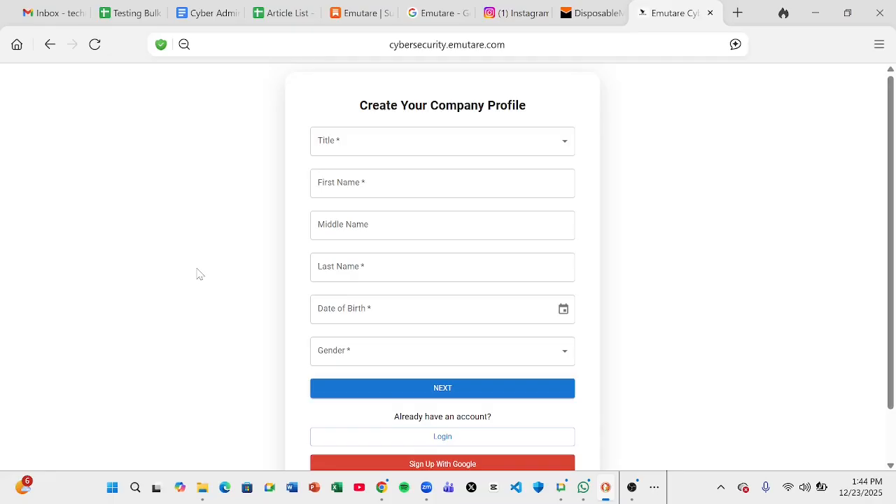
pyautogui.scroll(-2, 198, 274)
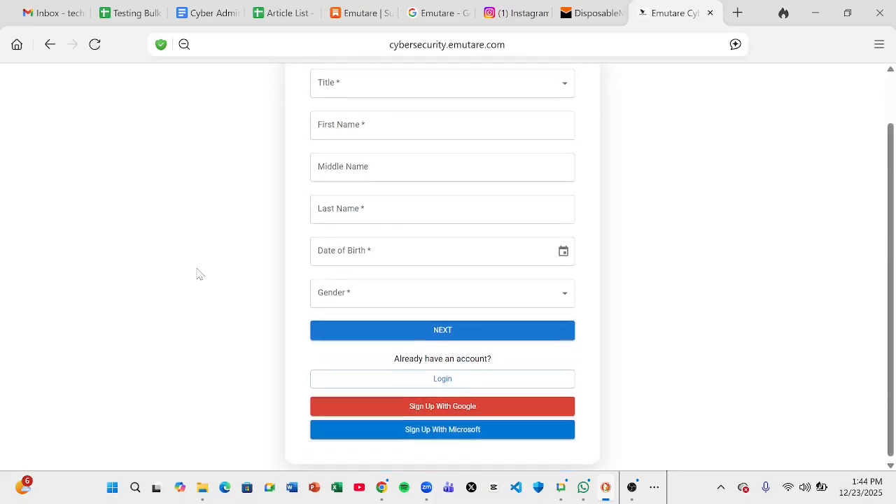
pyautogui.scroll(1, 198, 273)
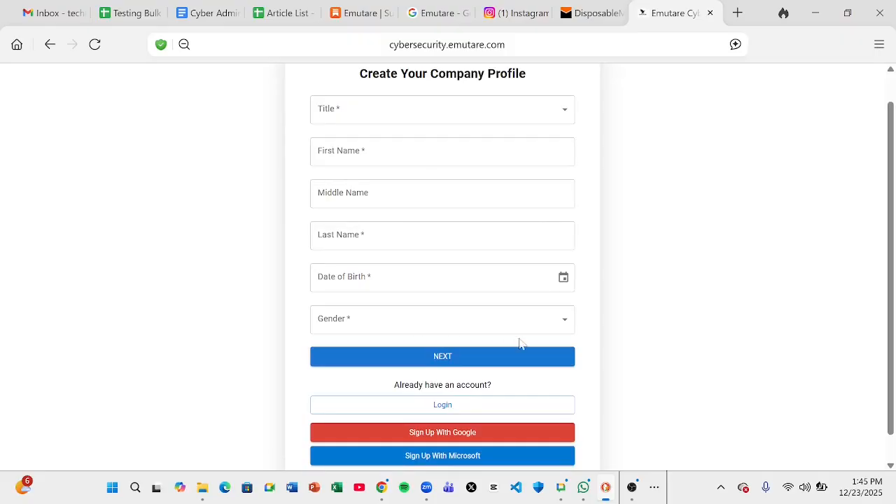
# Advance the sign-up form through the contact details step to the company details step
pyautogui.click(520, 365)
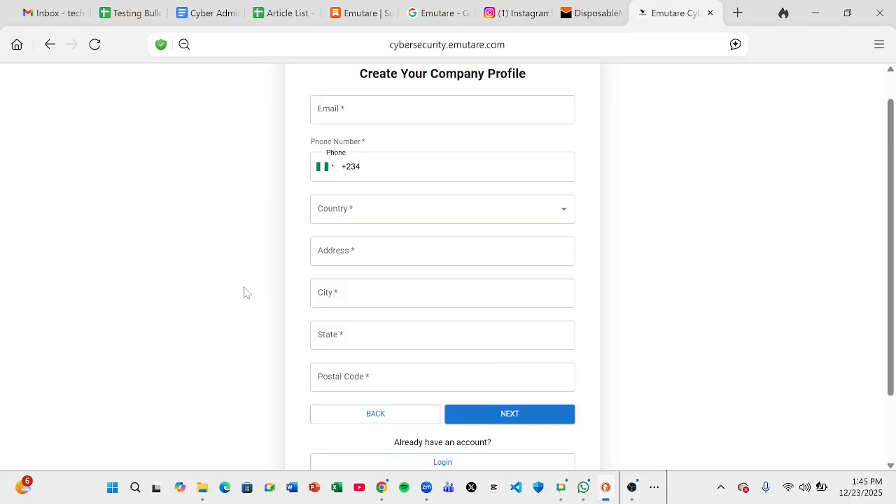
pyautogui.scroll(-1, 247, 292)
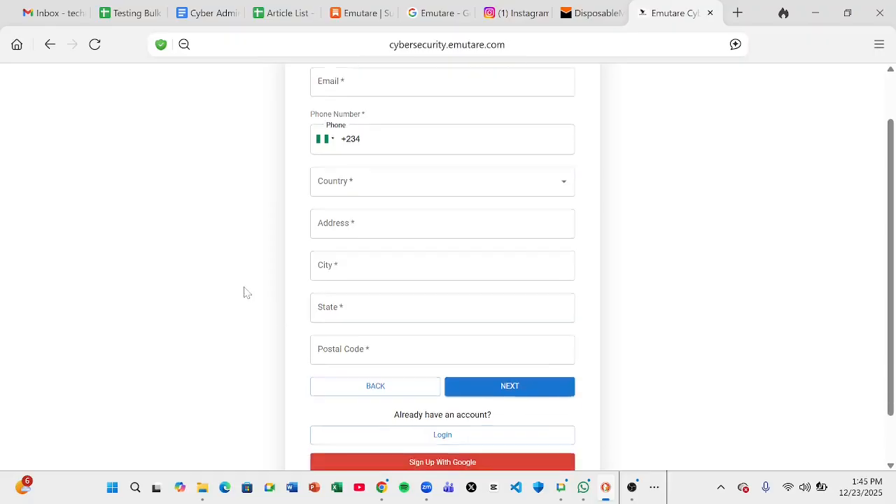
pyautogui.scroll(1, 247, 293)
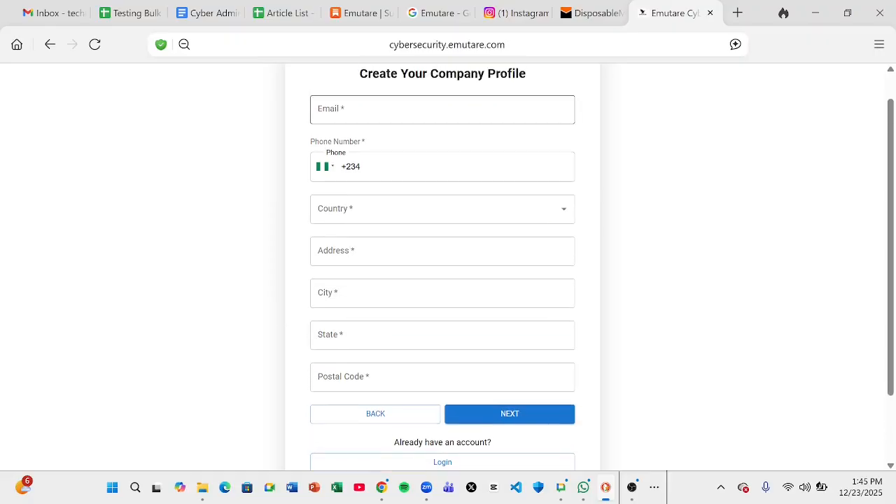
pyautogui.scroll(-3, 266, 175)
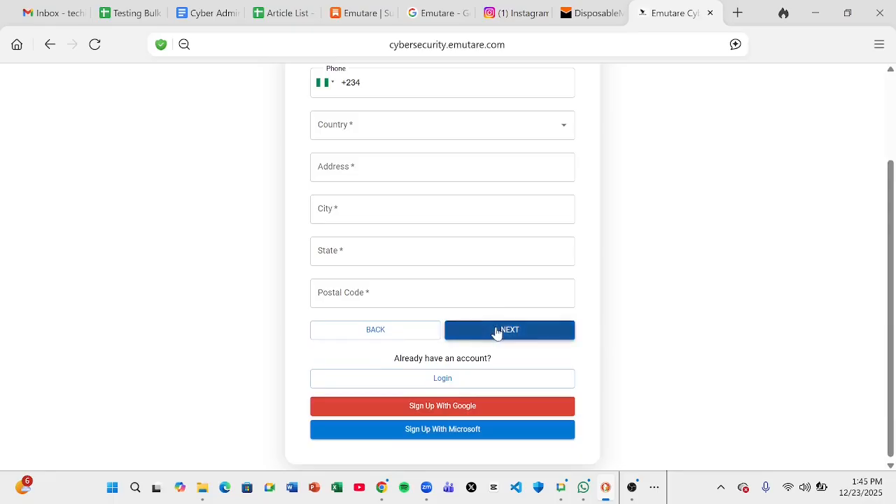
pyautogui.click(497, 332)
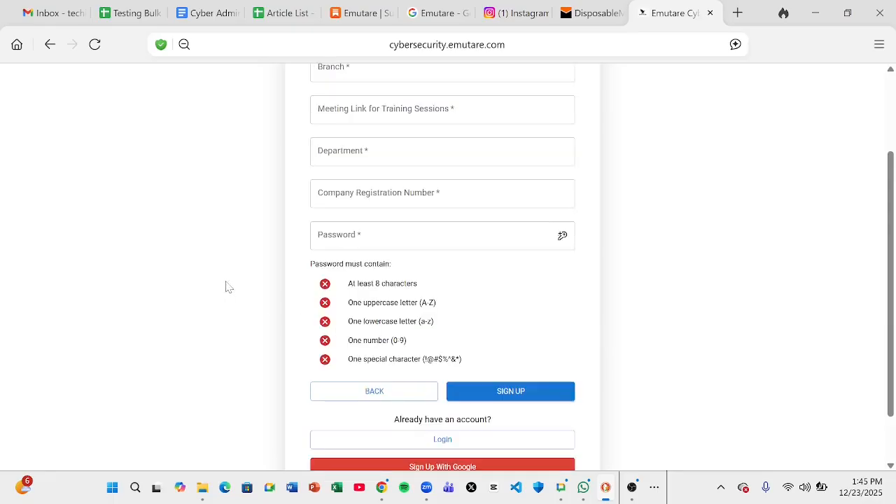
# Scroll the company details step down to the Sign Up With Google and Microsoft buttons
pyautogui.scroll(3, 226, 287)
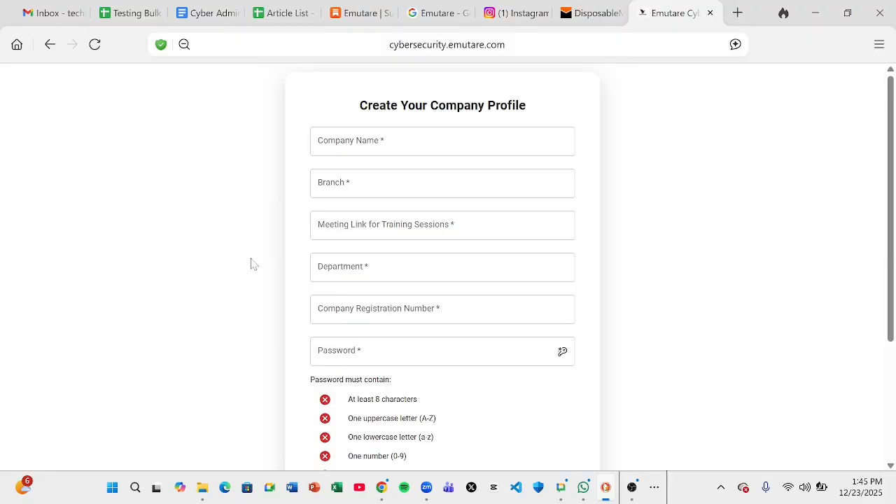
pyautogui.scroll(-1, 252, 264)
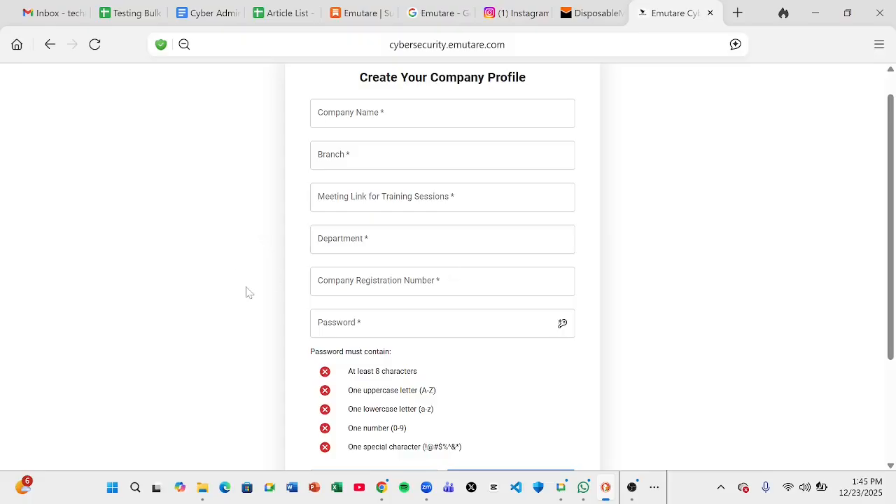
pyautogui.scroll(-1, 246, 292)
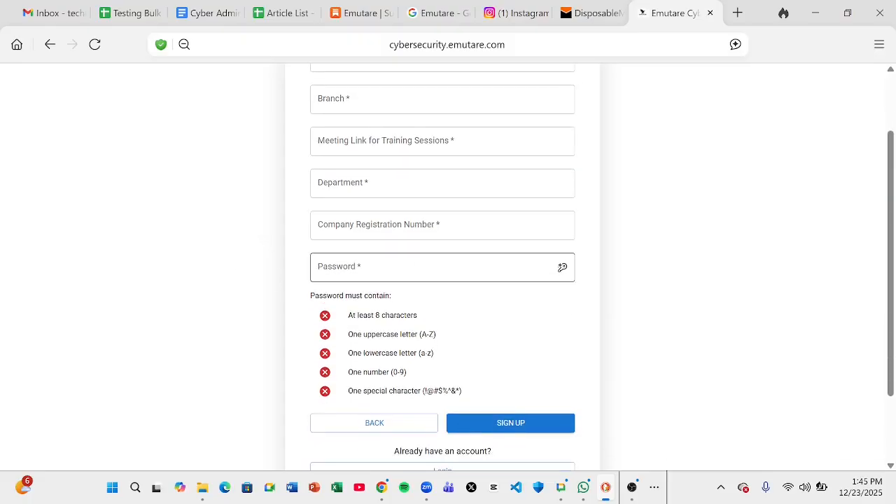
pyautogui.scroll(-1, 236, 355)
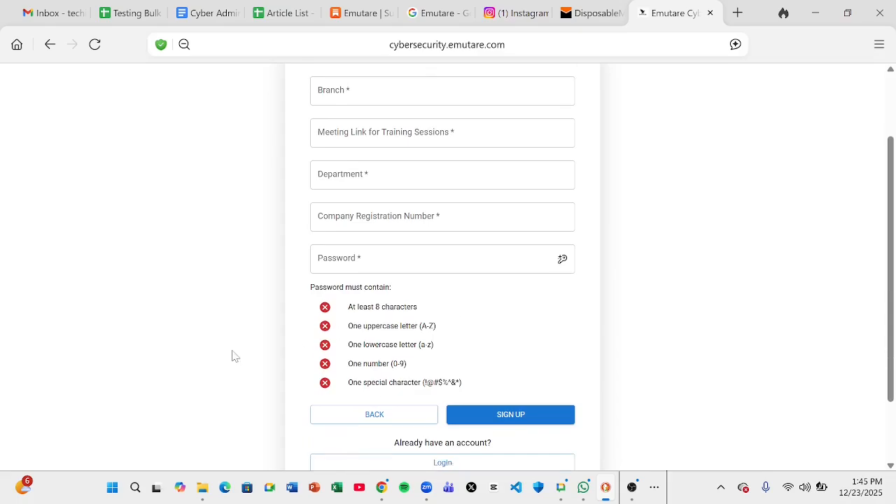
pyautogui.scroll(-1, 235, 356)
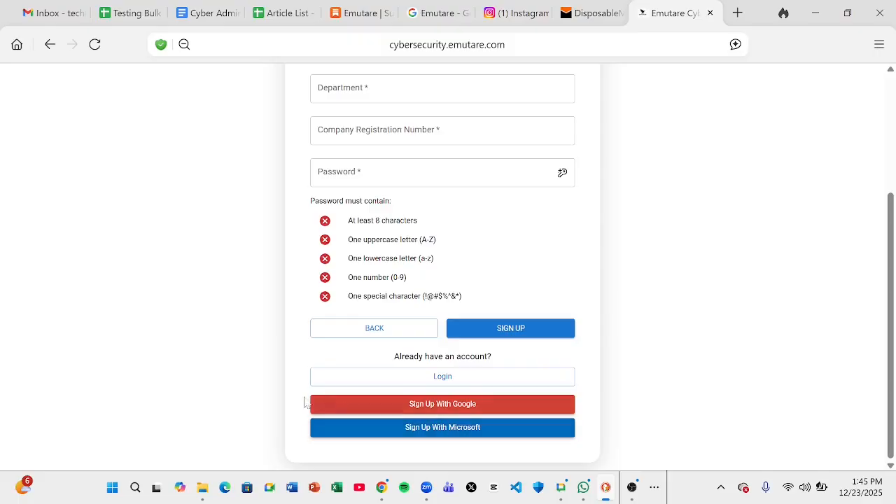
# Try Sign Up With Google, back out of the account chooser, and scroll to the personal details step
pyautogui.click(375, 412)
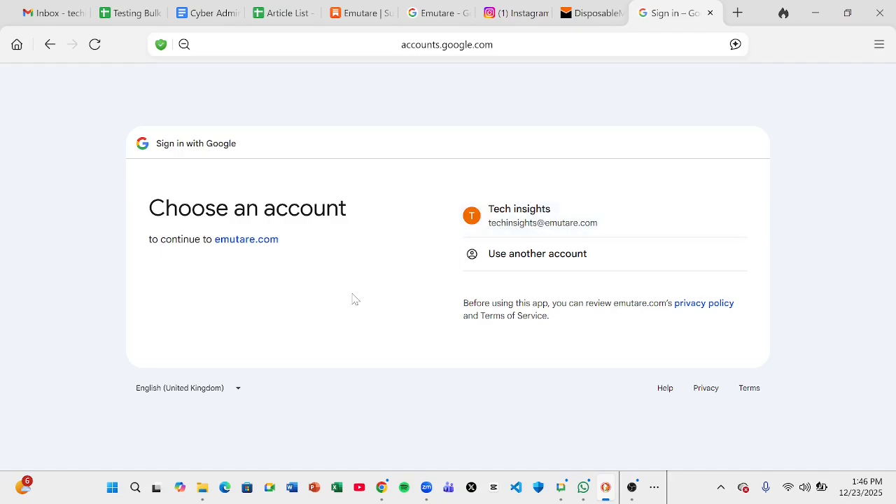
pyautogui.click(52, 49)
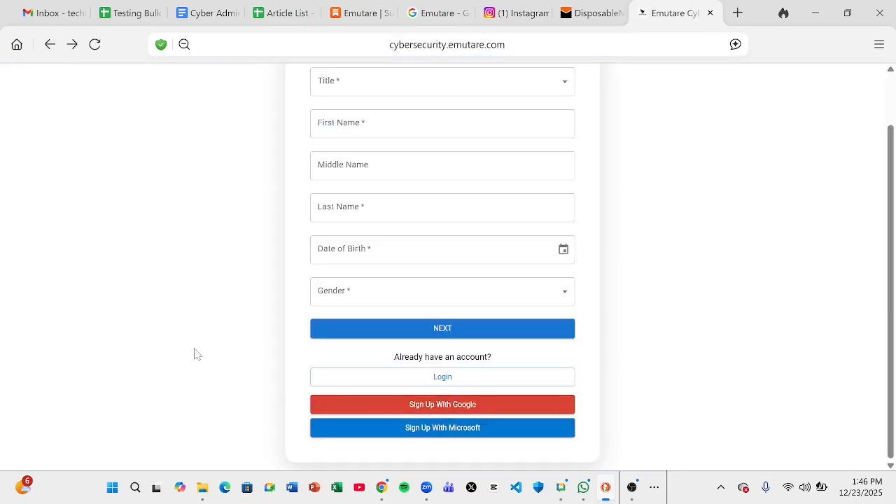
pyautogui.scroll(2, 198, 355)
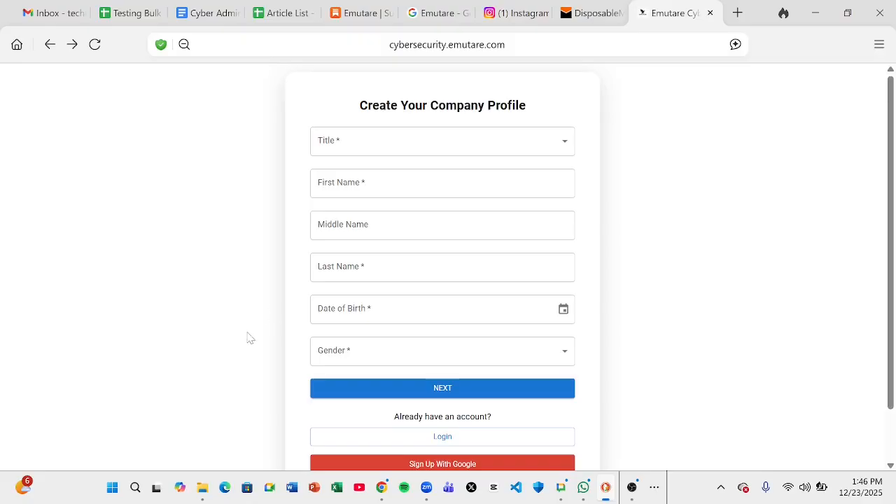
pyautogui.scroll(-2, 250, 338)
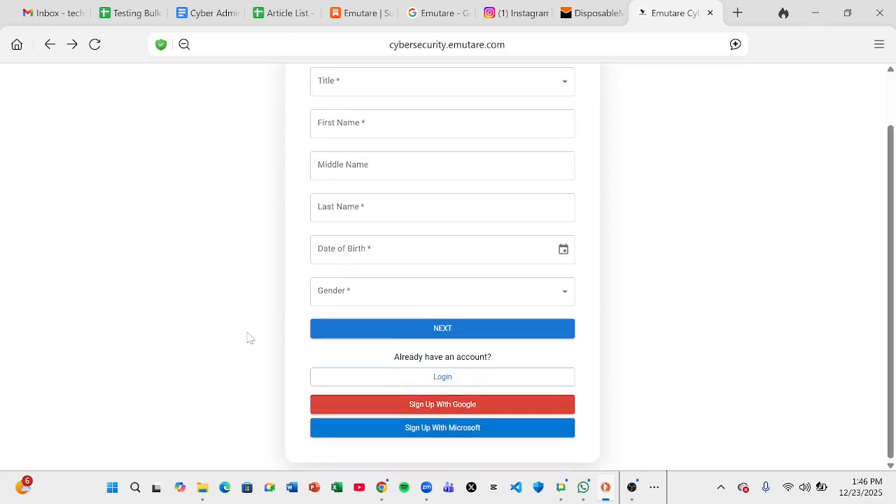
pyautogui.scroll(1, 250, 338)
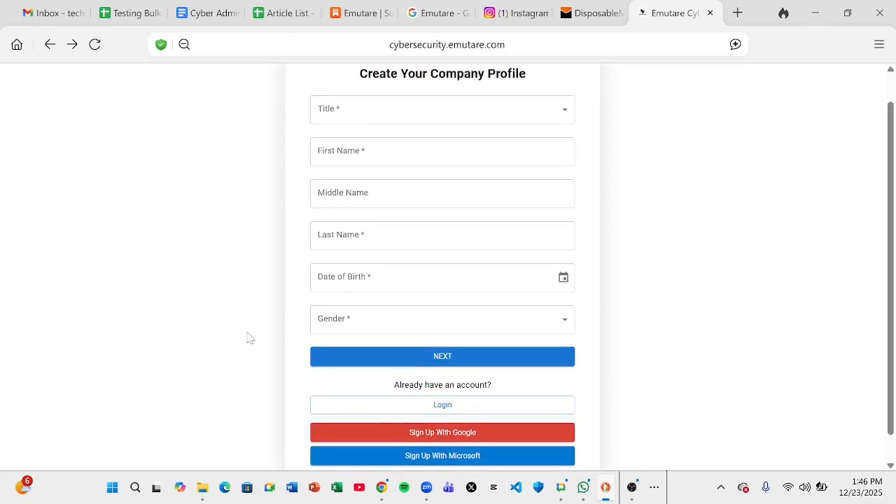
pyautogui.scroll(1, 250, 338)
pyautogui.scroll(1, 250, 338)
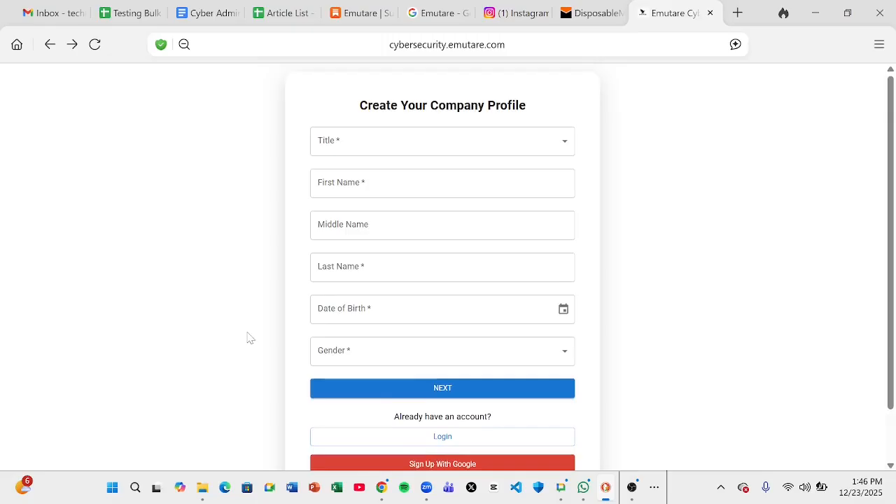
pyautogui.scroll(-2, 250, 338)
pyautogui.scroll(2, 250, 338)
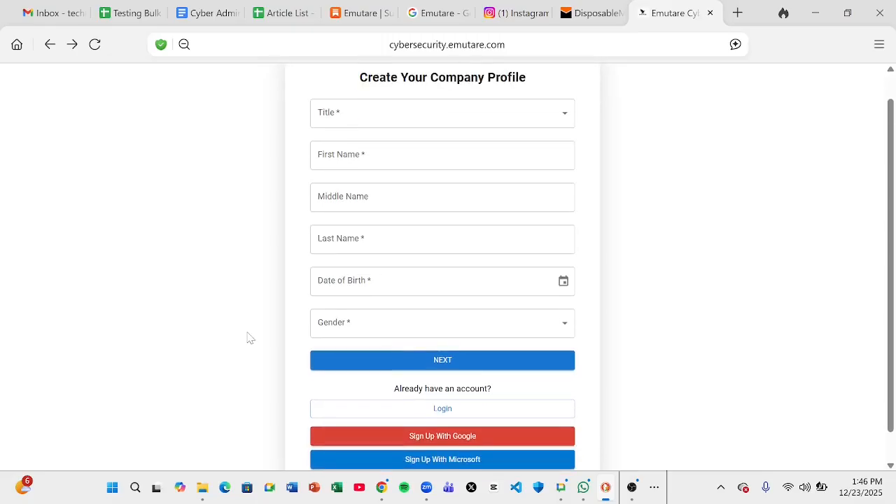
pyautogui.scroll(-2, 250, 338)
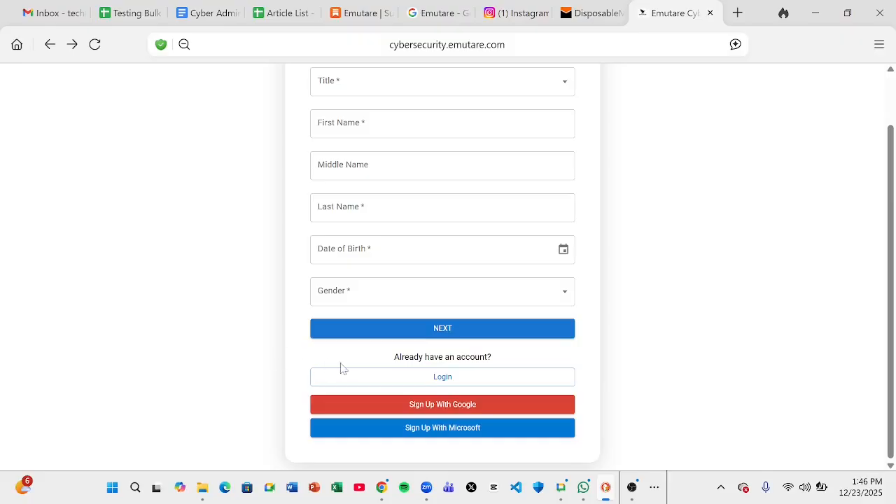
# Open the Login page, click into the Email field and dismiss the autofill suggestions
pyautogui.click(382, 379)
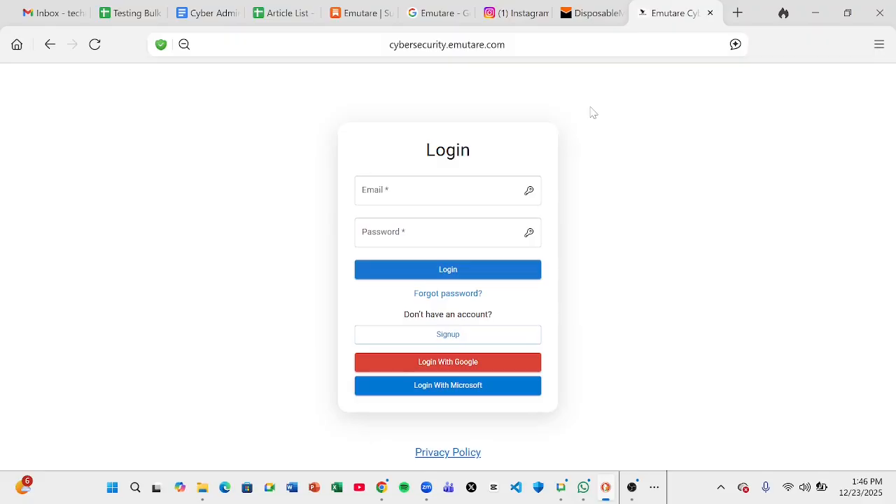
pyautogui.click(420, 191)
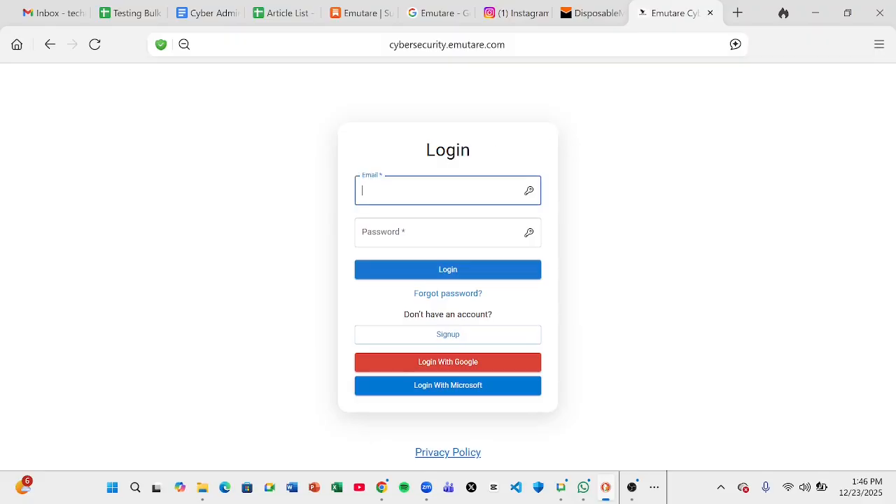
pyautogui.click(284, 250)
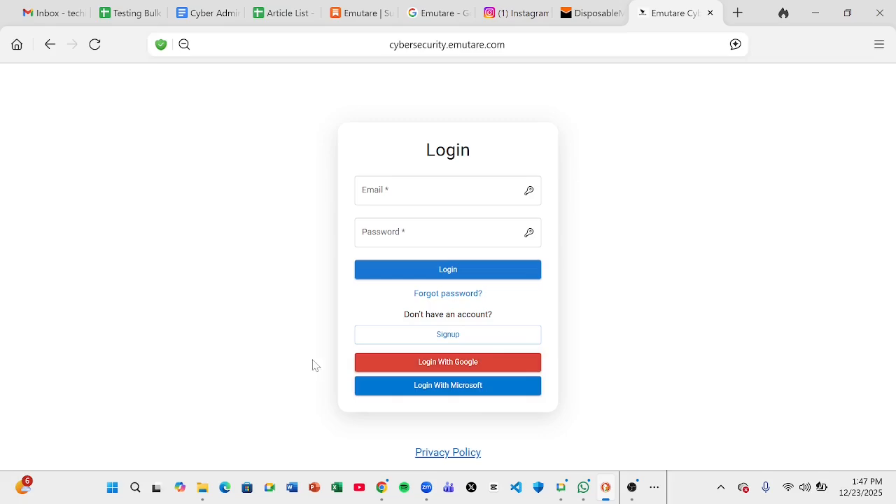
# Log in with Google using the existing account, confirm, and allow emutare.com access
pyautogui.click(413, 369)
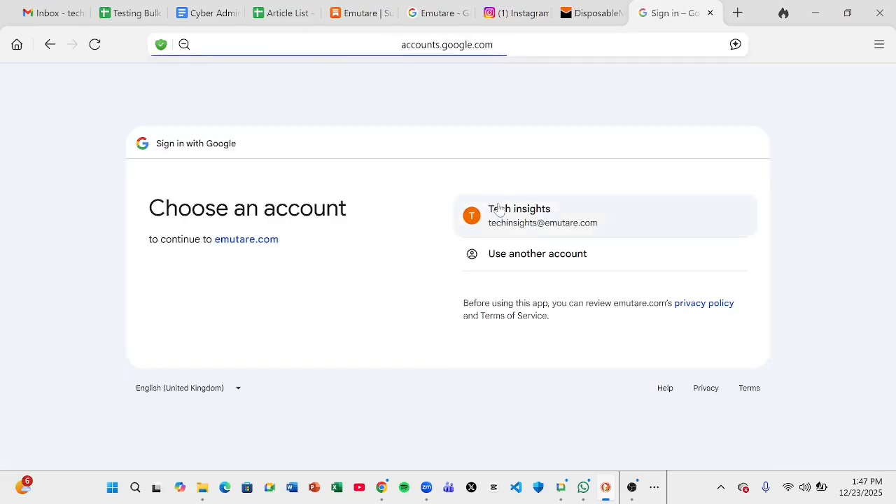
pyautogui.click(518, 221)
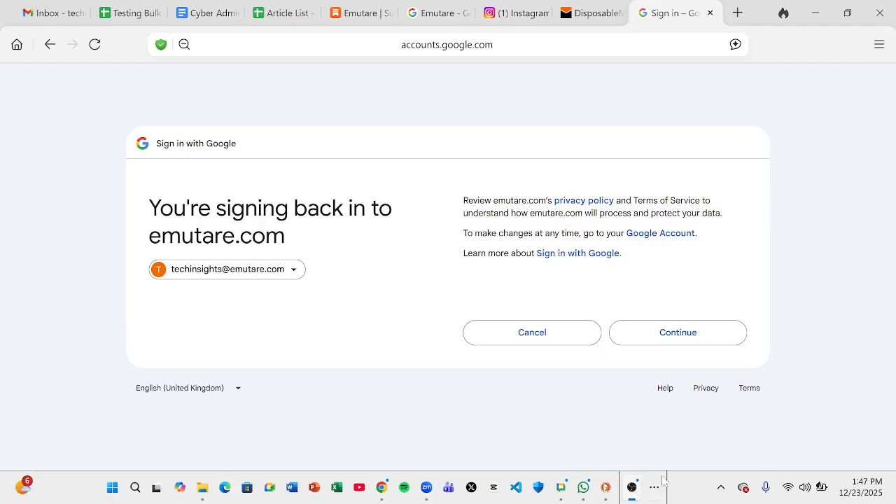
pyautogui.click(802, 347)
pyautogui.click(689, 339)
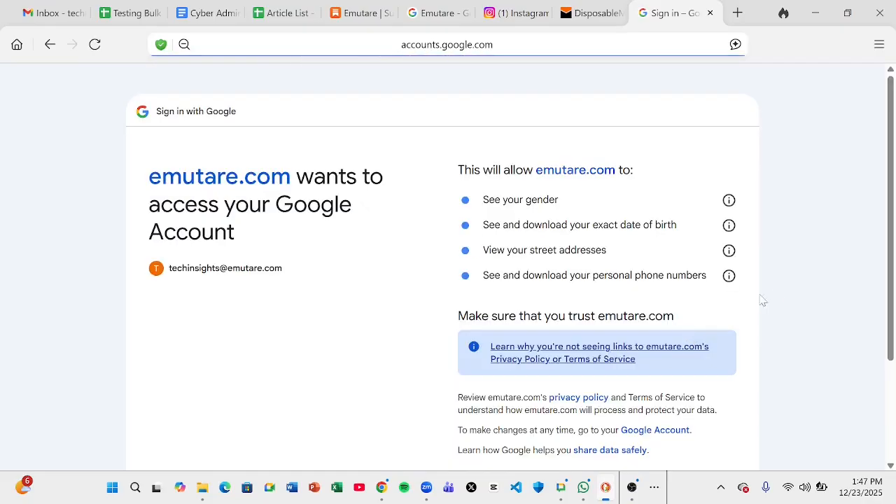
pyautogui.scroll(-2, 777, 297)
pyautogui.scroll(-1, 777, 297)
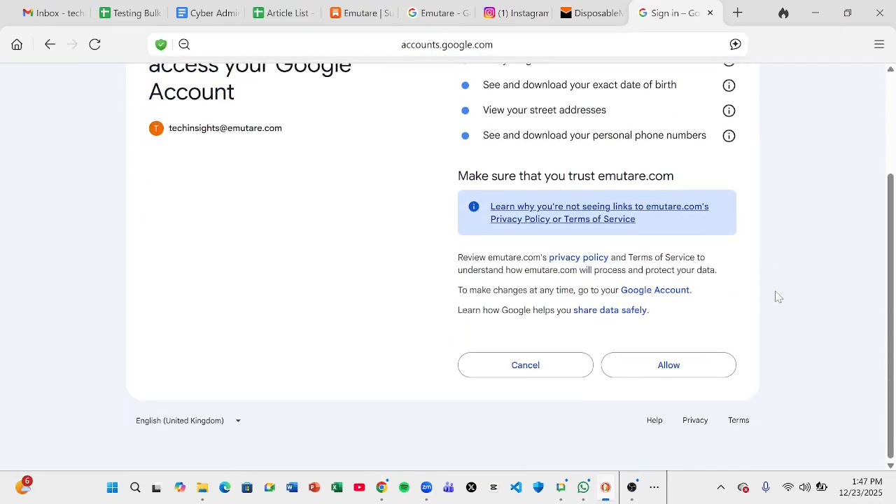
pyautogui.click(679, 367)
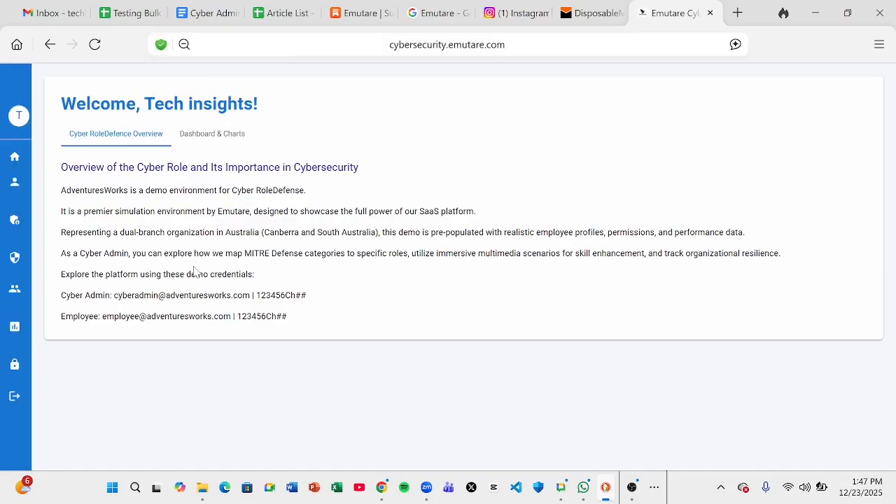
pyautogui.moveTo(19, 323)
pyautogui.moveTo(18, 183)
pyautogui.moveTo(28, 406)
pyautogui.moveTo(65, 294); pyautogui.dragTo(228, 298)
pyautogui.moveTo(61, 295); pyautogui.dragTo(159, 295)
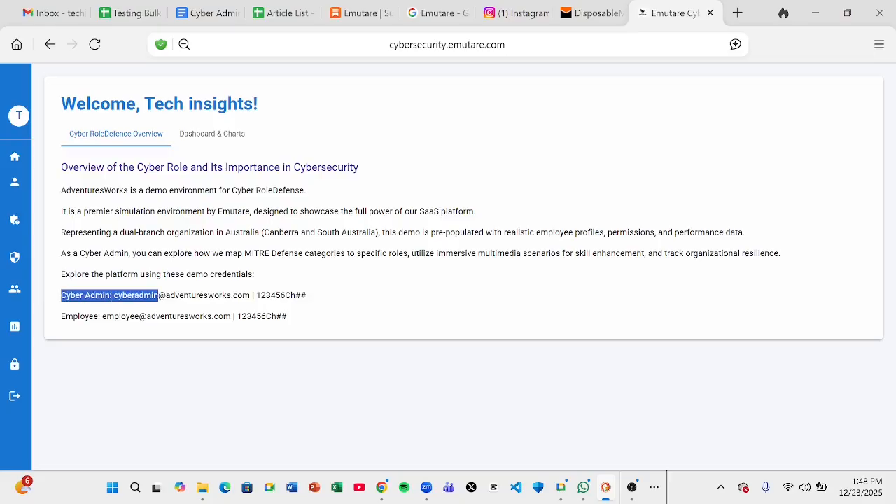
pyautogui.click(254, 289)
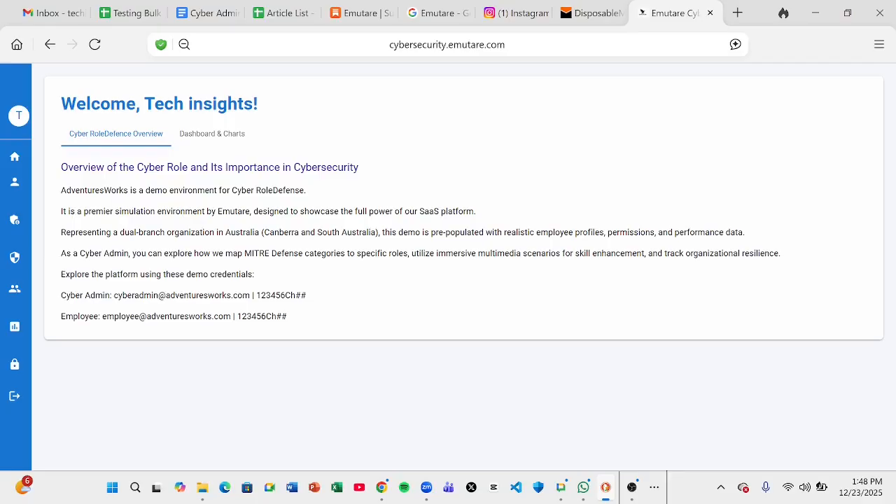
pyautogui.moveTo(60, 190); pyautogui.dragTo(307, 312)
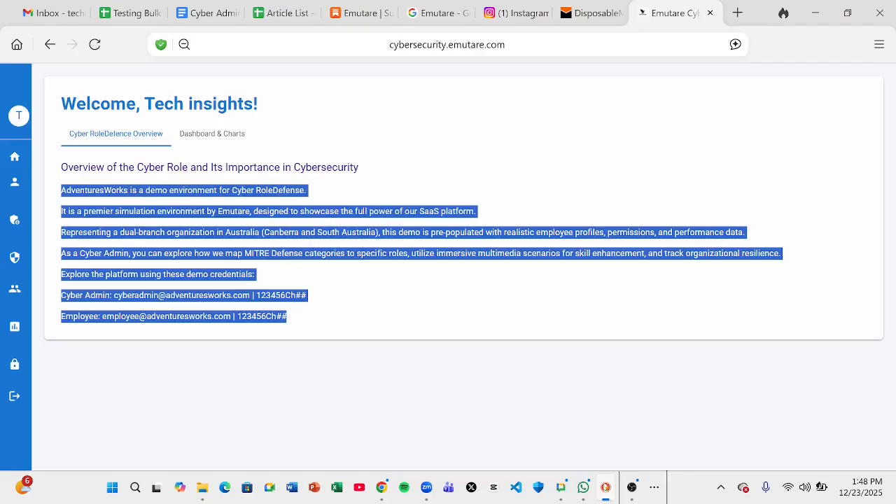
pyautogui.click(350, 285)
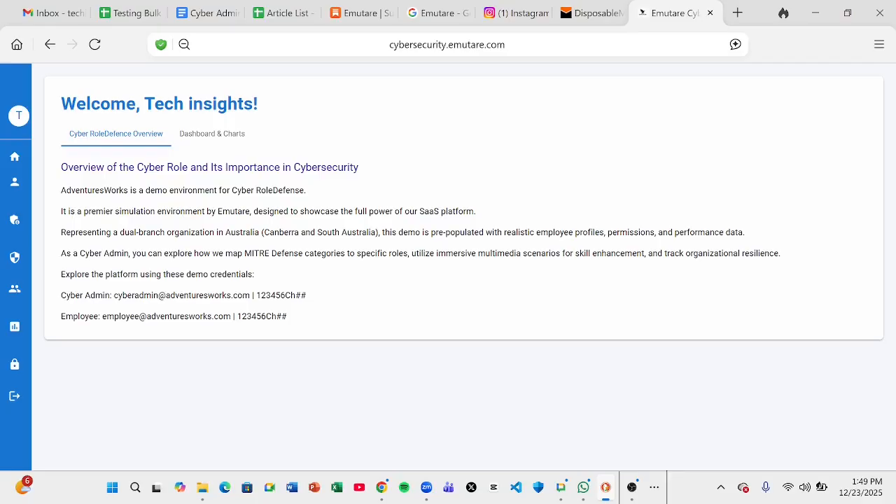
pyautogui.moveTo(21, 187)
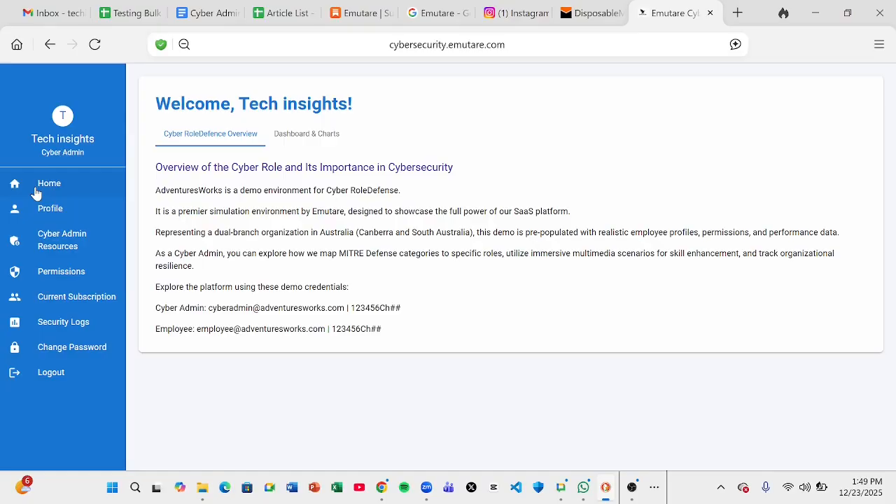
# Open Cyber Admin Resources from the sidebar and switch to its Departments tab
pyautogui.click(63, 249)
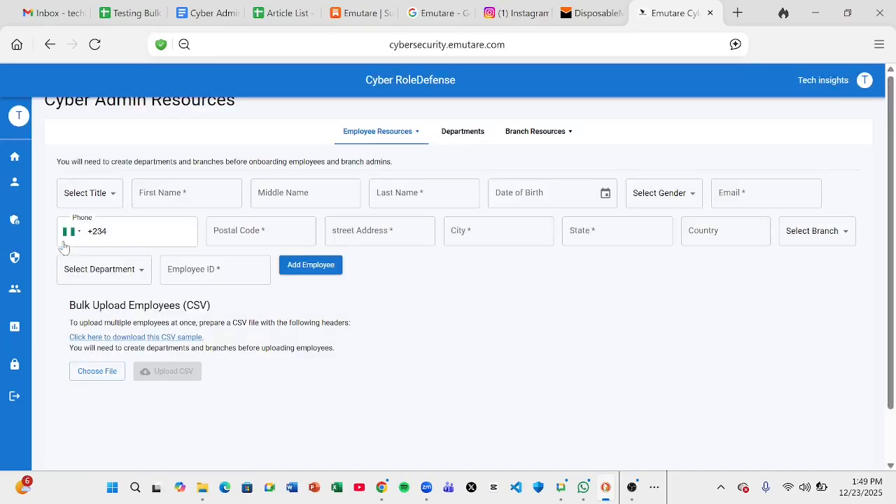
pyautogui.click(453, 140)
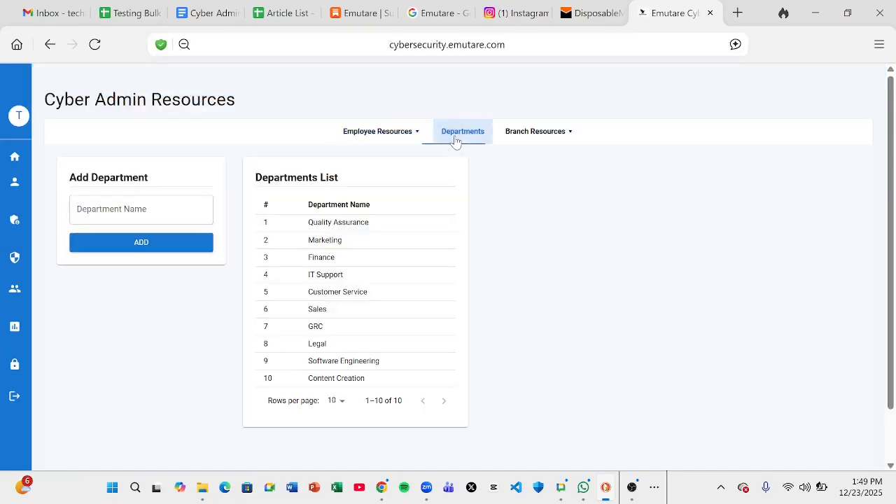
# Add a new department named 'Regulatory Affairs', fixing typos in the name before adding
pyautogui.click(78, 210)
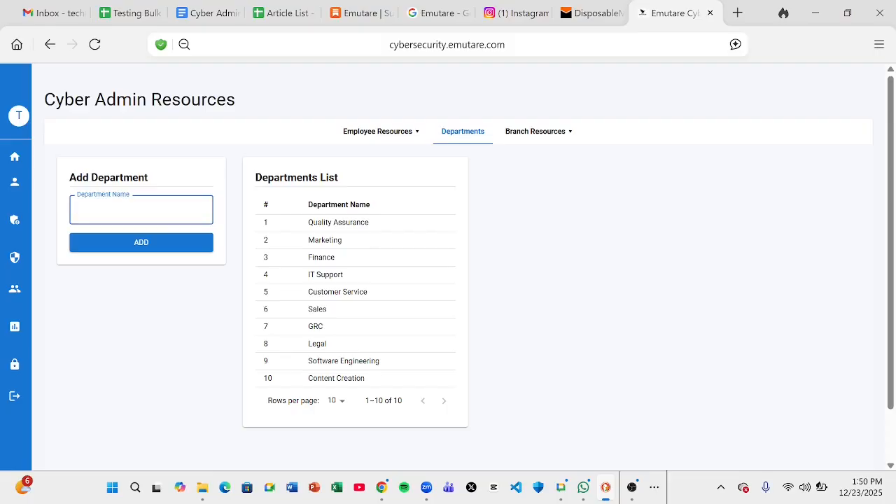
pyautogui.write('Regulatory Affar')
pyautogui.press('BackSpace')
pyautogui.write('irs')
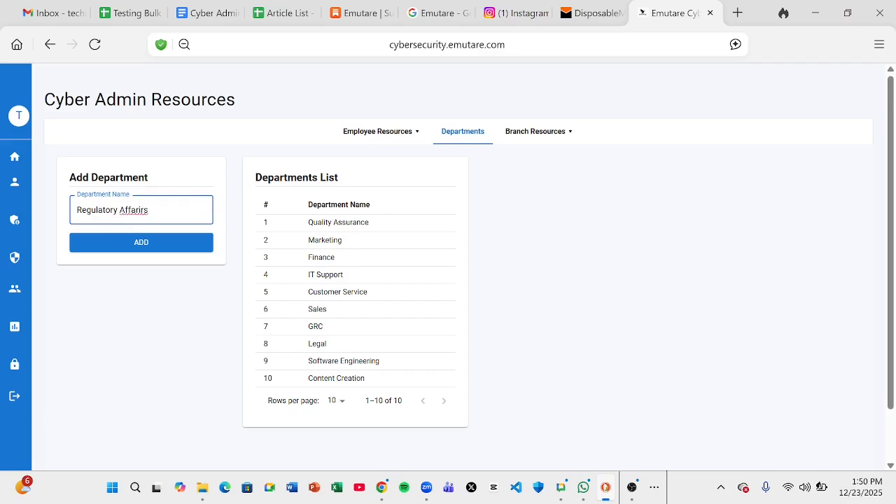
pyautogui.press('BackSpace')
pyautogui.press('BackSpace')
pyautogui.press('BackSpace')
pyautogui.press('BackSpace')
pyautogui.write('irs')
pyautogui.press('BackSpace')
pyautogui.write('airs')
pyautogui.click(173, 242)
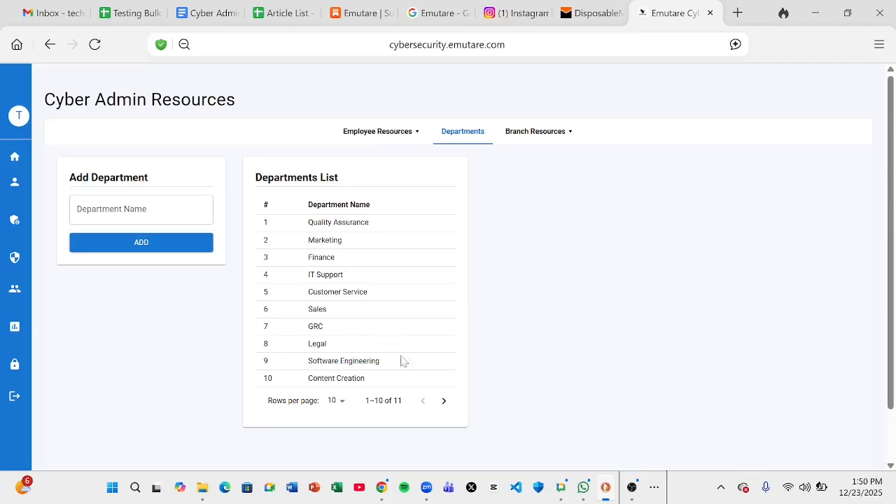
# Set the Departments List to 5 rows per page, flip between pages, then reopen Cyber Admin Resources
pyautogui.click(342, 404)
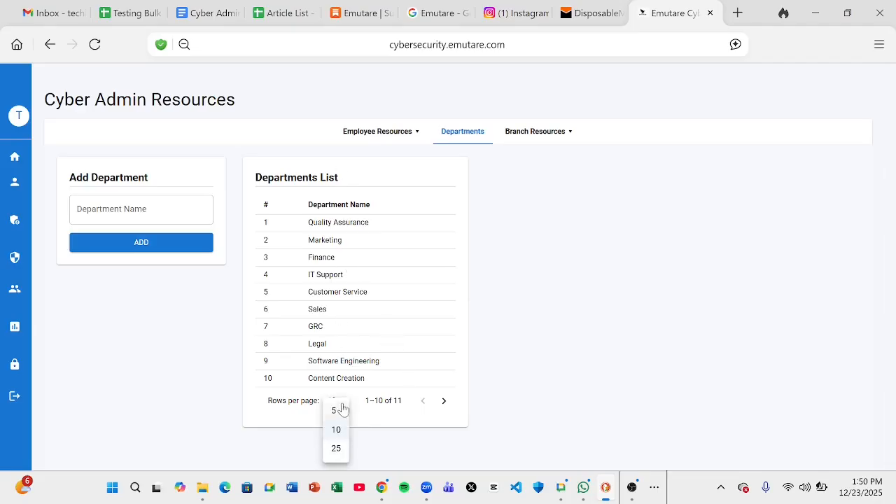
pyautogui.click(335, 415)
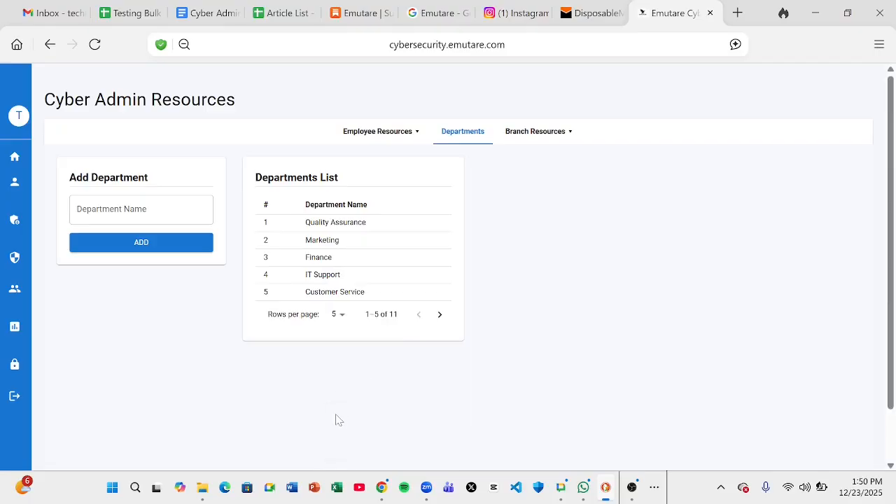
pyautogui.click(441, 316)
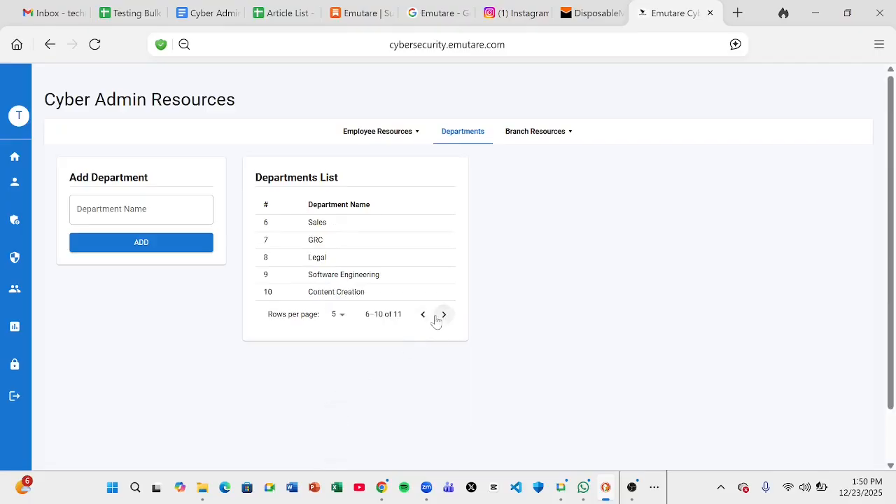
pyautogui.click(419, 315)
pyautogui.click(439, 316)
pyautogui.click(420, 316)
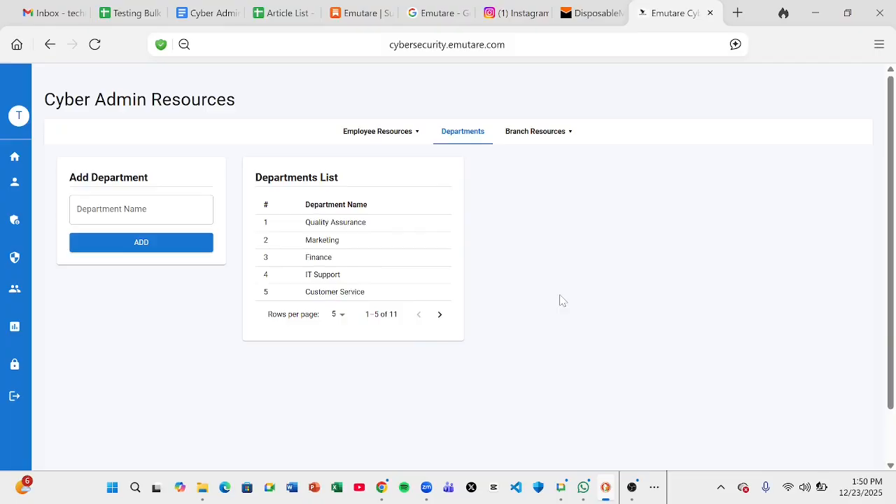
pyautogui.moveTo(7, 248)
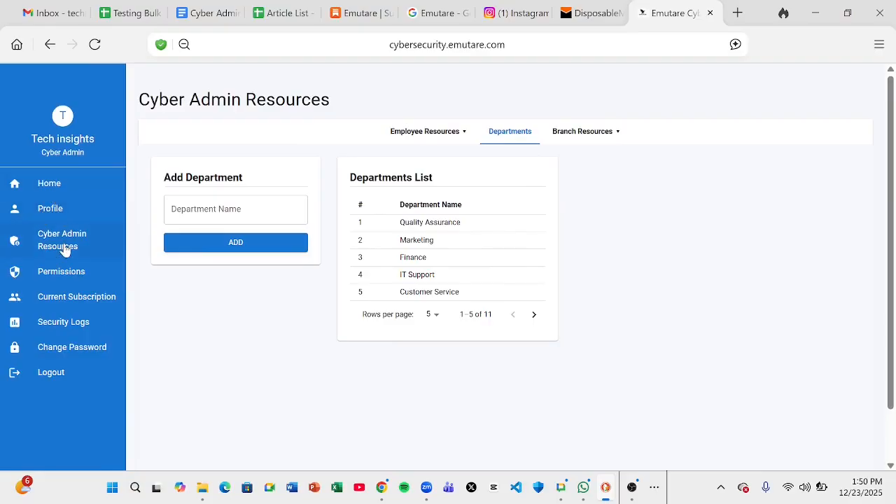
pyautogui.click(65, 251)
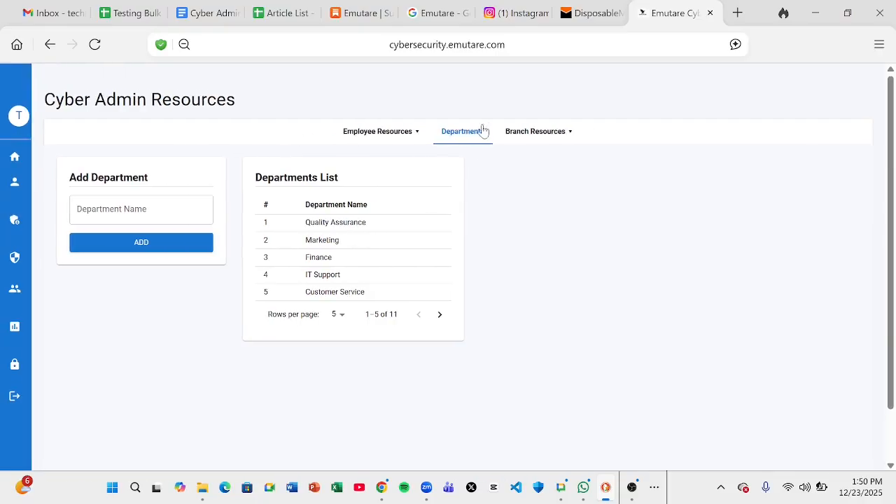
# Go to Branch Resources > Add Branch and browse both pages of the existing branches
pyautogui.click(538, 136)
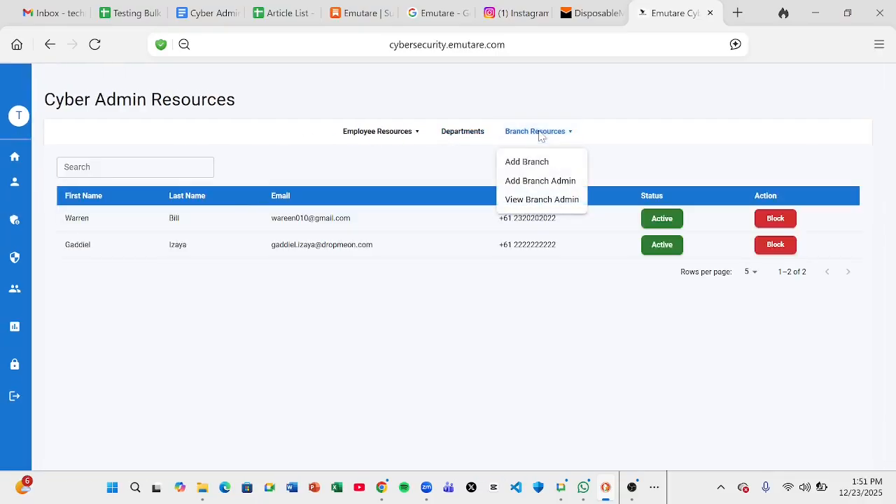
pyautogui.click(542, 166)
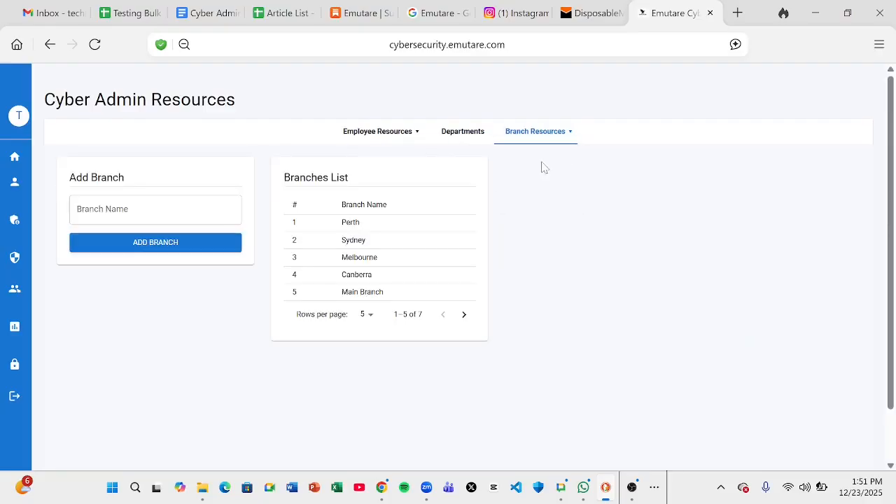
pyautogui.click(91, 210)
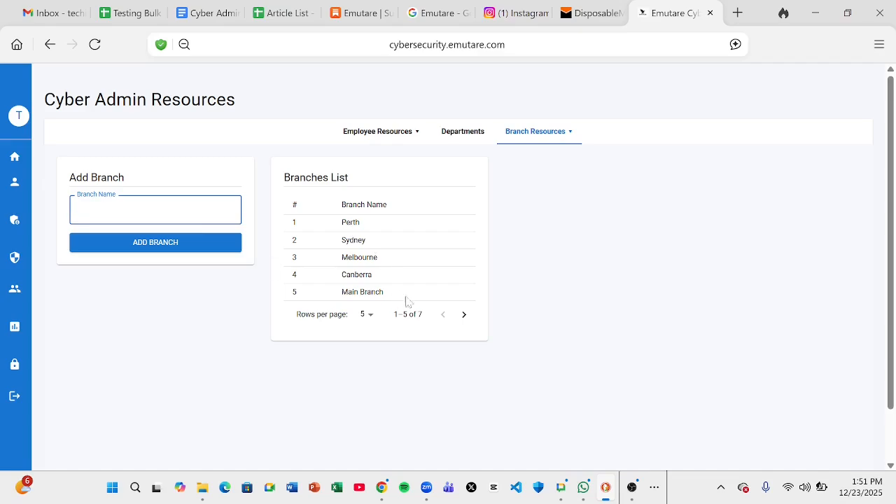
pyautogui.click(464, 315)
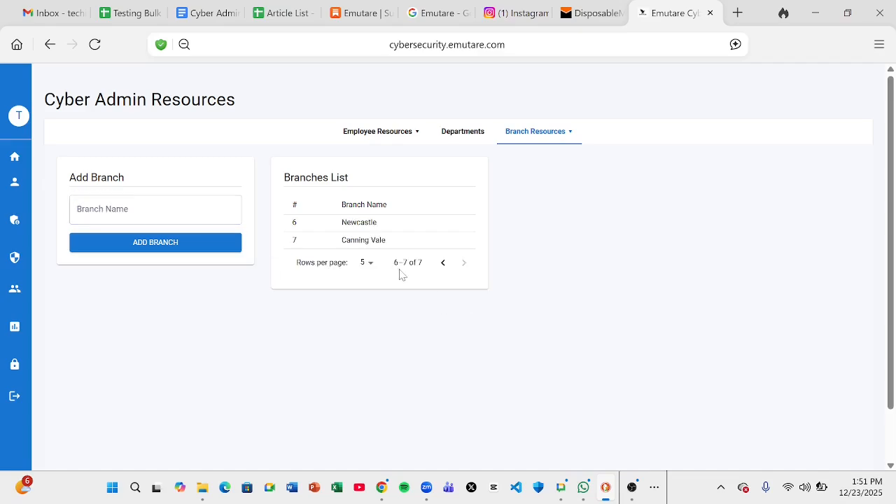
pyautogui.click(444, 263)
# Add a new branch named 'Dublin'
pyautogui.click(210, 215)
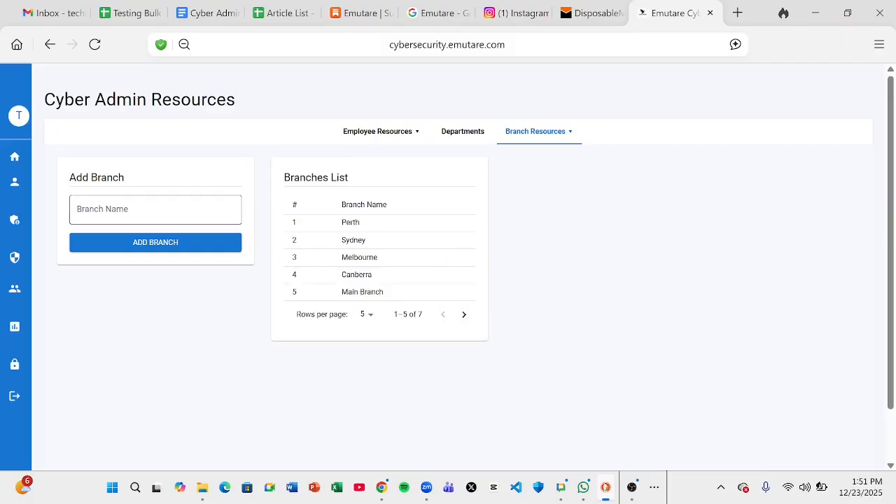
pyautogui.write('Dublin')
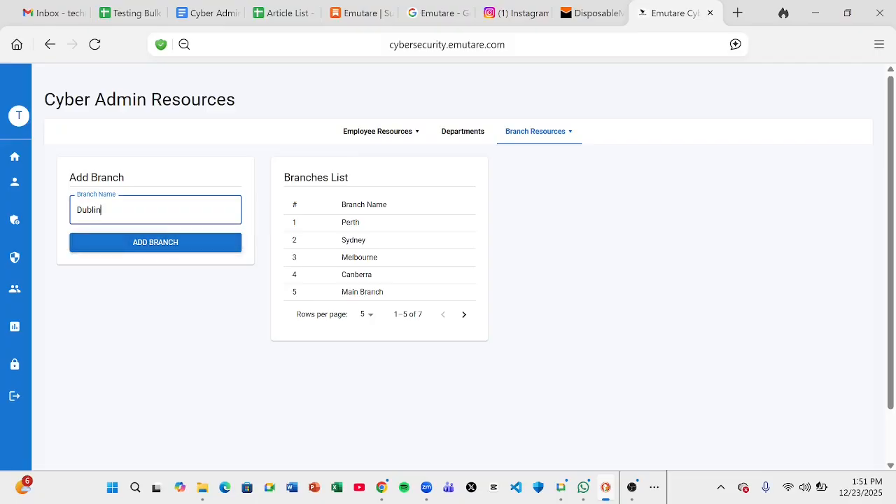
pyautogui.click(167, 245)
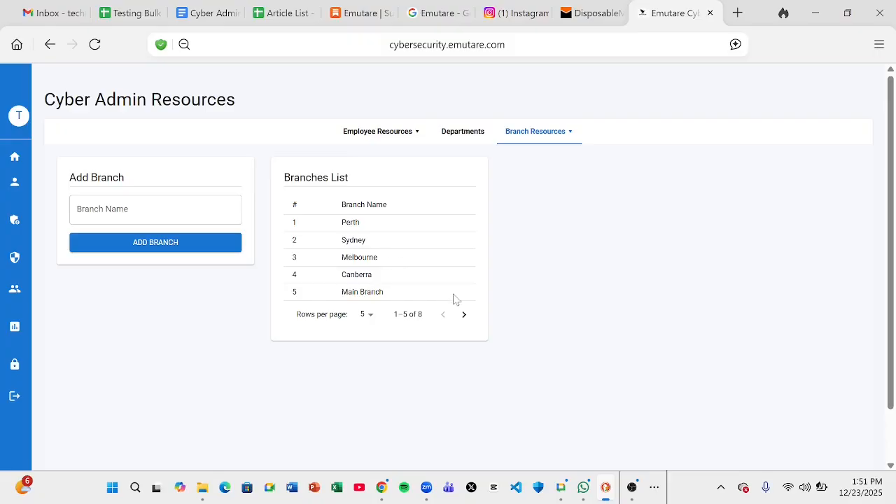
# Page forward to find the Dublin branch and show 10 branches per page
pyautogui.click(463, 317)
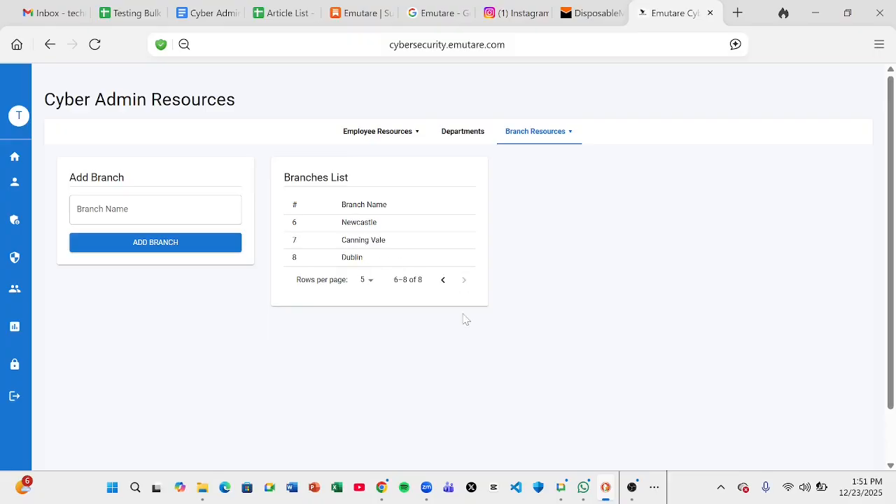
pyautogui.click(367, 284)
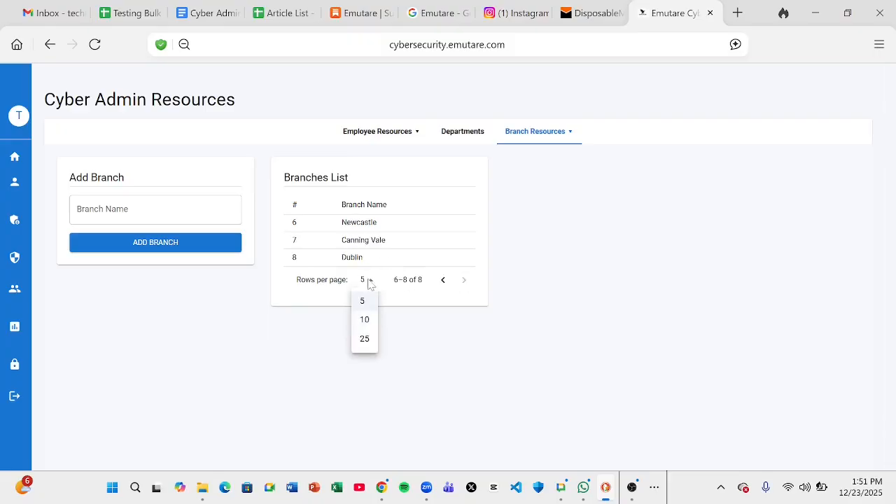
pyautogui.click(364, 319)
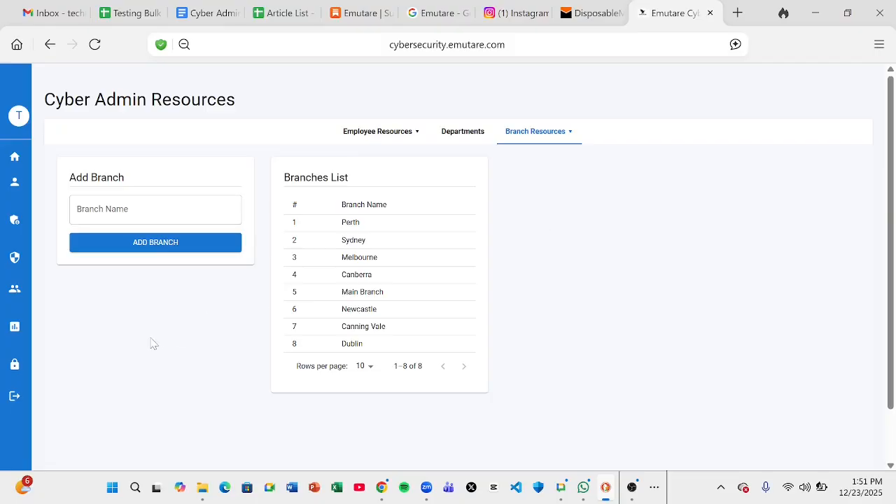
# Return via Home to Cyber Admin Resources and expand the Branch Resources options
pyautogui.moveTo(12, 254)
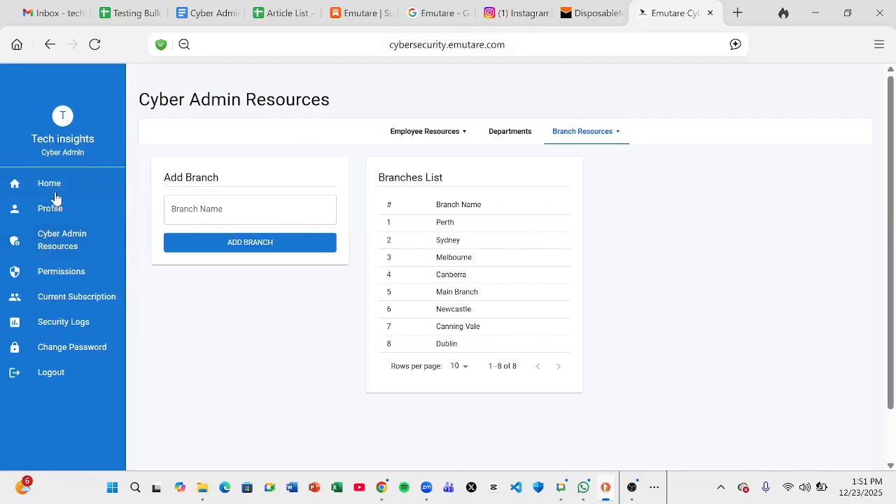
pyautogui.click(55, 196)
pyautogui.click(56, 240)
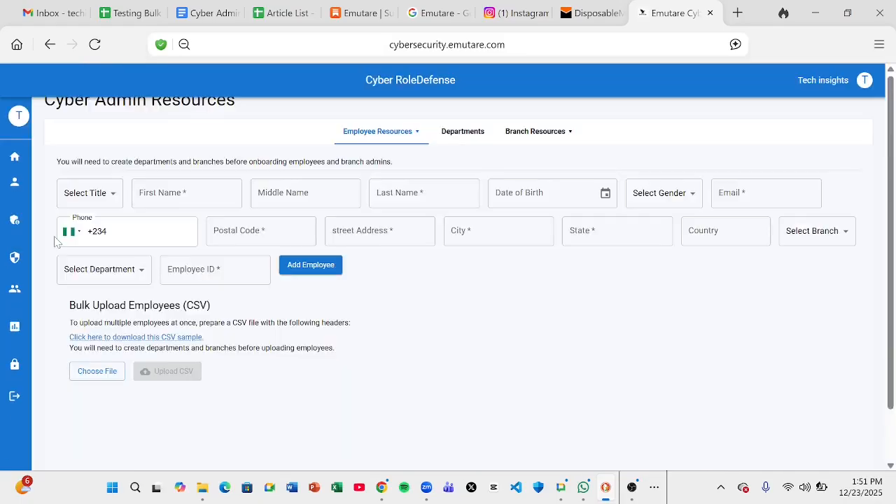
pyautogui.click(534, 138)
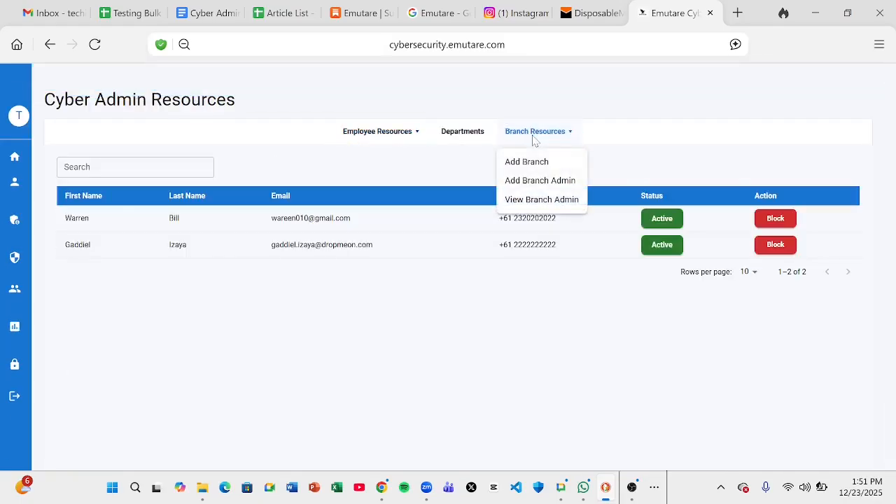
# Start a new branch admin with title Mrs and enter their first, middle and last names
pyautogui.click(549, 183)
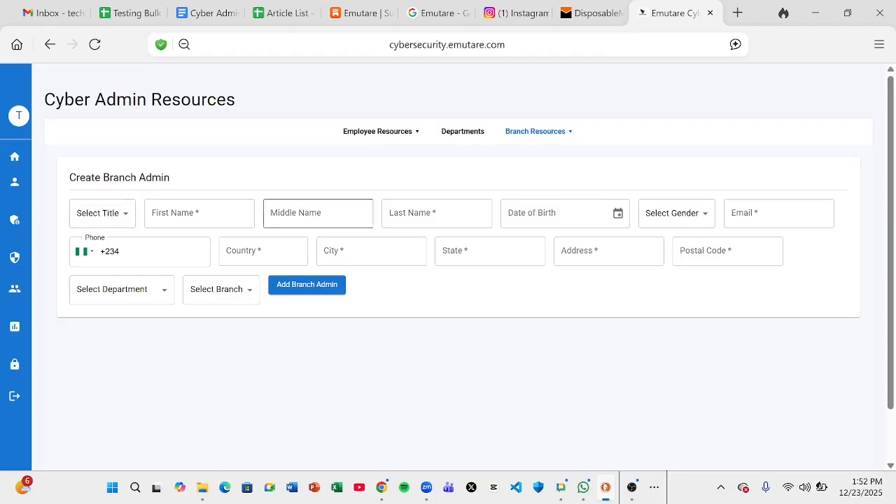
pyautogui.click(103, 214)
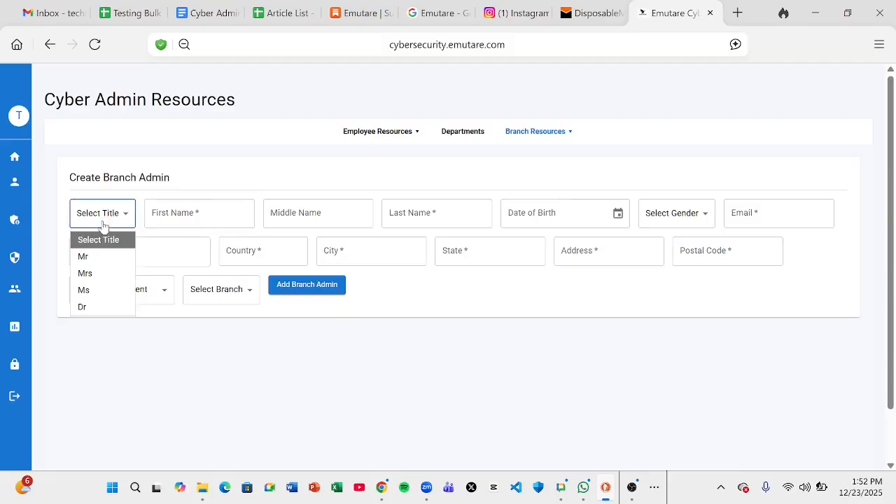
pyautogui.click(98, 275)
pyautogui.click(184, 214)
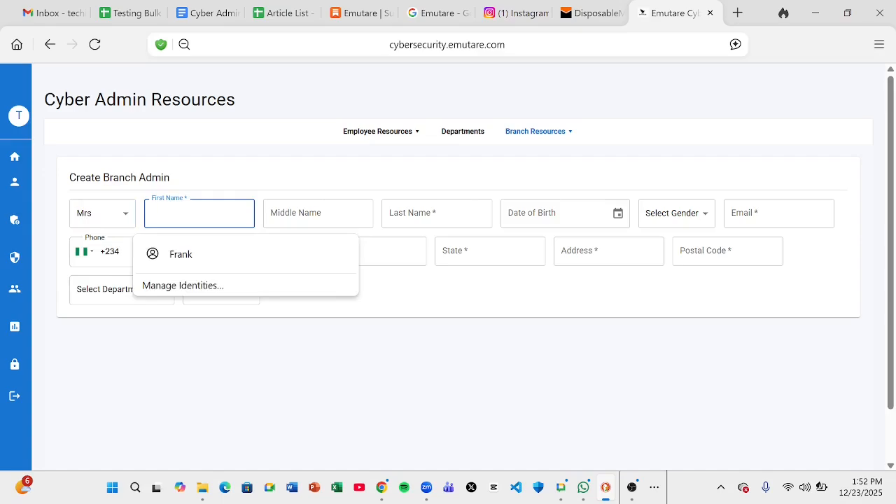
pyautogui.write('B')
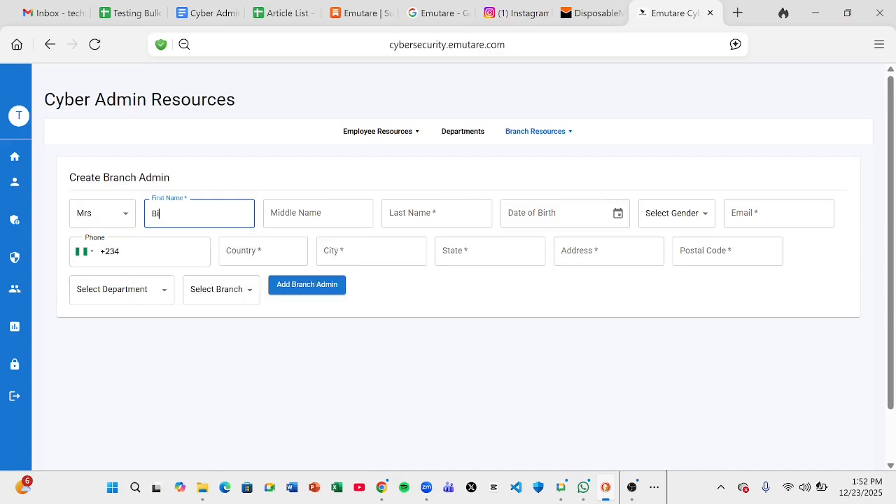
pyautogui.write('ide')
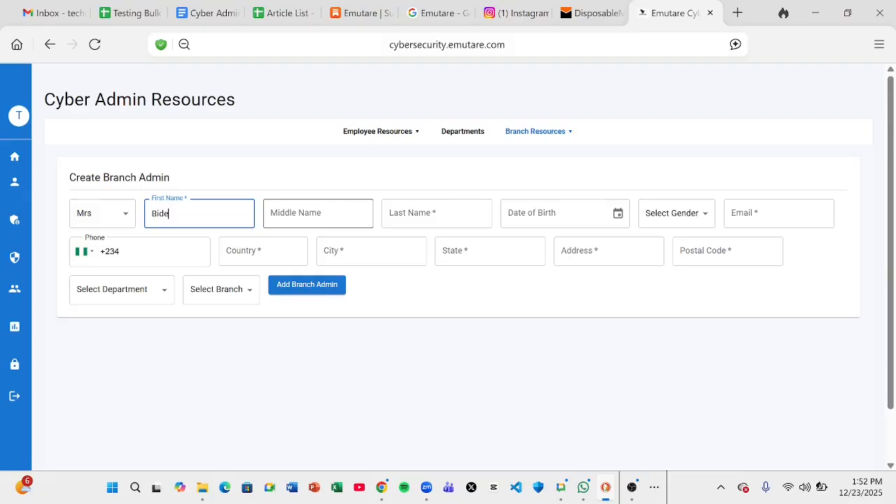
pyautogui.click(318, 212)
pyautogui.write('Time')
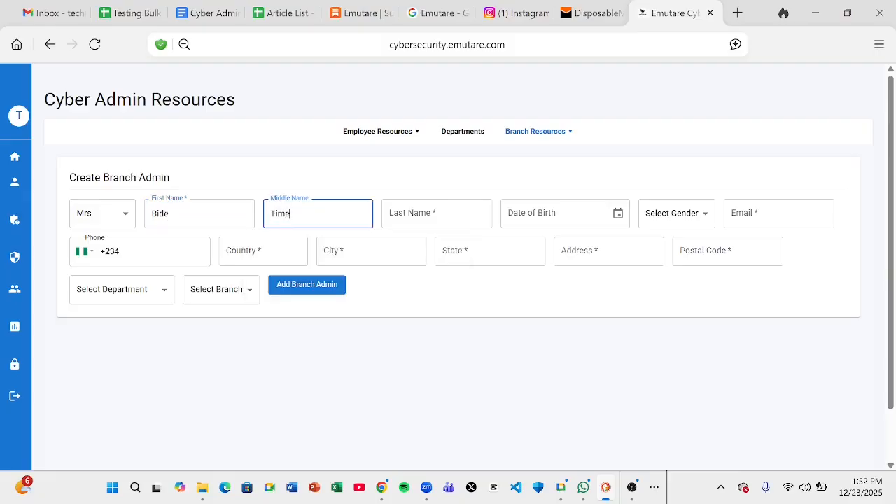
pyautogui.click(437, 213)
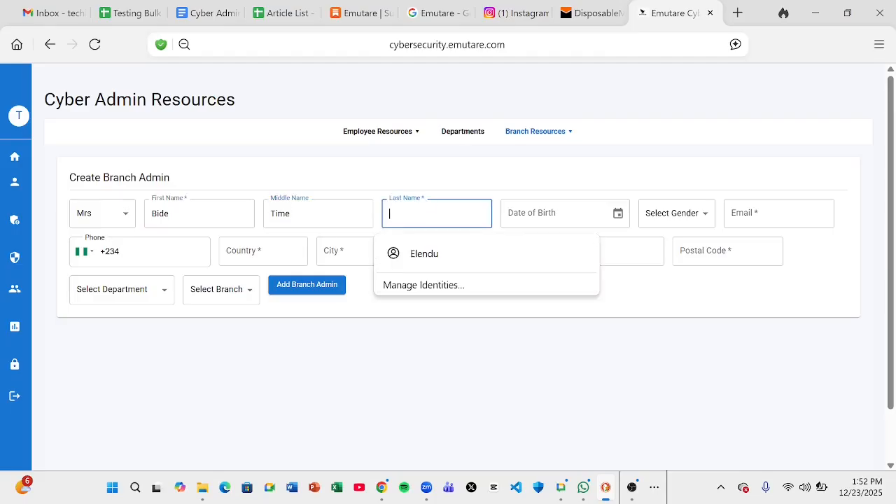
pyautogui.write('Wanna')
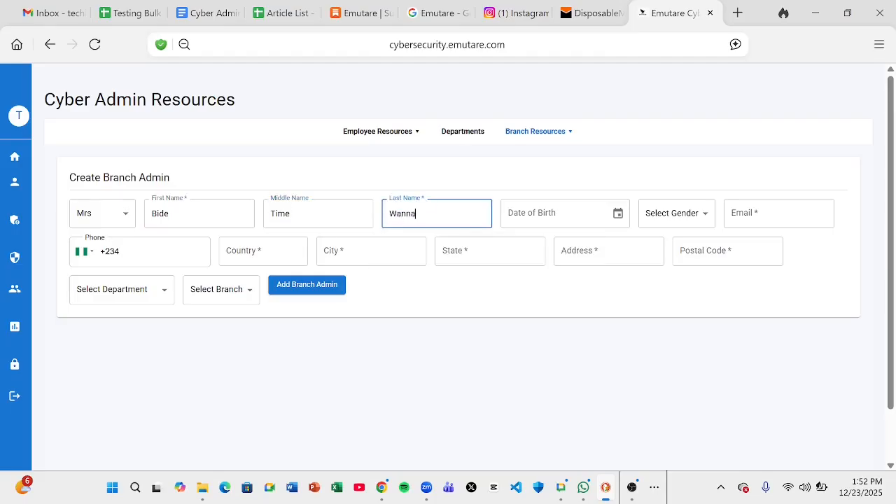
# Set birth date 01/01/2003, gender Male, and enter the admin's e-mail address
pyautogui.press('Tab')
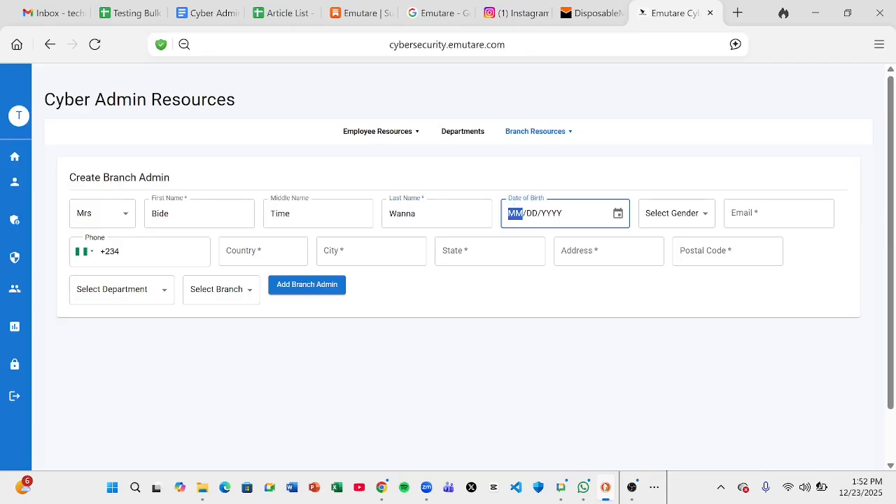
pyautogui.write('01/01/200')
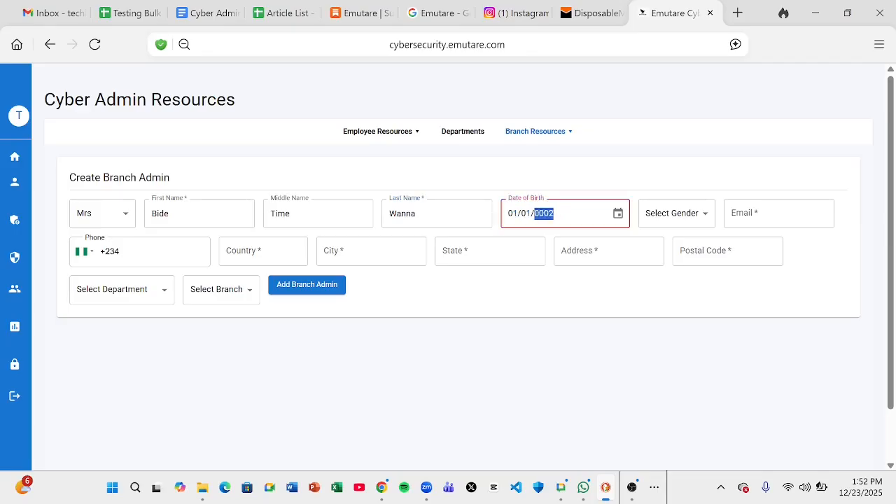
pyautogui.write('3')
pyautogui.click(658, 218)
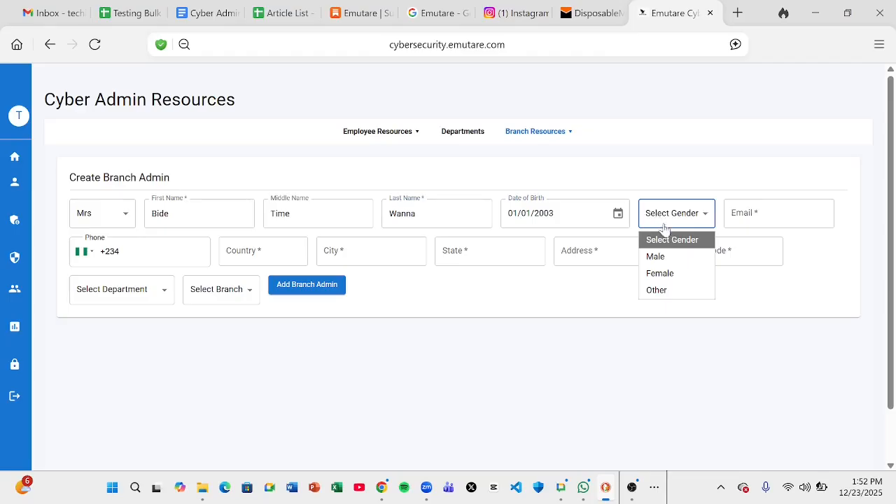
pyautogui.click(670, 258)
pyautogui.press('Tab')
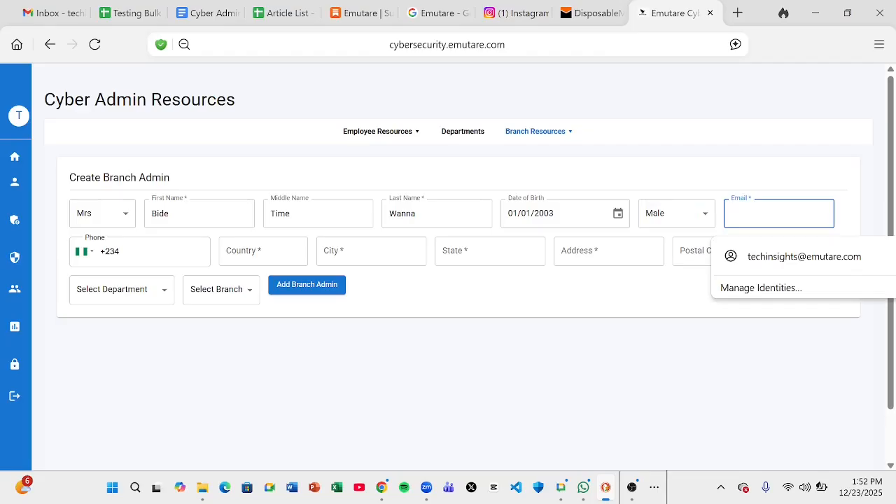
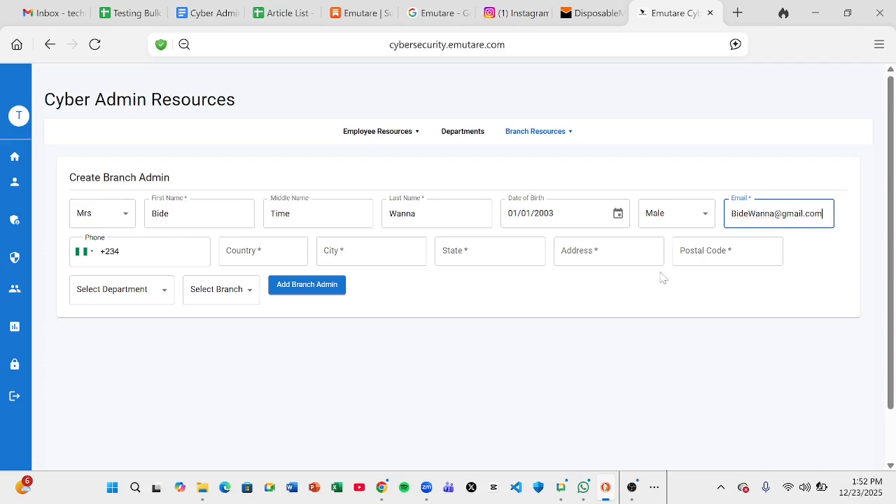
# Set the phone country code to Australia (+61) and enter the admin's phone number
pyautogui.click(86, 256)
pyautogui.moveTo(222, 342); pyautogui.dragTo(221, 288)
pyautogui.scroll(-3, 221, 384)
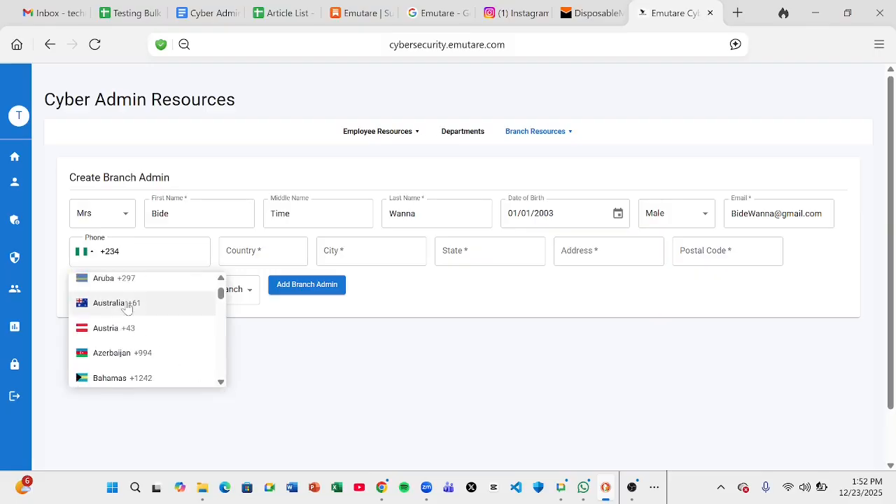
pyautogui.click(126, 303)
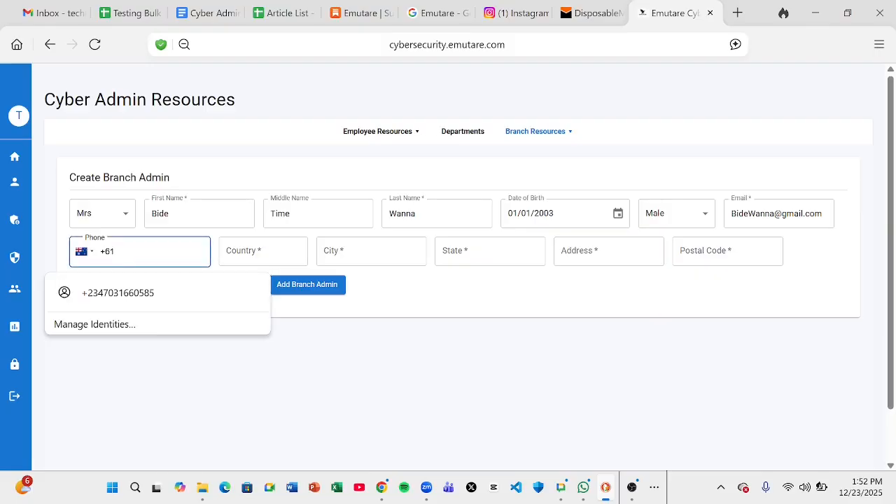
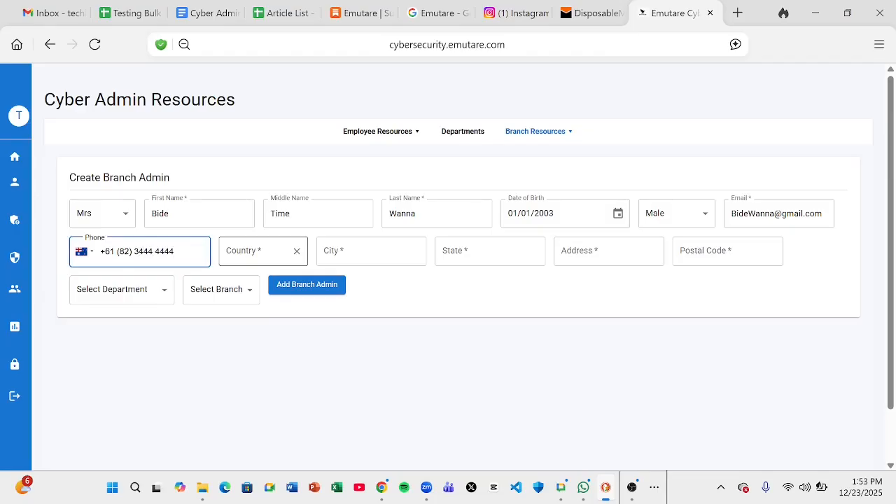
# Enter country Australia, city Melbourne, state Victoria, plus the street address and postal code
pyautogui.click(260, 251)
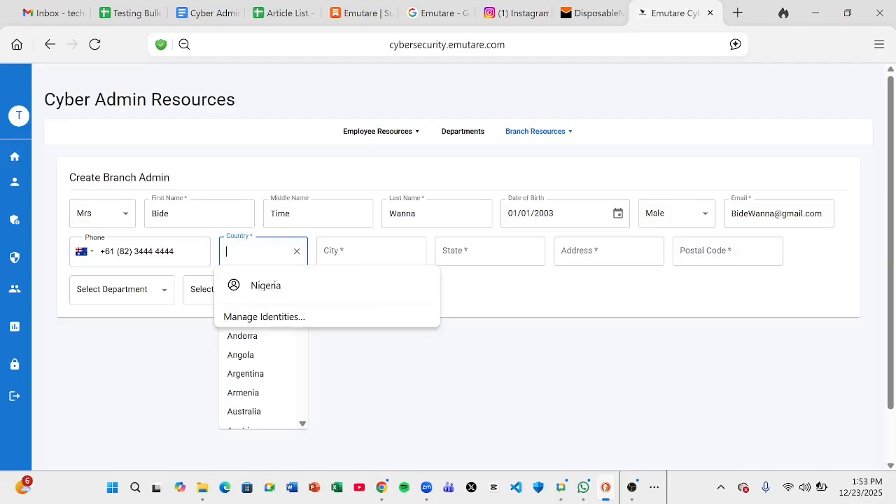
pyautogui.write('Austr')
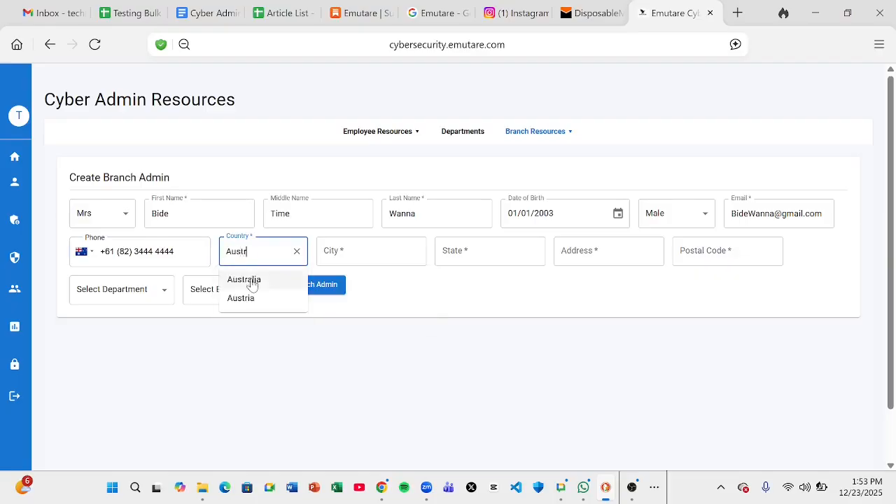
pyautogui.click(252, 280)
pyautogui.press('Tab')
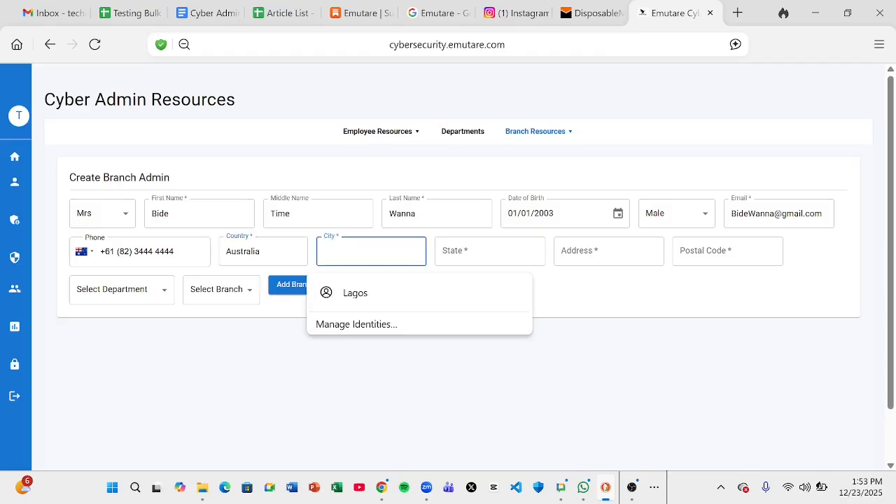
pyautogui.write('Mel')
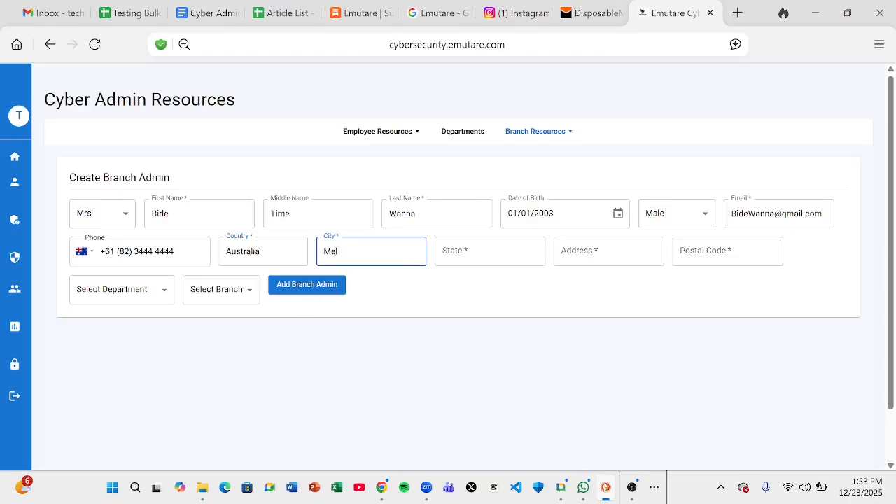
pyautogui.write('bourne')
pyautogui.click(456, 258)
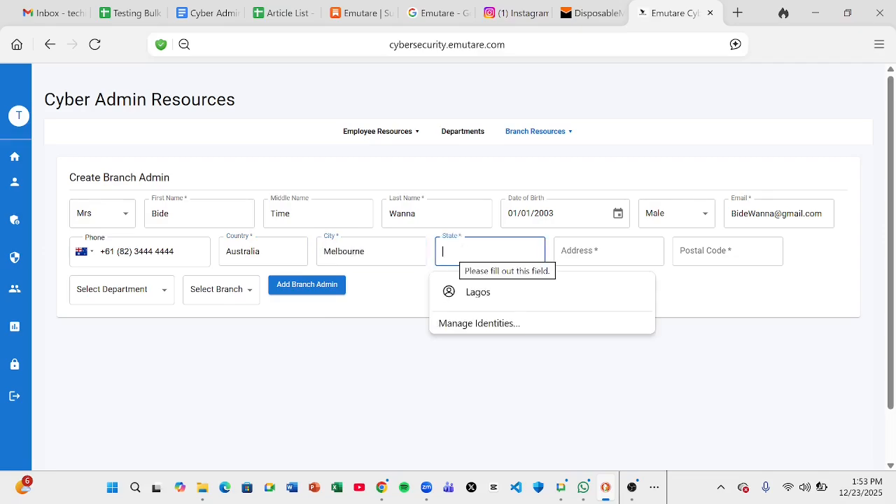
pyautogui.write('Vic')
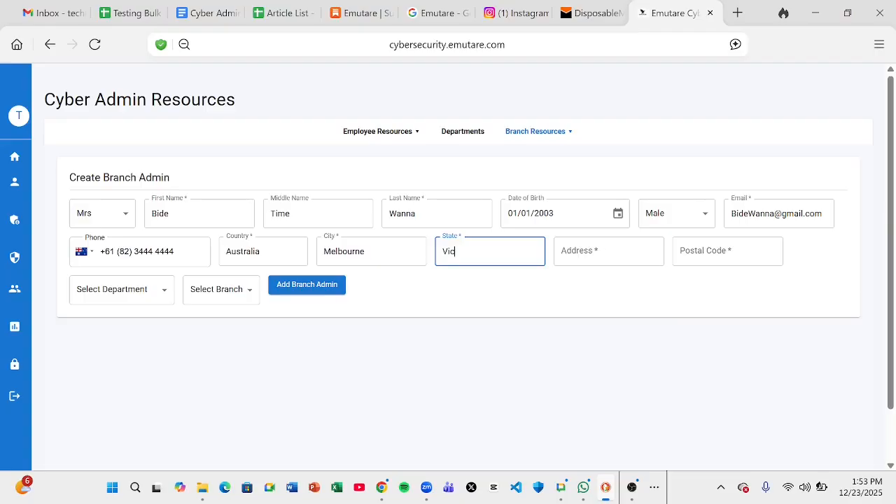
pyautogui.write('toria')
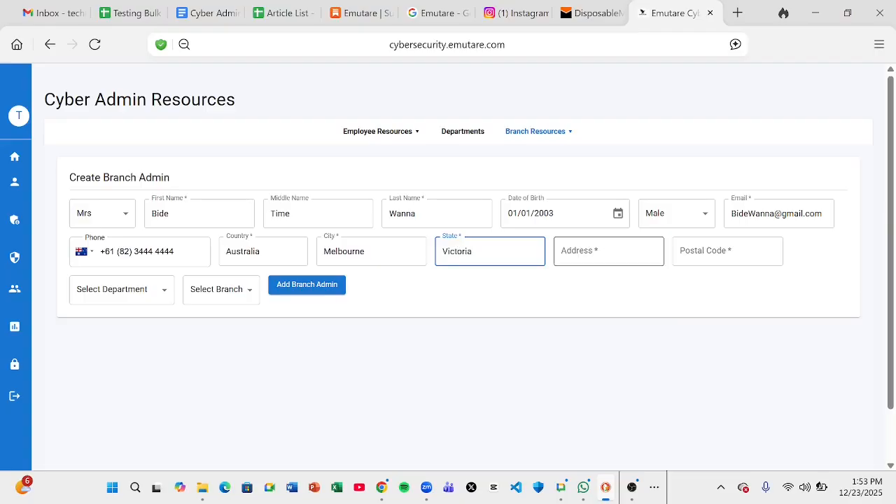
pyautogui.click(595, 253)
pyautogui.write('Mel')
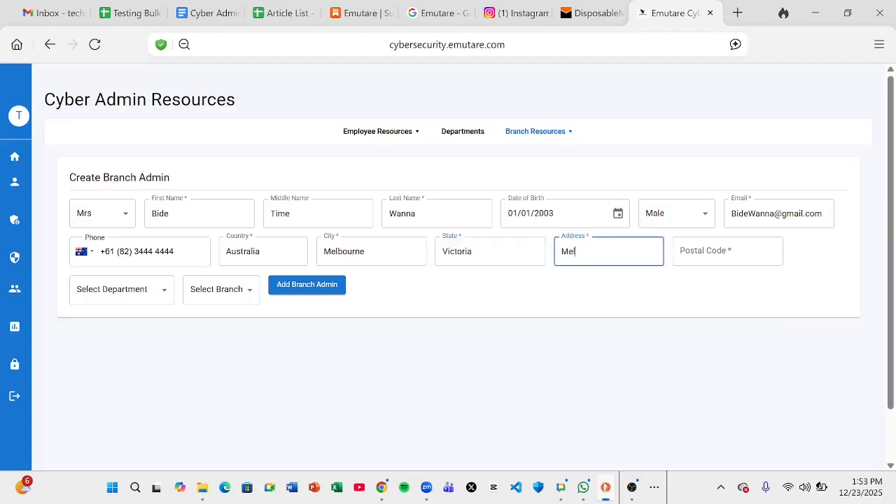
pyautogui.write('bo')
pyautogui.write('urne')
pyautogui.write(' 1')
pyautogui.write('9999')
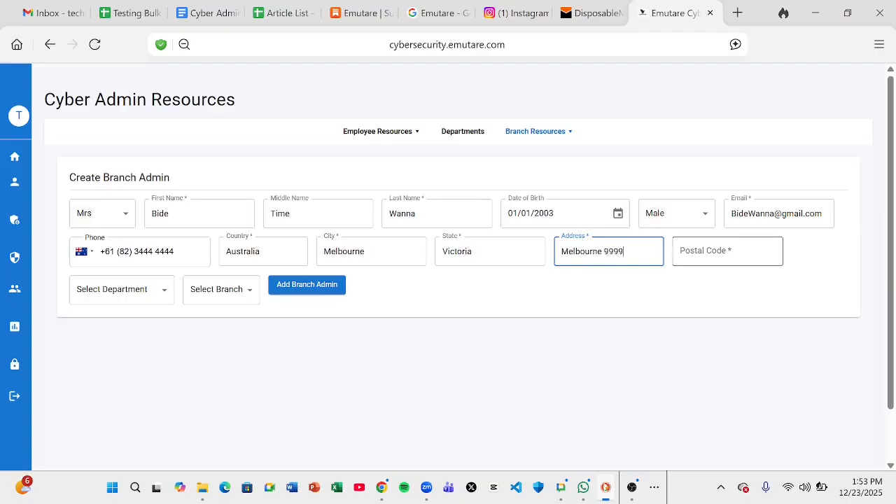
pyautogui.click(728, 251)
pyautogui.write('23451')
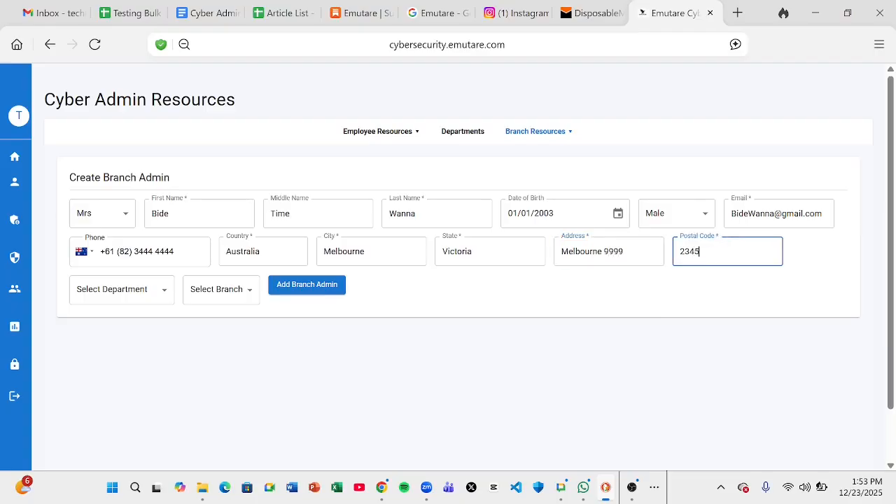
# Set department to Regulatory Affairs, branch to Melbourne, and change the title from Mrs to Mr
pyautogui.click(116, 296)
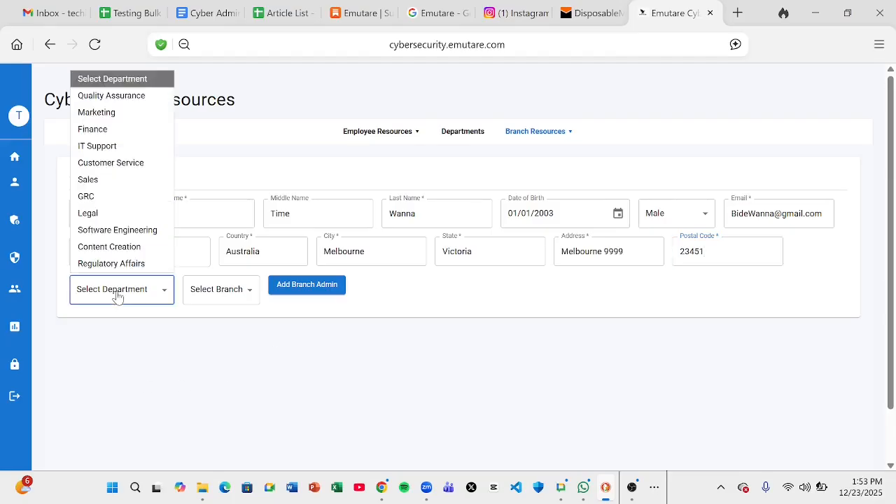
pyautogui.click(120, 114)
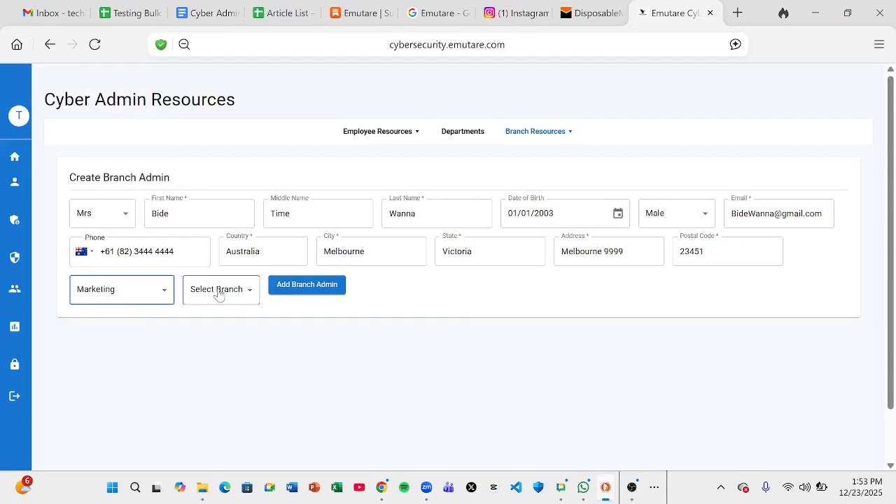
pyautogui.click(133, 296)
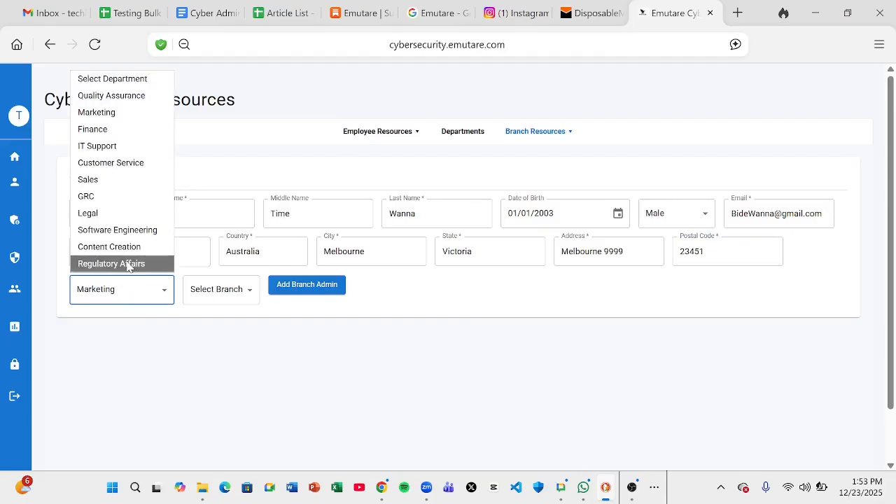
pyautogui.click(133, 263)
pyautogui.click(203, 299)
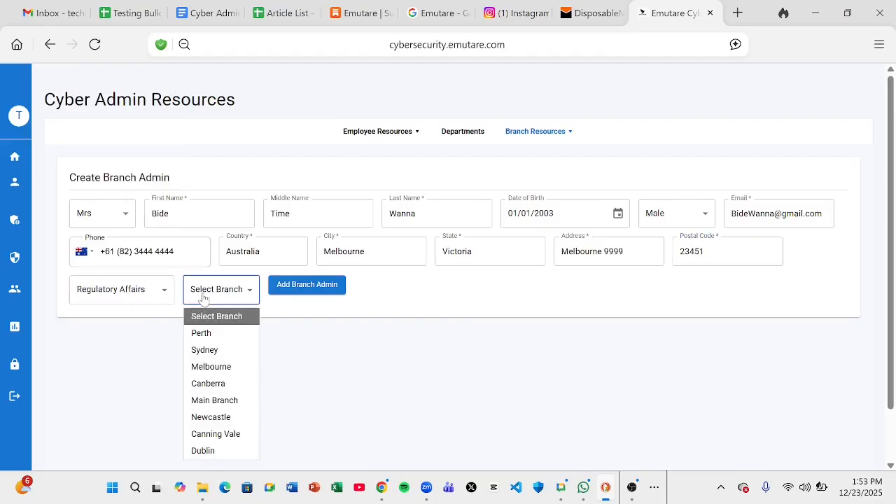
pyautogui.click(224, 369)
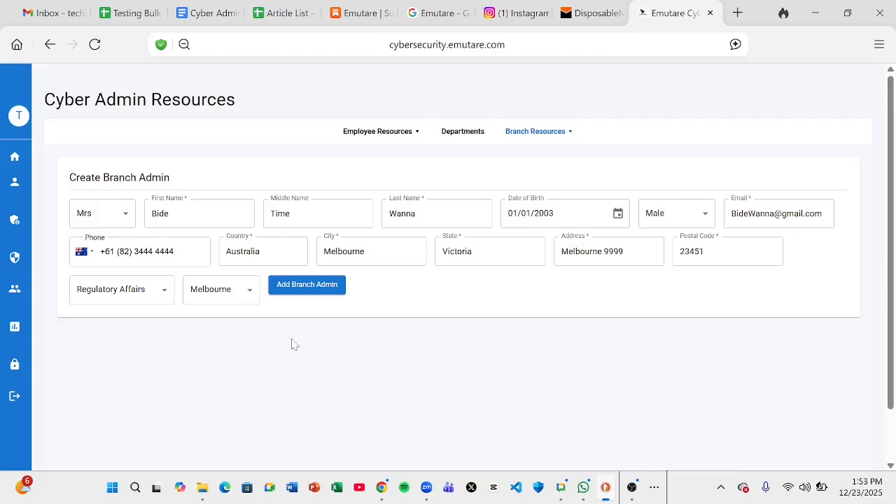
pyautogui.click(126, 216)
pyautogui.click(118, 257)
# Submit the new branch admin and view the branch admin list showing three active admins
pyautogui.click(321, 293)
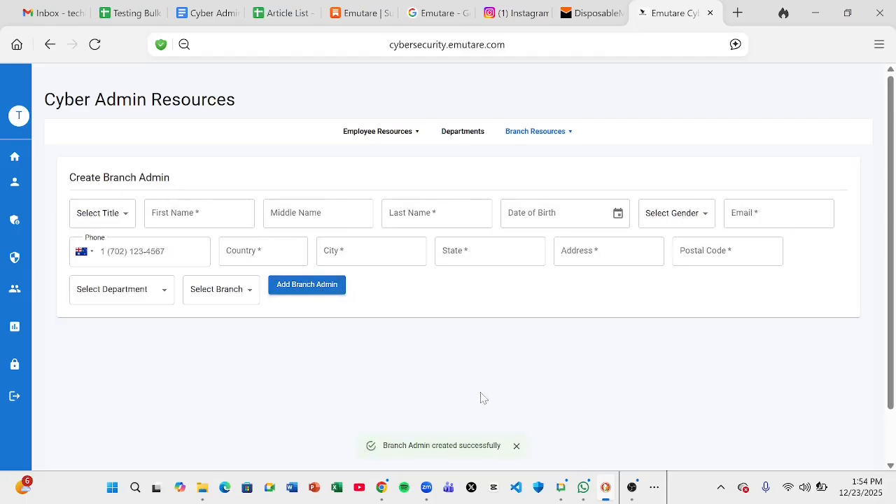
pyautogui.click(534, 133)
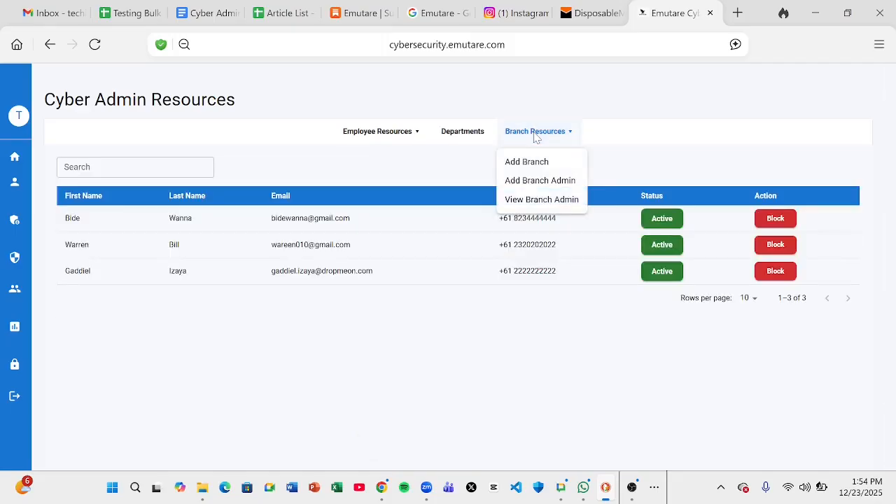
pyautogui.click(543, 200)
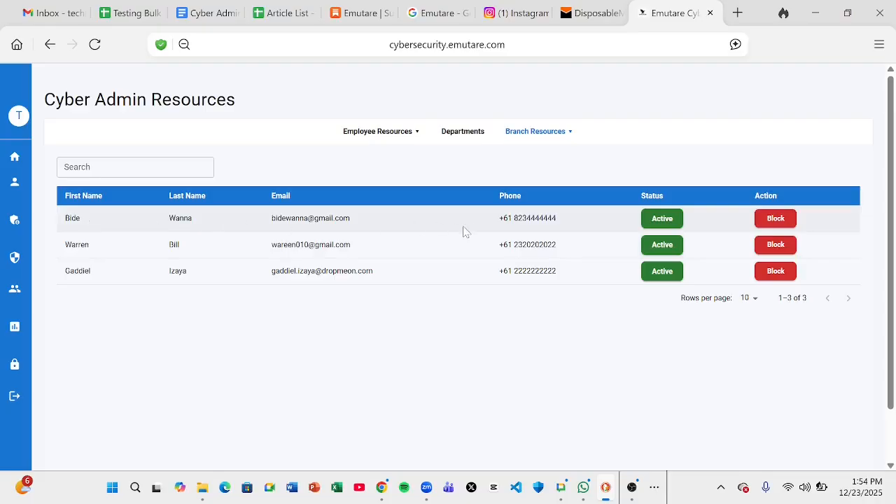
pyautogui.click(633, 490)
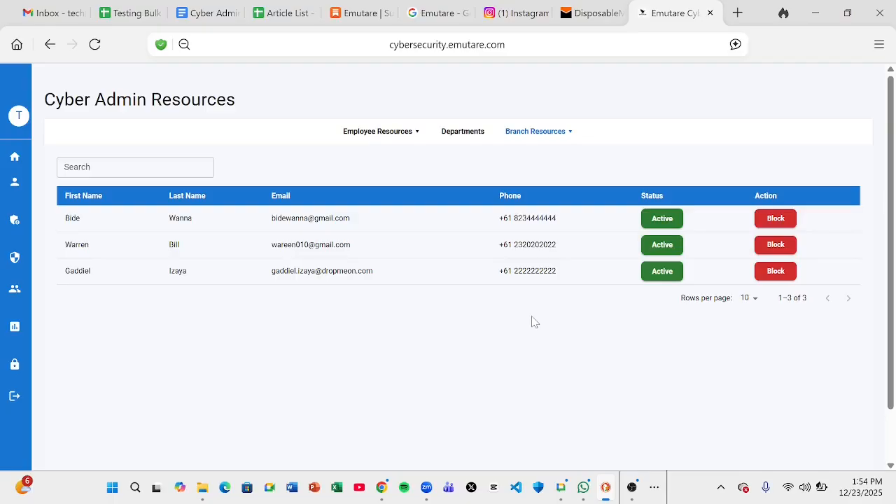
# Go Home, then to Cyber Admin Resources to reach the empty Employee Resources form
pyautogui.moveTo(12, 325)
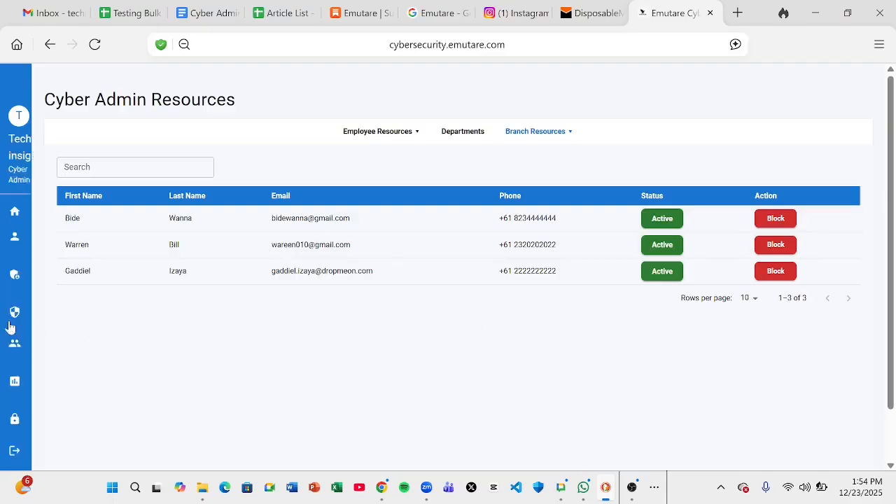
pyautogui.click(63, 183)
pyautogui.moveTo(42, 210)
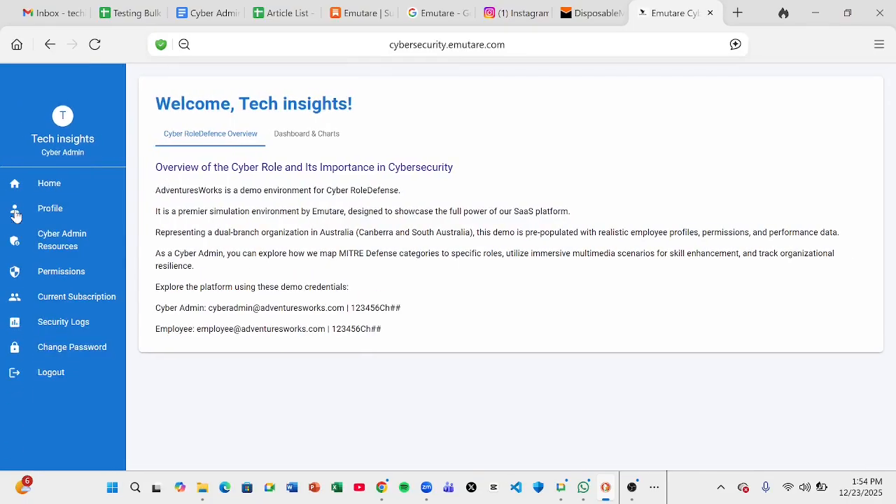
pyautogui.click(59, 241)
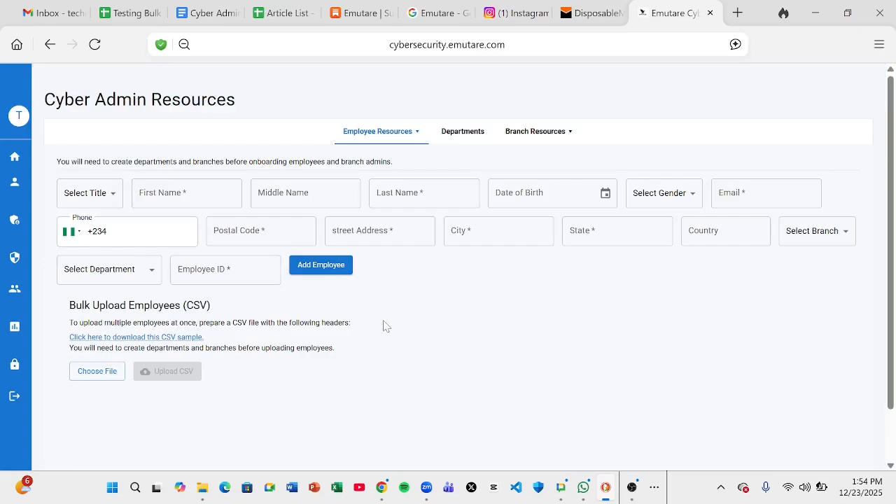
pyautogui.click(632, 488)
# Choose title Mr and enter the employee's first, middle and last names
pyautogui.click(102, 194)
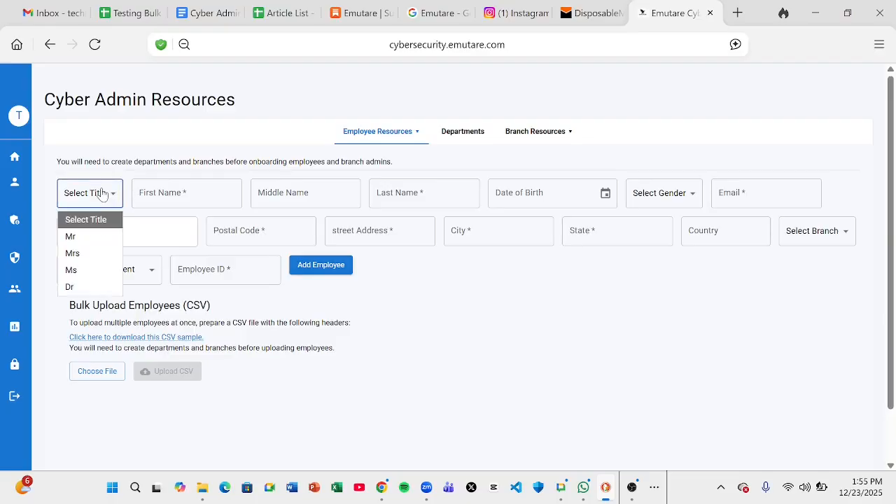
pyautogui.click(89, 240)
pyautogui.press('Tab')
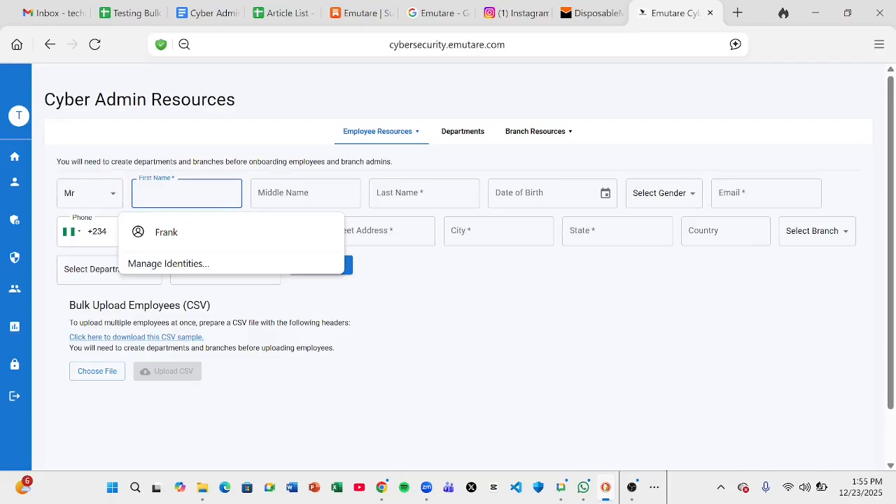
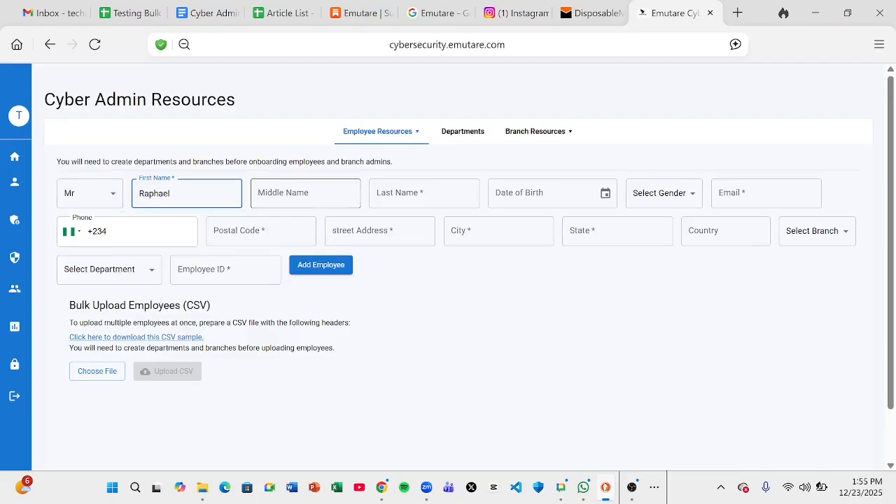
pyautogui.click(297, 199)
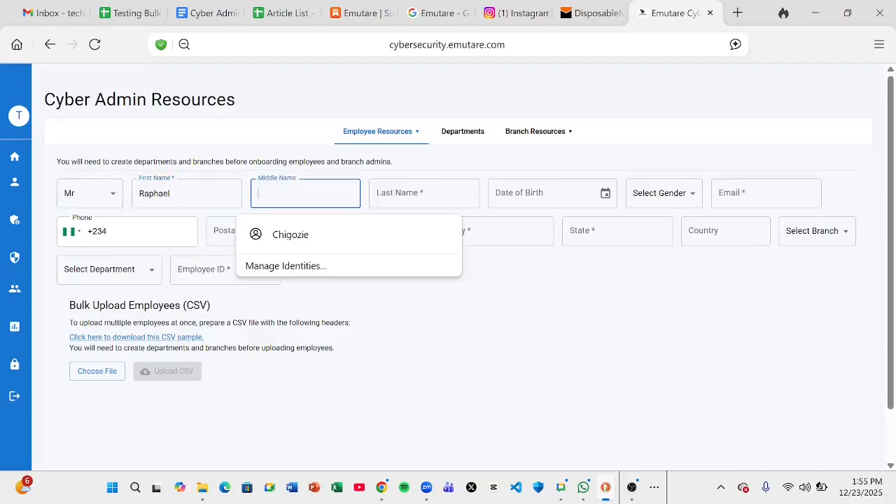
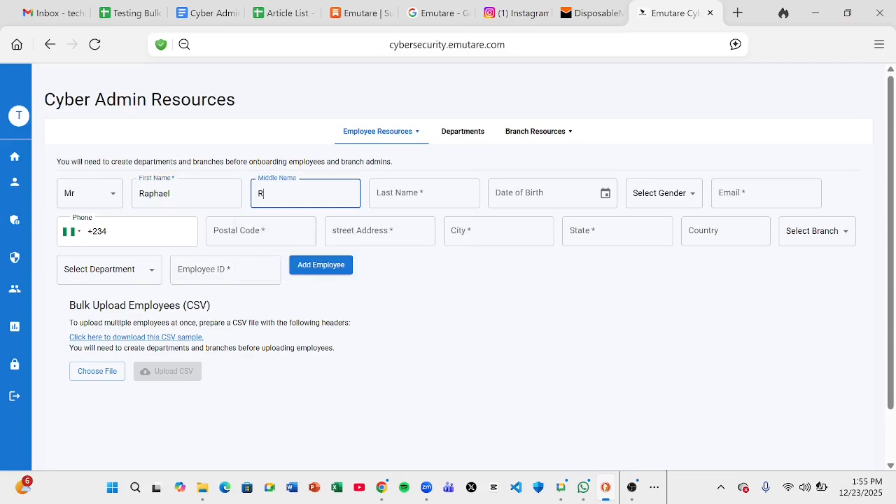
pyautogui.click(376, 201)
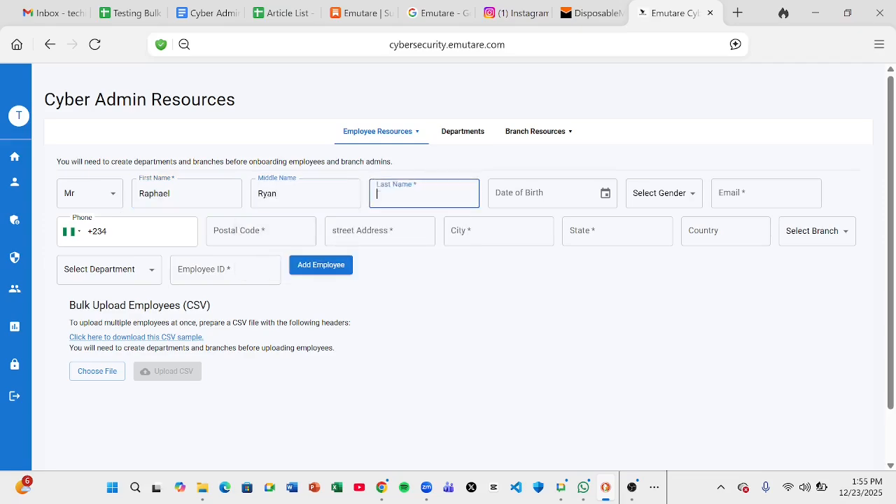
# Enter birth date 04/04/2000, gender Male, and the employee's e-mail address
pyautogui.press('Tab')
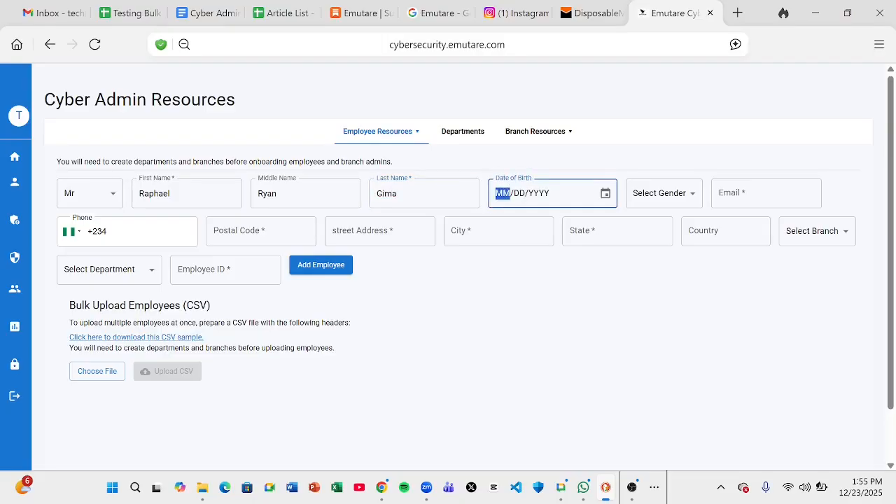
pyautogui.press('Tab')
pyautogui.hotkey('shift', 'Tab')
pyautogui.write('04/')
pyautogui.write('04/')
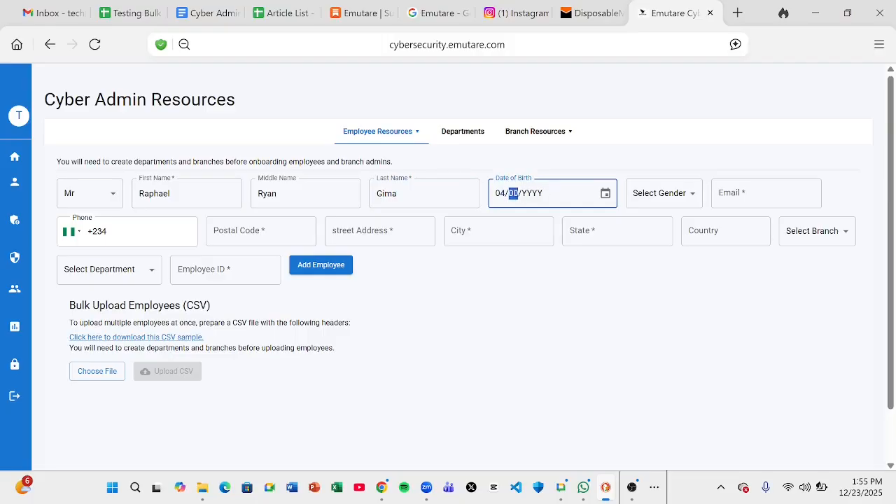
pyautogui.write('2000')
pyautogui.click(644, 194)
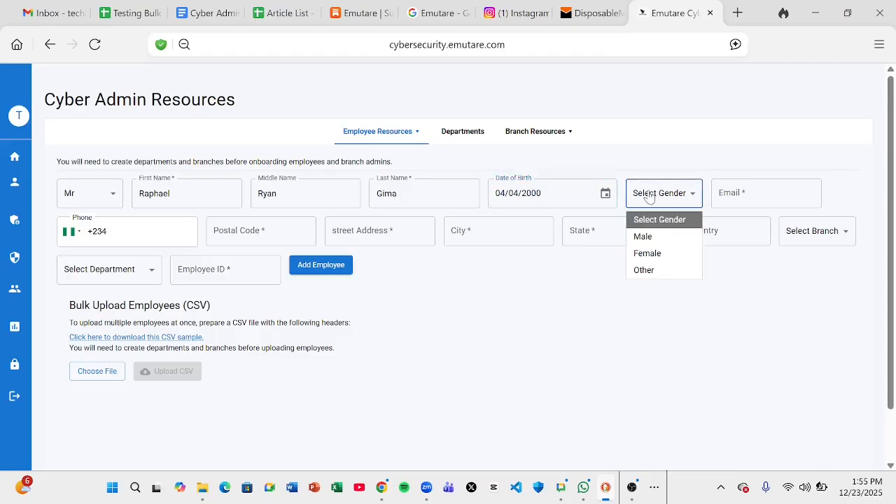
pyautogui.click(643, 237)
pyautogui.click(727, 199)
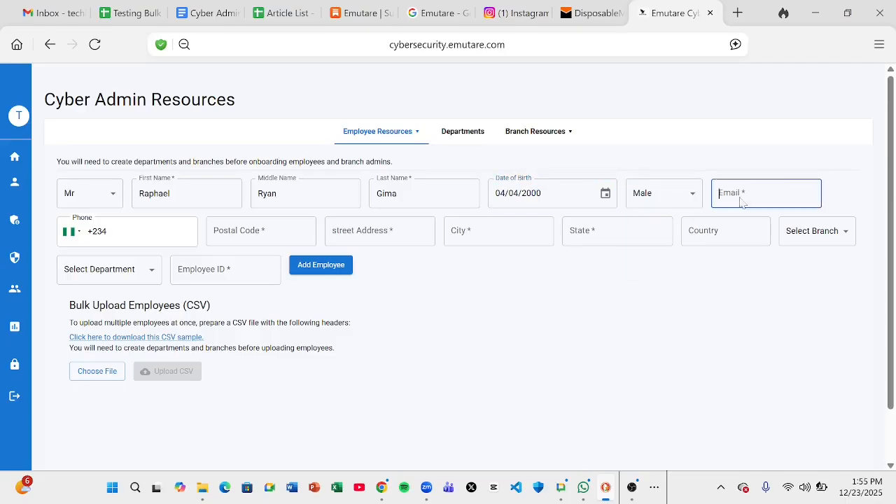
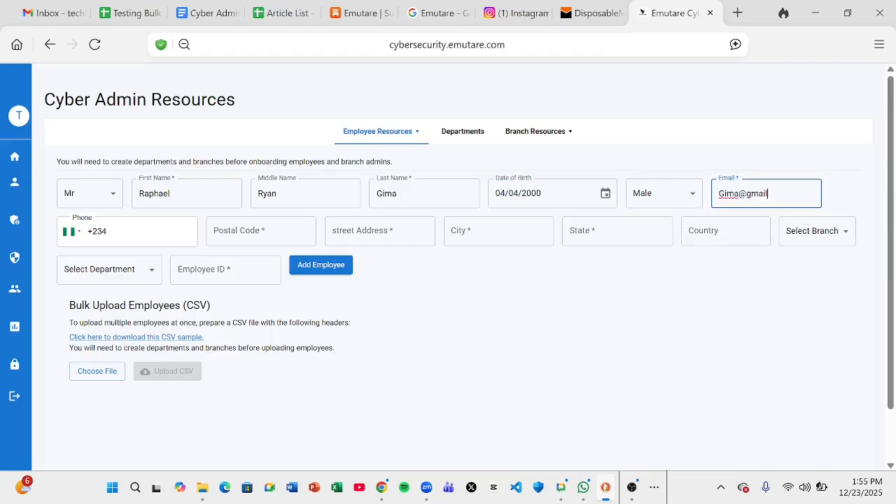
pyautogui.press('Right')
pyautogui.press('Right')
pyautogui.press('Right')
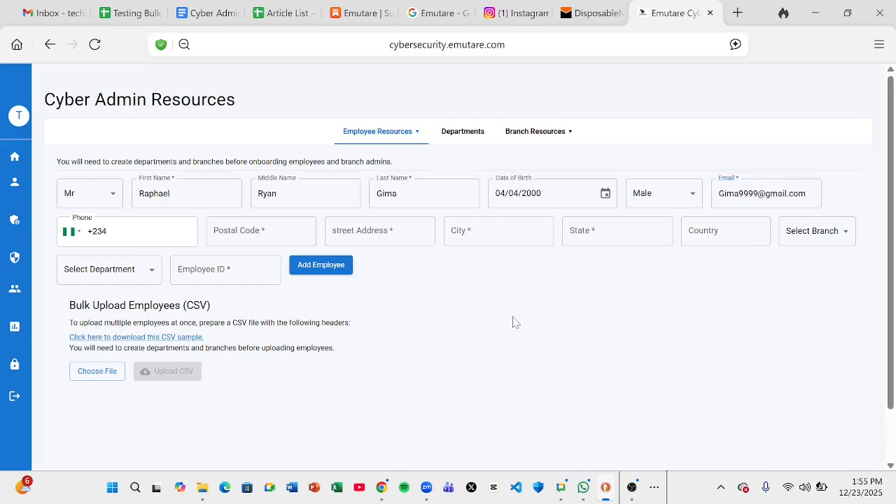
# Pick Australia (+61) from the phone country list and type the employee's phone number
pyautogui.click(112, 238)
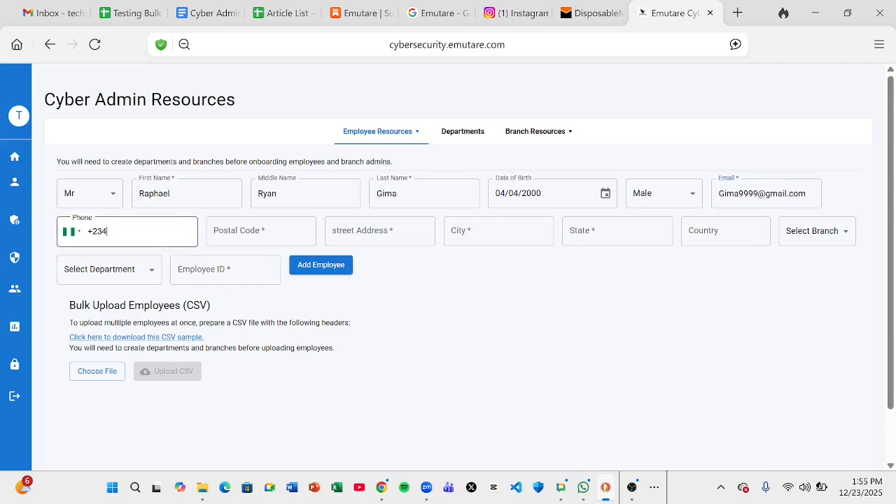
pyautogui.click(69, 236)
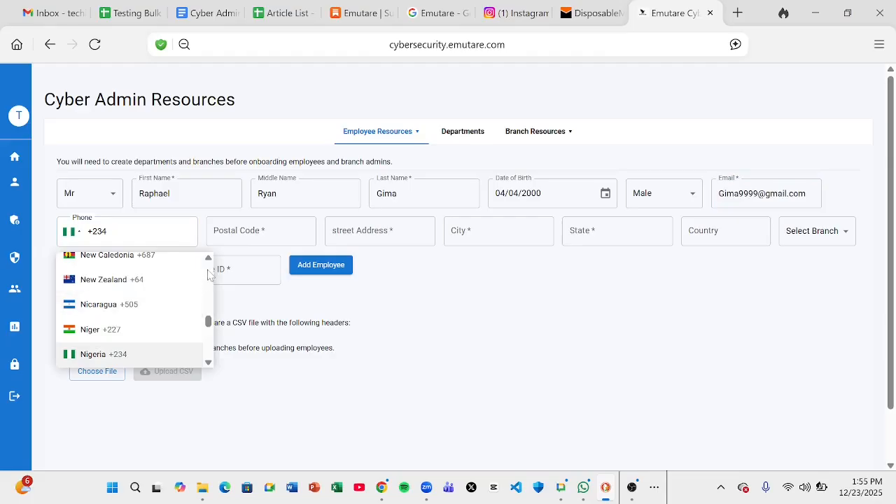
pyautogui.scroll(5, 206, 265)
pyautogui.scroll(1, 206, 265)
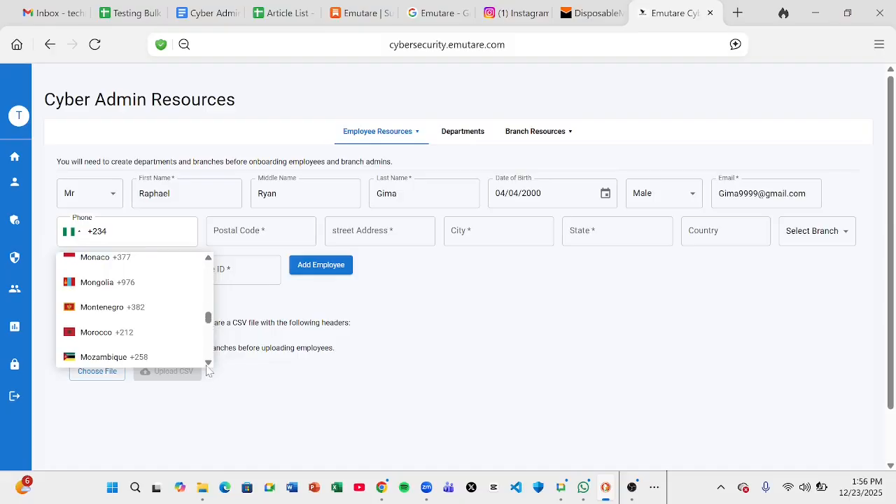
pyautogui.moveTo(208, 318); pyautogui.dragTo(212, 270)
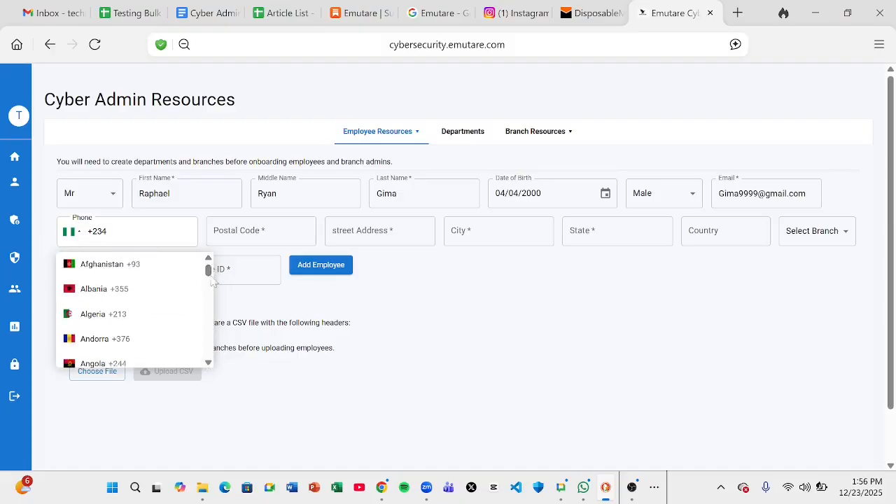
pyautogui.click(208, 362)
pyautogui.scroll(-2, 208, 362)
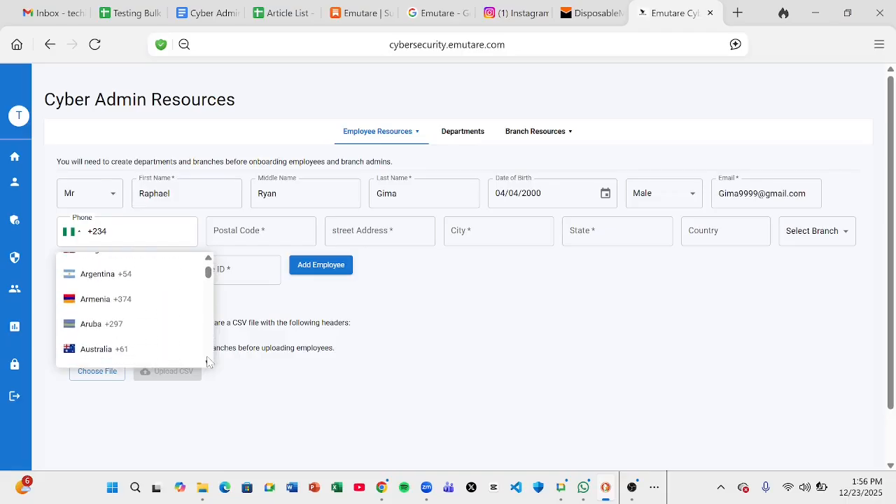
pyautogui.click(119, 352)
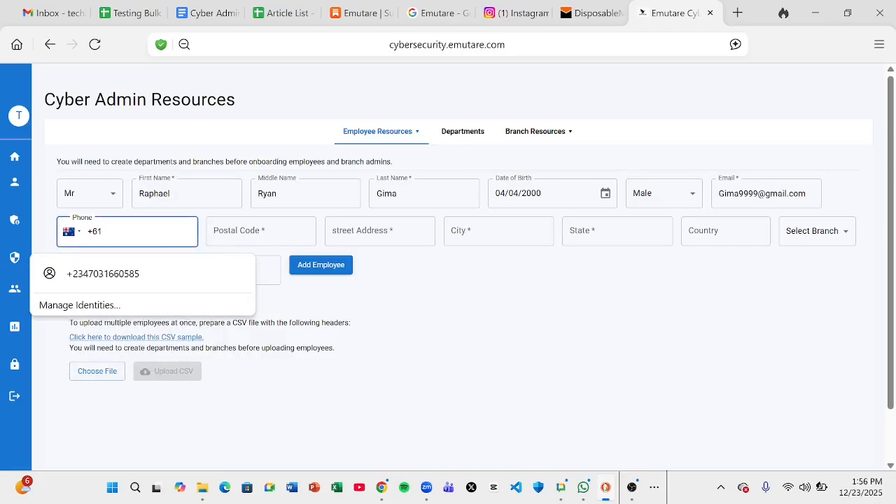
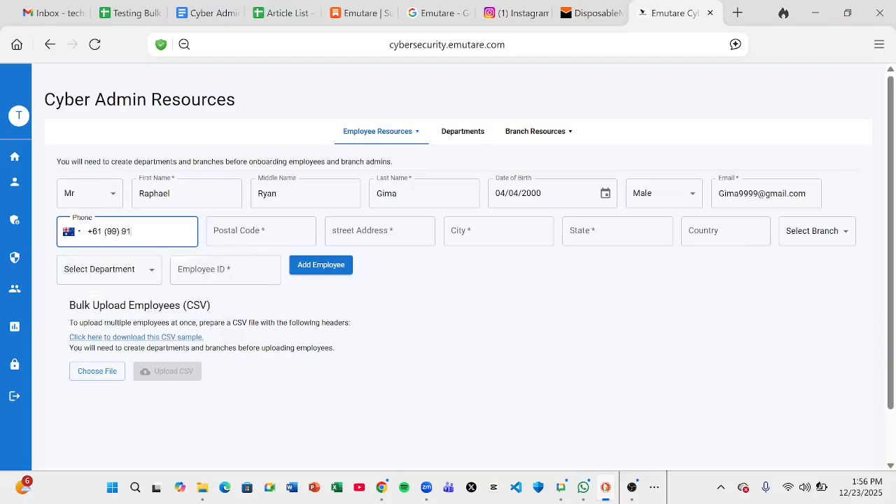
# Finish the phone number, then enter the employee's postal code and street address
pyautogui.click(260, 231)
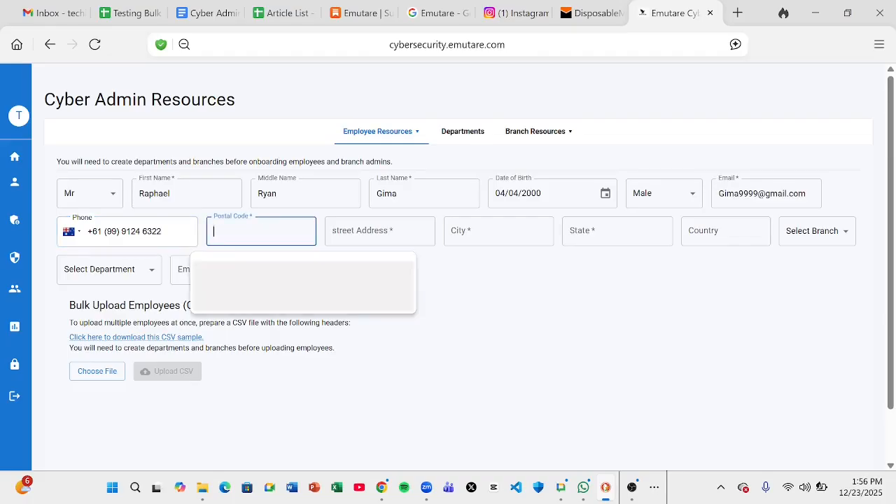
pyautogui.write('1')
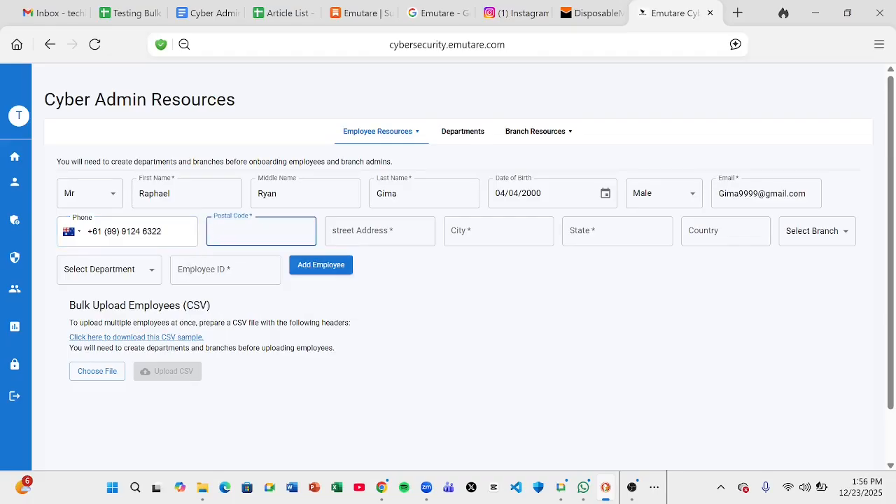
pyautogui.write('76234')
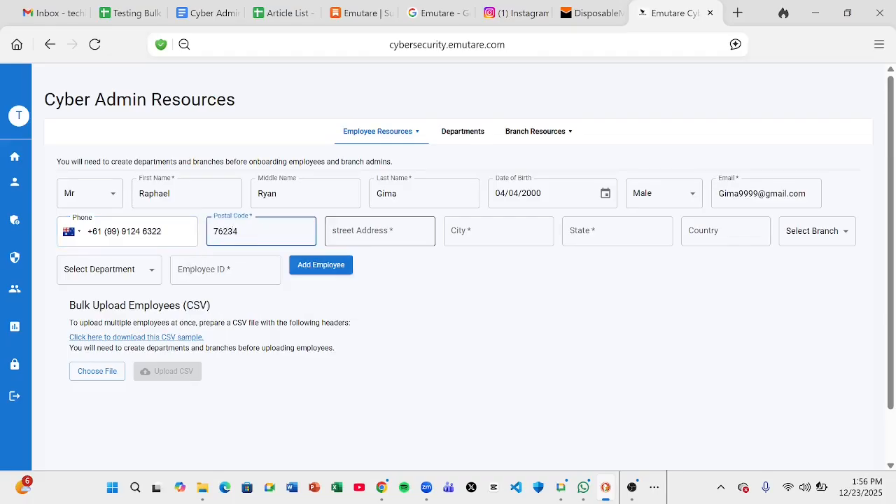
pyautogui.click(381, 234)
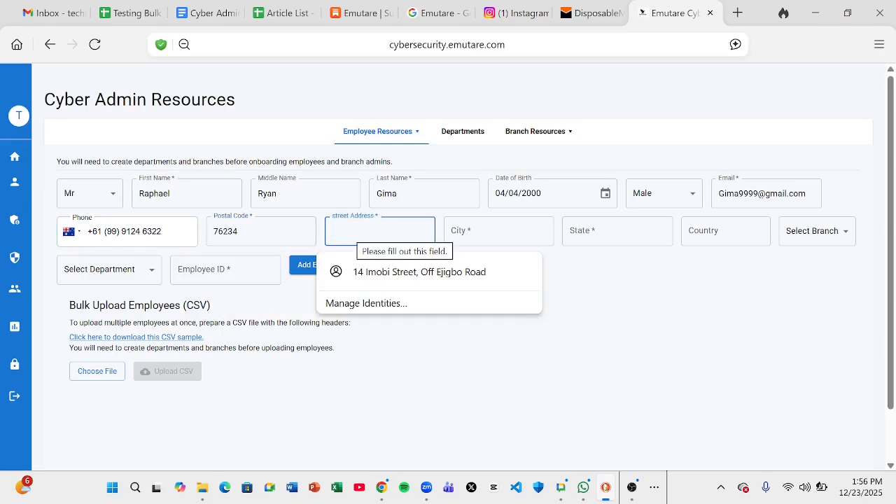
pyautogui.write('new')
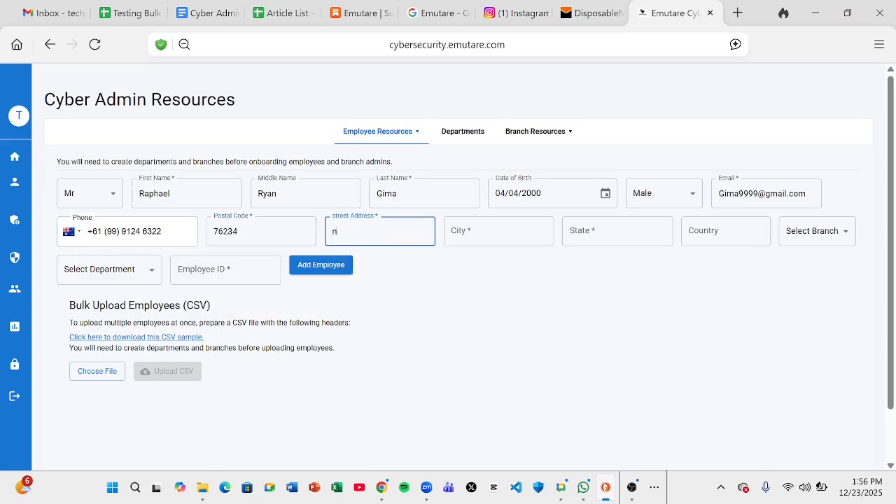
pyautogui.press('BackSpace')
pyautogui.press('BackSpace')
pyautogui.press('BackSpace')
pyautogui.write('Newcastle')
# Set city Newcastle, state Western Australia, country Australia, and branch Perth
pyautogui.press('Tab')
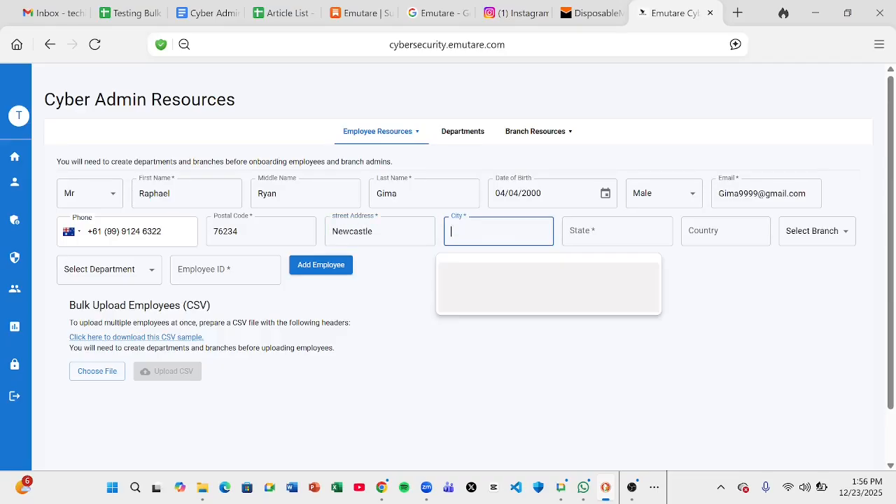
pyautogui.write('New')
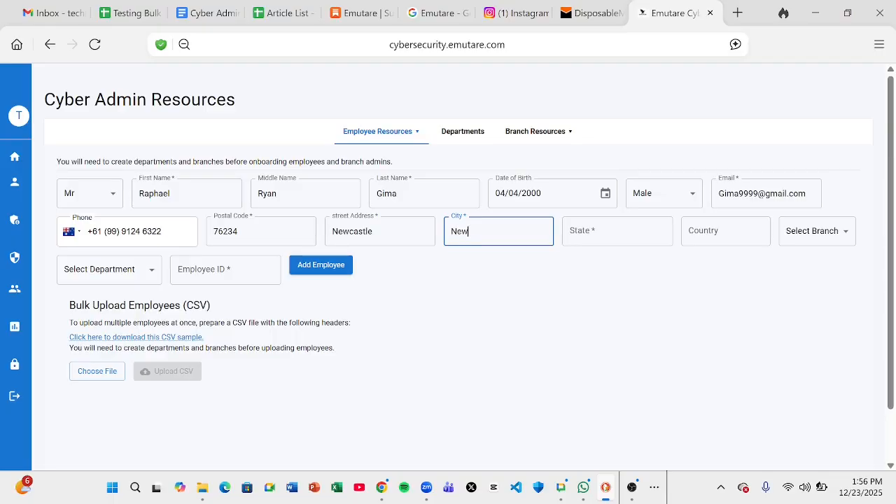
pyautogui.write('castle')
pyautogui.press('Tab')
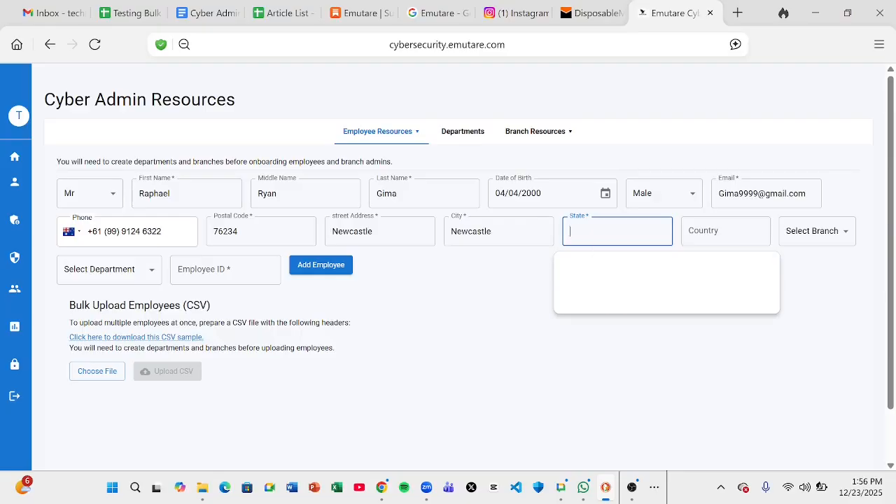
pyautogui.write('Western Austra')
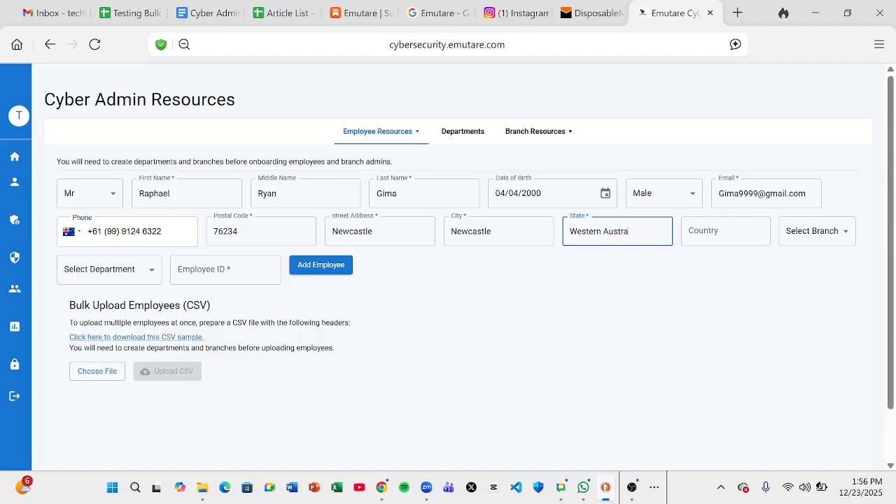
pyautogui.write('lia')
pyautogui.click(719, 231)
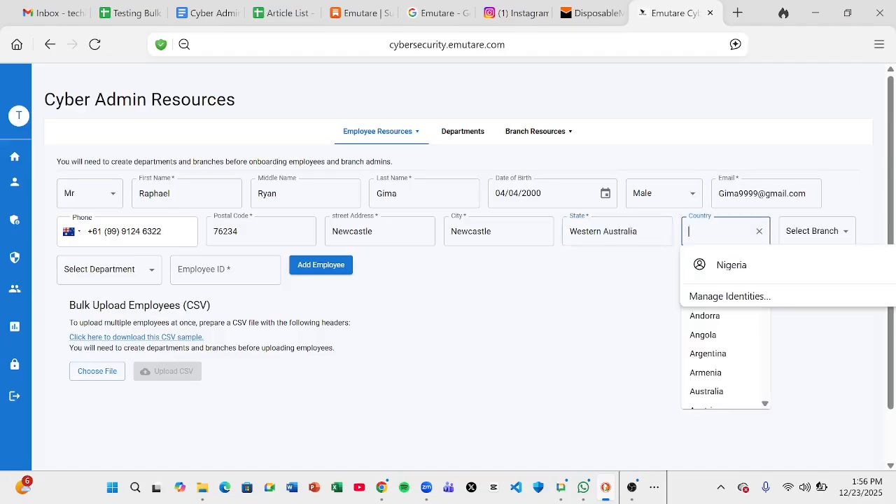
pyautogui.write('Austr')
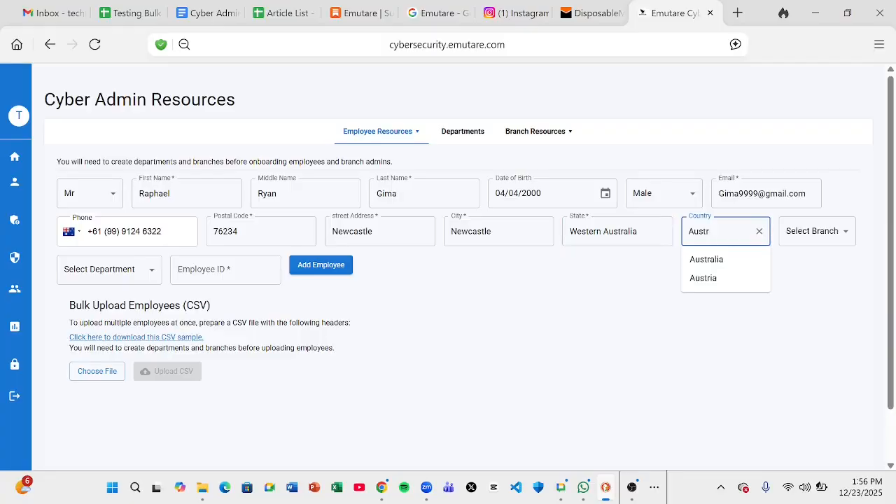
pyautogui.click(714, 261)
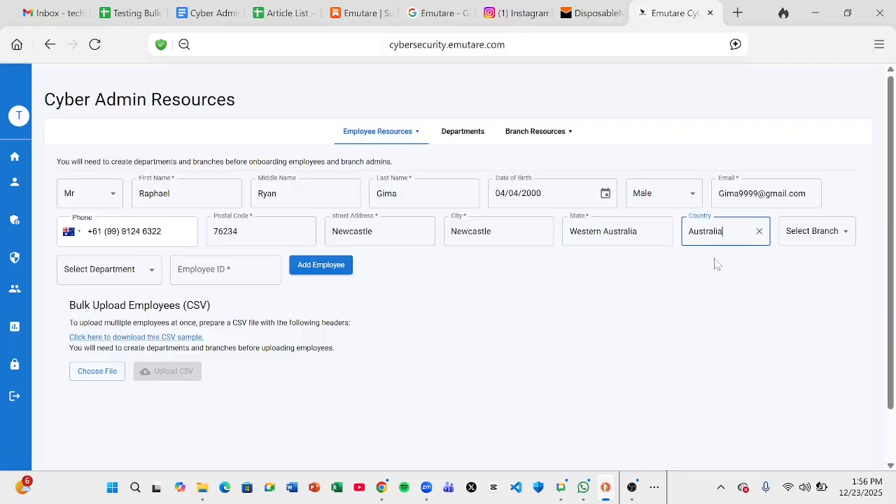
pyautogui.click(782, 289)
pyautogui.click(834, 231)
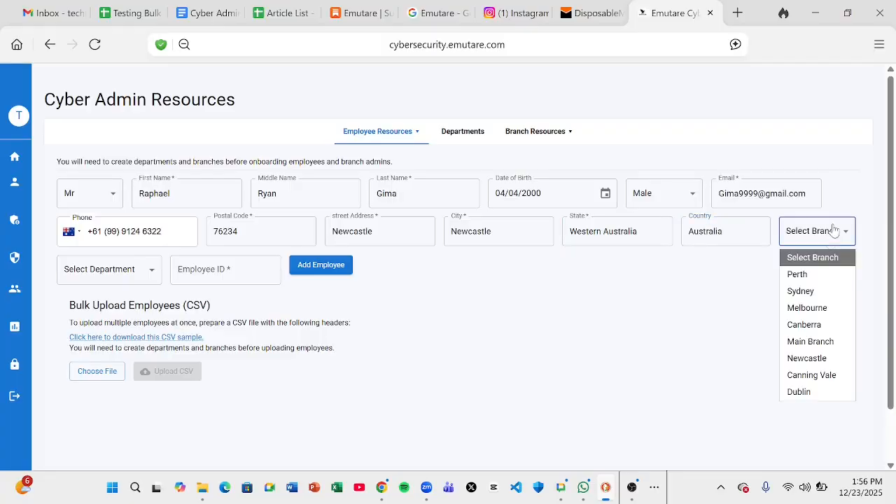
pyautogui.click(817, 275)
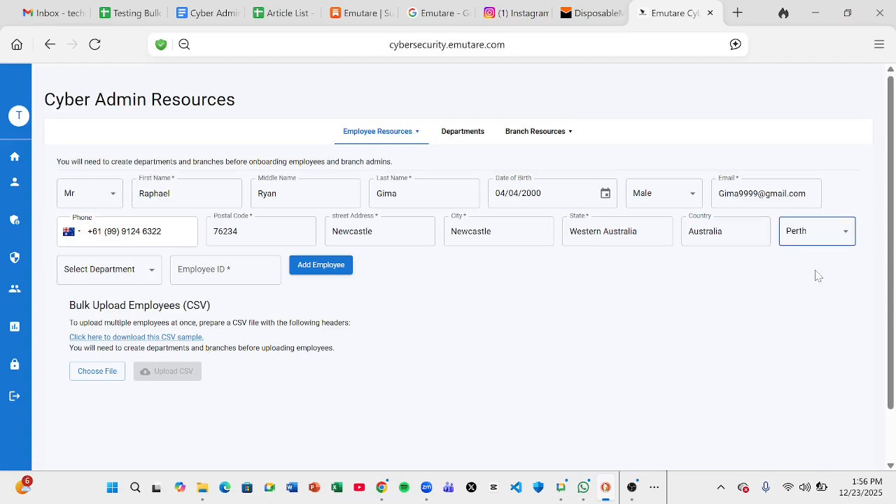
# Assign the Content Creation department and enter the employee ID, correcting a typo
pyautogui.click(136, 280)
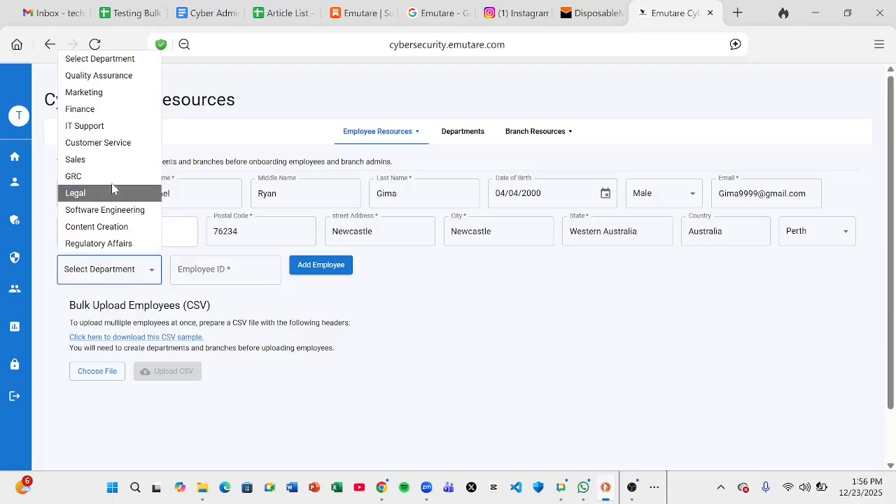
pyautogui.click(108, 232)
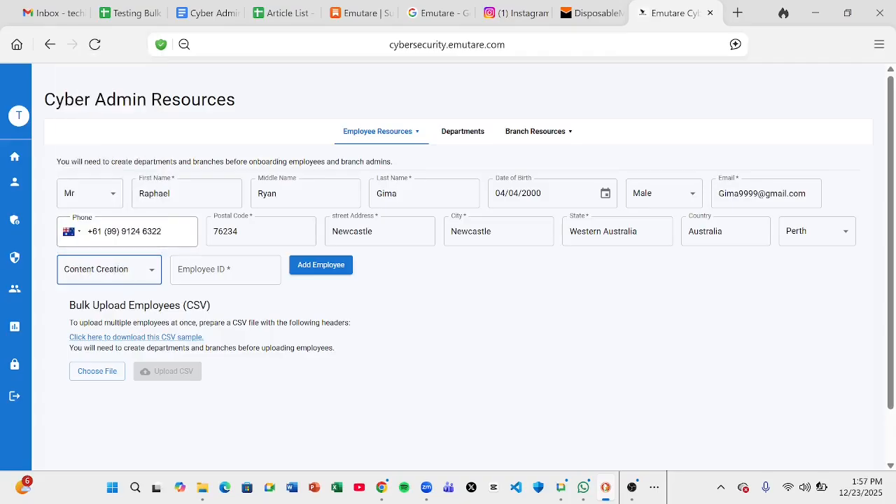
pyautogui.click(194, 260)
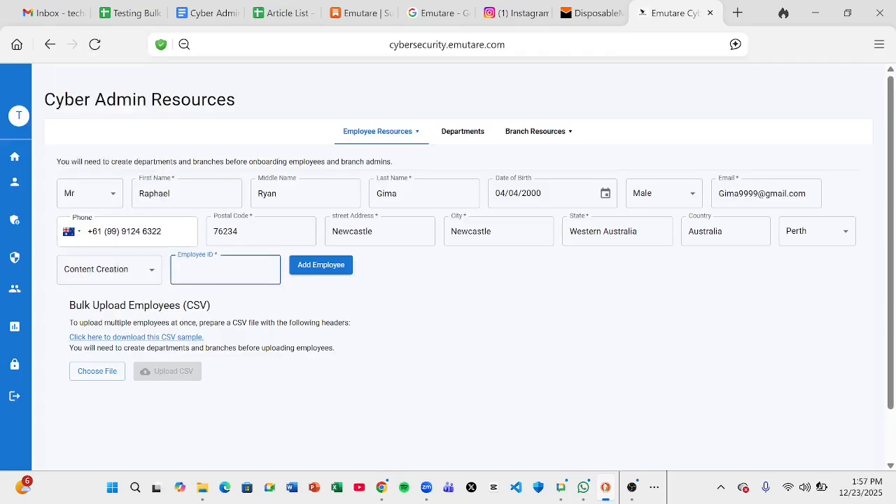
pyautogui.write('EMP0210')
pyautogui.click(384, 319)
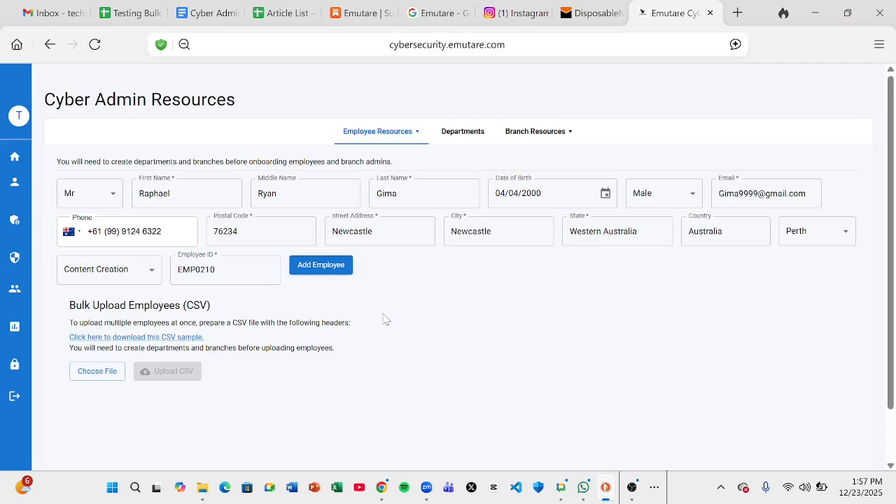
# Submit the new employee and check that they are listed under Recently Added Employees in Content Creation
pyautogui.click(324, 269)
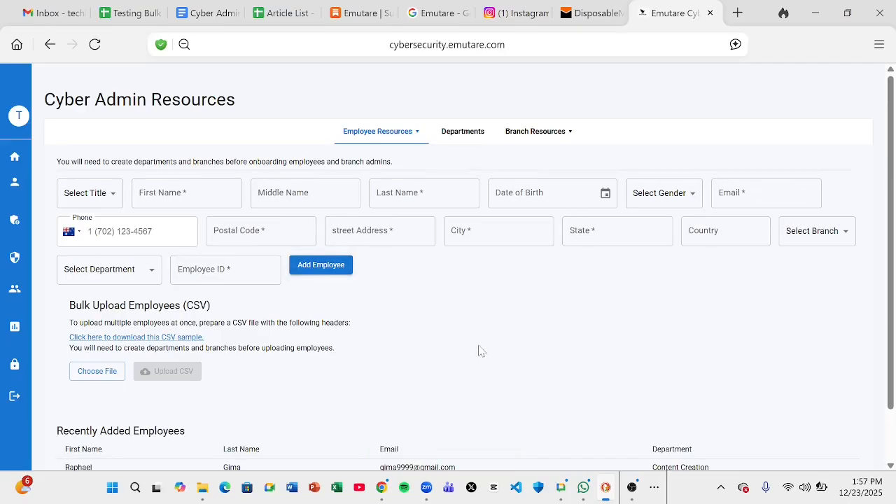
pyautogui.scroll(-2, 480, 350)
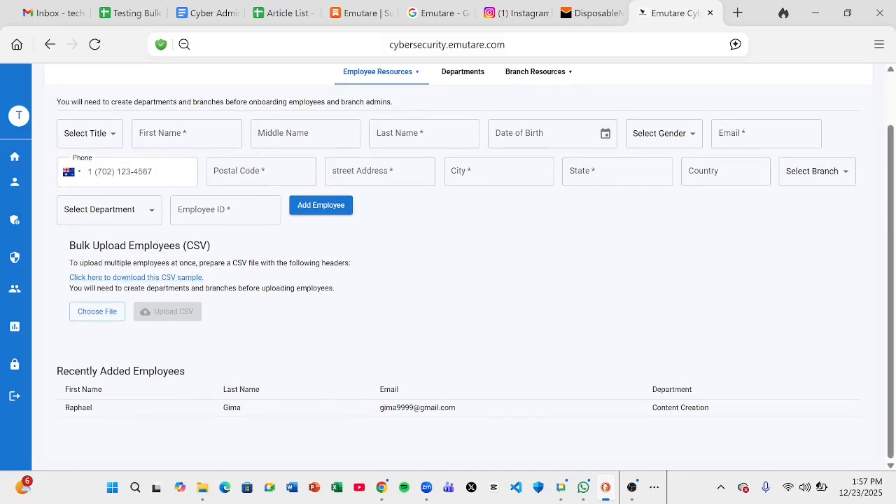
pyautogui.click(633, 488)
pyautogui.click(831, 381)
pyautogui.scroll(2, 435, 350)
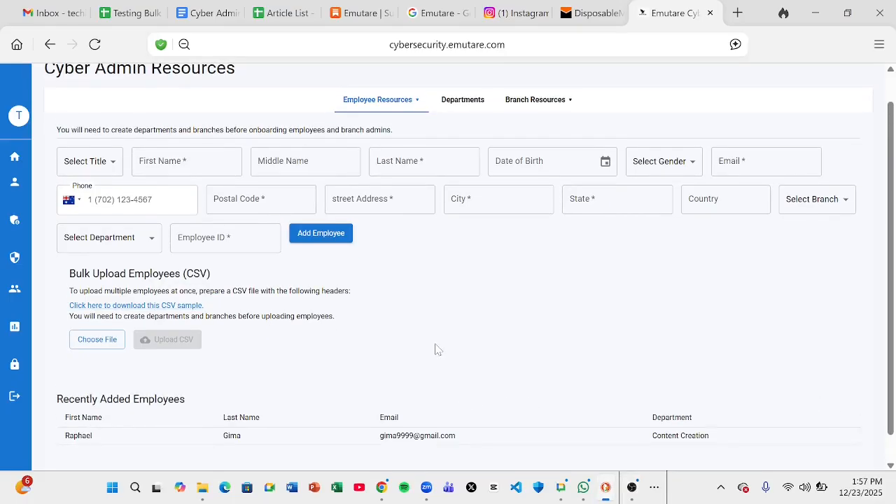
# In All Employees, show then hide the recent scores for the new and second employees, and scroll the list
pyautogui.click(400, 105)
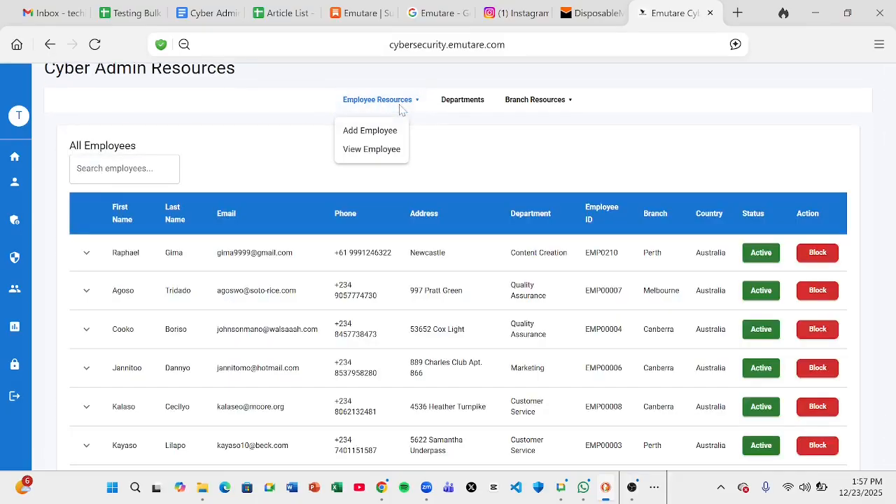
pyautogui.click(390, 151)
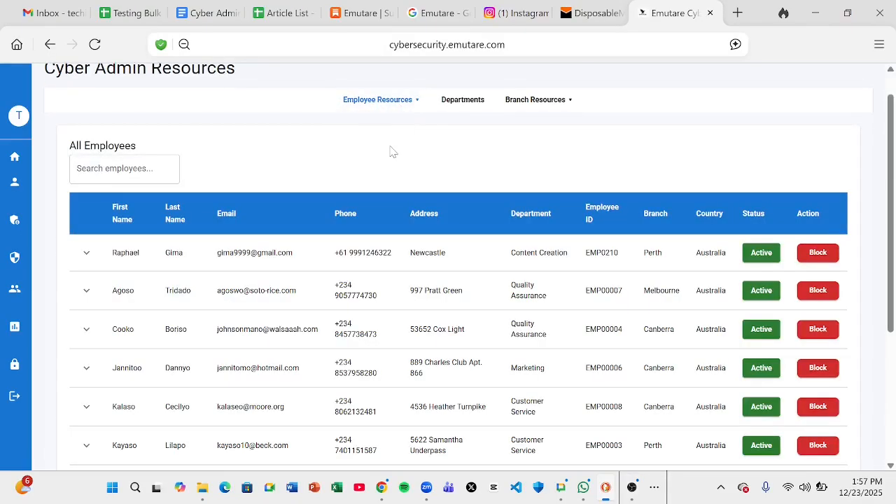
pyautogui.click(87, 252)
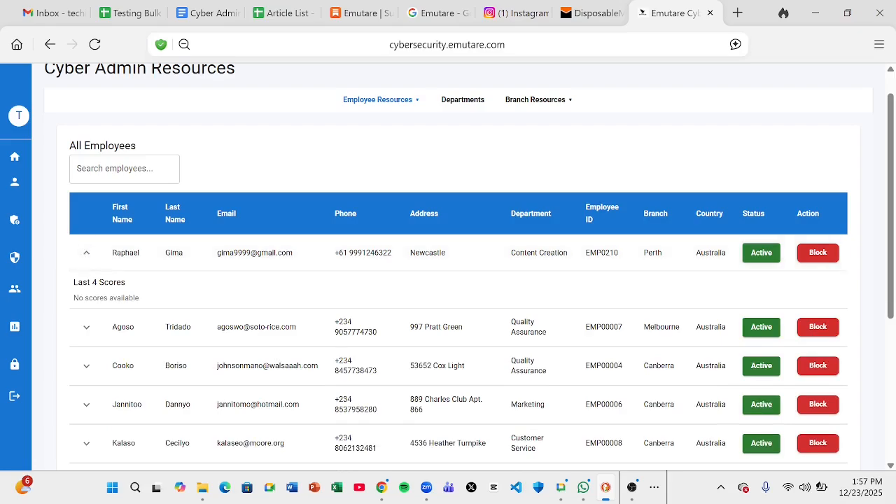
pyautogui.click(87, 328)
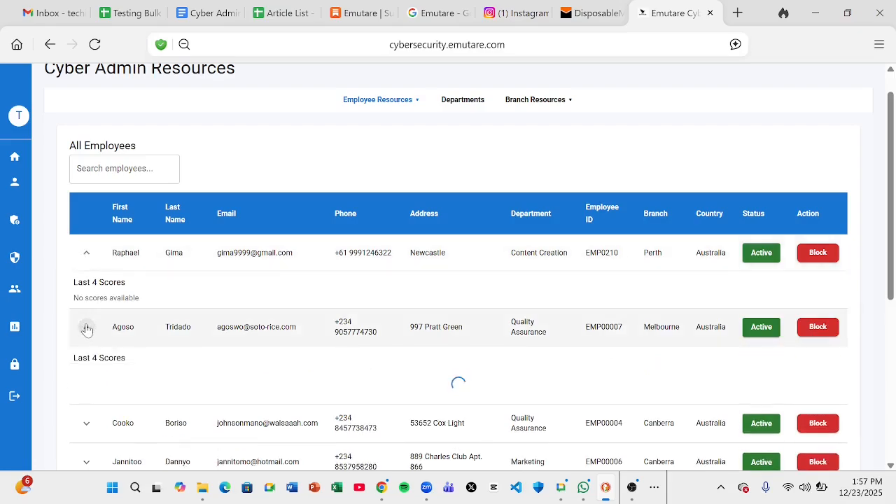
pyautogui.click(86, 330)
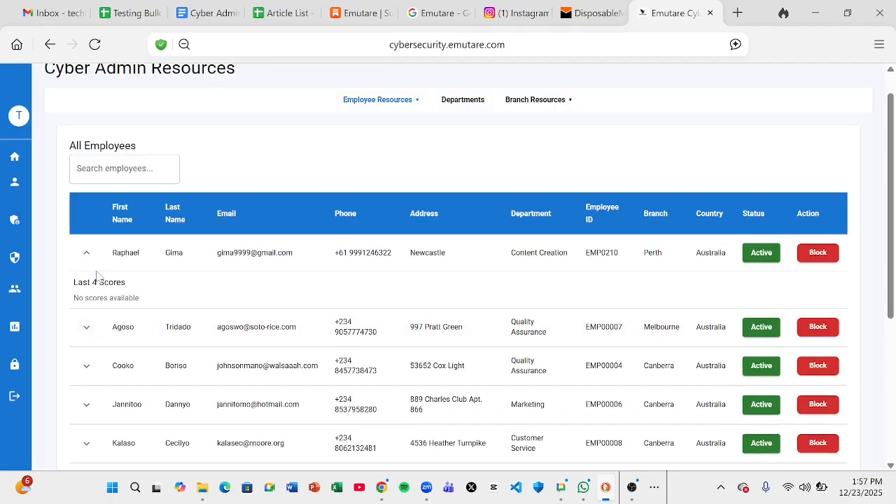
pyautogui.click(87, 256)
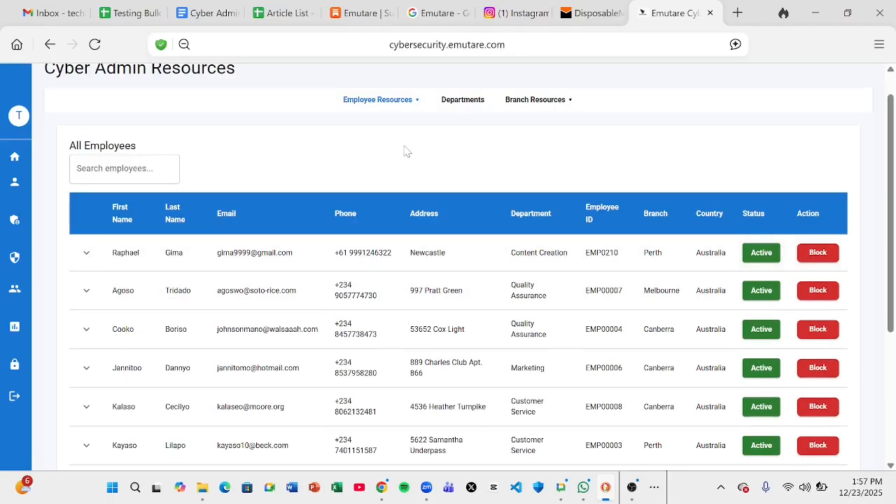
pyautogui.scroll(-1, 404, 151)
pyautogui.scroll(-3, 404, 151)
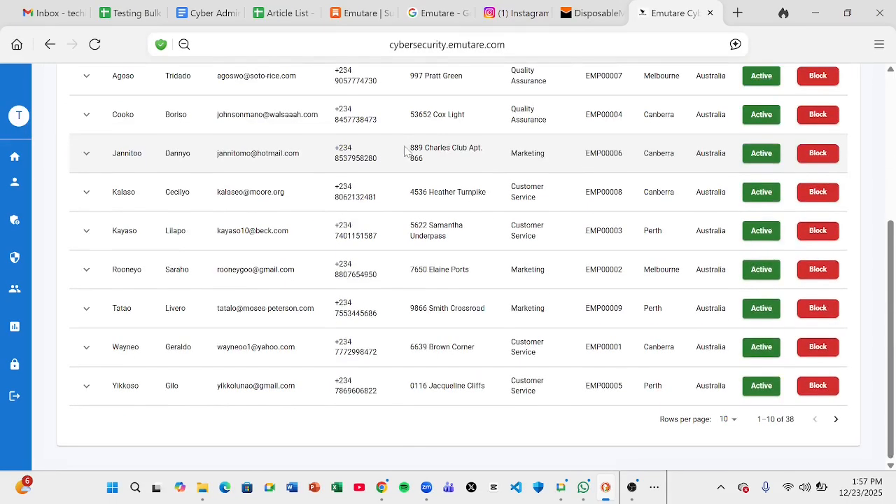
pyautogui.scroll(5, 405, 152)
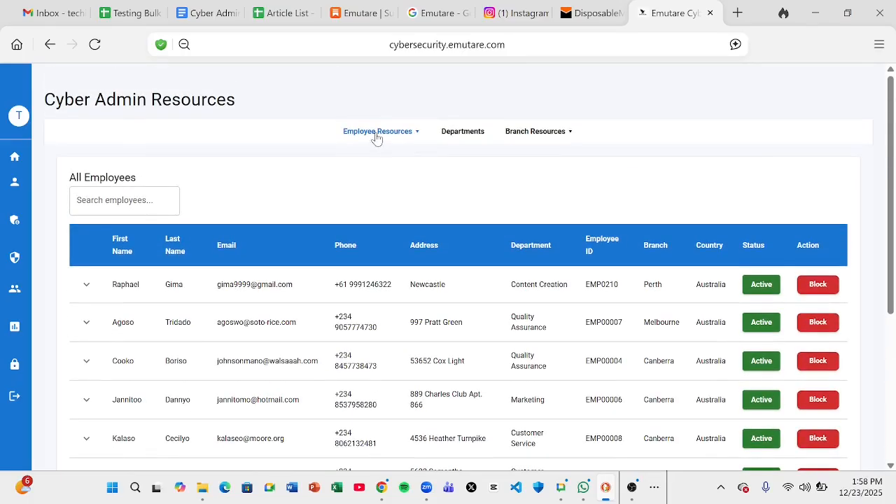
pyautogui.click(378, 133)
# Return to the Add Employee form and scroll down to the Bulk Upload Employees (CSV) section
pyautogui.click(370, 162)
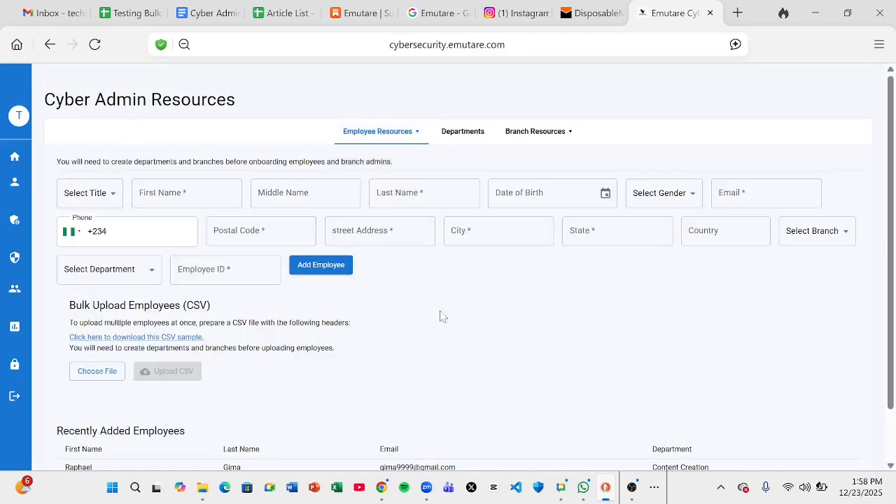
pyautogui.scroll(-1, 452, 338)
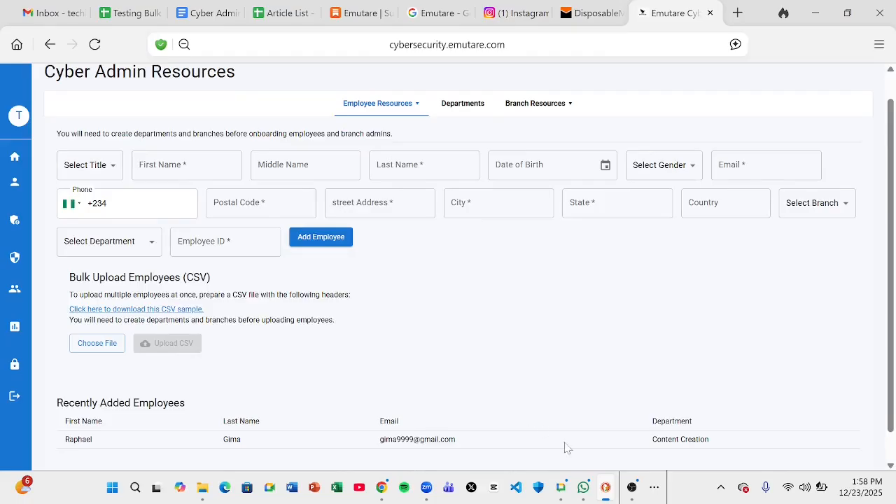
pyautogui.click(632, 488)
pyautogui.click(820, 384)
pyautogui.scroll(-1, 521, 356)
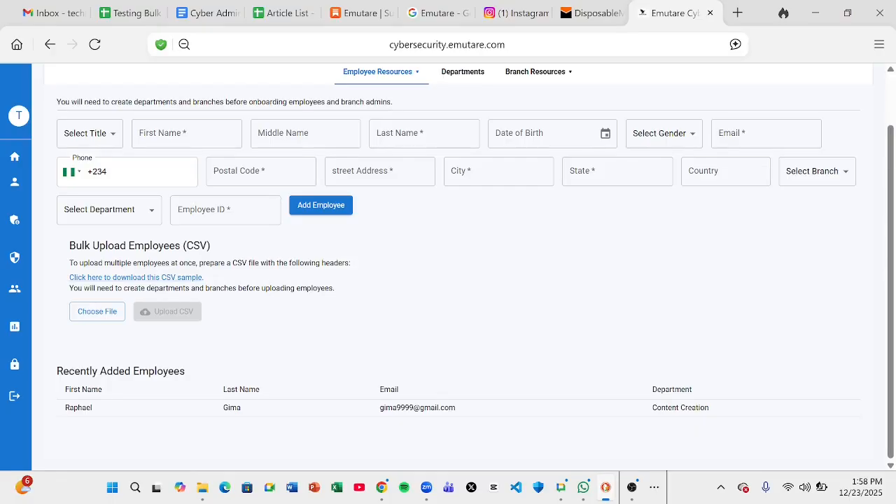
# Upload Testing Bulk Upload - Sheet1.csv from Downloads, adding 9 employees at once
pyautogui.click(100, 316)
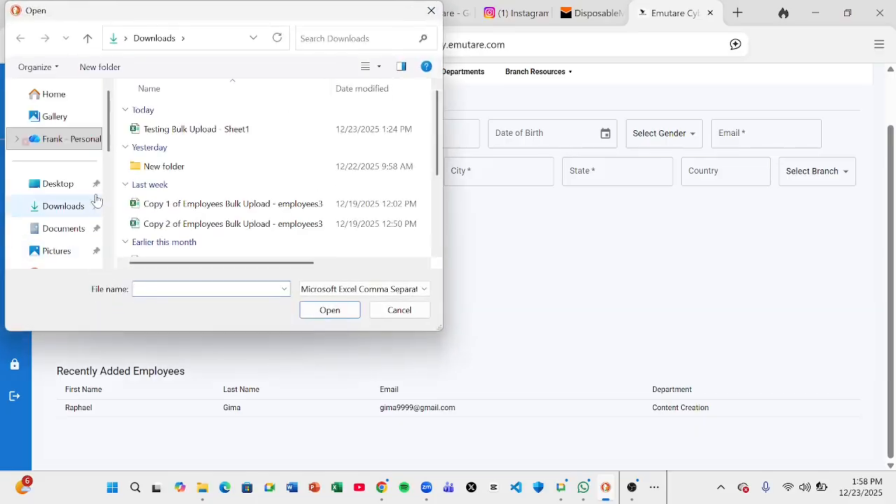
pyautogui.click(177, 129)
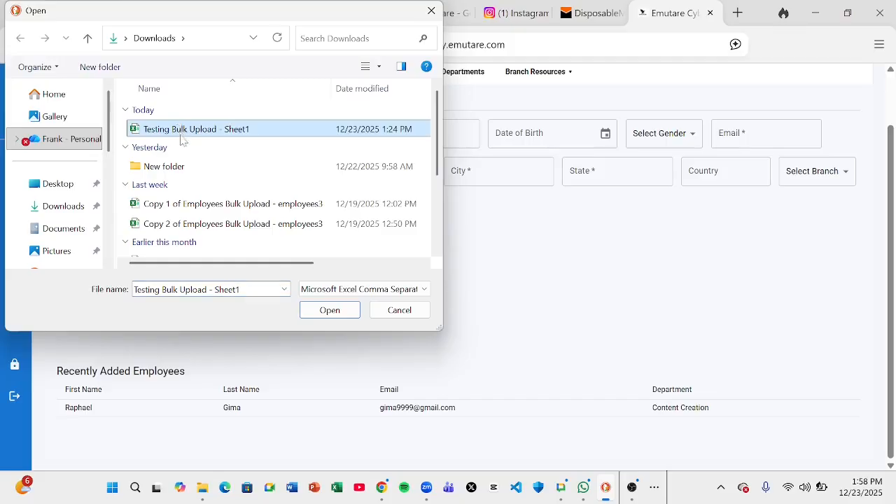
pyautogui.click(70, 206)
pyautogui.click(178, 133)
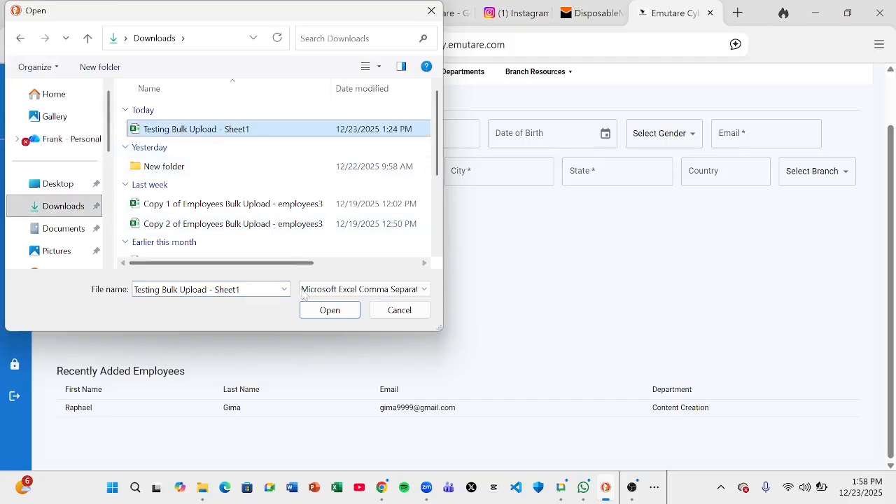
pyautogui.click(316, 313)
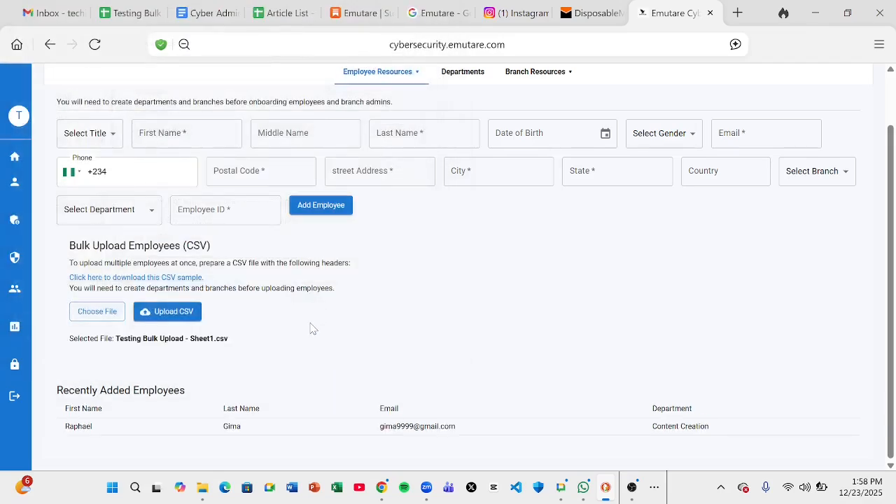
pyautogui.click(178, 317)
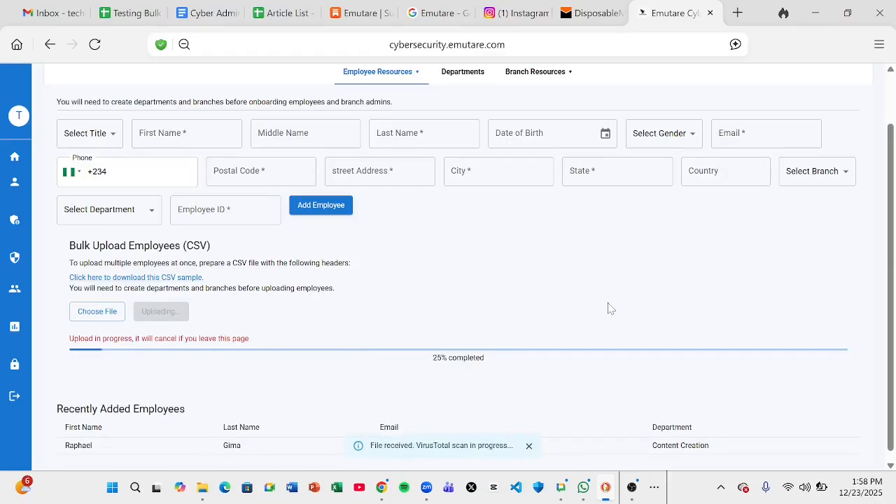
pyautogui.scroll(-1, 609, 308)
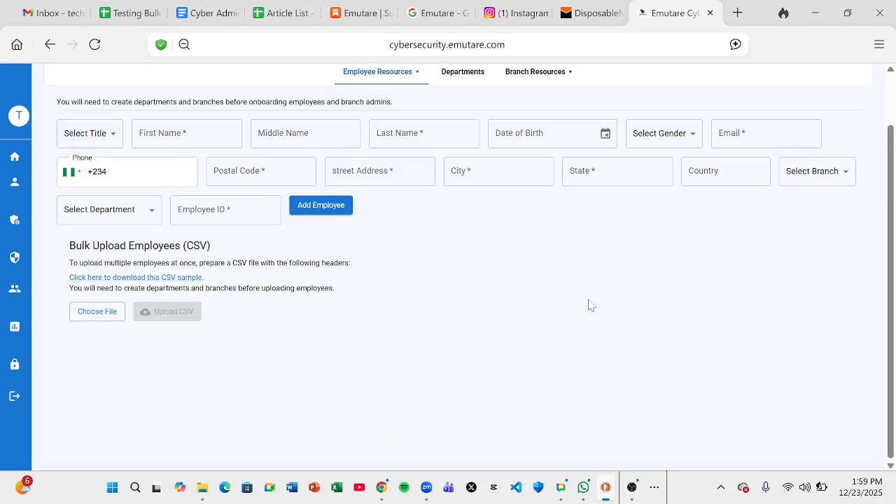
pyautogui.scroll(2, 511, 319)
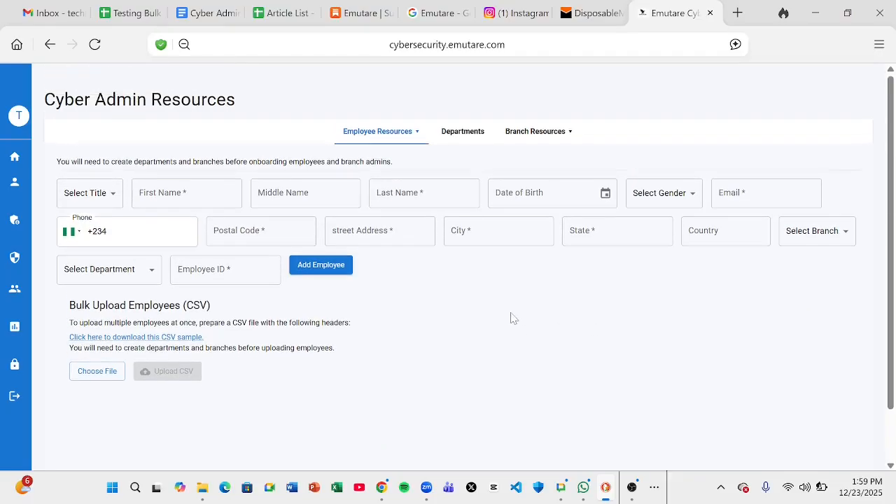
# Open View Employee and scroll the table to confirm the imported staff show as Active, 47 employees total
pyautogui.click(417, 138)
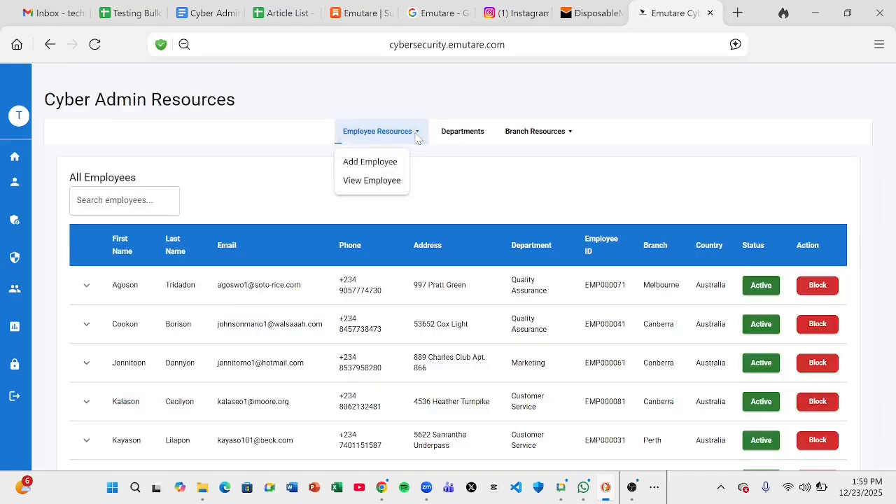
pyautogui.click(380, 183)
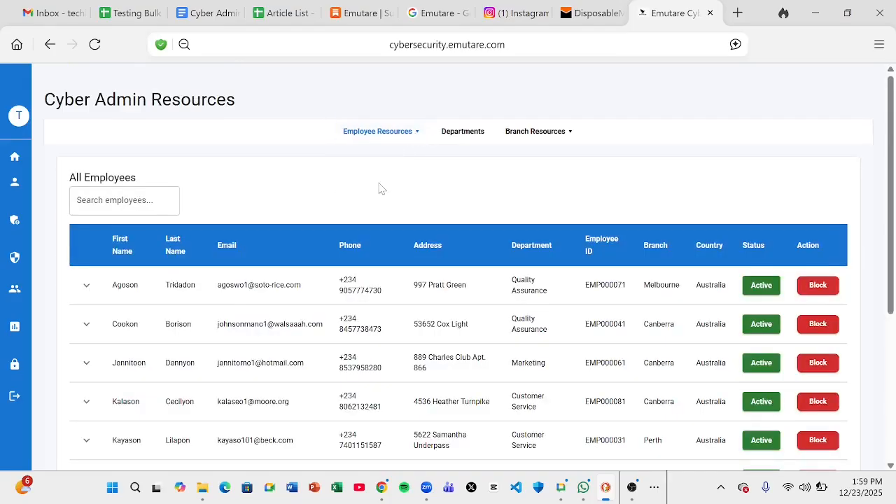
pyautogui.scroll(-1, 381, 189)
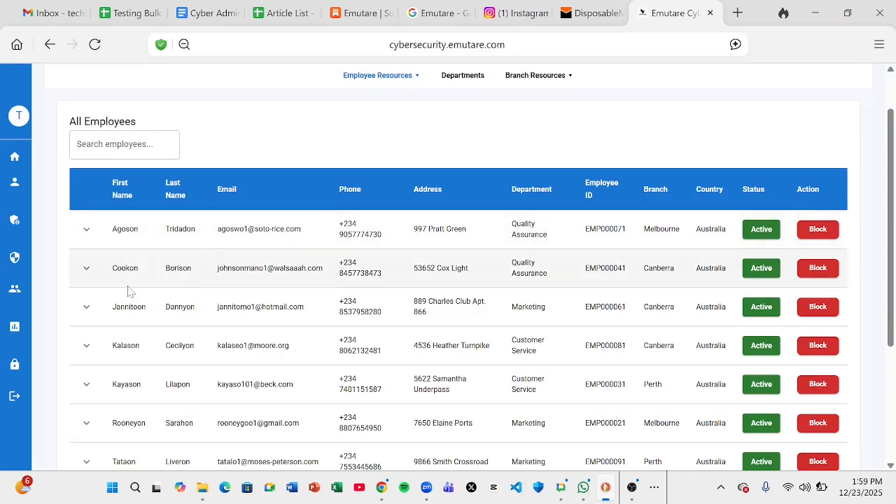
pyautogui.scroll(-1, 127, 290)
pyautogui.scroll(-3, 128, 291)
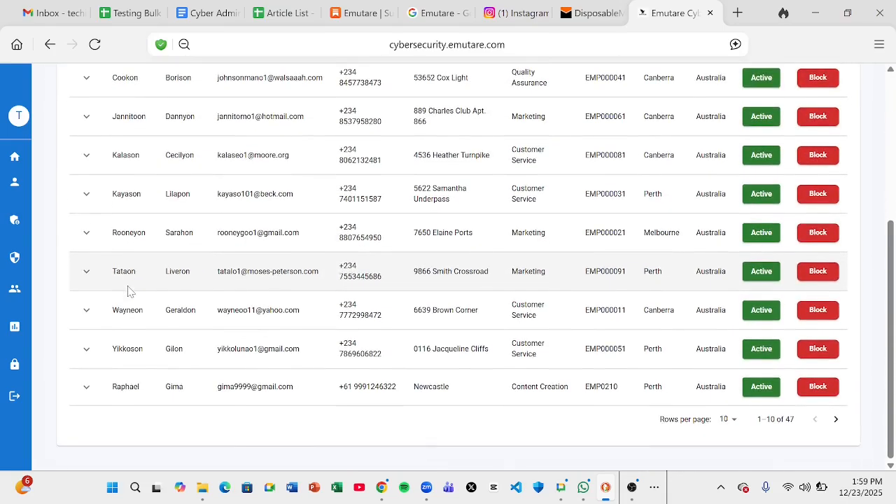
pyautogui.scroll(4, 128, 291)
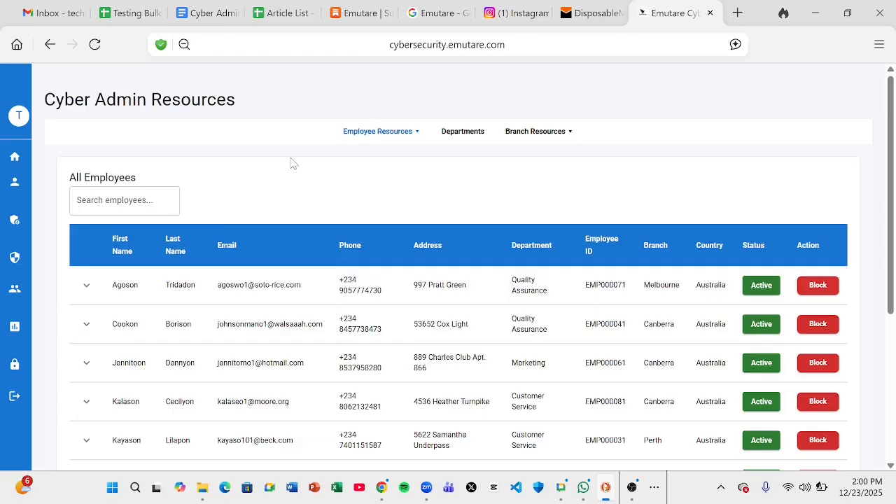
pyautogui.click(126, 200)
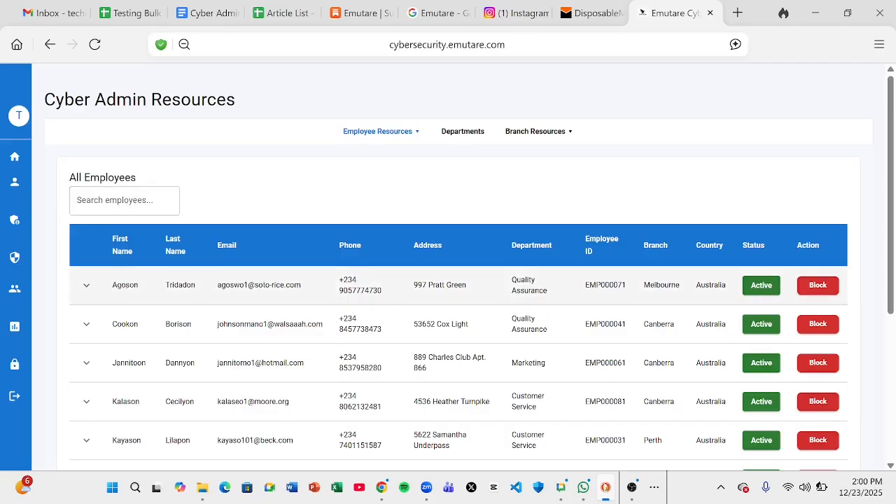
pyautogui.doubleClick(123, 285)
pyautogui.hotkey('ctrl', 'c')
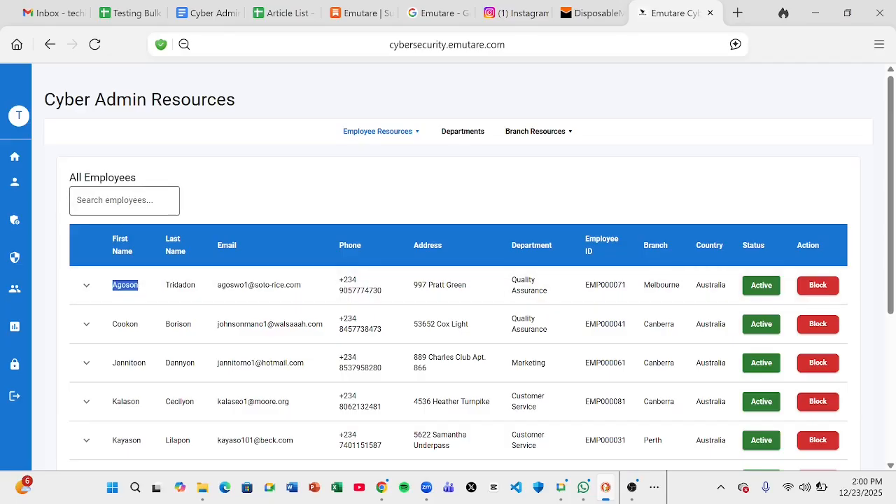
pyautogui.click(119, 201)
pyautogui.hotkey('ctrl', 'v')
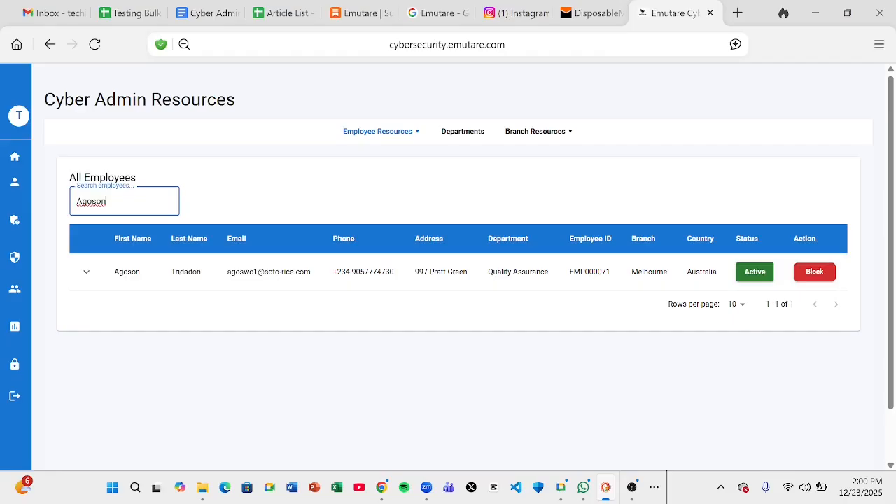
pyautogui.hotkey('ctrl', 'a')
pyautogui.press('BackSpace')
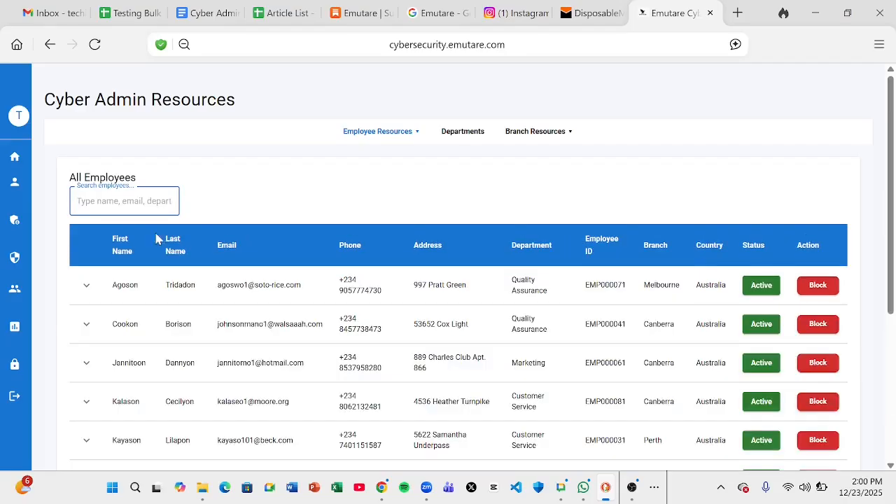
pyautogui.click(235, 285)
pyautogui.tripleClick(235, 285)
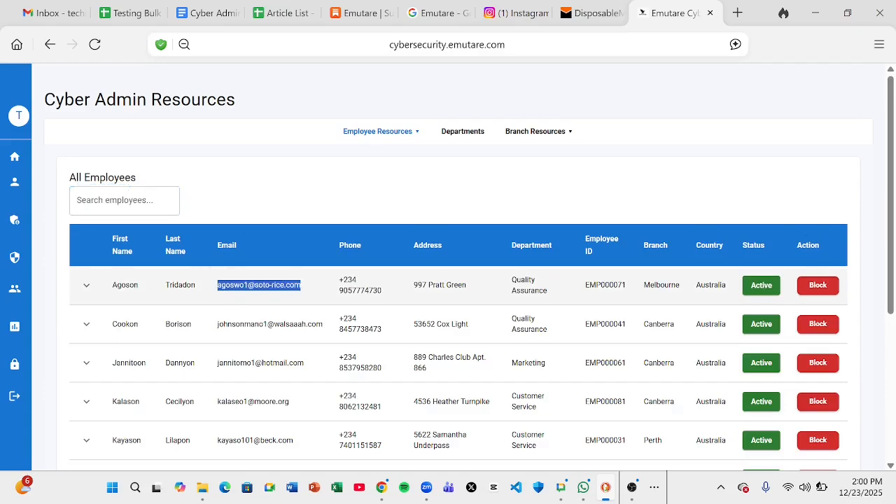
pyautogui.hotkey('ctrl', 'c')
pyautogui.click(119, 201)
pyautogui.hotkey('ctrl', 'v')
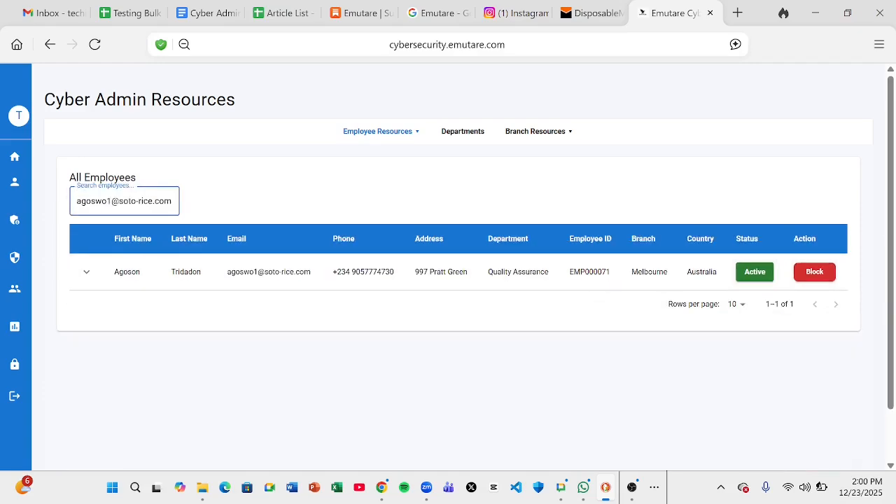
pyautogui.hotkey('ctrl', 'a')
pyautogui.press('BackSpace')
pyautogui.click(354, 280)
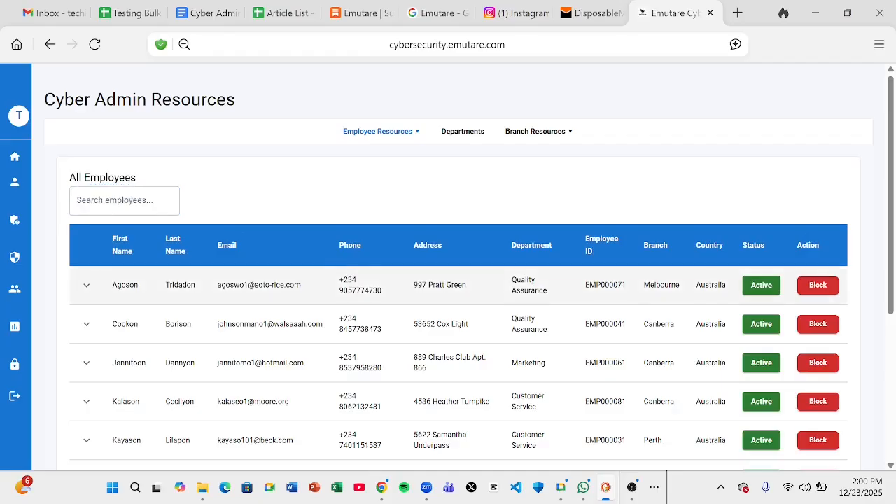
pyautogui.tripleClick(357, 285)
pyautogui.hotkey('ctrl', 'c')
pyautogui.click(126, 201)
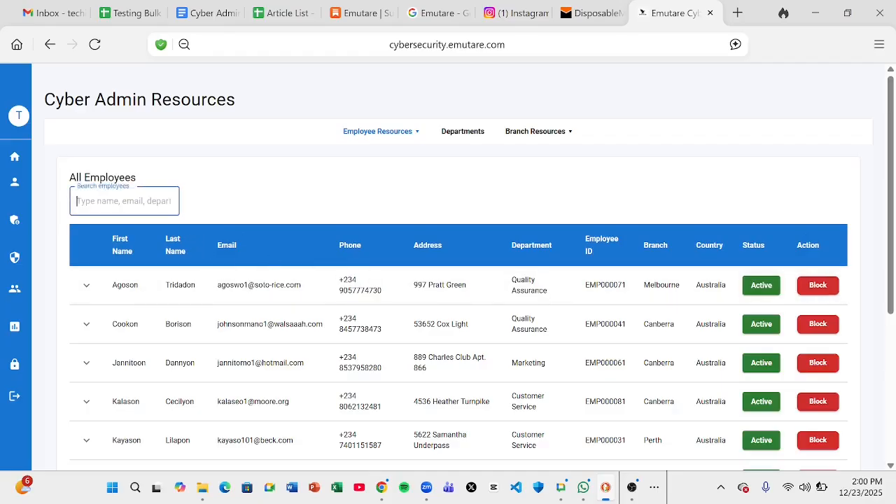
pyautogui.hotkey('ctrl', 'v')
pyautogui.hotkey('ctrl', 'a')
pyautogui.press('BackSpace')
pyautogui.tripleClick(420, 285)
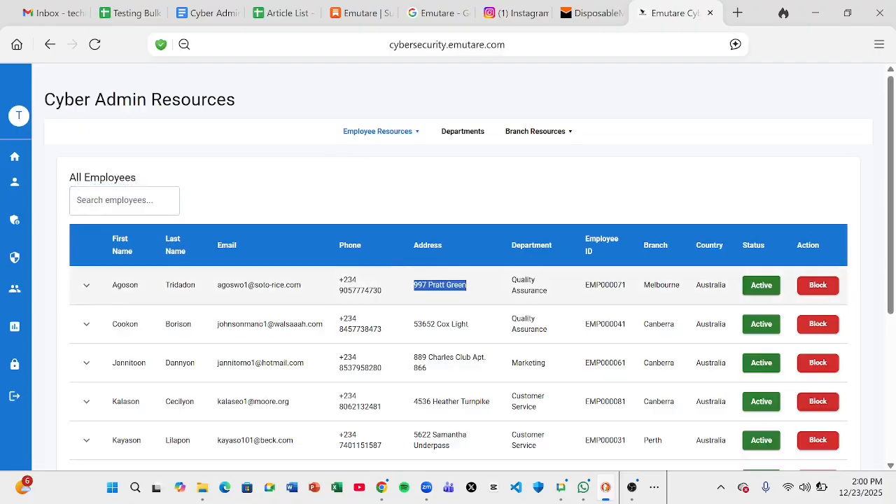
pyautogui.hotkey('ctrl', 'c')
pyautogui.click(126, 201)
pyautogui.hotkey('ctrl', 'v')
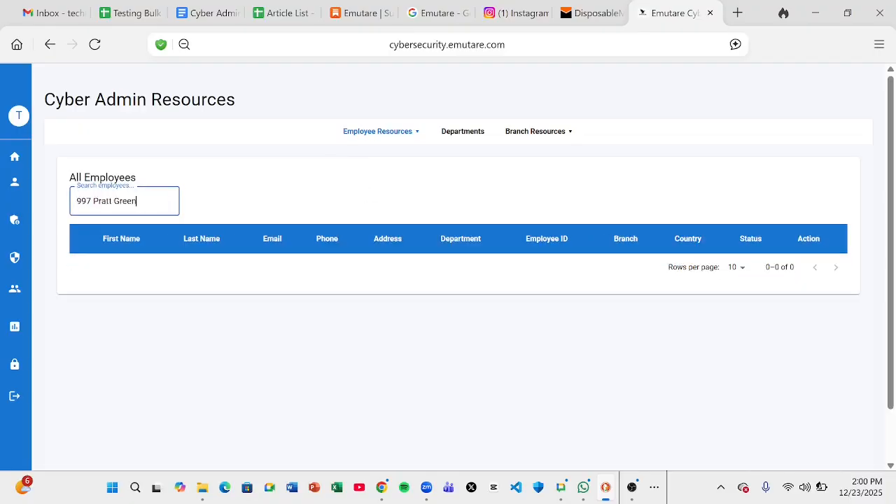
pyautogui.hotkey('ctrl', 'a')
pyautogui.press('BackSpace')
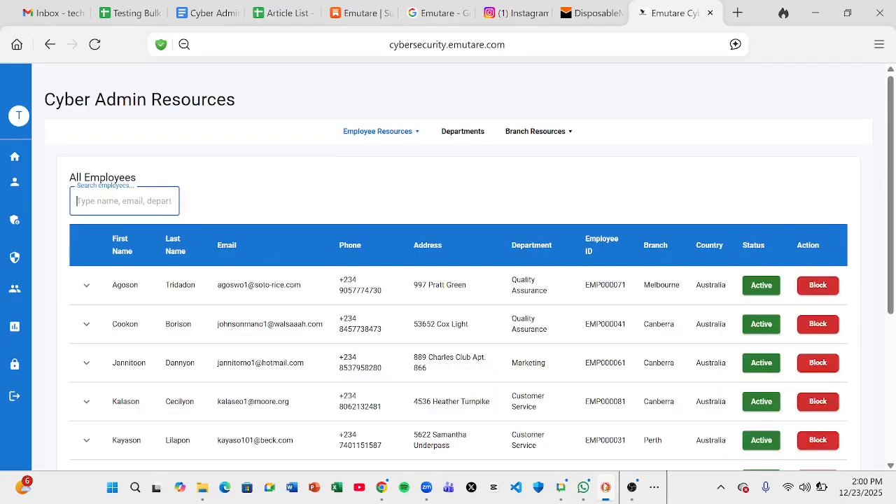
pyautogui.moveTo(337, 279); pyautogui.dragTo(381, 293)
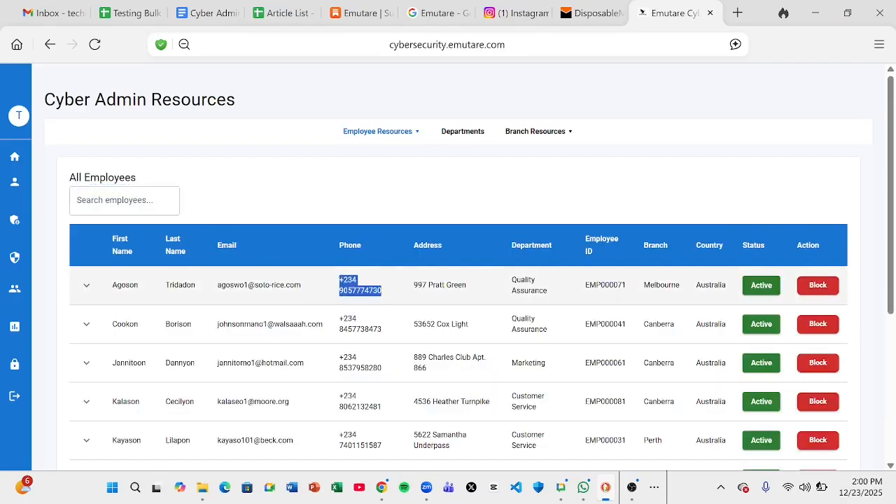
pyautogui.hotkey('ctrl', 'c')
pyautogui.click(126, 201)
pyautogui.hotkey('ctrl', 'v')
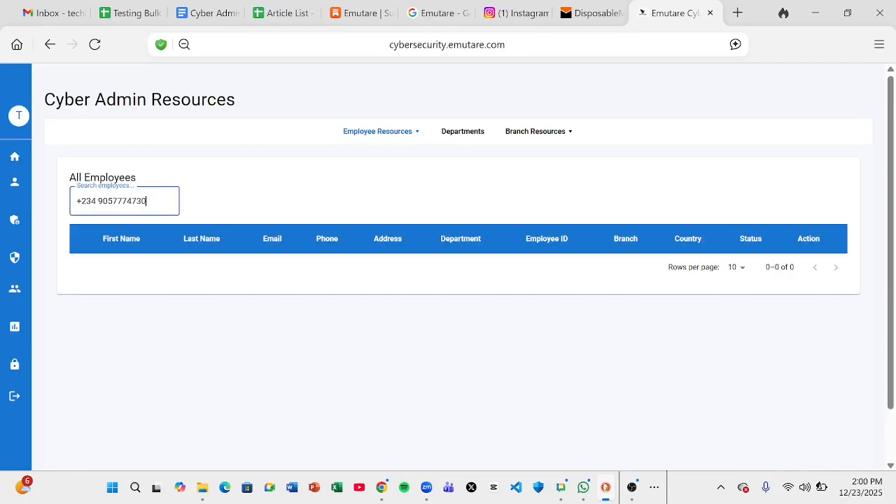
pyautogui.hotkey('ctrl', 'a')
pyautogui.press('BackSpace')
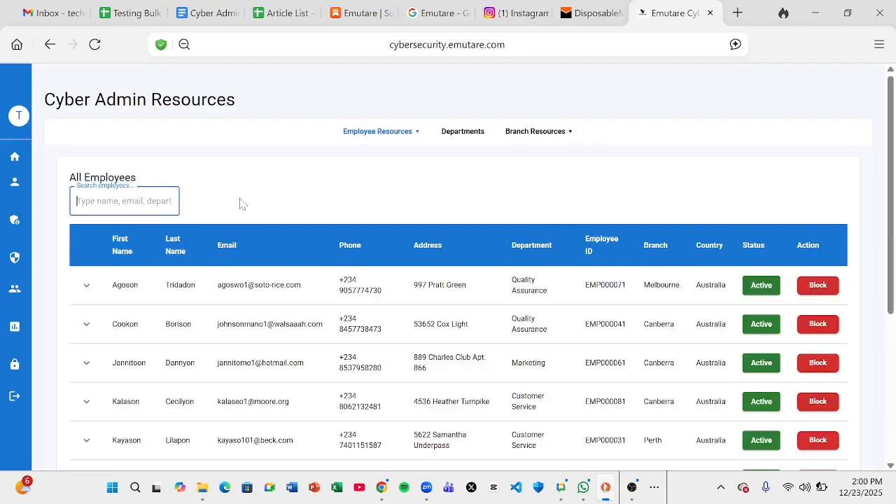
pyautogui.click(298, 177)
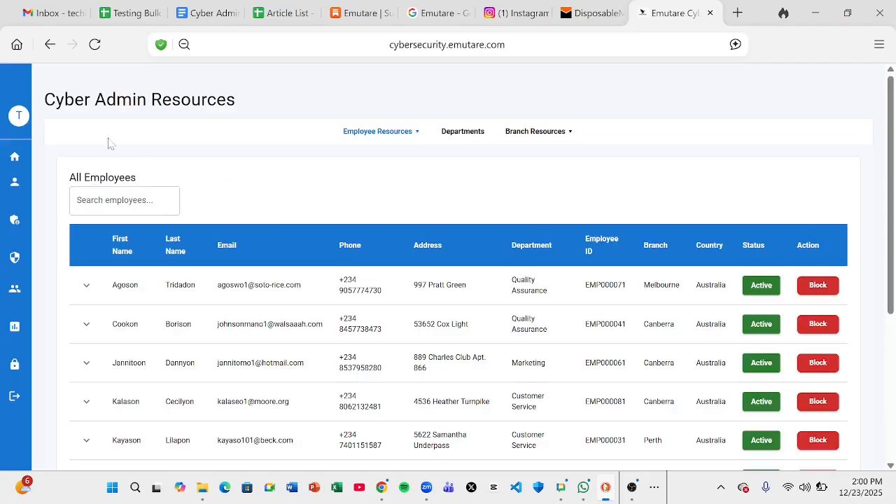
pyautogui.moveTo(17, 124)
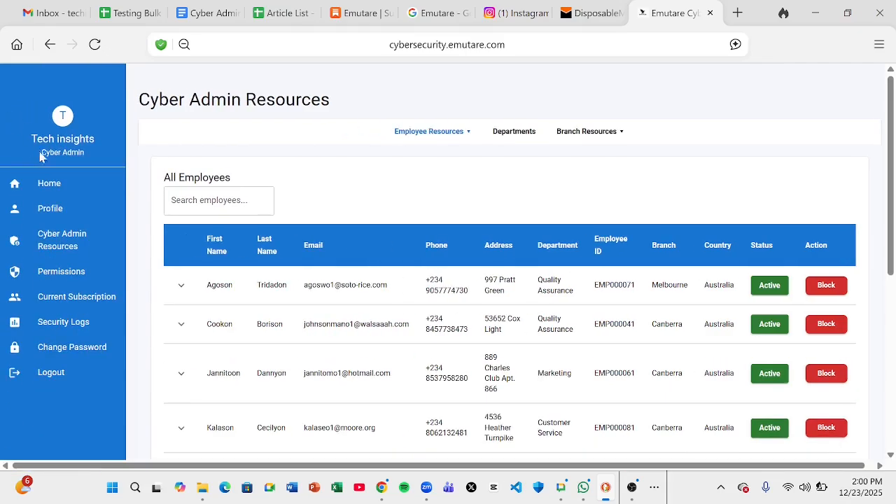
# Go to Current Subscription from the left sidebar to load the training modules
pyautogui.click(62, 298)
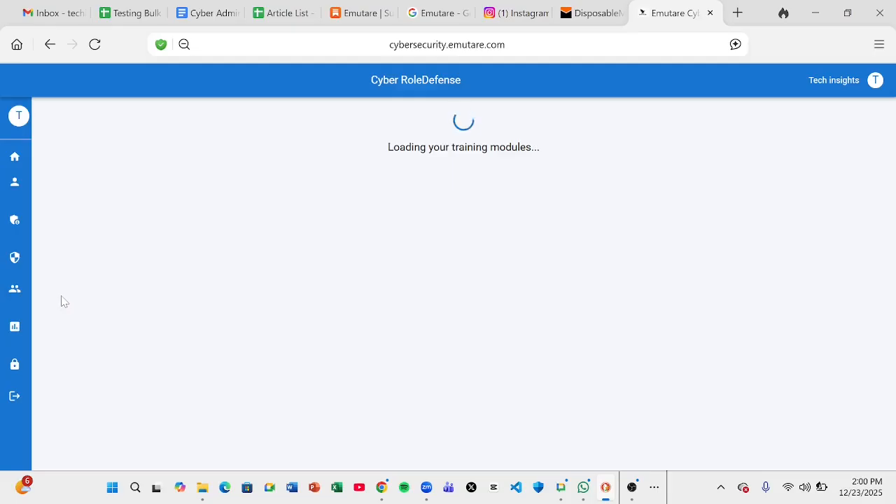
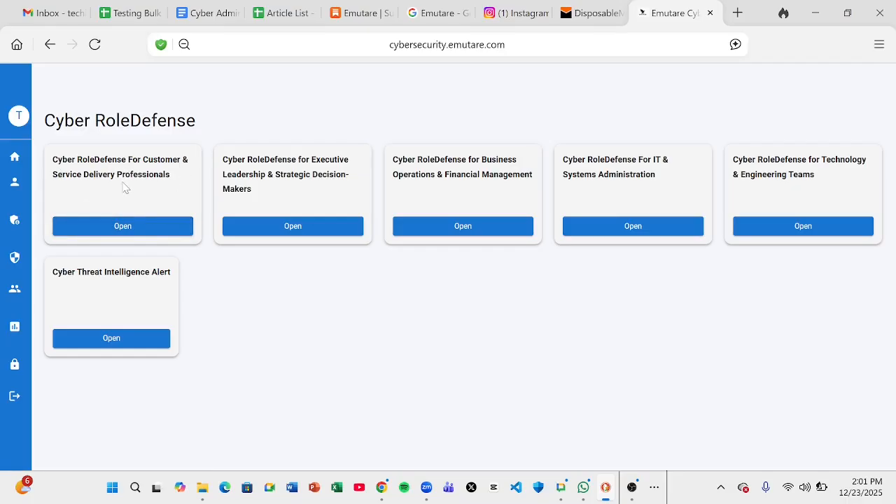
# Open the Customer & Service Delivery Professionals module, then the Permissions Management page listing 50 employees
pyautogui.click(134, 229)
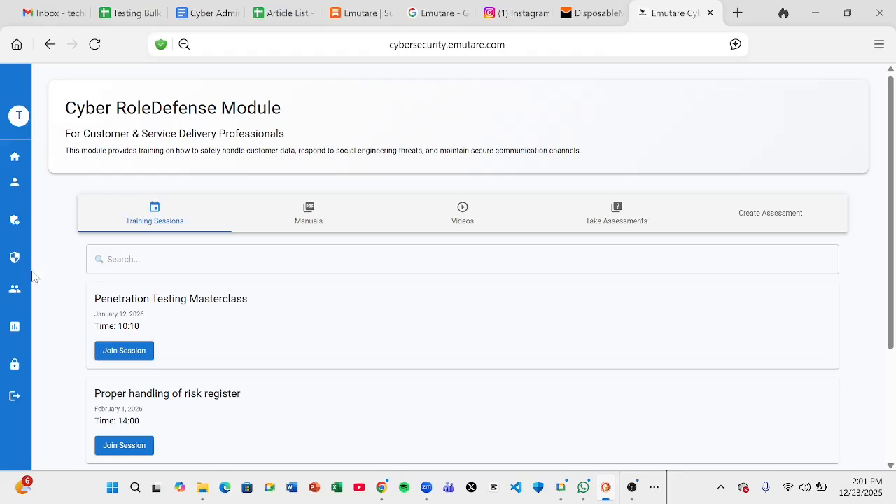
pyautogui.moveTo(24, 151)
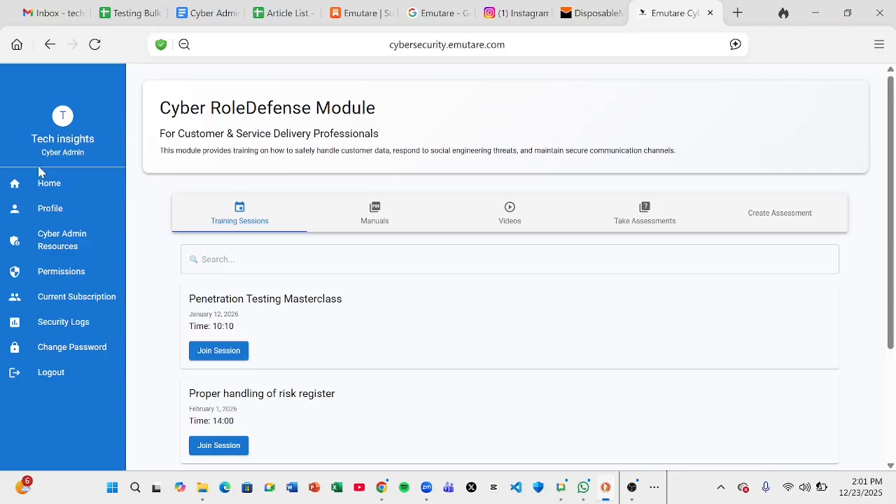
pyautogui.click(62, 267)
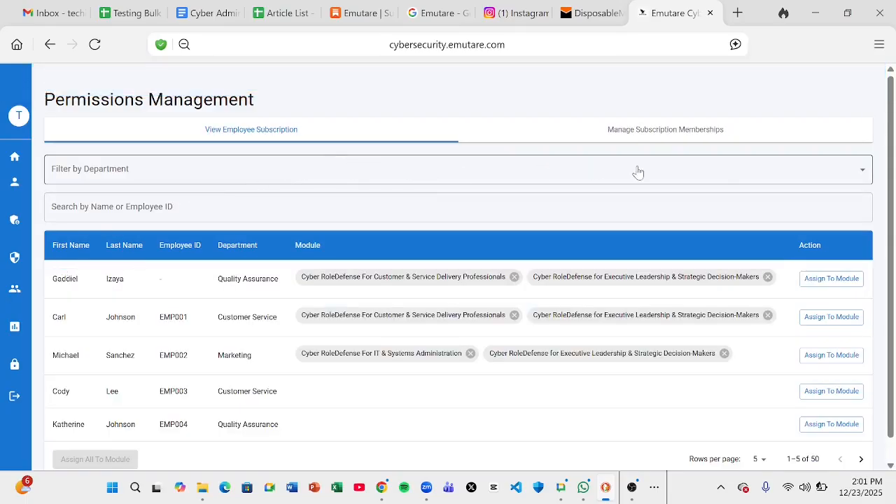
pyautogui.scroll(-1, 892, 154)
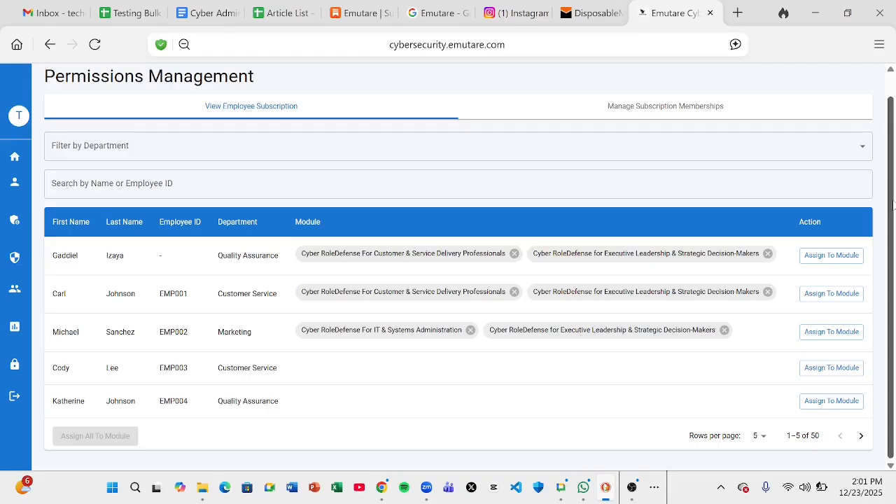
pyautogui.click(616, 154)
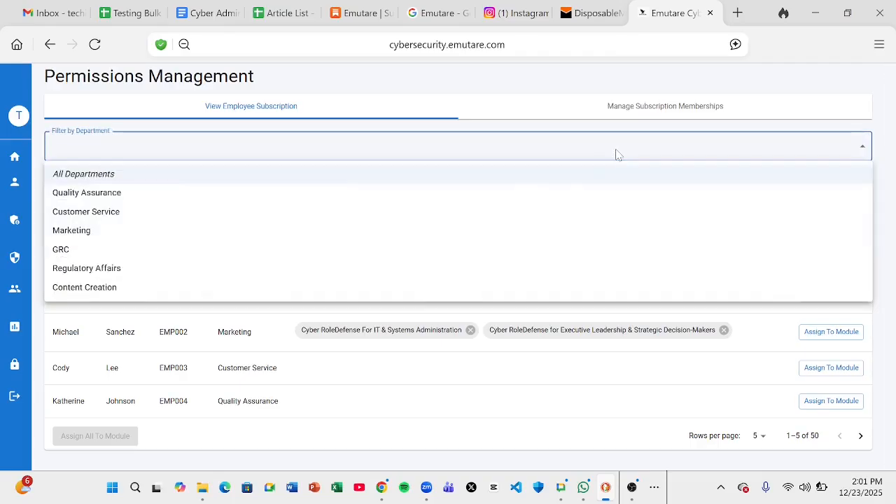
pyautogui.click(458, 192)
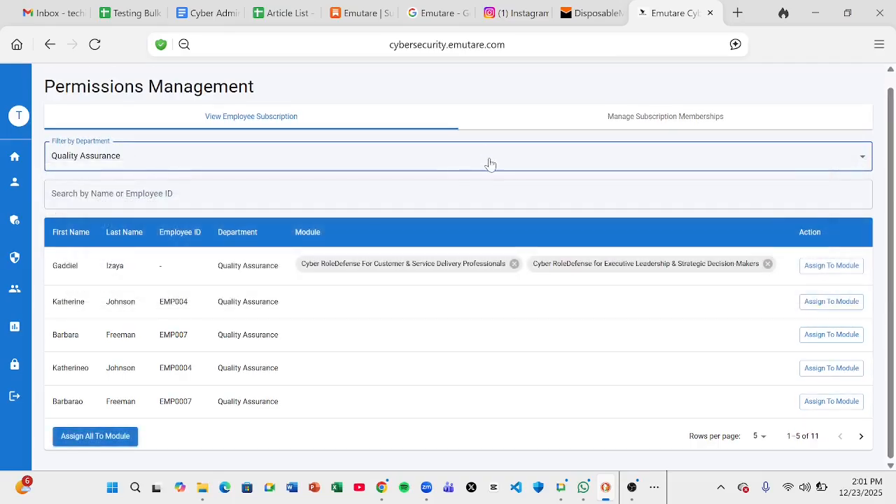
pyautogui.click(490, 161)
pyautogui.click(374, 240)
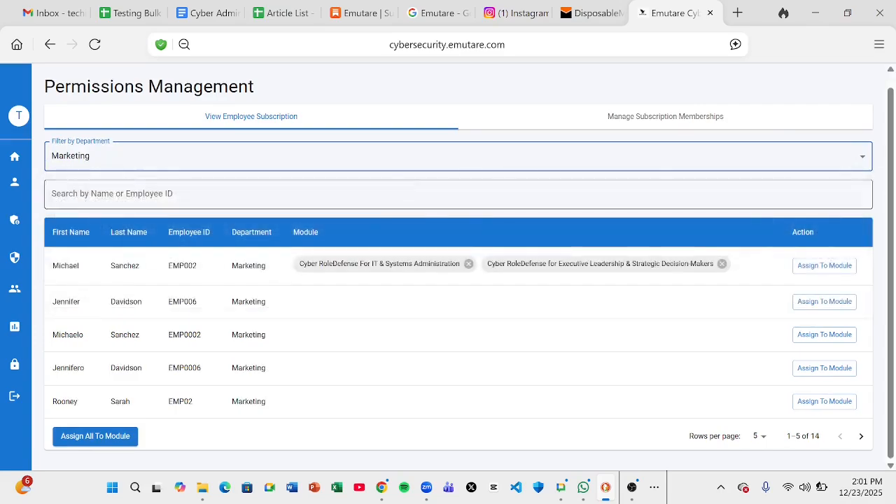
pyautogui.click(413, 165)
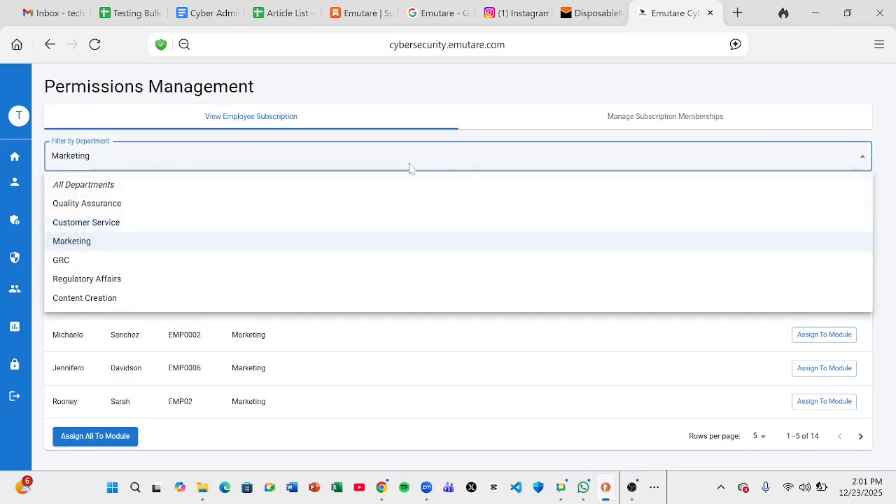
pyautogui.click(286, 283)
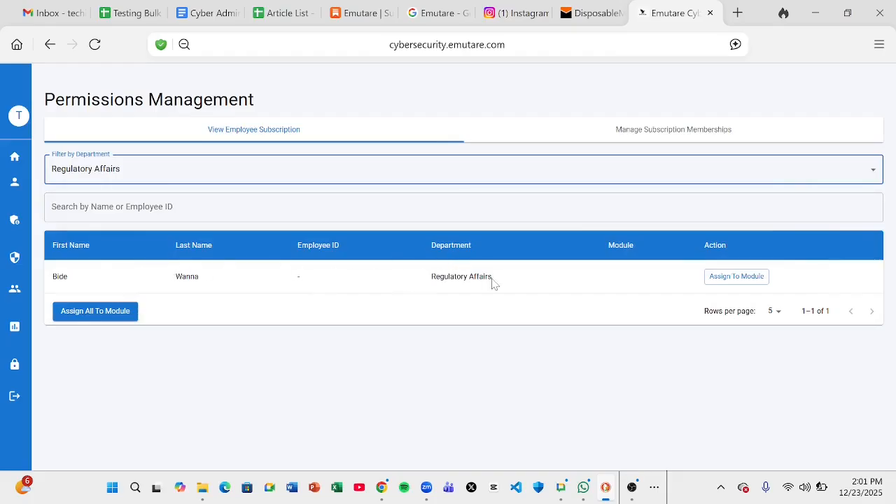
pyautogui.click(414, 180)
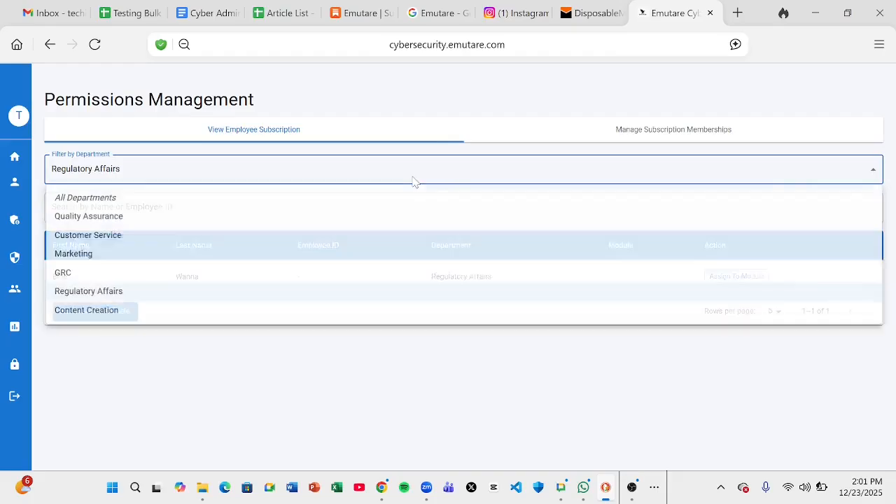
pyautogui.click(292, 207)
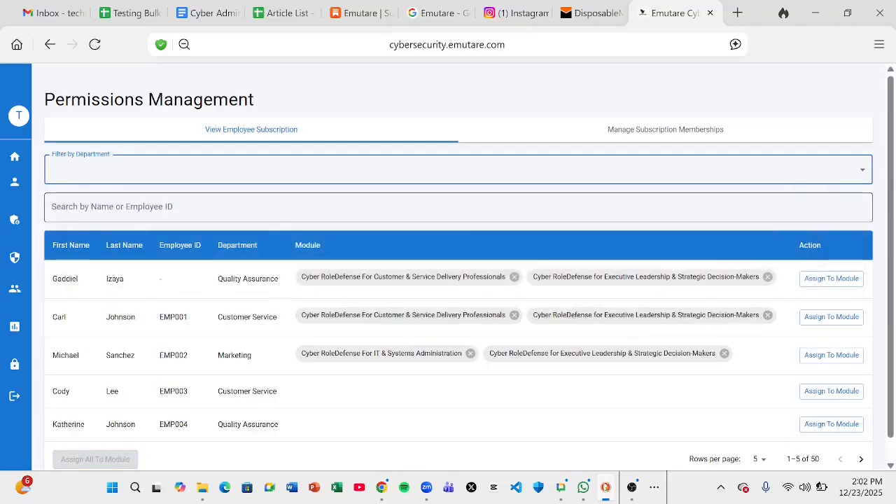
pyautogui.doubleClick(112, 281)
pyautogui.hotkey('ctrl', 'c')
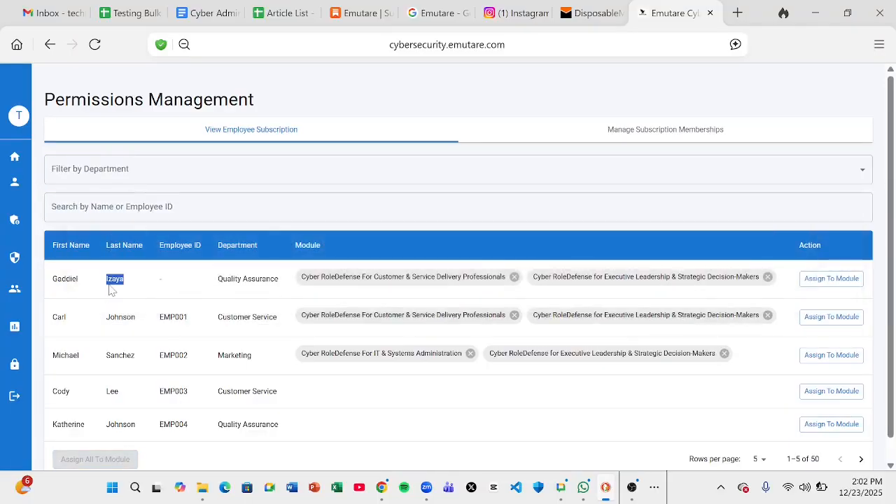
pyautogui.click(126, 207)
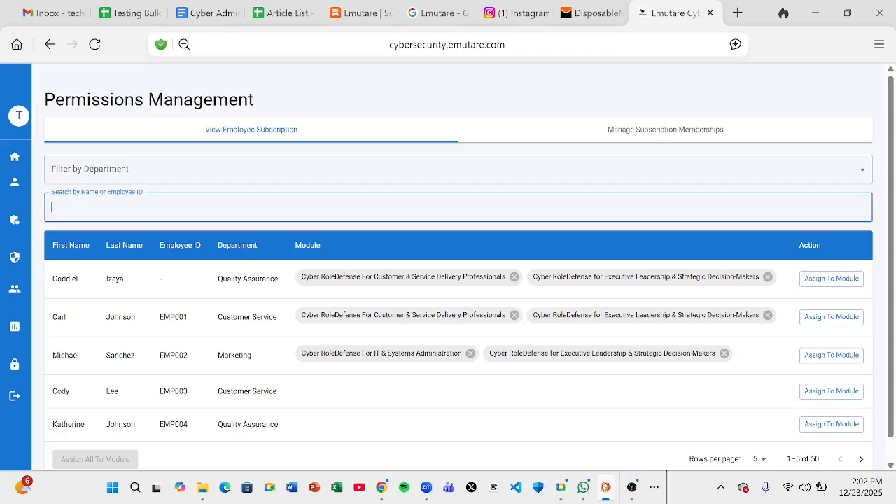
pyautogui.hotkey('ctrl', 'v')
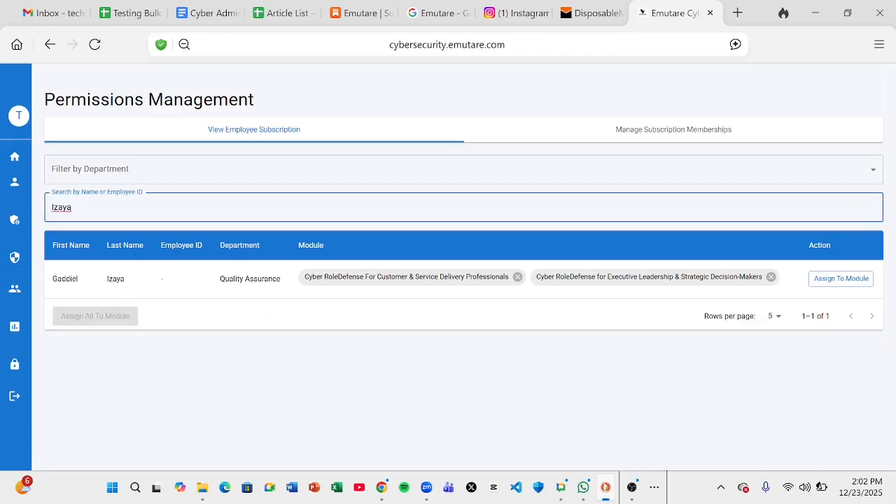
pyautogui.press('BackSpace')
pyautogui.press('BackSpace')
pyautogui.press('BackSpace')
pyautogui.press('BackSpace')
pyautogui.press('BackSpace')
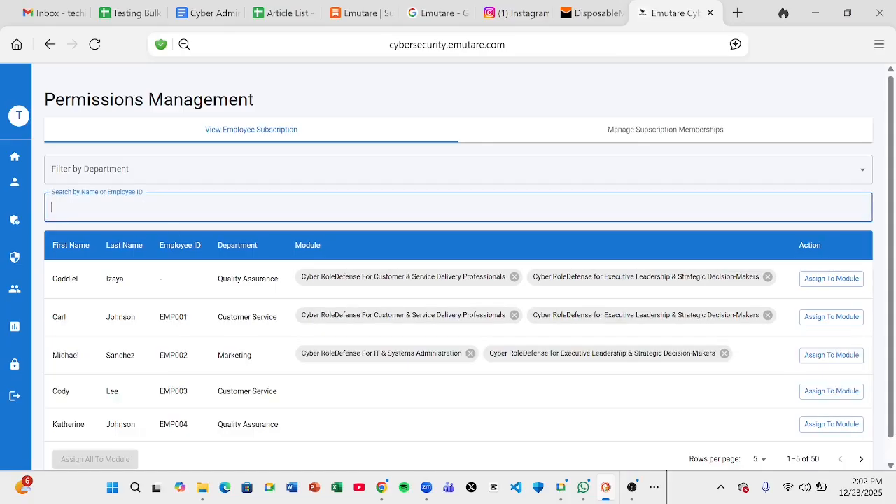
pyautogui.doubleClick(174, 317)
pyautogui.hotkey('ctrl', 'c')
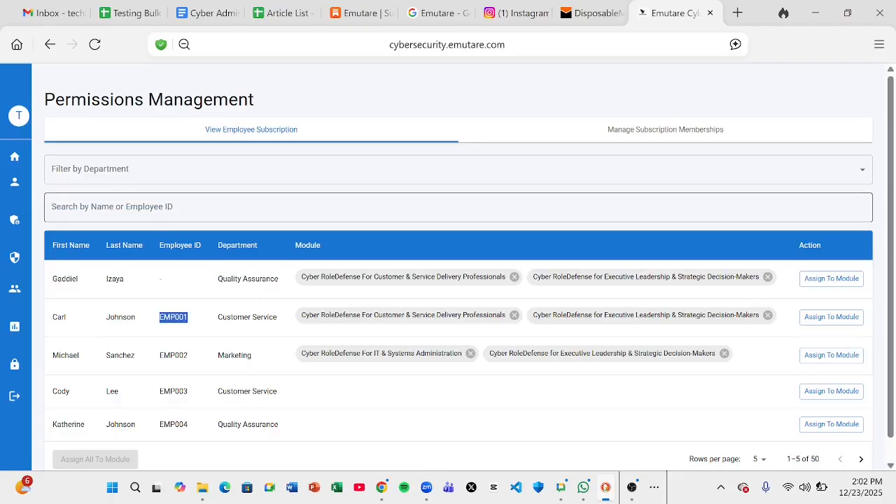
pyautogui.click(161, 207)
pyautogui.hotkey('ctrl', 'v')
pyautogui.hotkey('ctrl', 'a')
pyautogui.press('BackSpace')
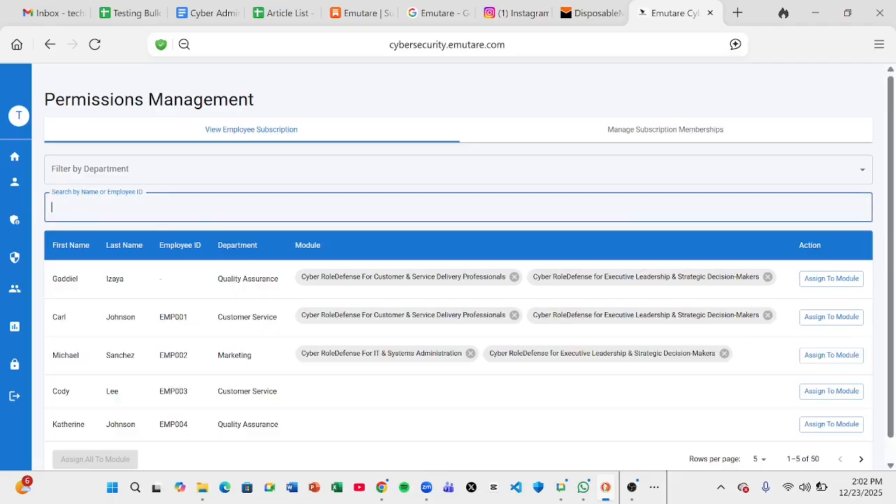
pyautogui.click(489, 110)
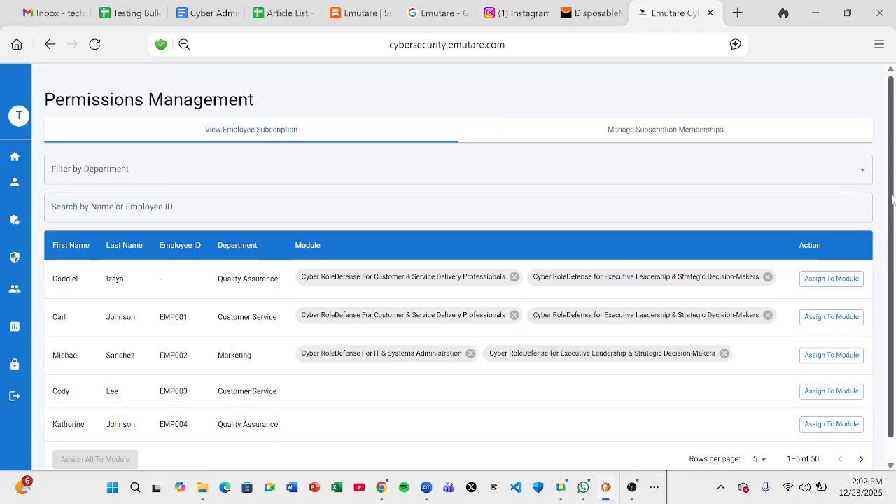
pyautogui.scroll(-1, 893, 201)
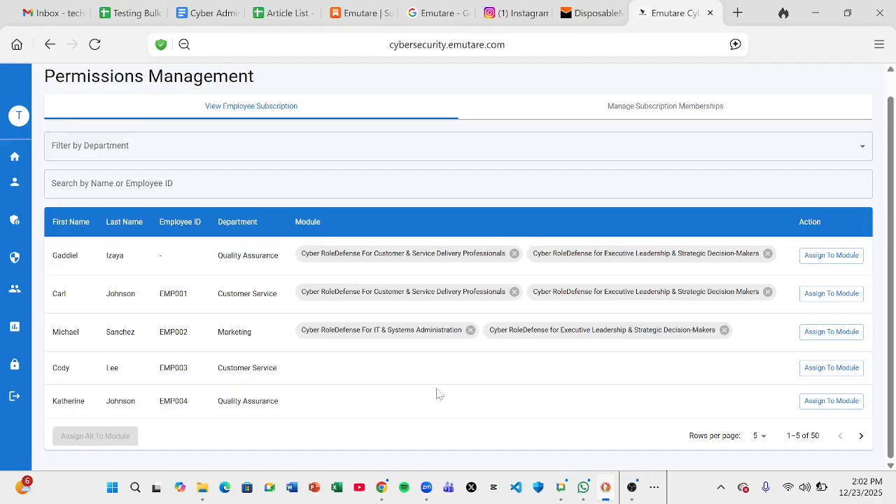
# Assign the Customer & Service Delivery Professionals module to the fourth and fifth employees
pyautogui.click(818, 373)
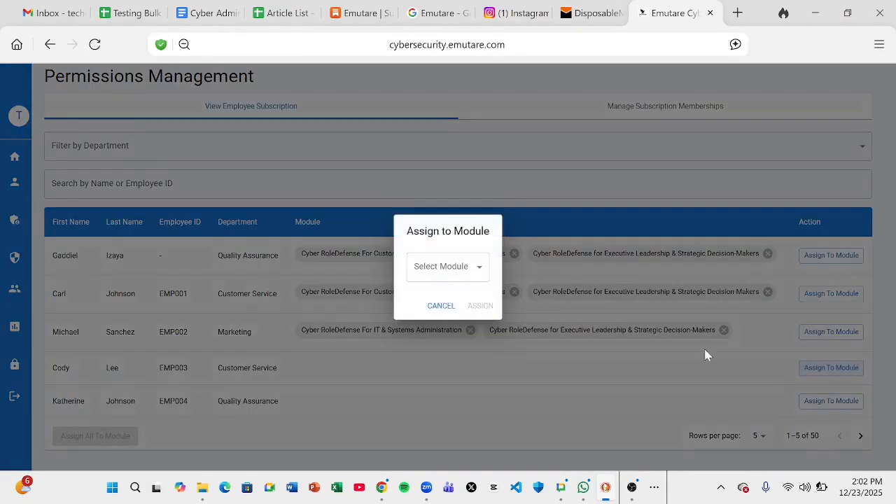
pyautogui.click(478, 272)
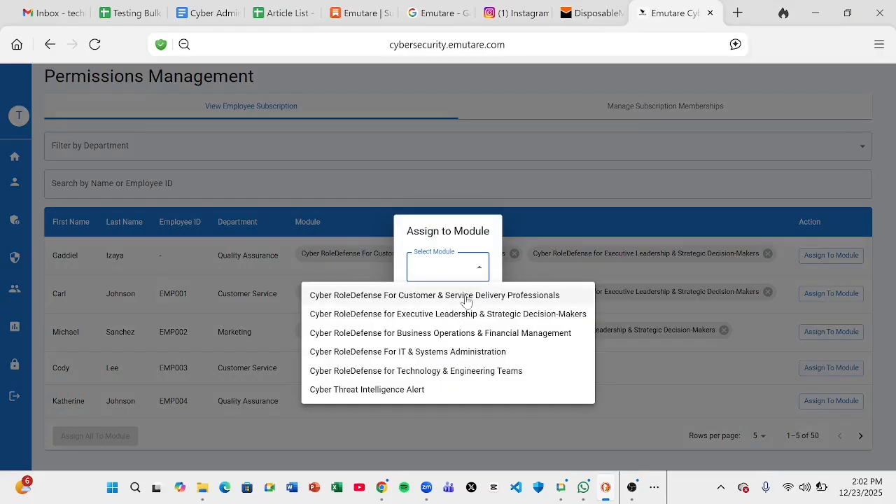
pyautogui.click(467, 298)
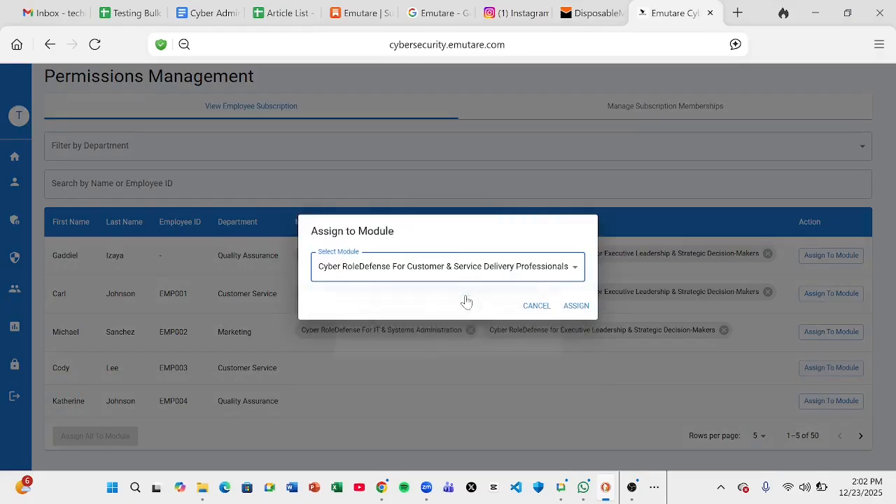
pyautogui.click(577, 307)
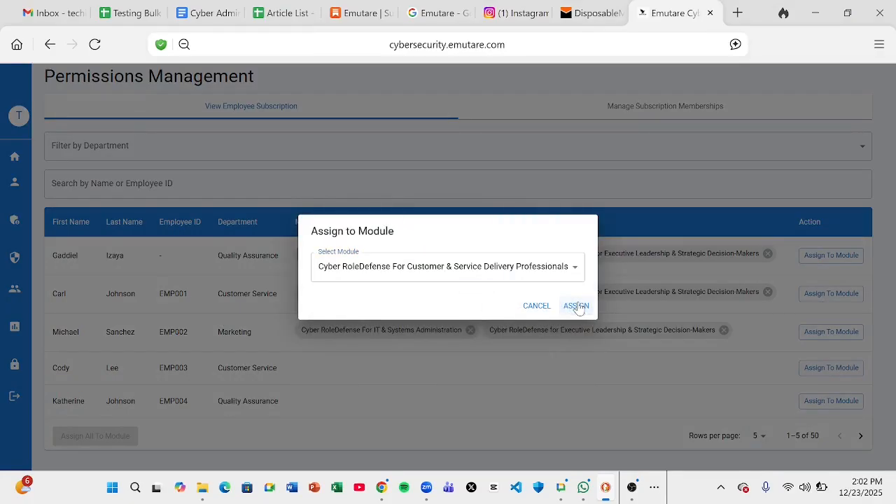
pyautogui.click(577, 306)
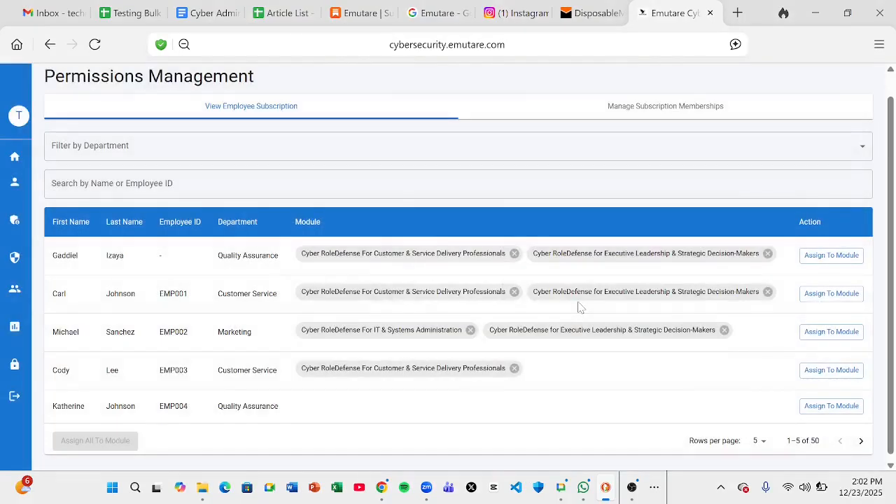
pyautogui.click(817, 413)
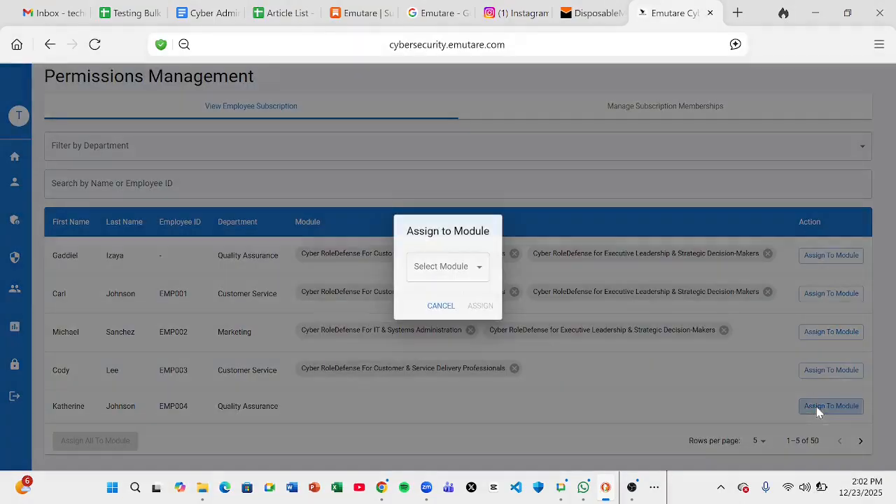
pyautogui.click(446, 267)
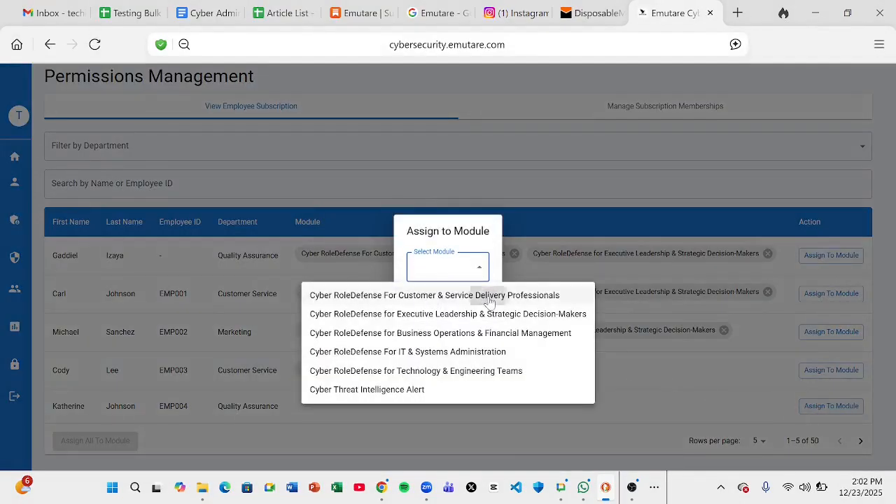
pyautogui.click(488, 295)
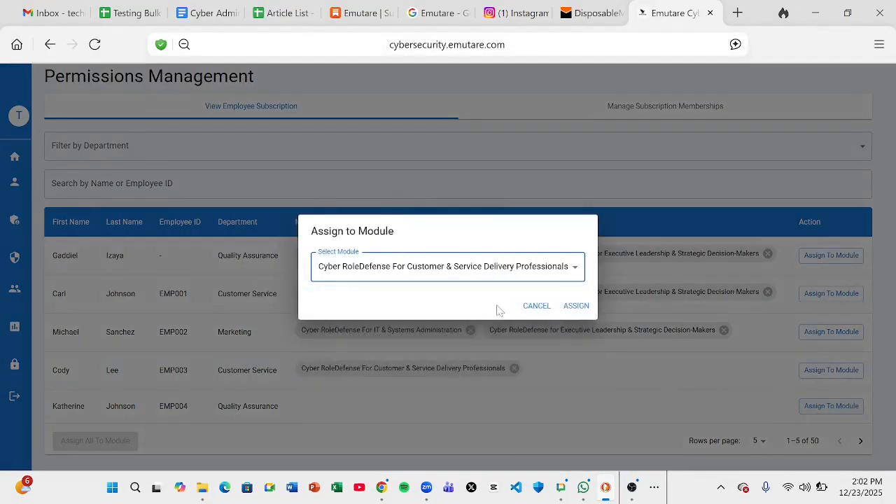
pyautogui.click(576, 306)
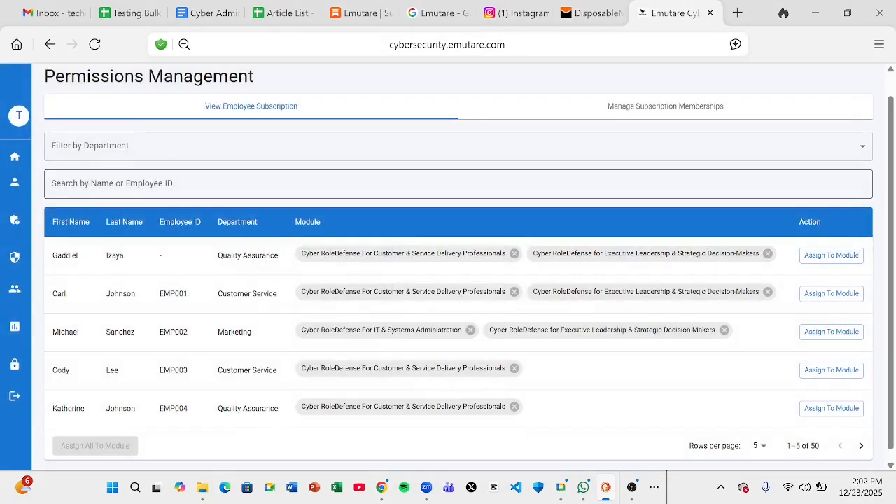
# Filter the employee list by the Regulatory Affairs department
pyautogui.click(248, 151)
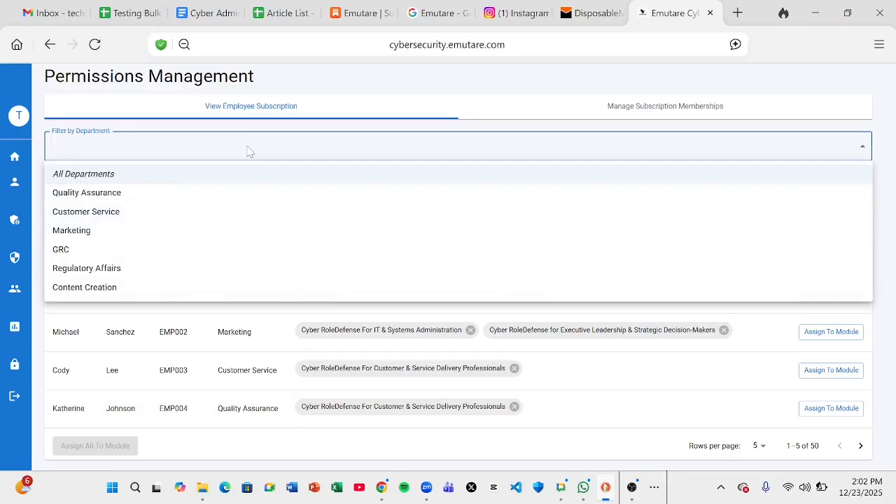
pyautogui.click(149, 194)
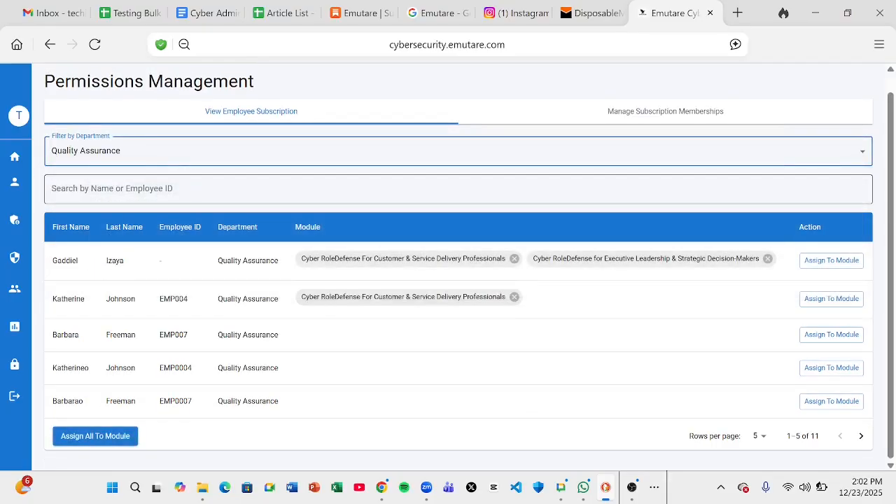
pyautogui.click(134, 160)
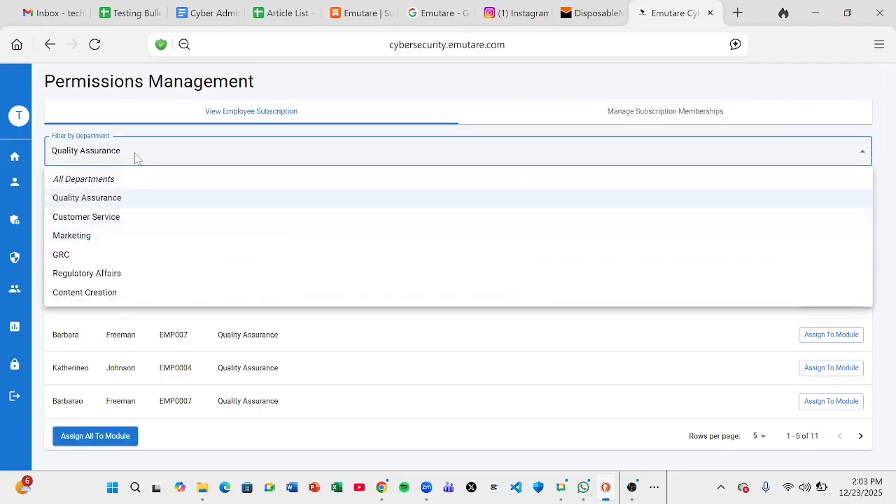
pyautogui.click(100, 274)
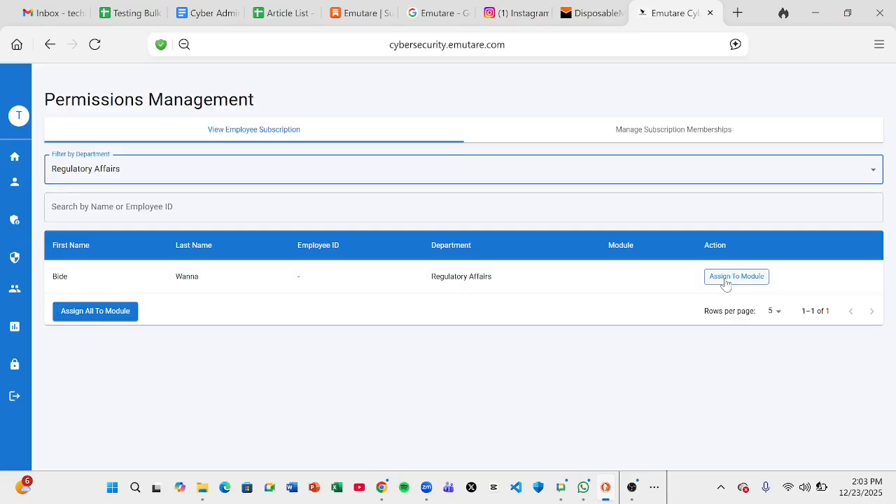
pyautogui.click(676, 360)
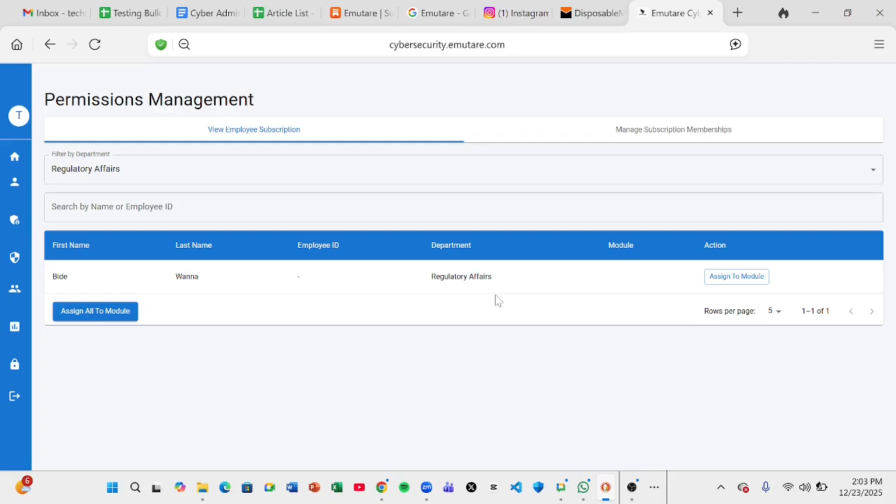
# Assign that employee the Customer & Service Delivery Professionals module
pyautogui.click(722, 281)
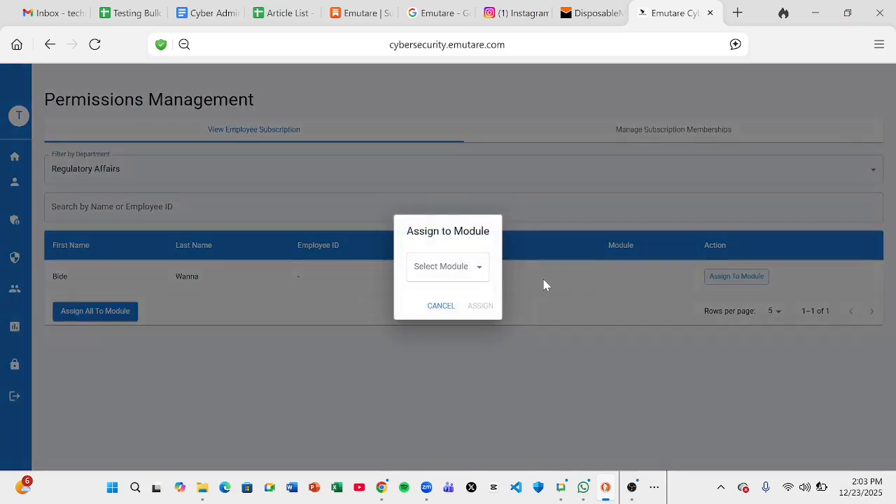
pyautogui.click(477, 273)
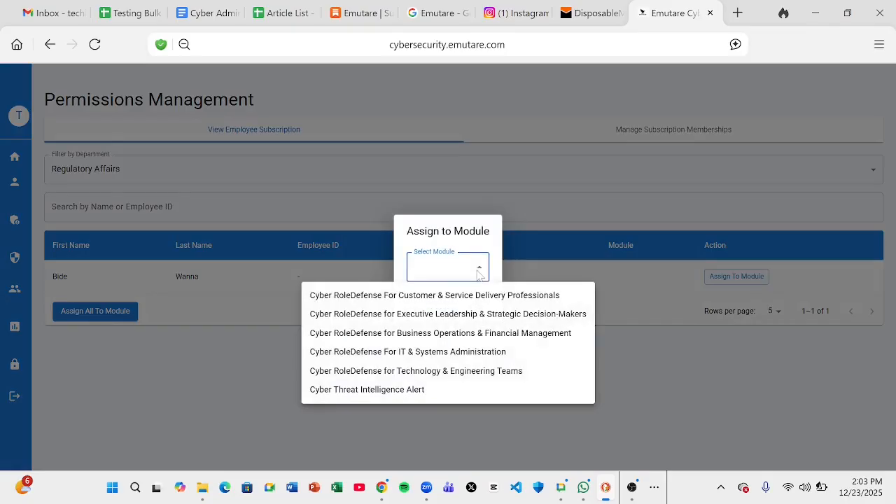
pyautogui.click(542, 295)
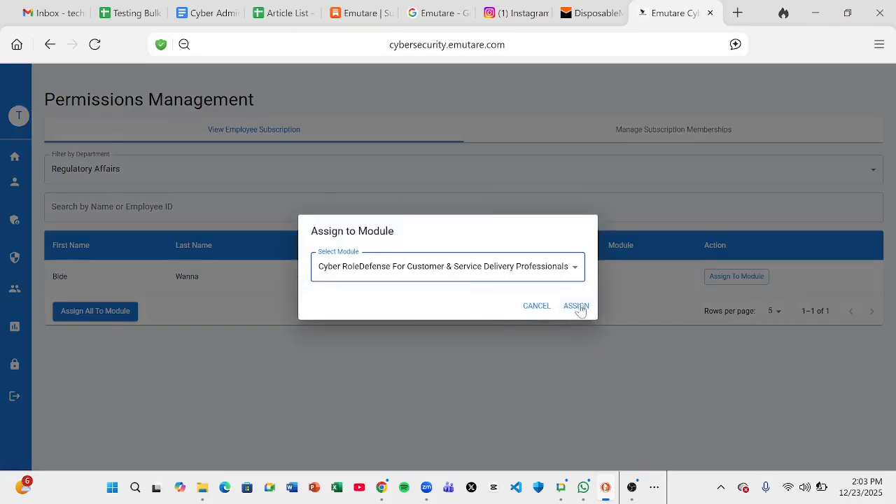
pyautogui.click(578, 307)
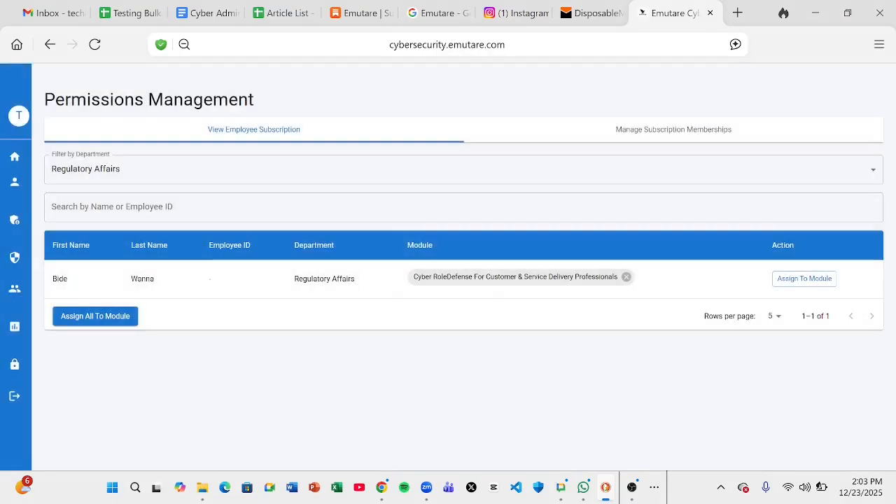
# Filter by Marketing and remove the first employee's module assignments
pyautogui.click(154, 178)
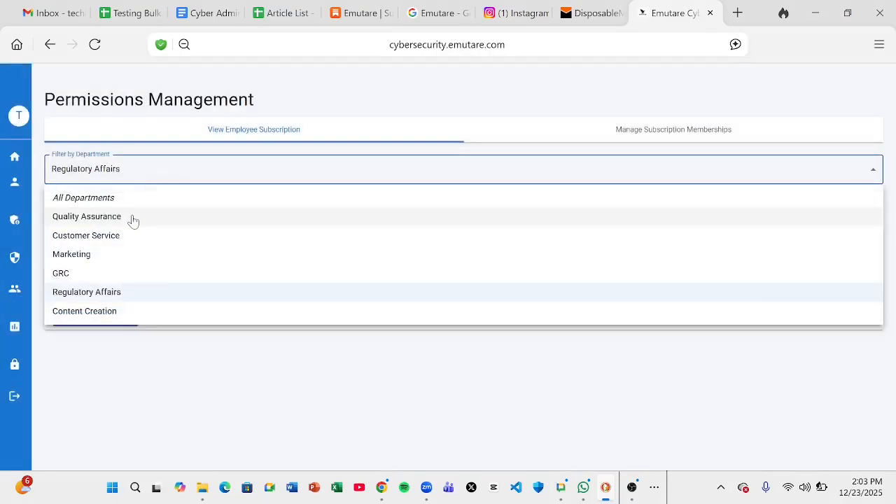
pyautogui.click(122, 256)
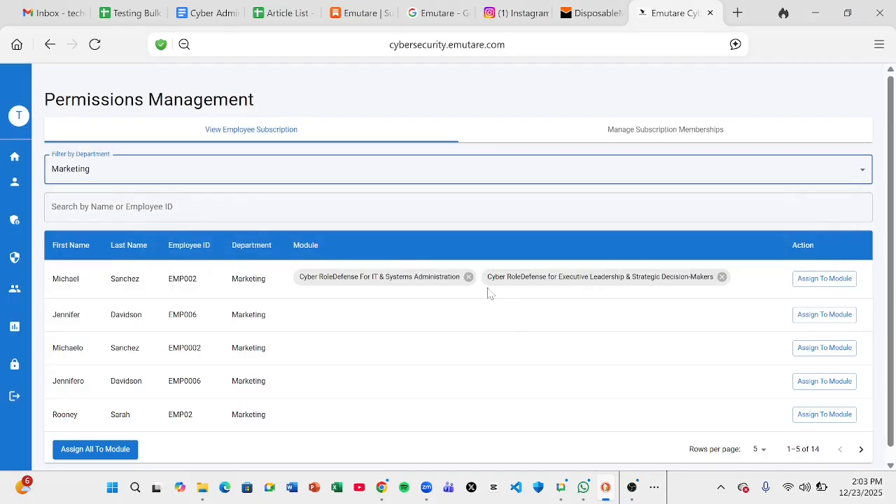
pyautogui.click(715, 281)
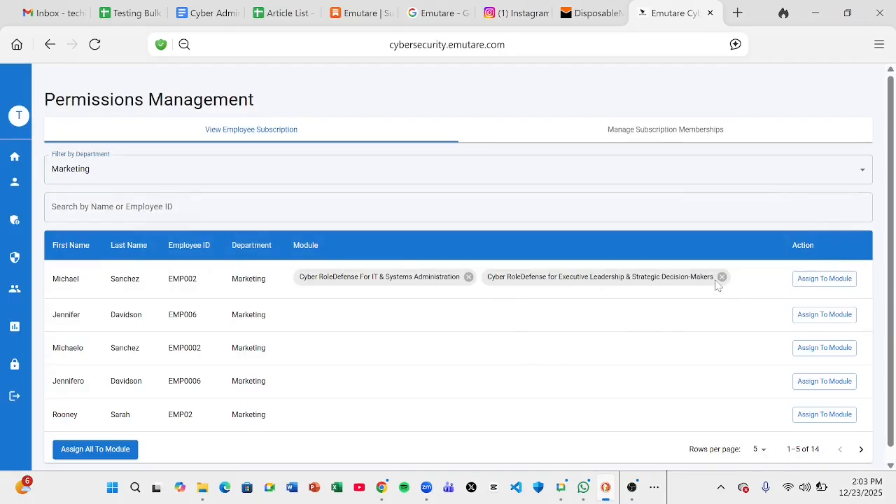
pyautogui.click(469, 277)
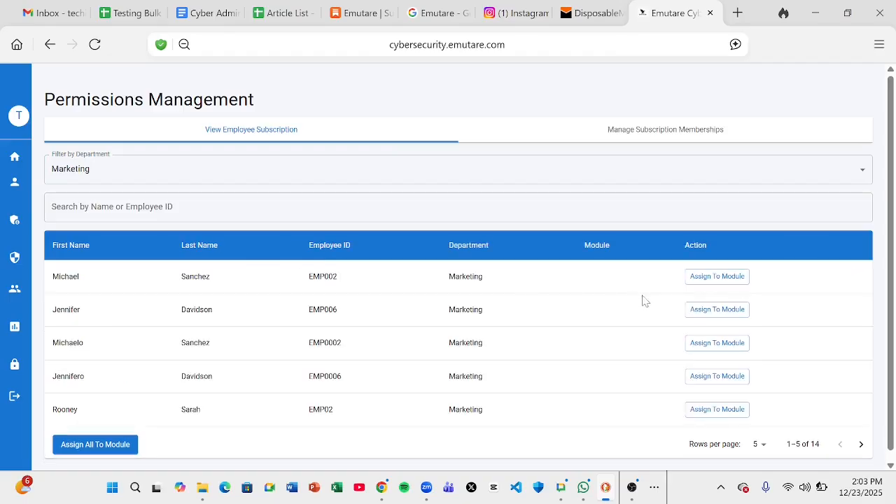
# Assign the first two Marketing employees the Customer & Service Delivery Professionals module
pyautogui.click(708, 279)
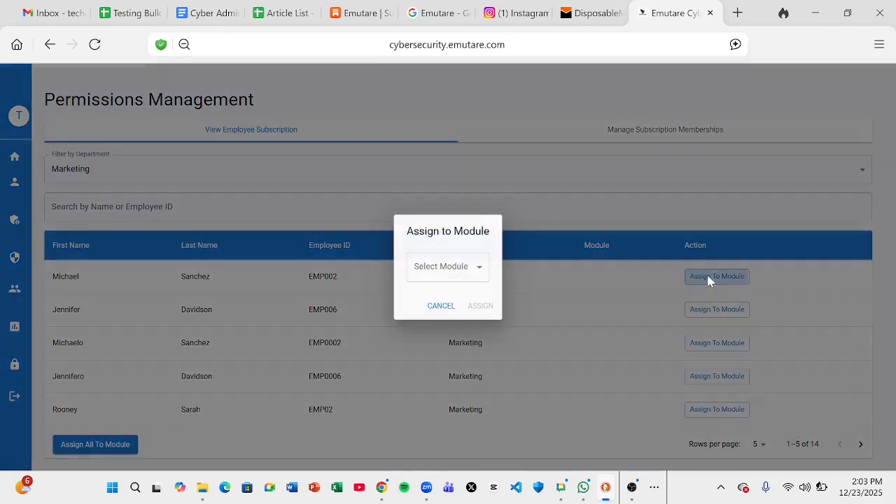
pyautogui.click(476, 266)
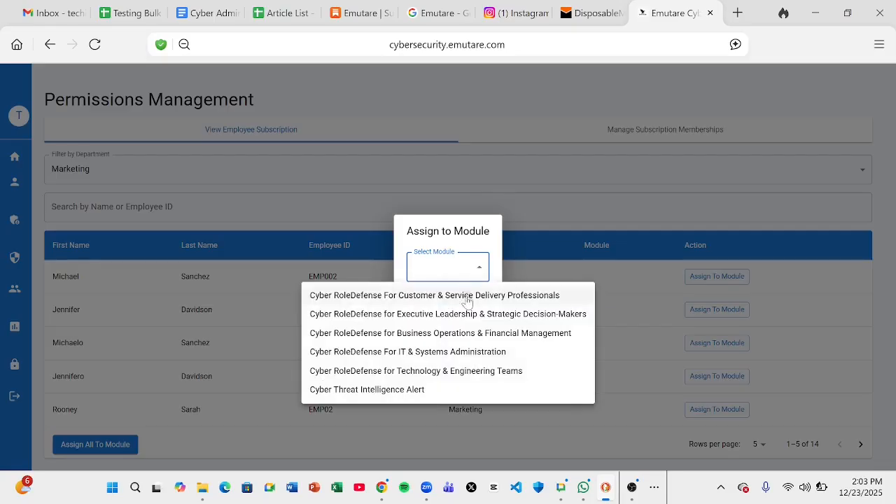
pyautogui.click(464, 296)
pyautogui.click(575, 308)
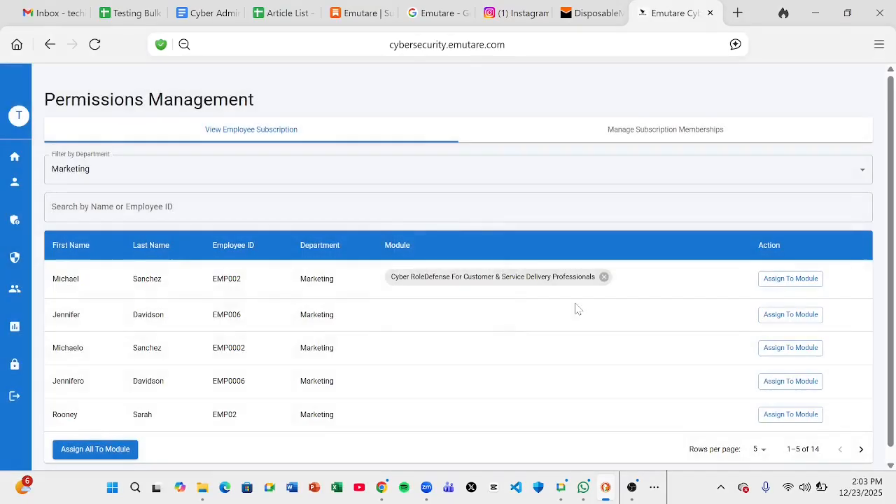
pyautogui.click(794, 315)
pyautogui.click(480, 273)
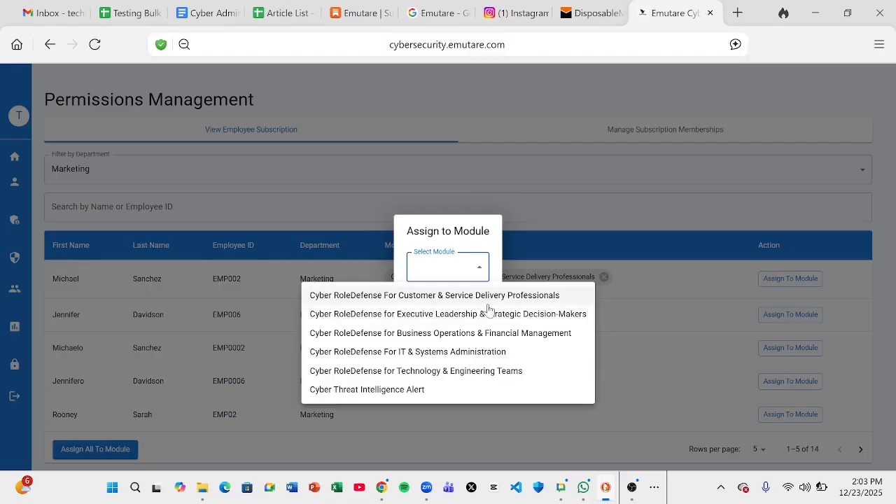
pyautogui.click(488, 301)
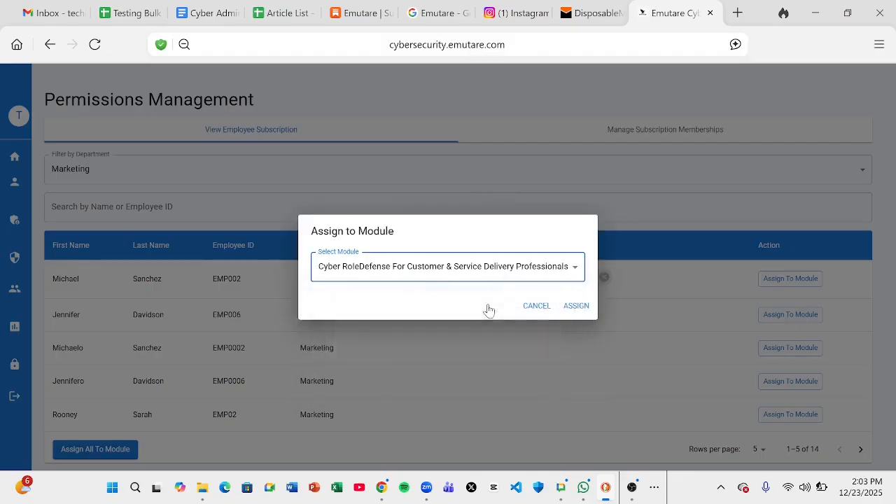
pyautogui.click(571, 311)
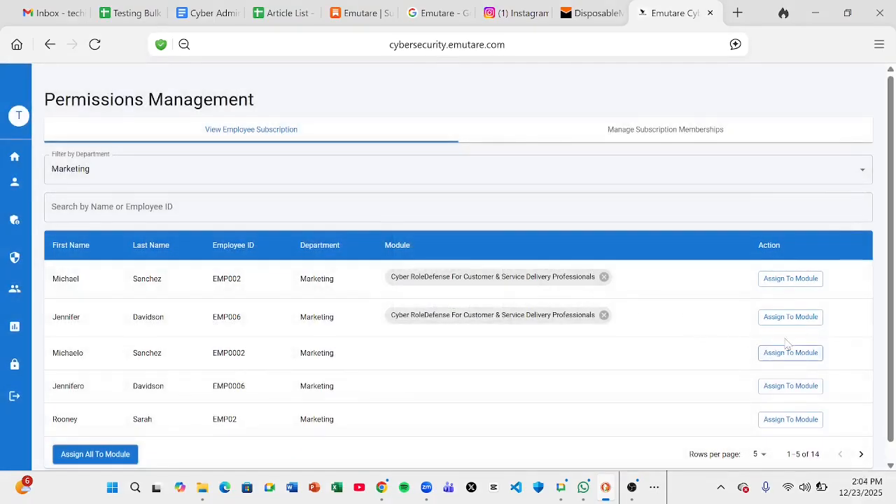
# Assign the third employee Executive Leadership and the fourth Business Operations & Financial Management
pyautogui.click(790, 353)
pyautogui.click(476, 266)
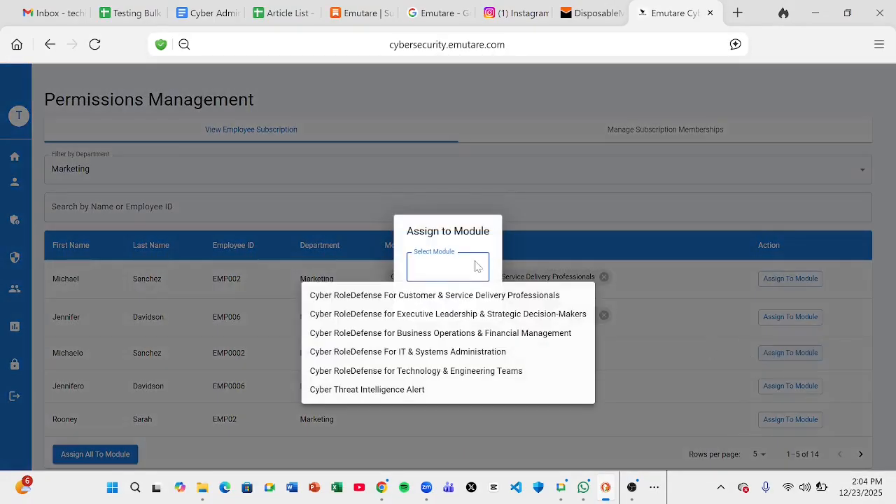
pyautogui.click(480, 314)
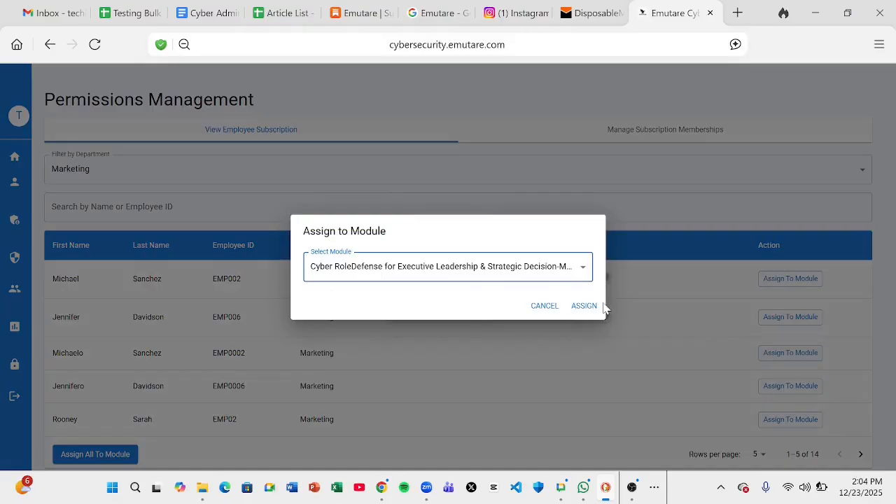
pyautogui.click(597, 308)
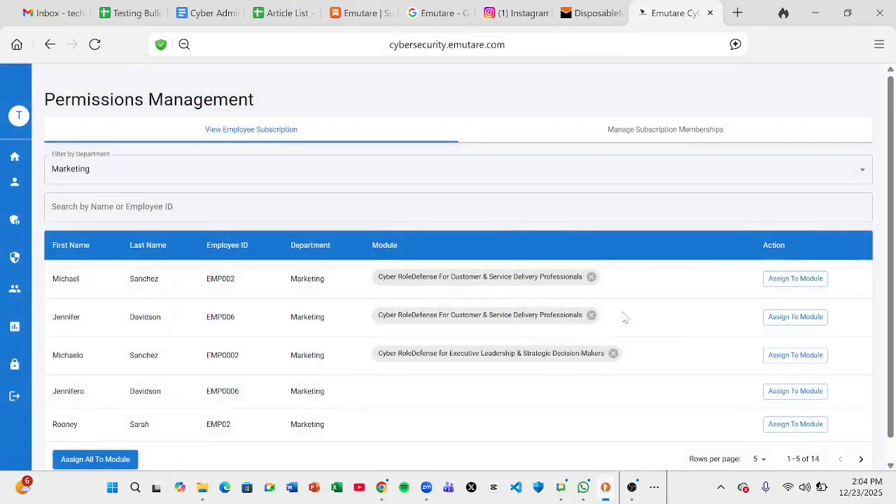
pyautogui.click(781, 395)
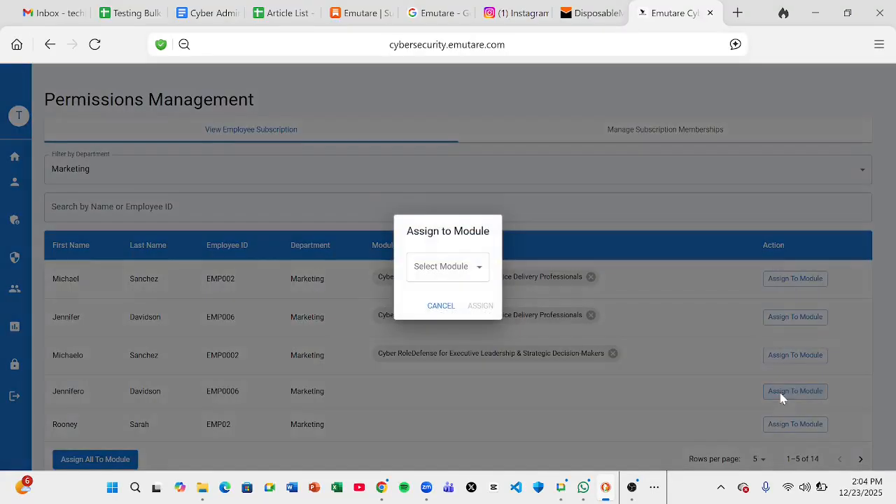
pyautogui.click(480, 269)
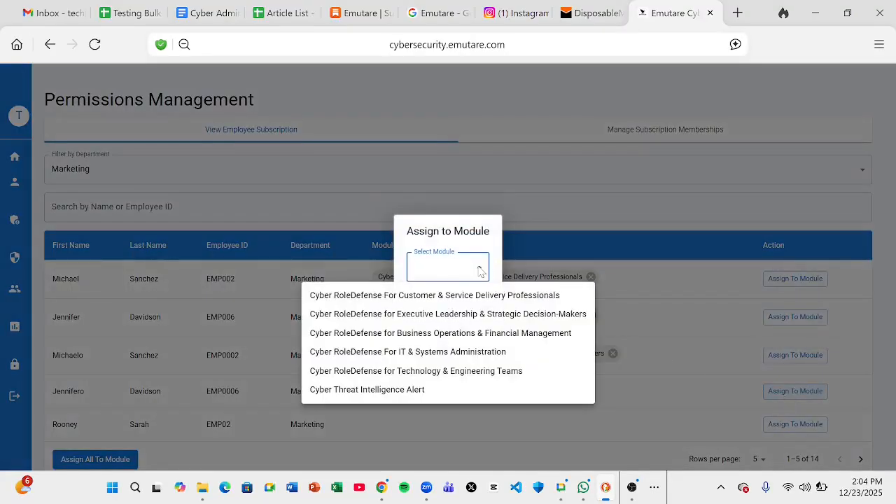
pyautogui.click(484, 338)
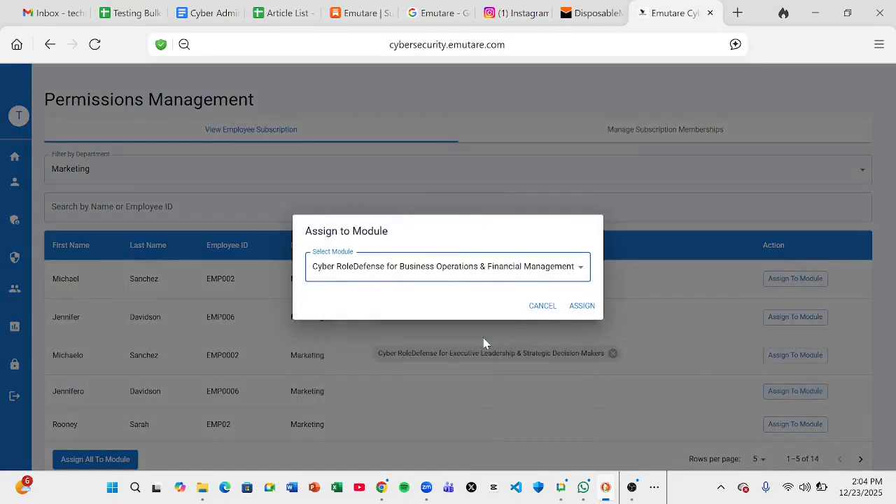
pyautogui.click(584, 311)
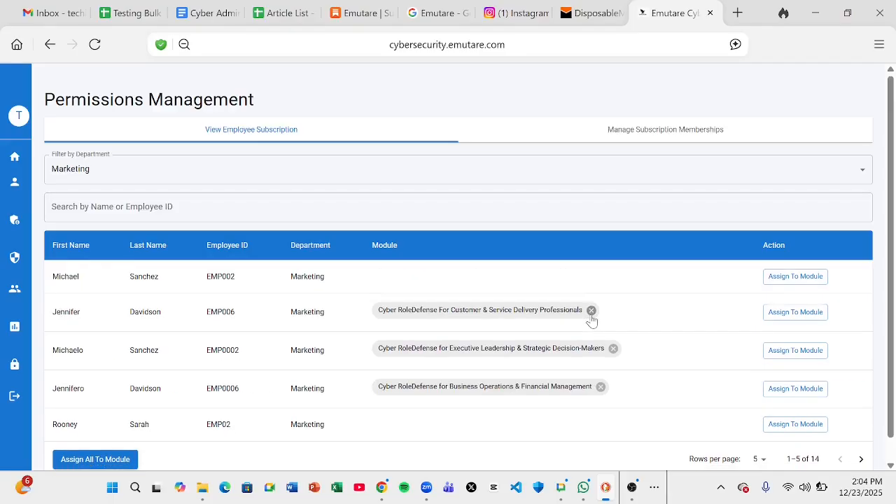
# Remove the Executive Leadership and Customer & Service Delivery module chips from the Marketing employees
pyautogui.click(613, 348)
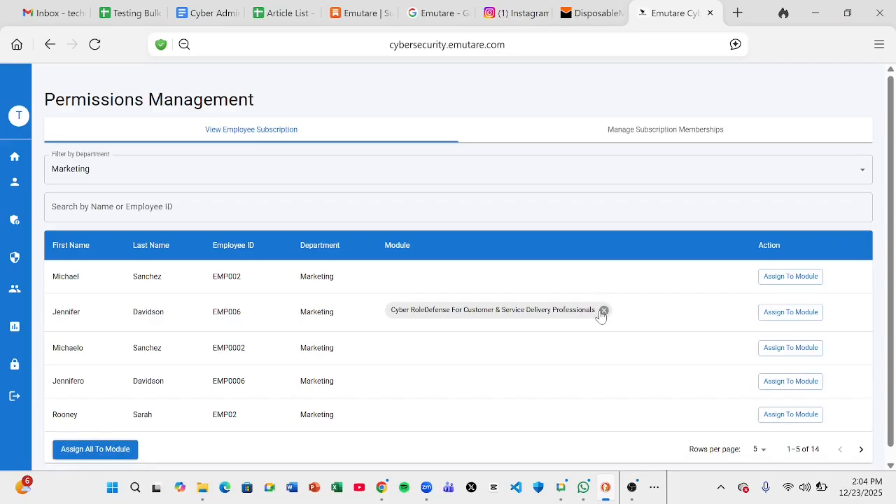
pyautogui.click(603, 310)
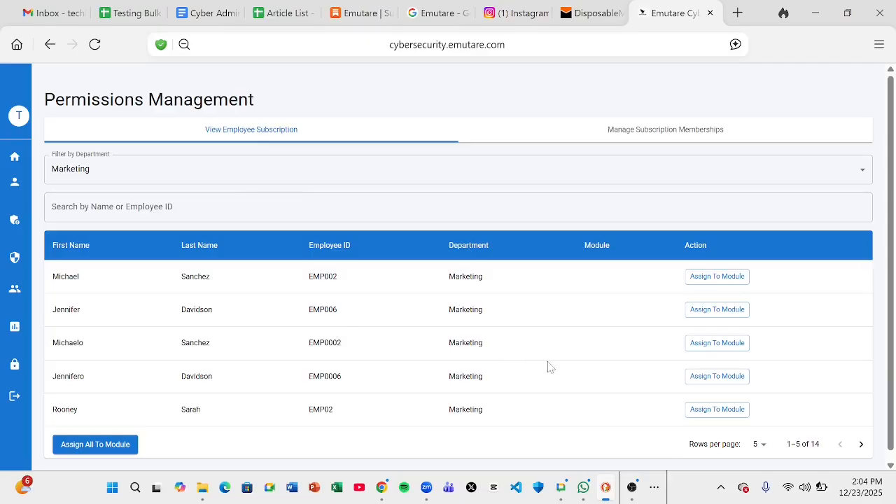
pyautogui.scroll(-1, 890, 376)
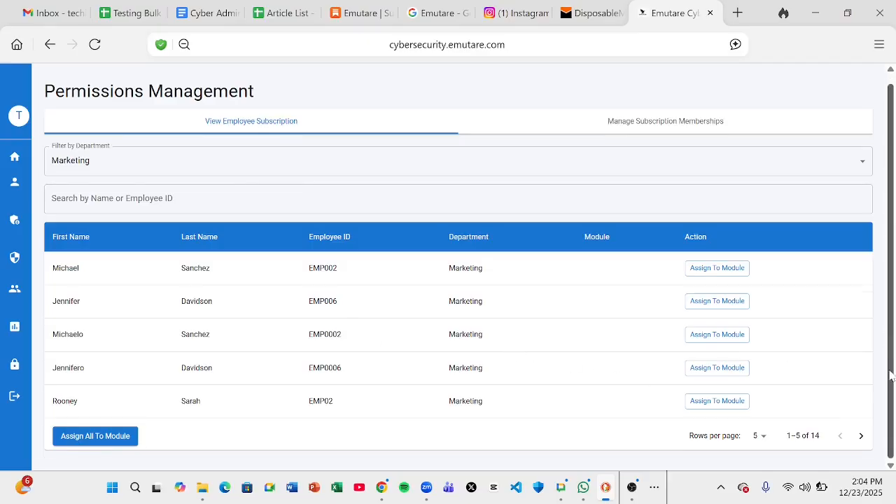
# Use Assign All To Module to give every listed Marketing employee the Customer & Service Delivery Professionals module
pyautogui.click(119, 446)
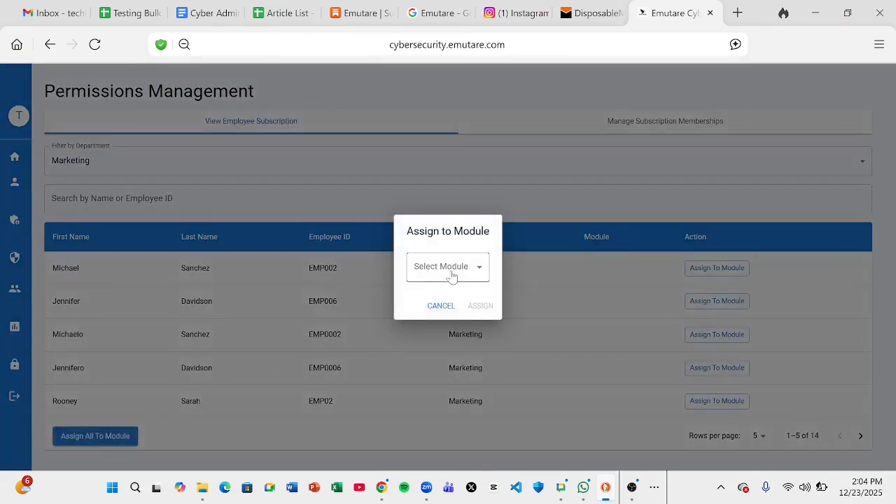
pyautogui.click(388, 362)
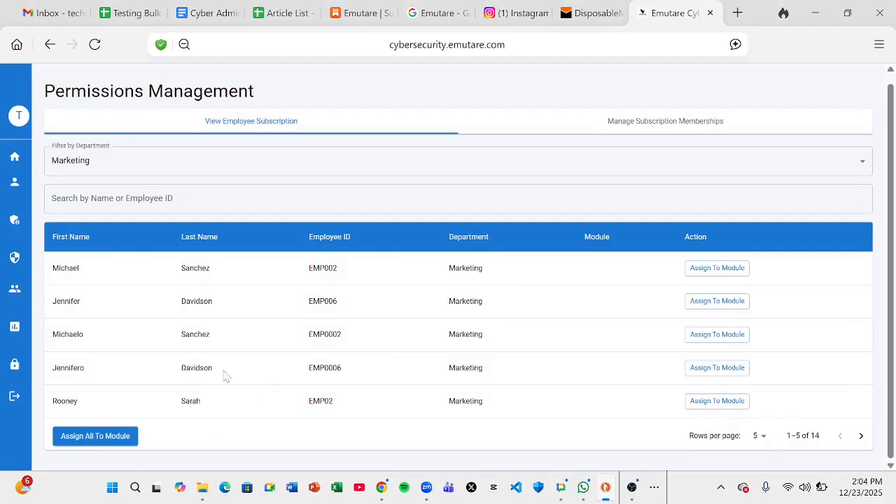
pyautogui.click(119, 438)
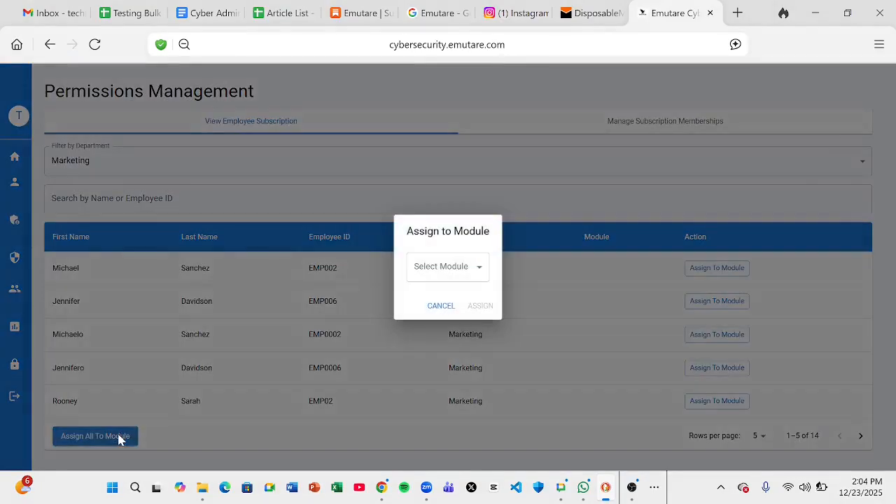
pyautogui.click(441, 306)
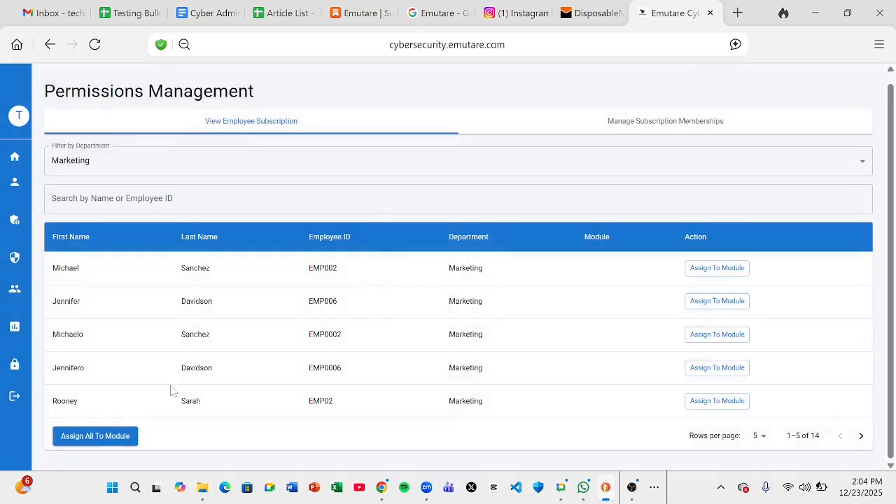
pyautogui.click(634, 488)
pyautogui.click(831, 340)
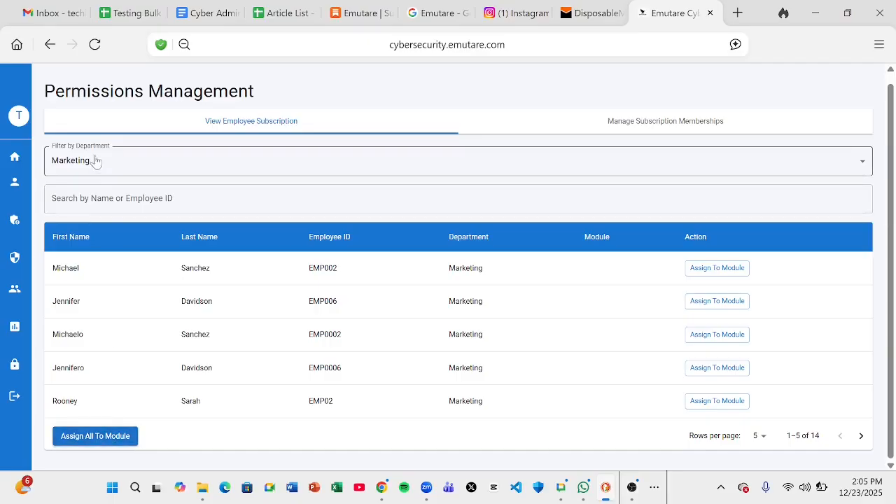
pyautogui.click(120, 437)
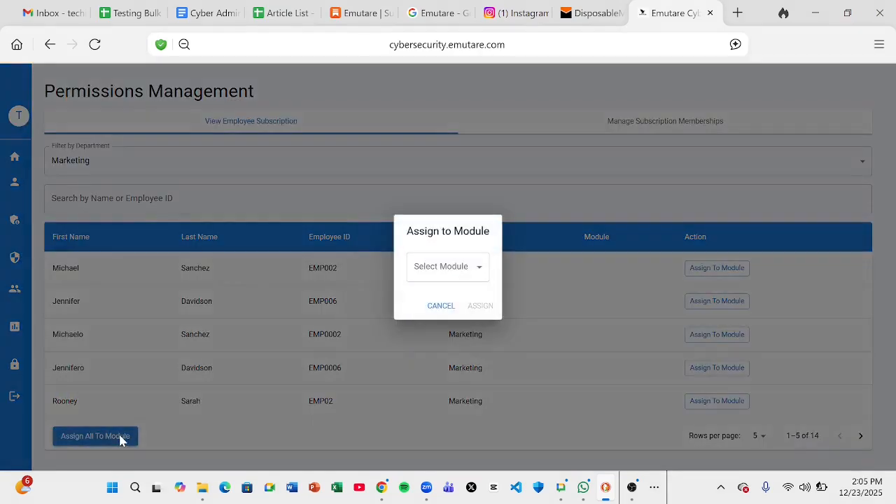
pyautogui.click(436, 273)
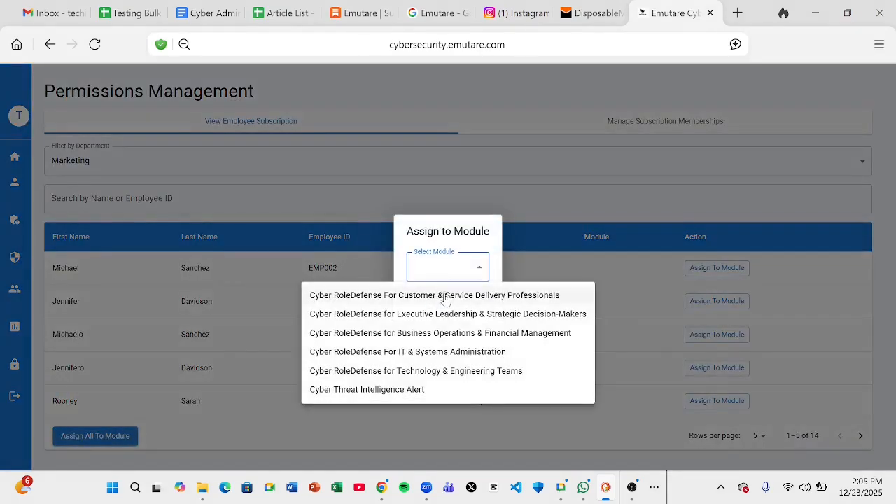
pyautogui.click(444, 295)
pyautogui.click(578, 308)
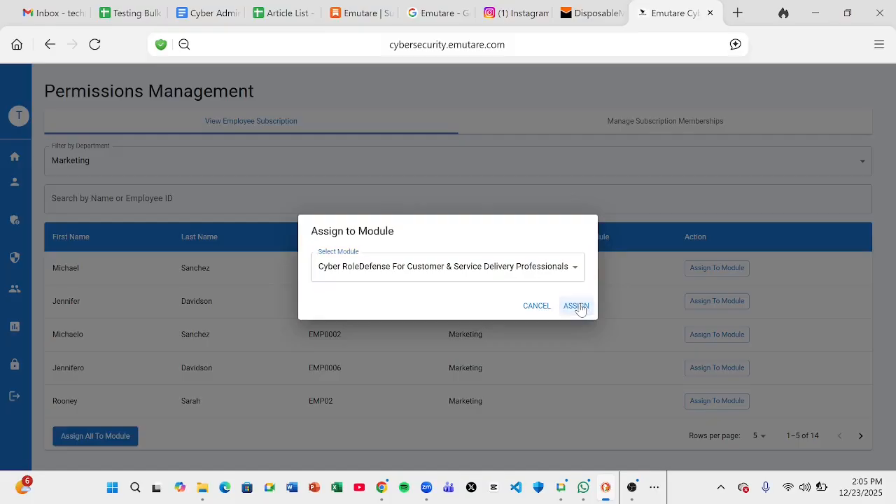
pyautogui.scroll(-1, 891, 286)
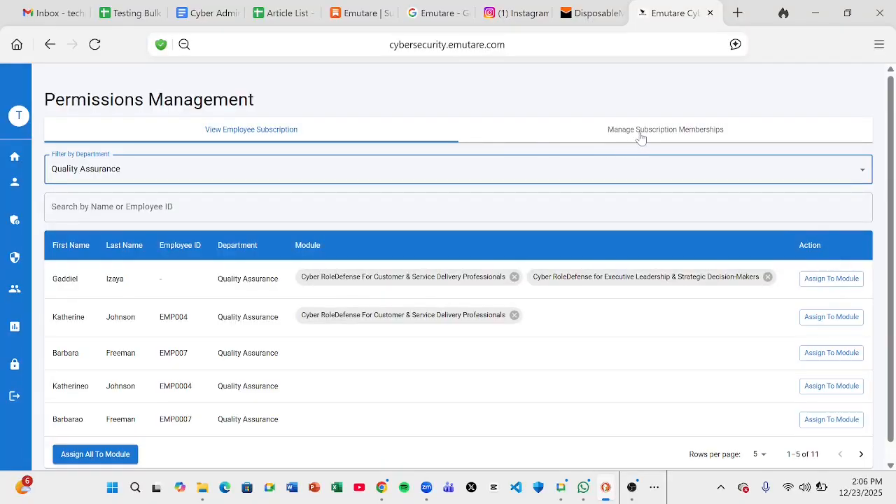
# Show subscription memberships for the Customer & Service Delivery Professionals subscription
pyautogui.click(640, 133)
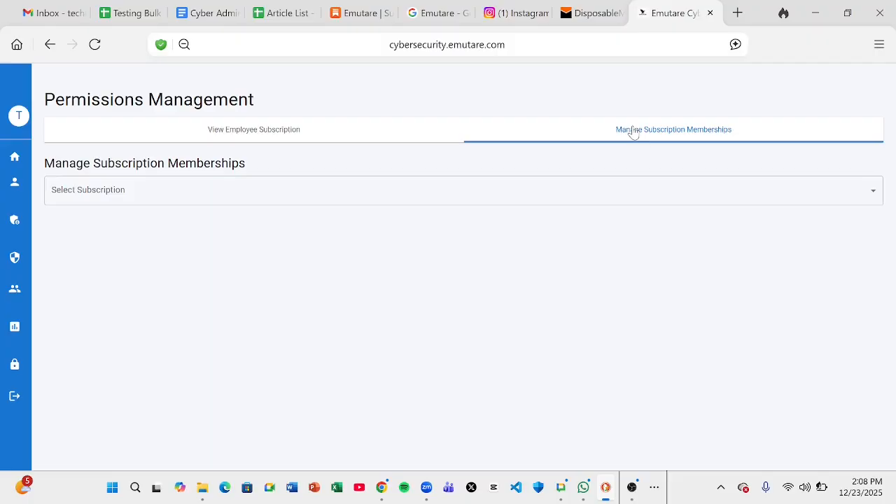
pyautogui.click(590, 195)
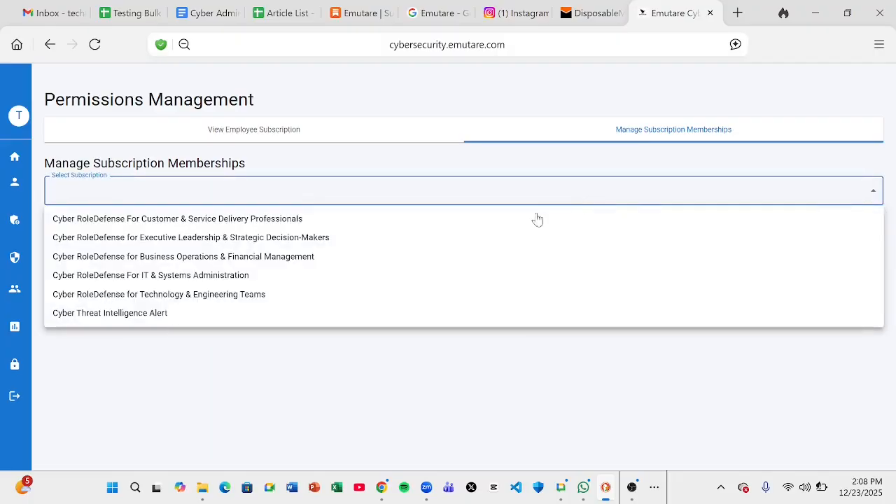
pyautogui.click(386, 228)
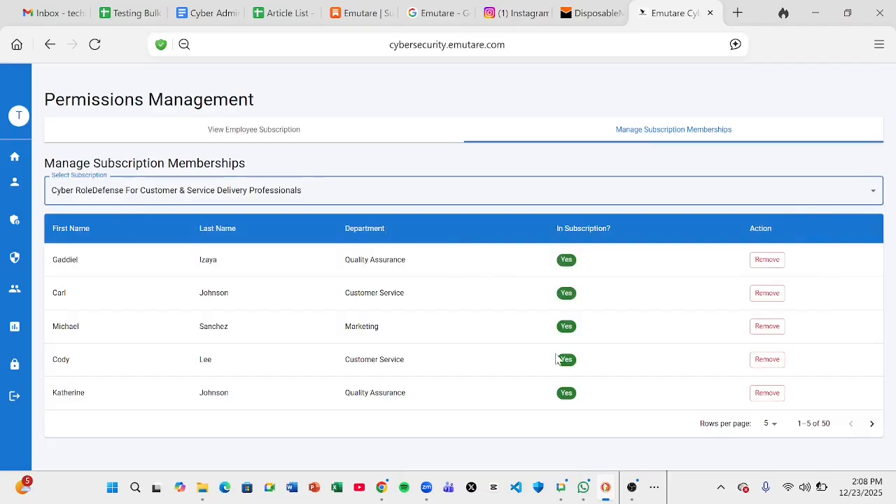
# Toggle Remove/Add on the rows, leaving the fourth-row Customer Service employee removed
pyautogui.click(767, 260)
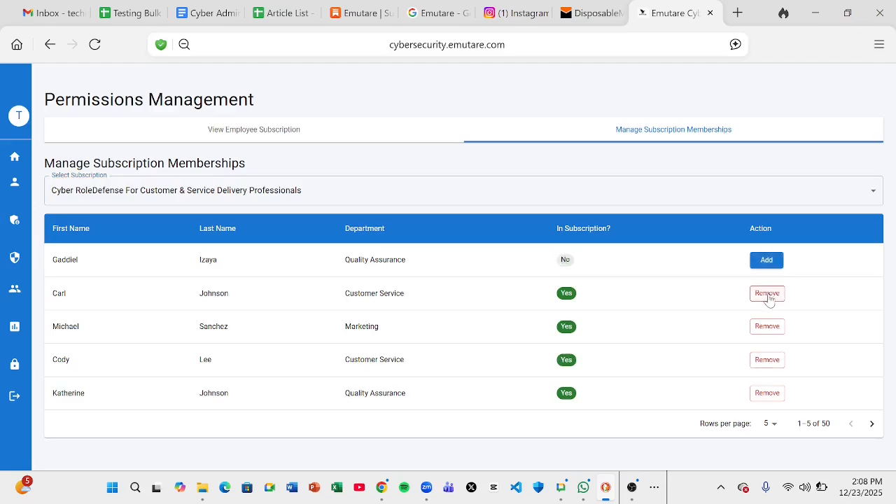
pyautogui.click(768, 294)
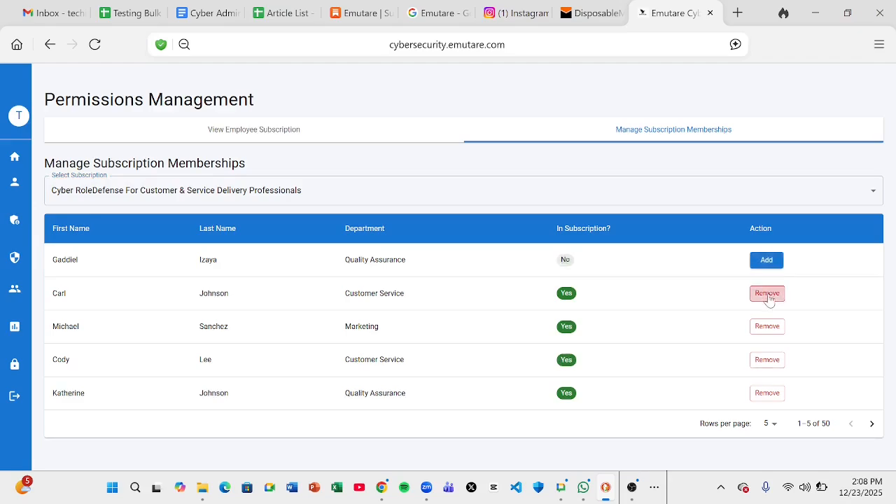
pyautogui.click(773, 367)
pyautogui.click(773, 267)
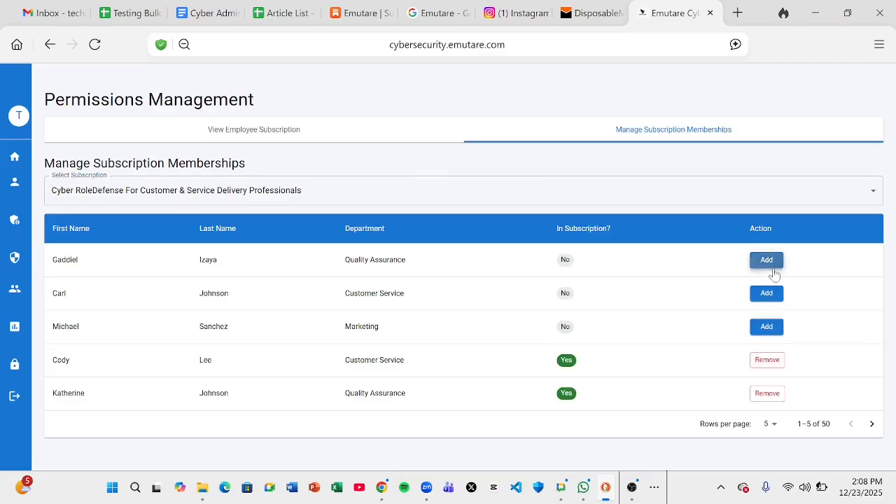
pyautogui.click(768, 291)
pyautogui.click(770, 326)
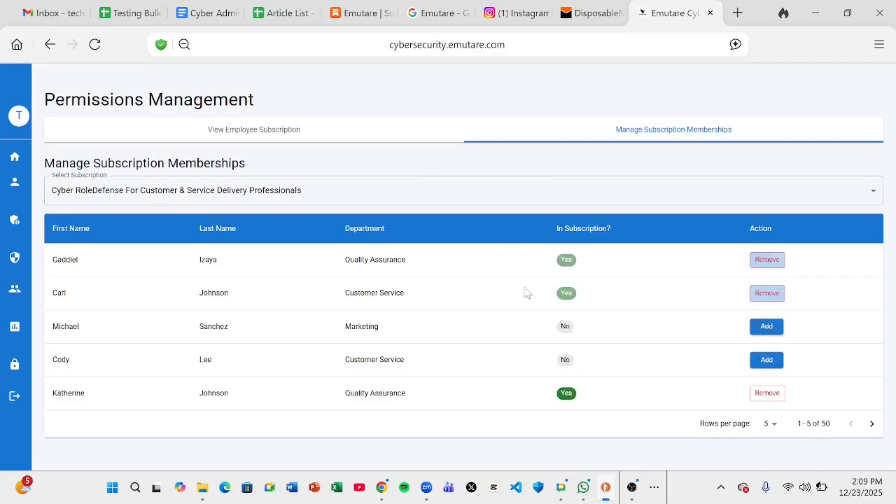
pyautogui.click(482, 196)
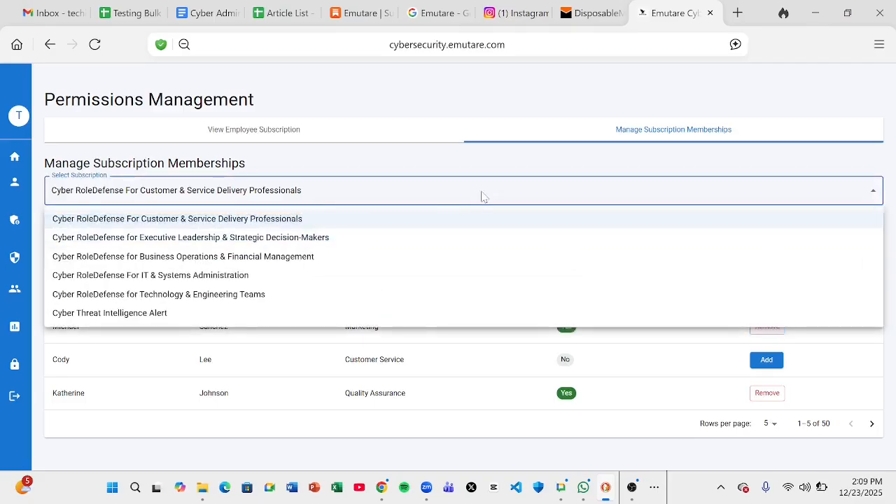
# Select Business Operations & Financial Management and add the first- and second-row employees to it
pyautogui.click(343, 259)
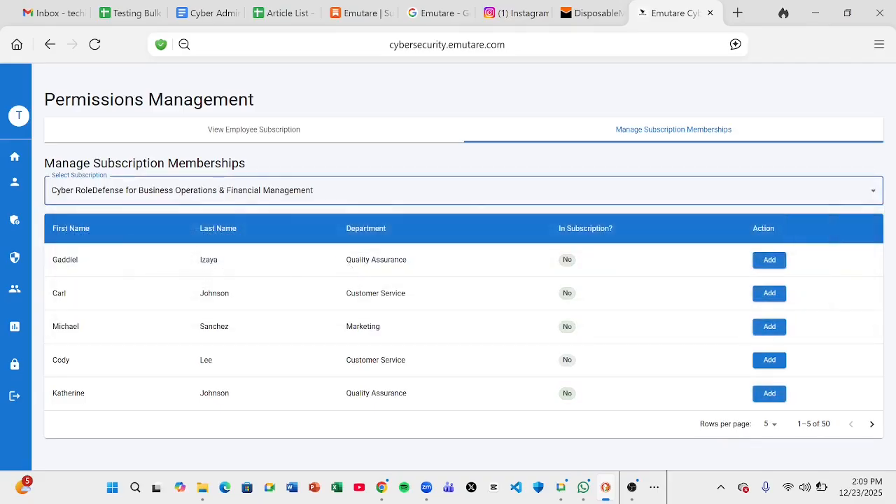
pyautogui.click(771, 260)
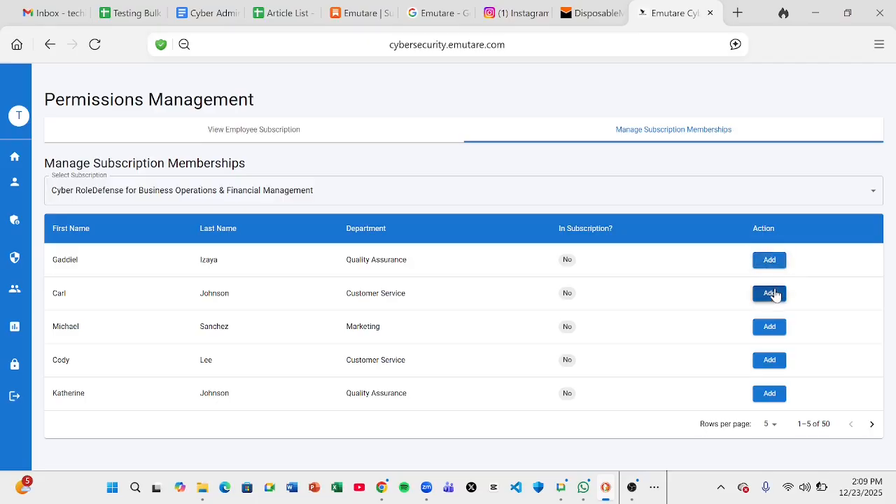
pyautogui.click(773, 294)
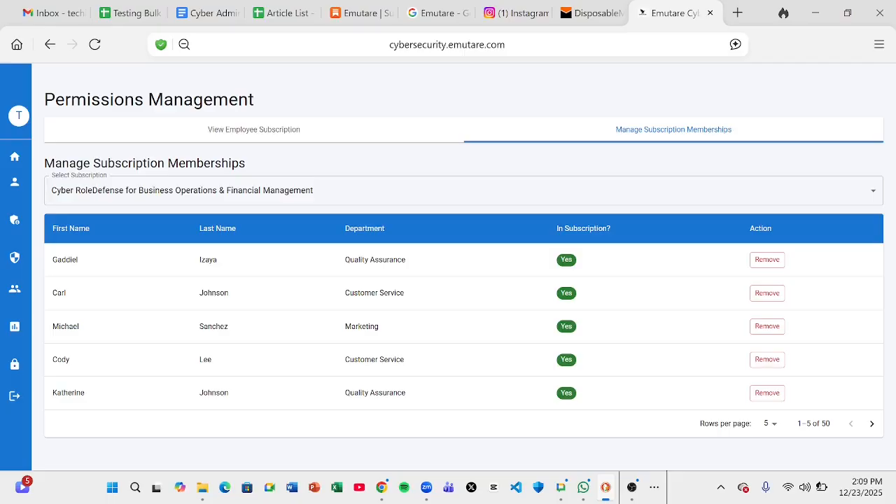
pyautogui.moveTo(28, 198)
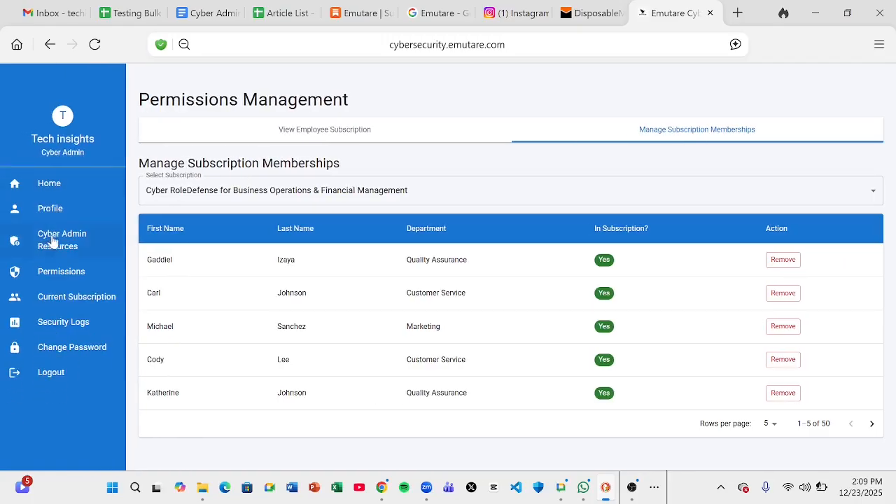
# Open the Customer & Service Delivery Professionals module and show its available assessments
pyautogui.click(70, 300)
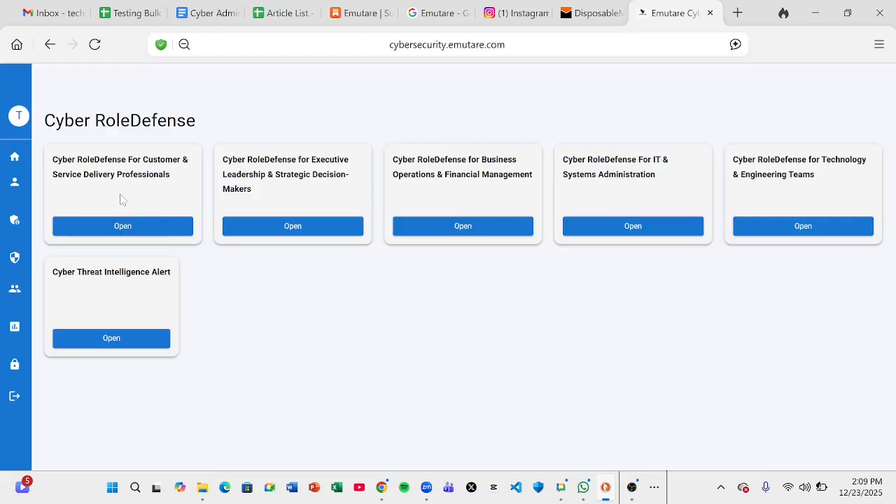
pyautogui.click(144, 237)
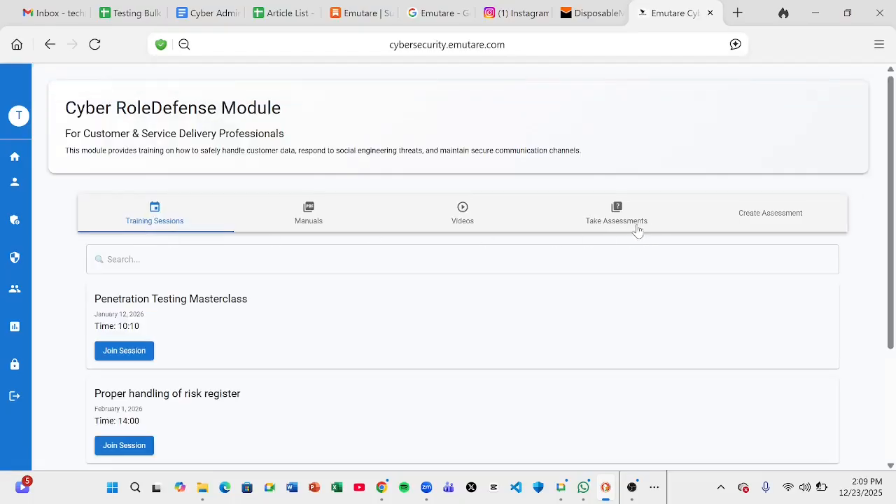
pyautogui.click(637, 224)
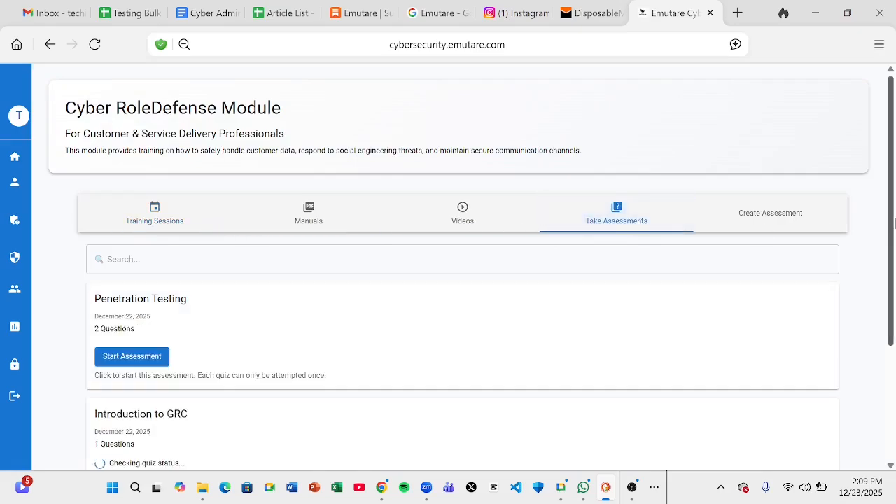
pyautogui.scroll(-3, 891, 222)
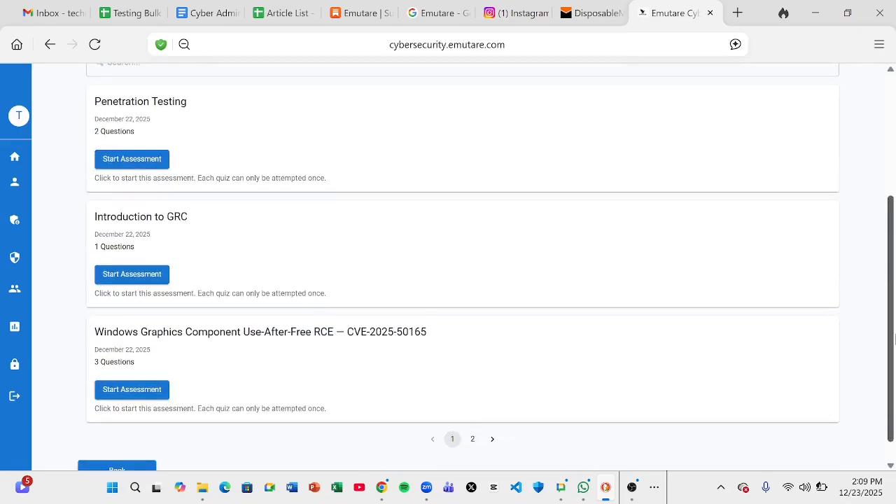
pyautogui.scroll(3, 892, 222)
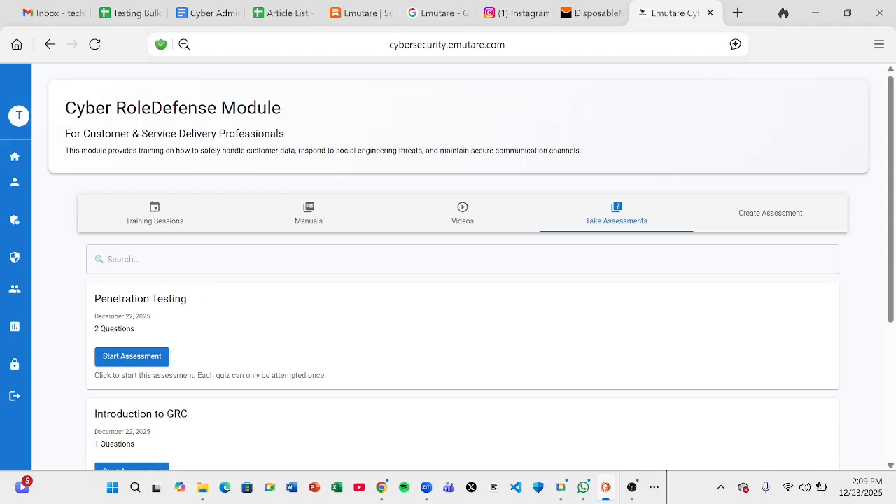
# Paste 'Introduction to GRC' into the assessment search, then clear it so all assessments list
pyautogui.tripleClick(140, 299)
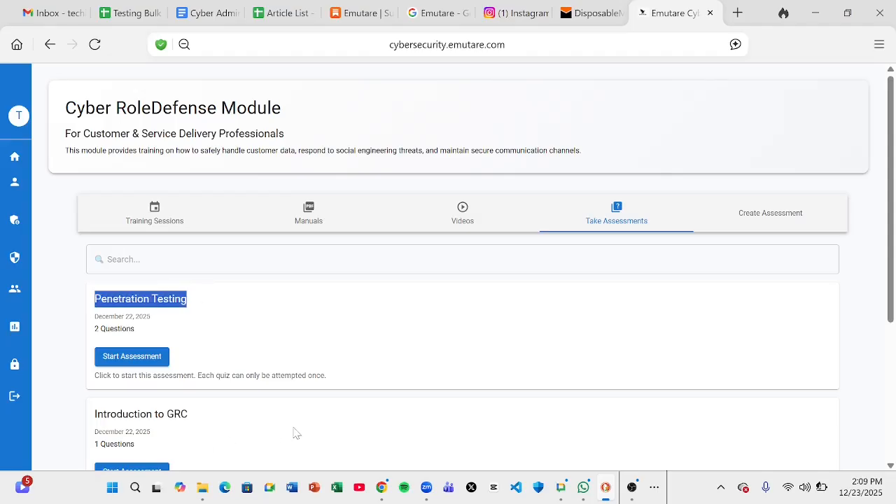
pyautogui.scroll(-3, 294, 432)
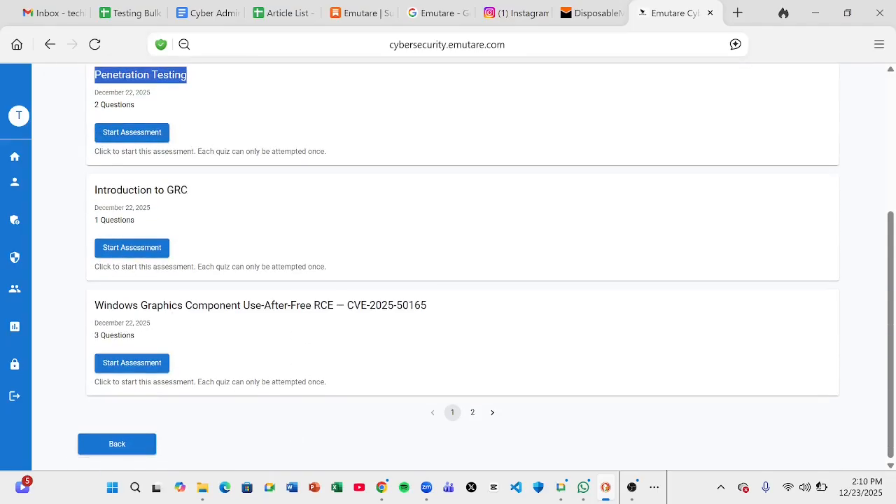
pyautogui.click(158, 306)
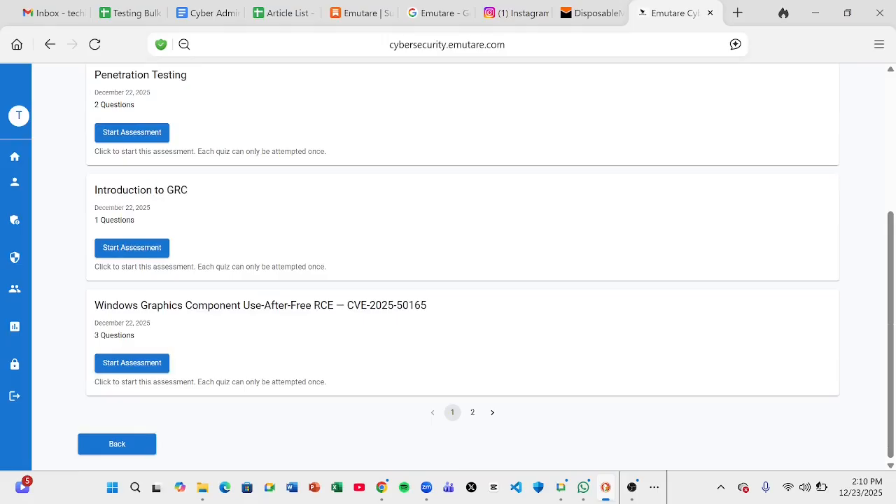
pyautogui.doubleClick(125, 190)
pyautogui.tripleClick(125, 190)
pyautogui.hotkey('ctrl', 'c')
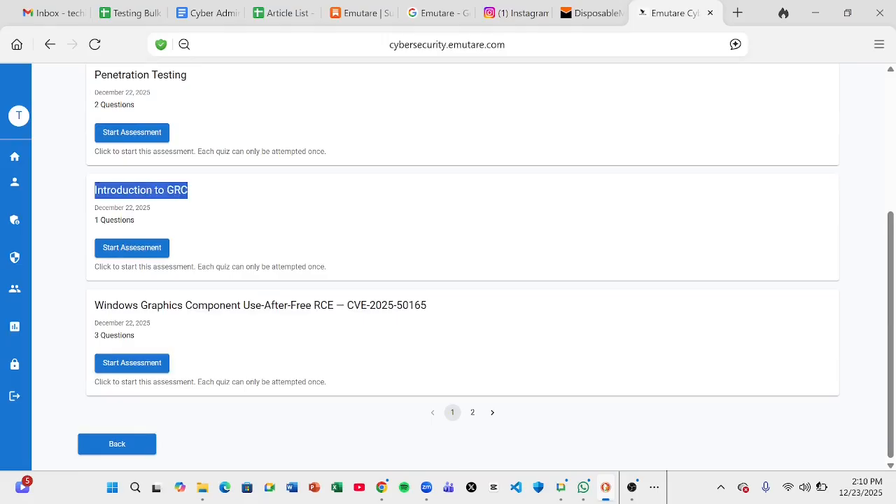
pyautogui.scroll(3, 130, 196)
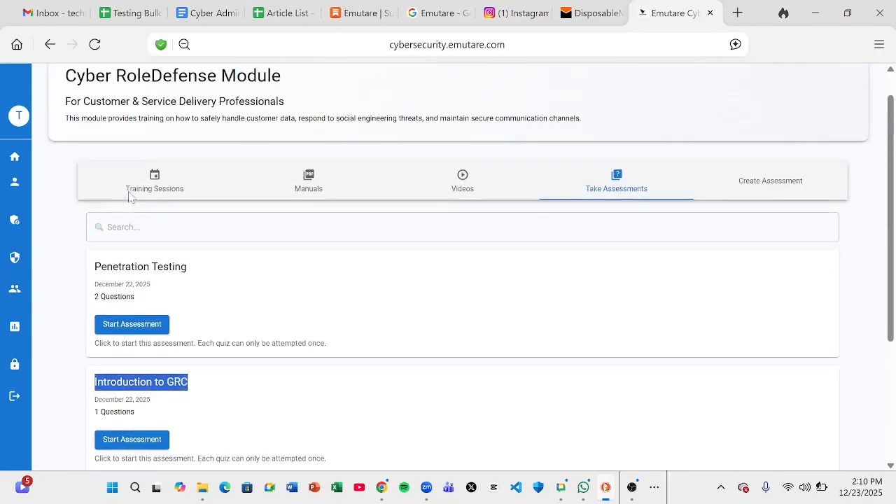
pyautogui.click(148, 230)
pyautogui.hotkey('ctrl', 'v')
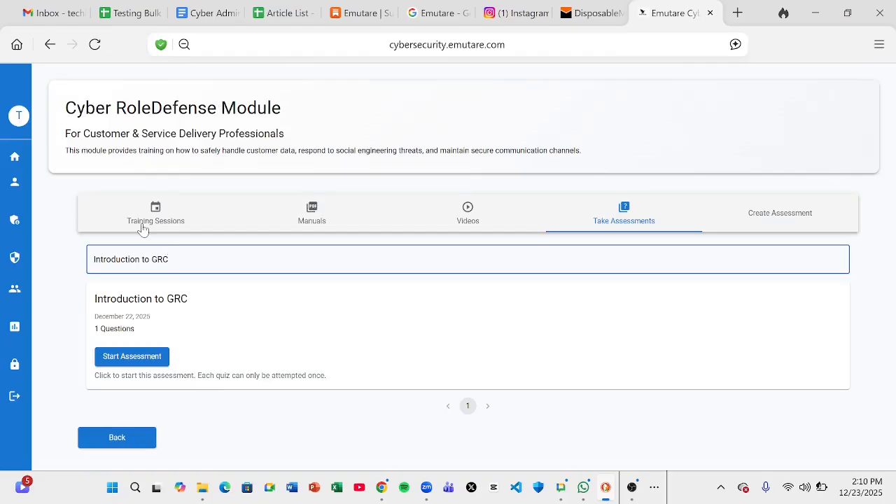
pyautogui.press('BackSpace')
pyautogui.press('BackSpace')
pyautogui.press('BackSpace')
pyautogui.press('BackSpace')
pyautogui.press('BackSpace')
pyautogui.press('BackSpace')
pyautogui.press('BackSpace')
pyautogui.press('BackSpace')
pyautogui.press('BackSpace')
pyautogui.press('BackSpace')
pyautogui.press('BackSpace')
pyautogui.press('BackSpace')
pyautogui.press('BackSpace')
pyautogui.press('BackSpace')
pyautogui.press('BackSpace')
pyautogui.press('BackSpace')
pyautogui.press('BackSpace')
pyautogui.press('BackSpace')
pyautogui.press('BackSpace')
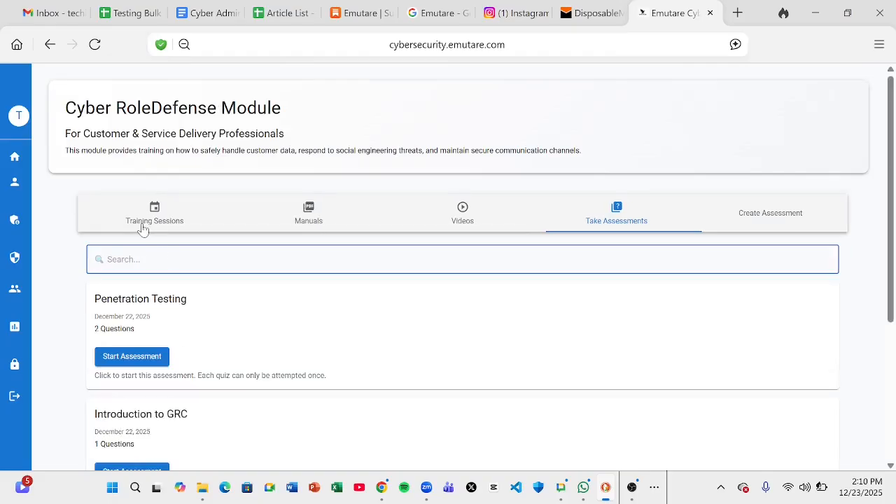
pyautogui.click(68, 299)
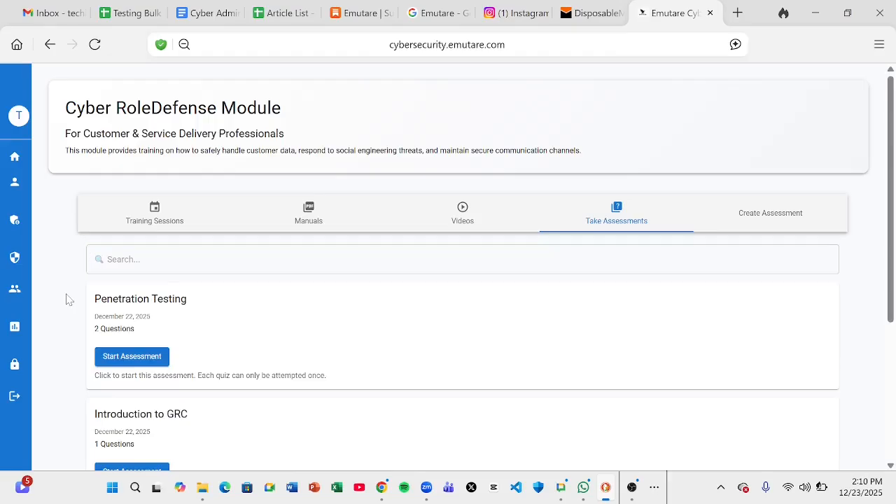
pyautogui.scroll(-3, 69, 300)
pyautogui.scroll(1, 68, 300)
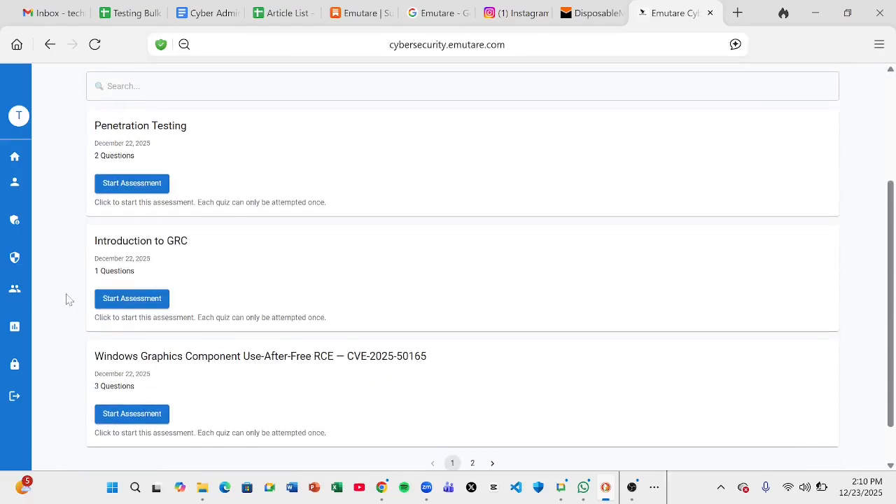
# Start the Penetration Testing assessment and answer question 1 with All of the above after trying Clear and Skip
pyautogui.click(138, 195)
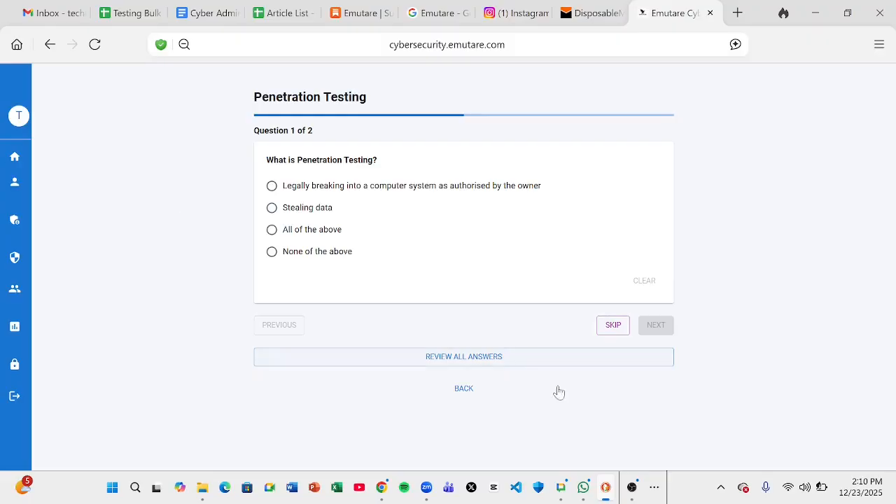
pyautogui.click(632, 488)
pyautogui.click(272, 187)
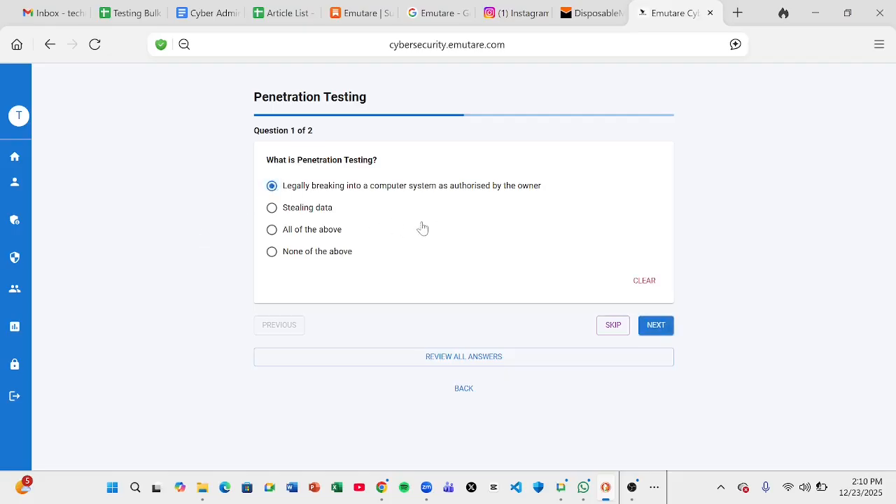
pyautogui.click(272, 210)
pyautogui.click(272, 233)
pyautogui.click(642, 282)
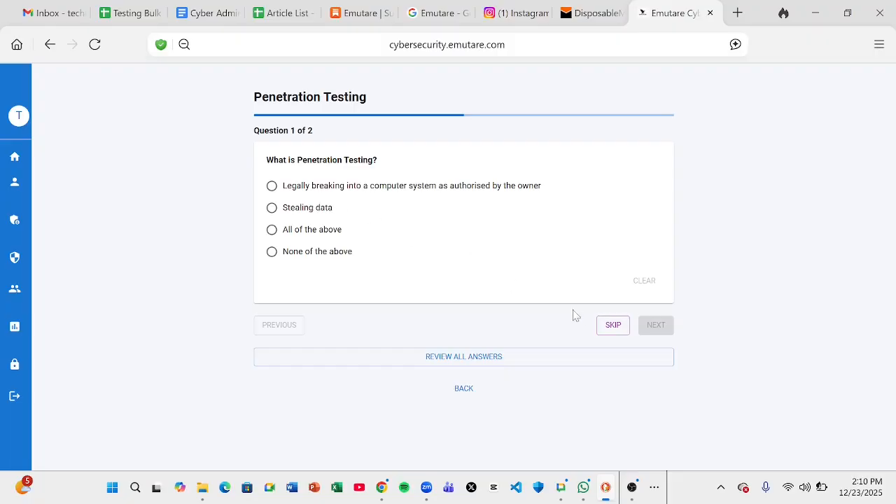
pyautogui.click(606, 328)
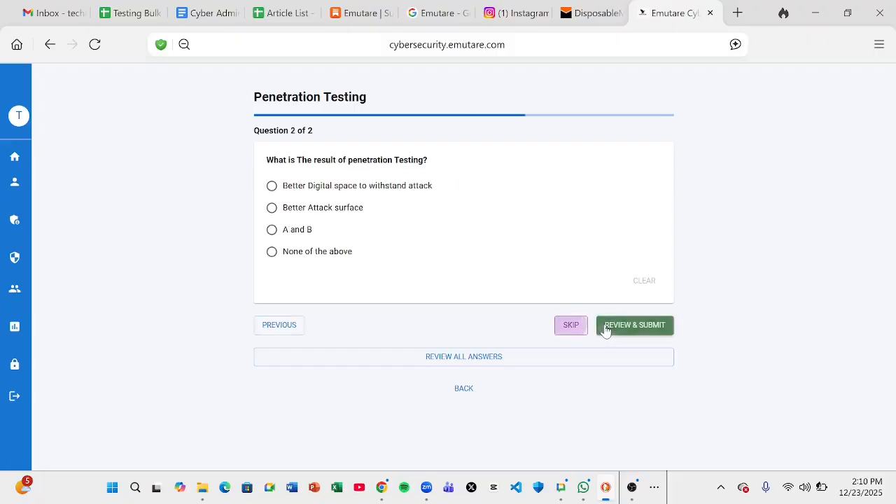
pyautogui.click(287, 330)
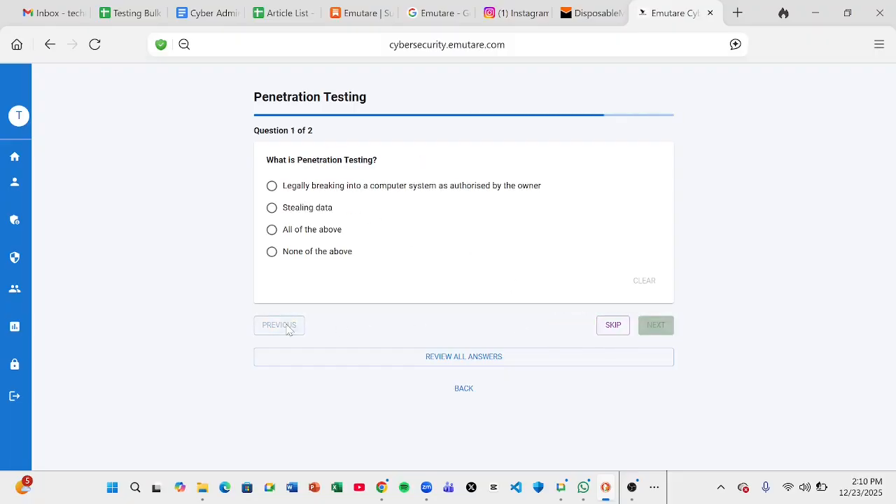
pyautogui.click(272, 230)
pyautogui.click(656, 326)
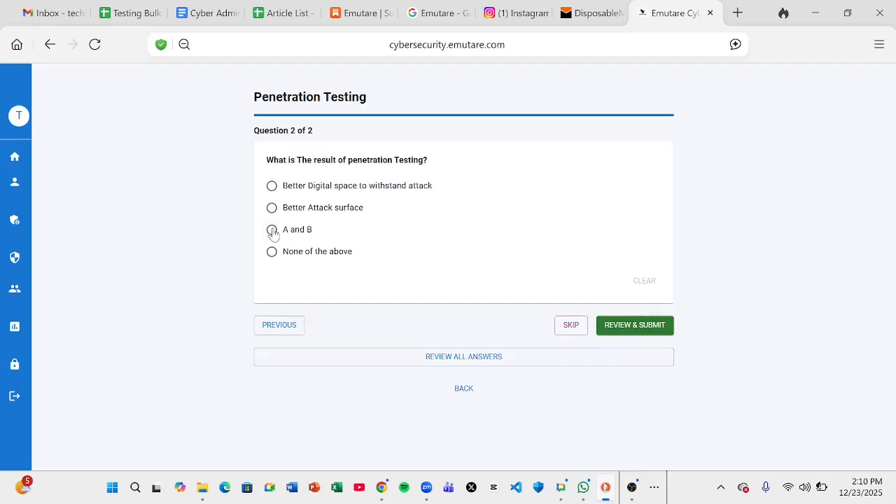
# Answer question 2, check the review, then re-answer it with Better Attack surface
pyautogui.click(274, 231)
pyautogui.click(609, 329)
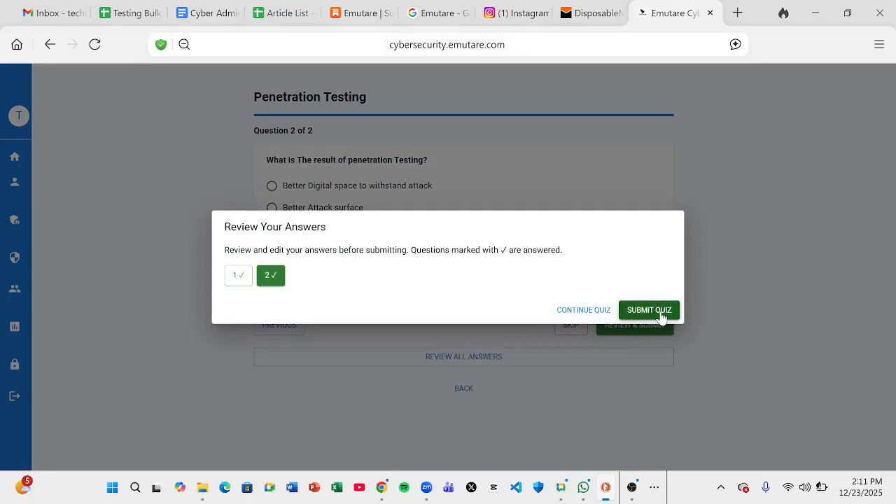
pyautogui.click(571, 311)
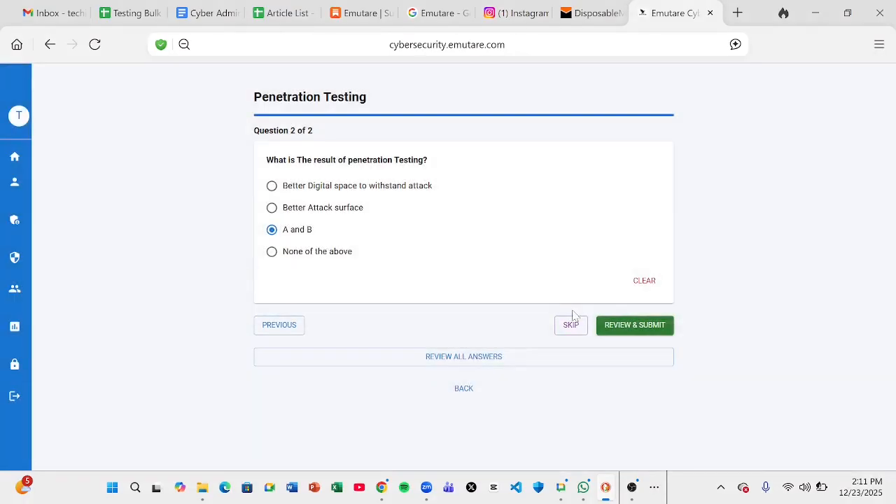
pyautogui.click(623, 330)
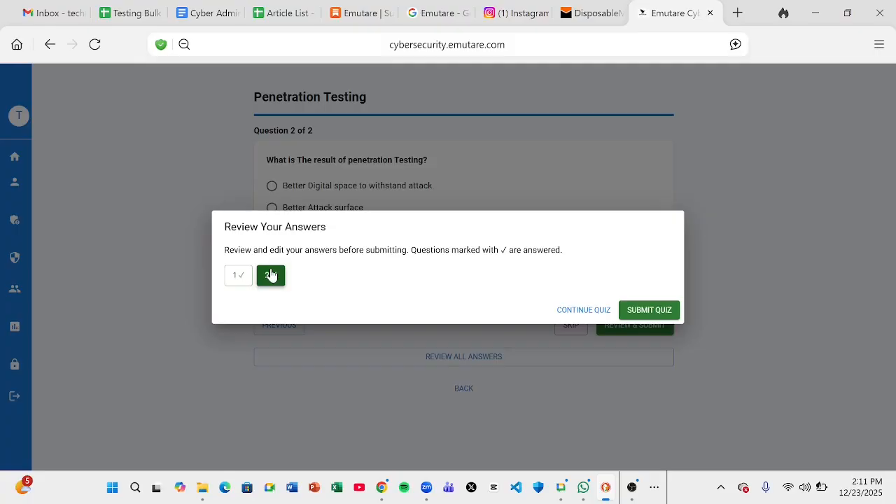
pyautogui.click(573, 313)
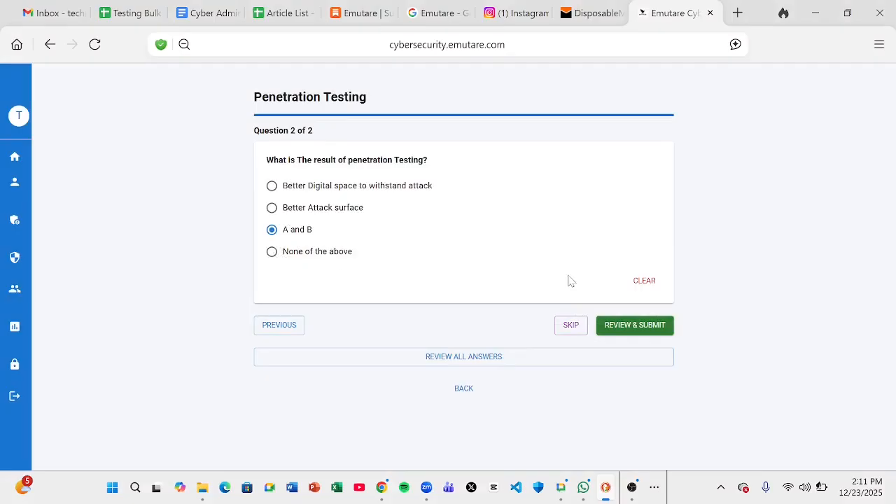
pyautogui.click(639, 282)
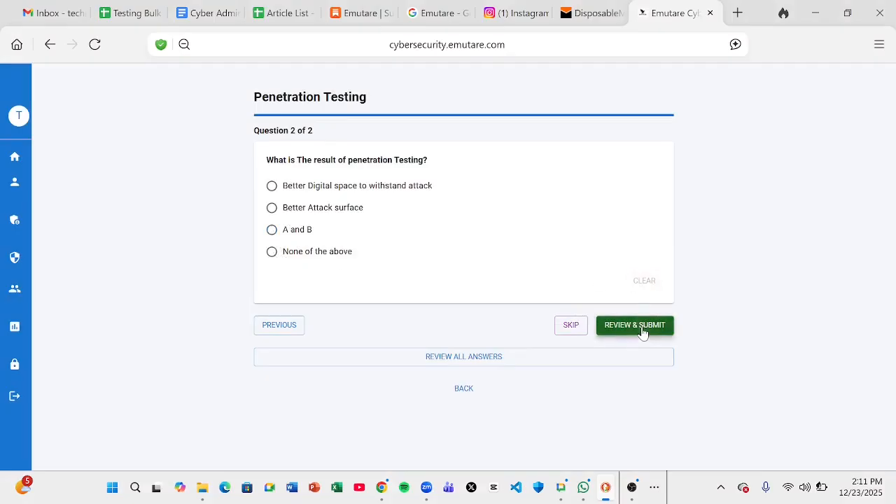
pyautogui.click(643, 329)
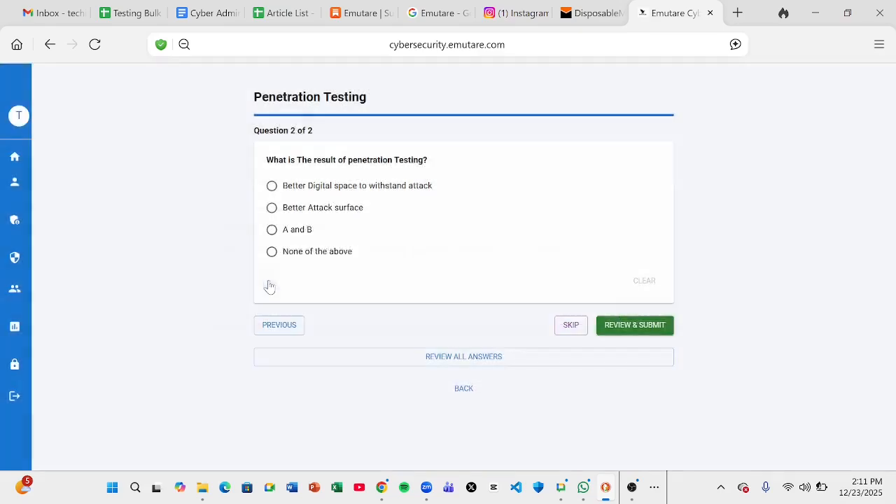
pyautogui.click(268, 276)
pyautogui.click(272, 208)
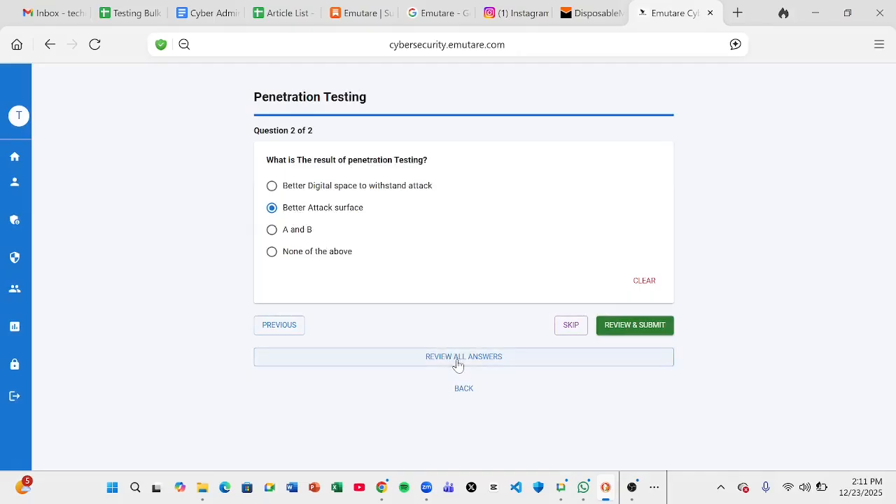
# Review the answers, step between questions 1 and 2, and go back to the module page
pyautogui.click(458, 360)
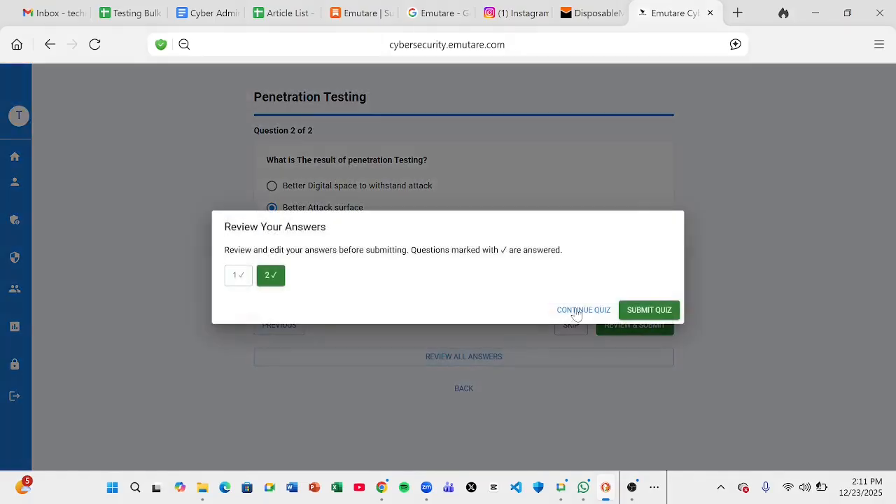
pyautogui.click(600, 313)
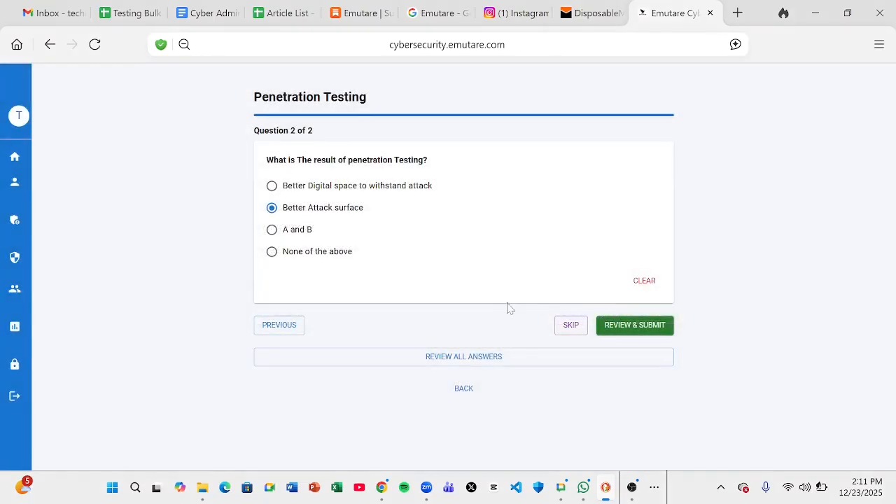
pyautogui.click(281, 328)
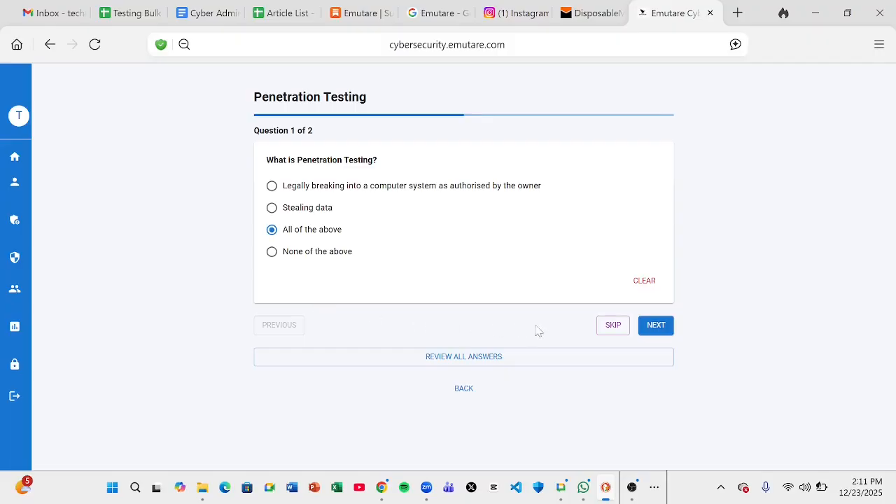
pyautogui.click(656, 327)
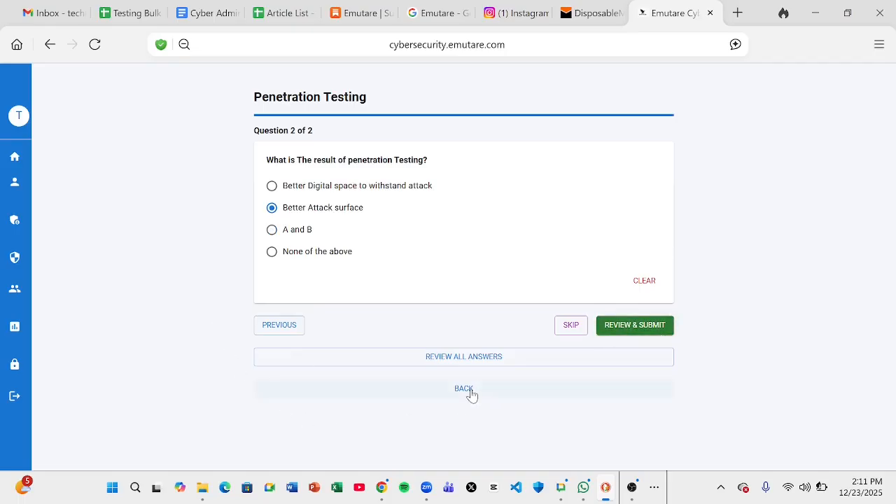
pyautogui.click(471, 390)
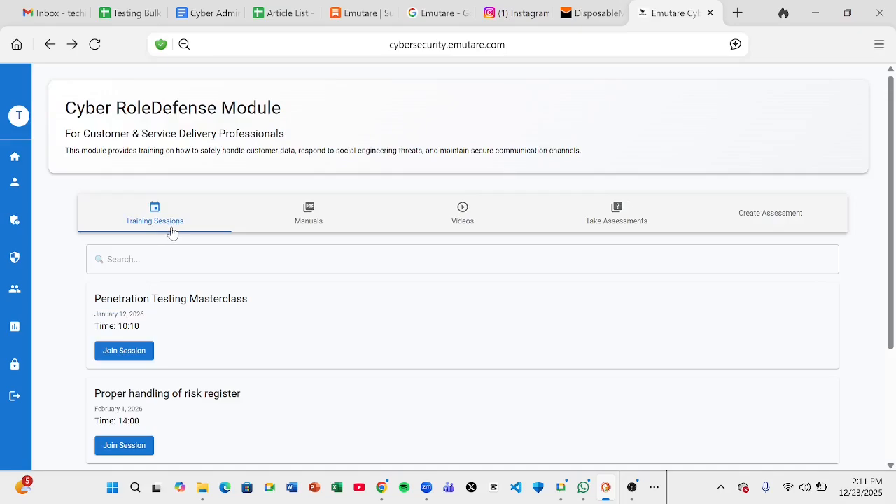
# Take the Penetration Testing assessment, answering 'Stealing data' and 'A and B', and submit it
pyautogui.click(610, 227)
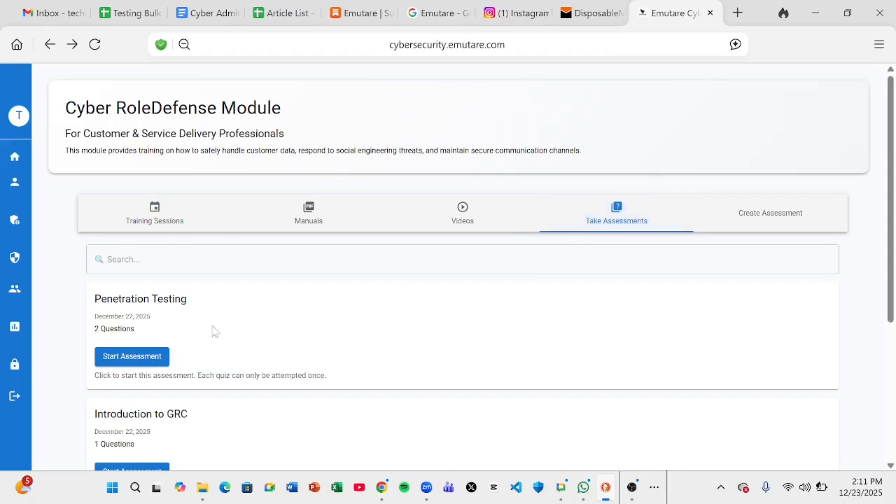
pyautogui.click(148, 363)
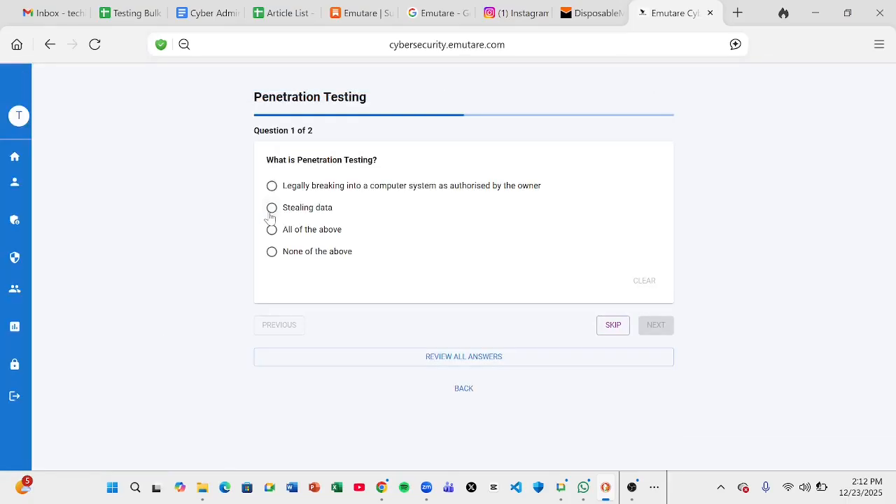
pyautogui.click(272, 208)
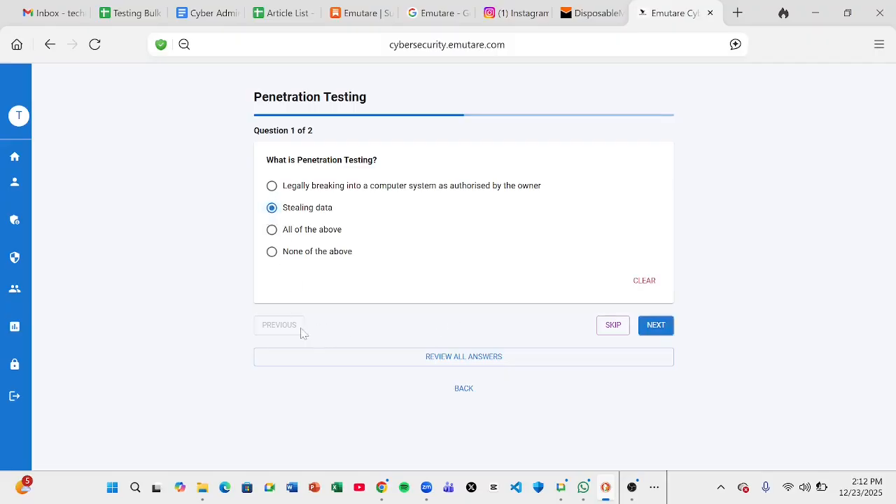
pyautogui.click(655, 325)
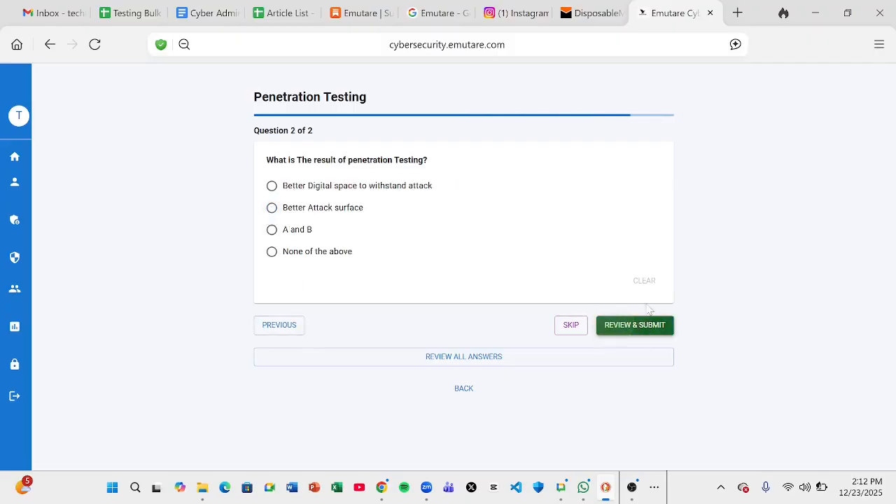
pyautogui.click(274, 233)
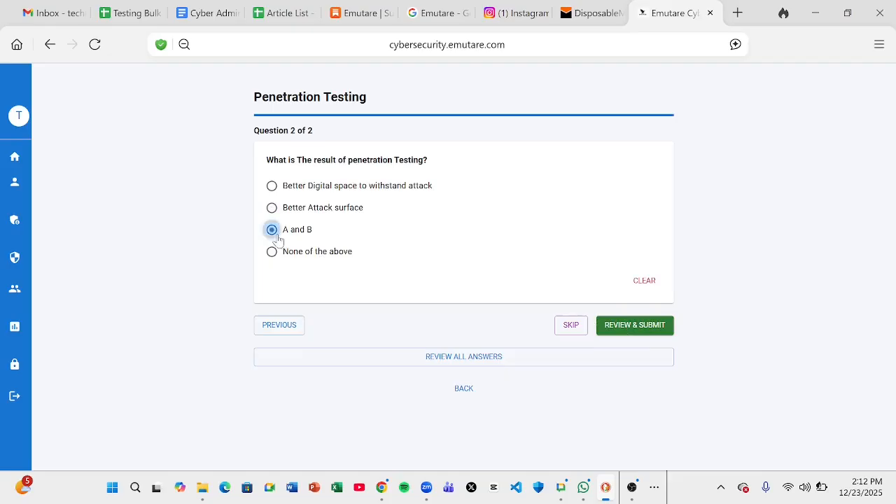
pyautogui.click(650, 333)
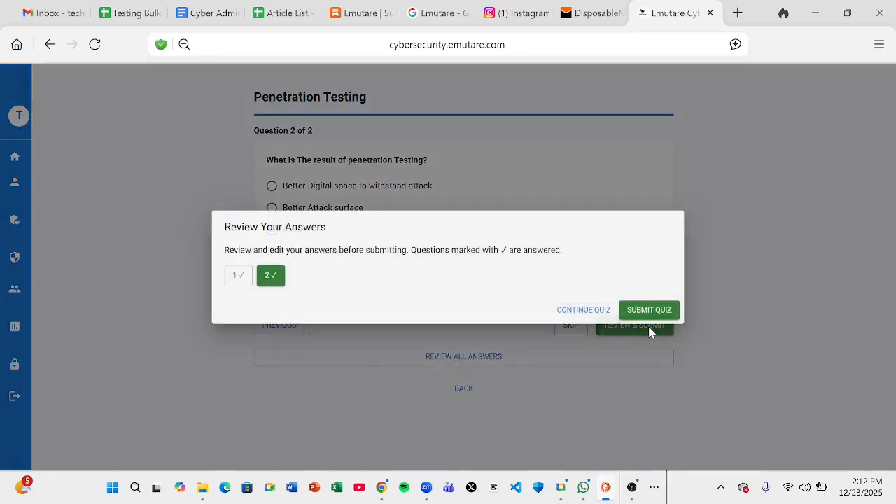
pyautogui.click(645, 314)
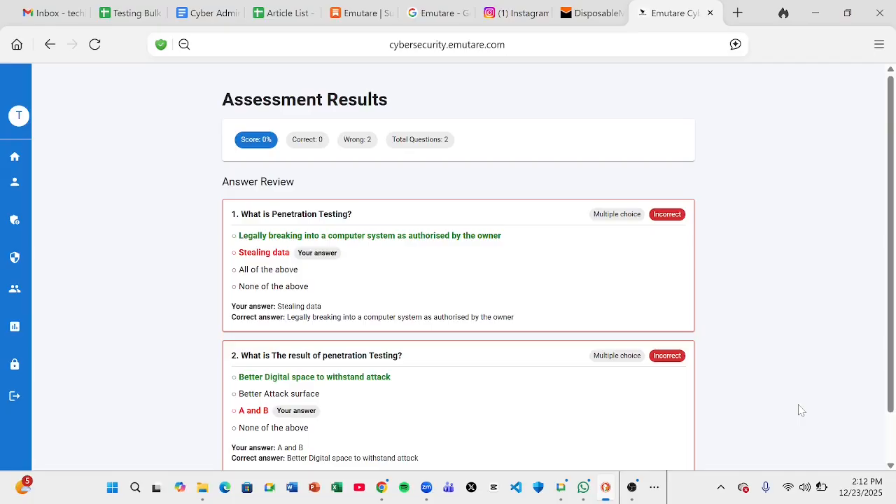
# Look over the 0% results, go back to the training sessions, then switch to Gmail
pyautogui.scroll(-2, 801, 410)
pyautogui.scroll(2, 801, 410)
pyautogui.scroll(-1, 801, 411)
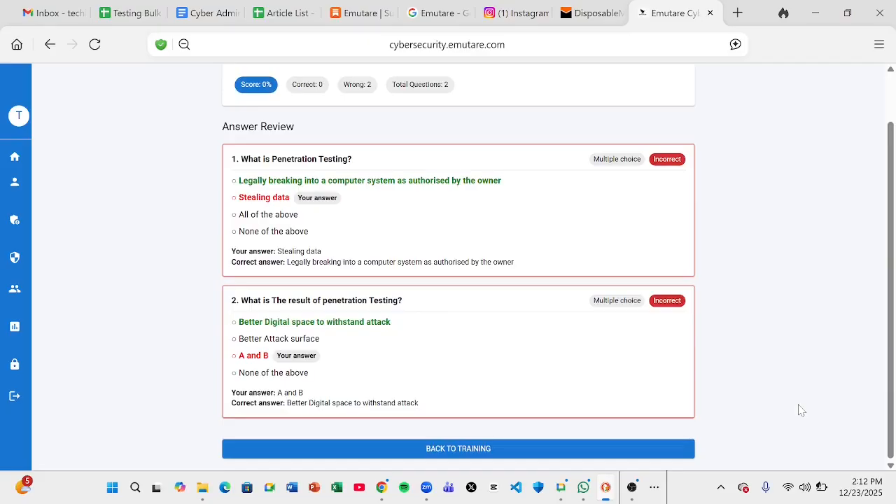
pyautogui.scroll(1, 802, 411)
pyautogui.scroll(-1, 802, 411)
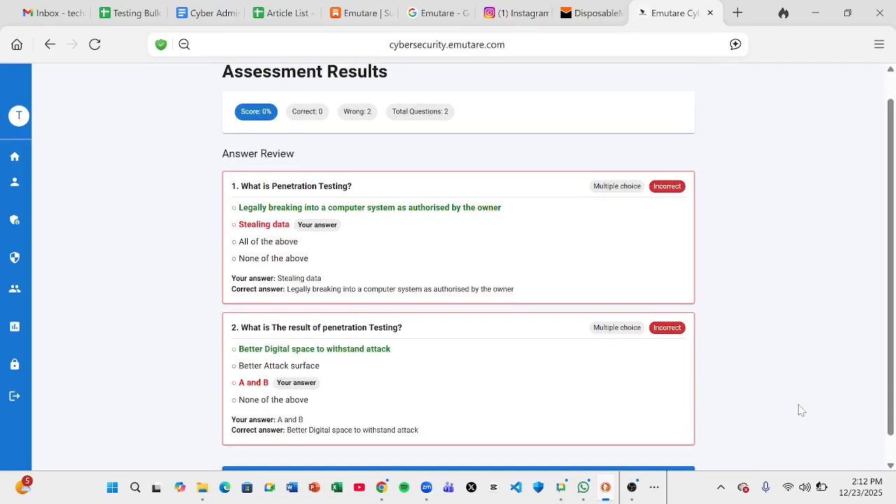
pyautogui.scroll(1, 802, 411)
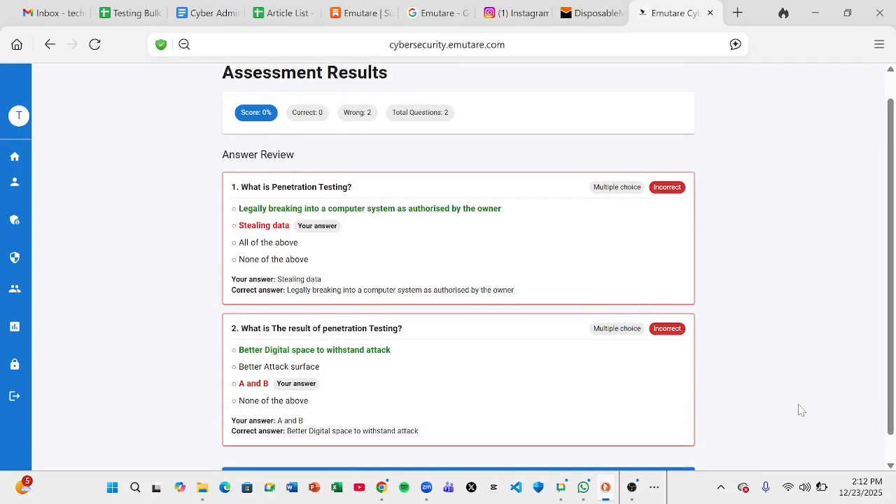
pyautogui.scroll(-1, 802, 411)
pyautogui.click(471, 458)
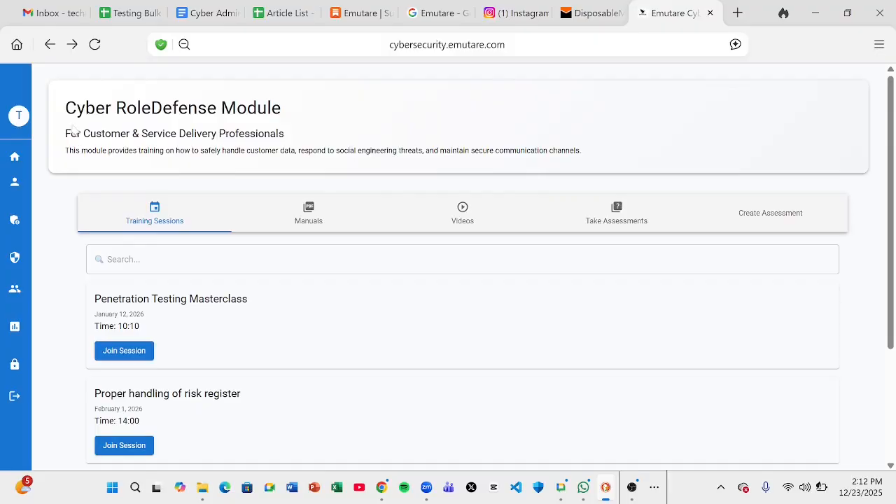
pyautogui.click(54, 14)
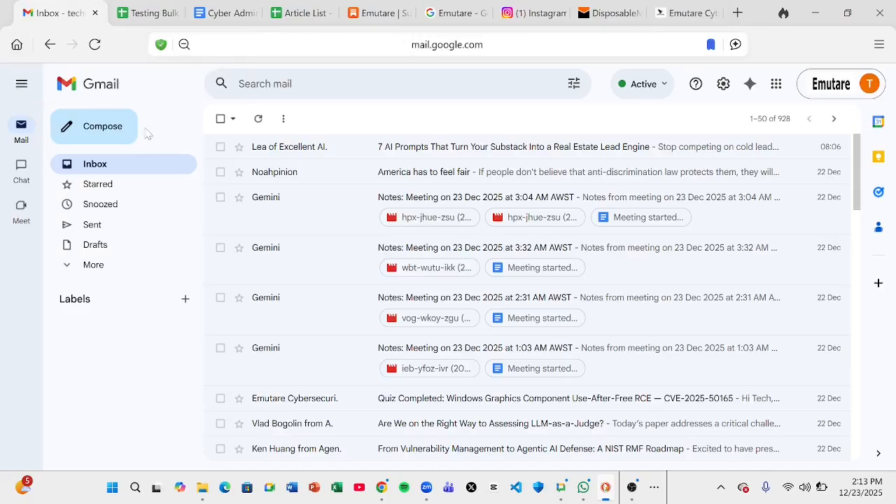
# Reload Gmail, read the 'Quiz Completed: Penetration Testing' 0/2 email, then return to Emutare
pyautogui.click(95, 45)
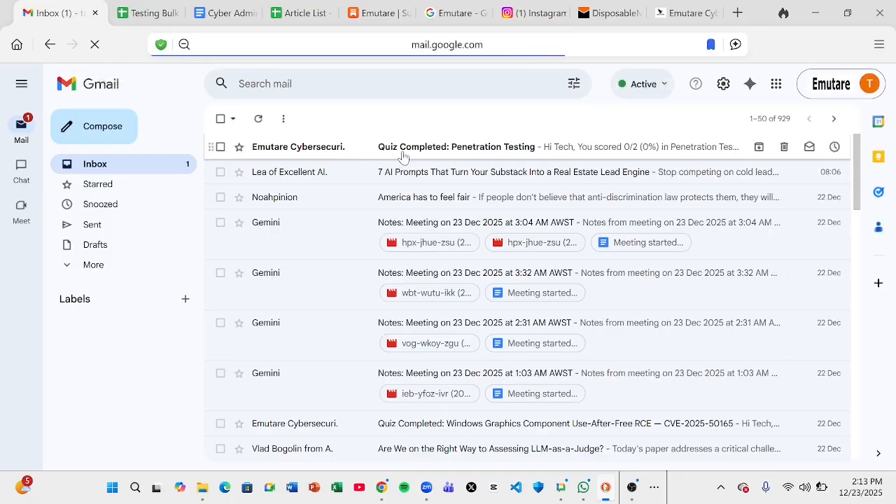
pyautogui.click(403, 156)
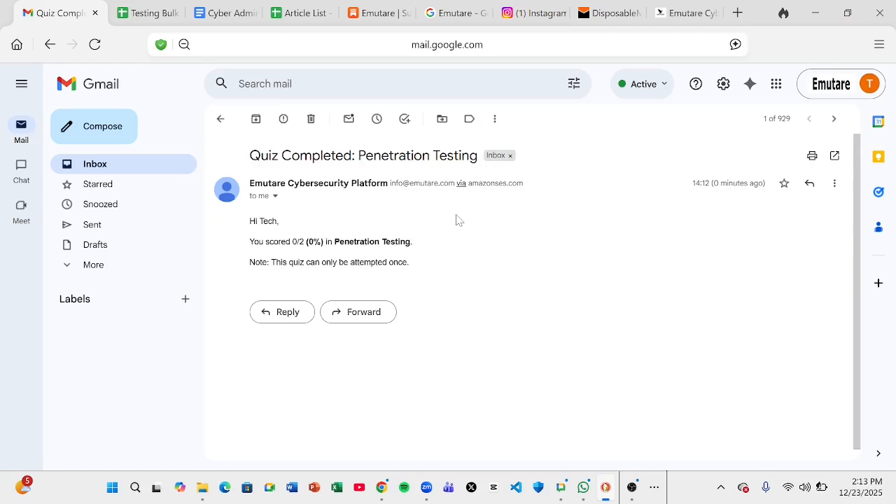
pyautogui.click(676, 14)
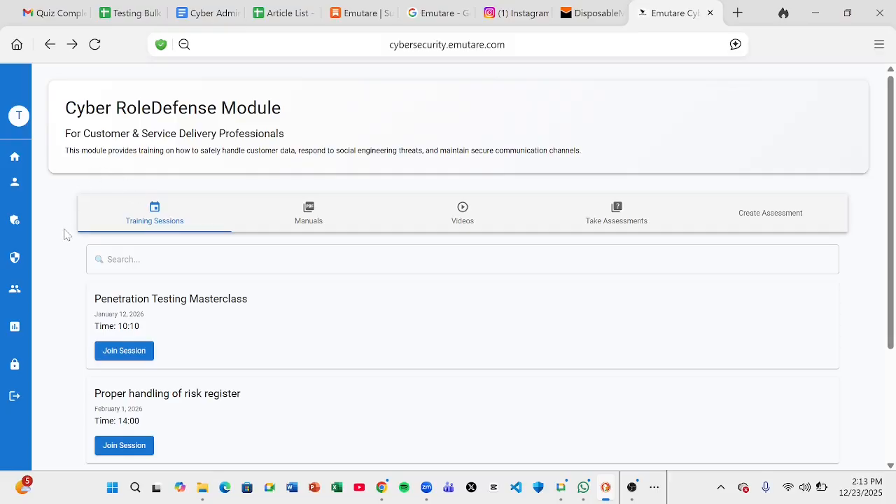
# From Home and Current Subscription, open the Executive Leadership & Strategic Decision-Makers module
pyautogui.moveTo(16, 175)
pyautogui.click(42, 181)
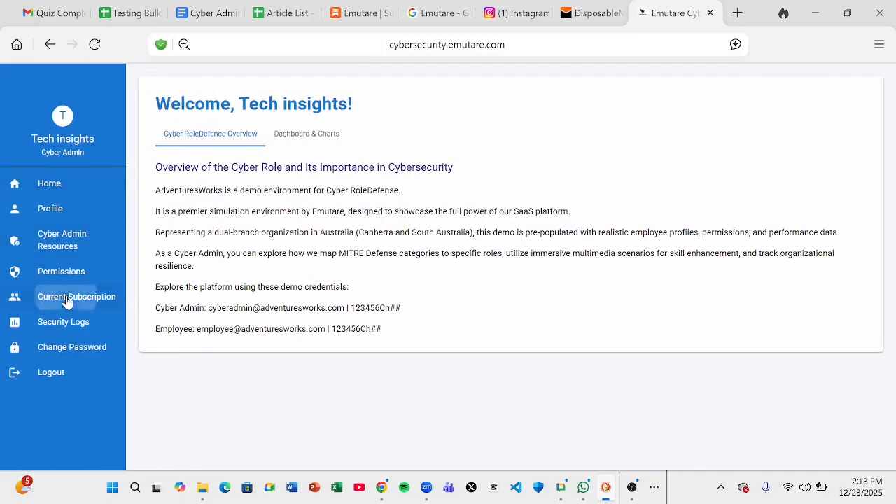
pyautogui.click(67, 300)
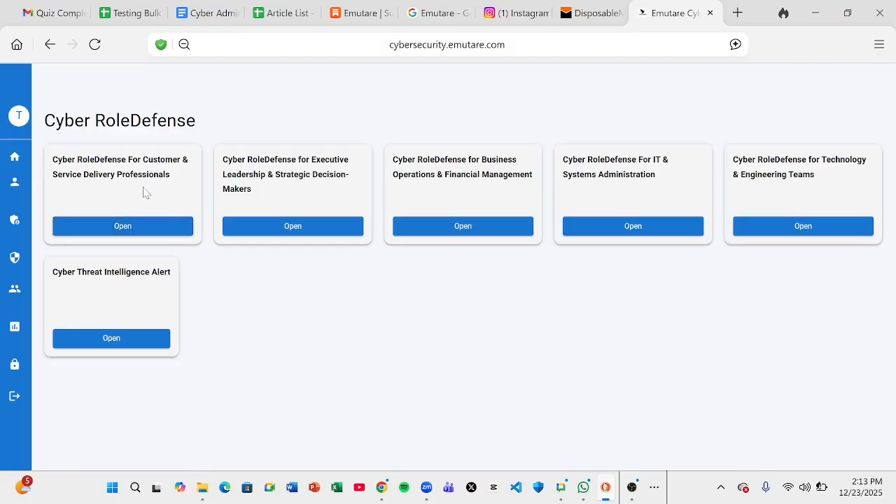
pyautogui.click(259, 227)
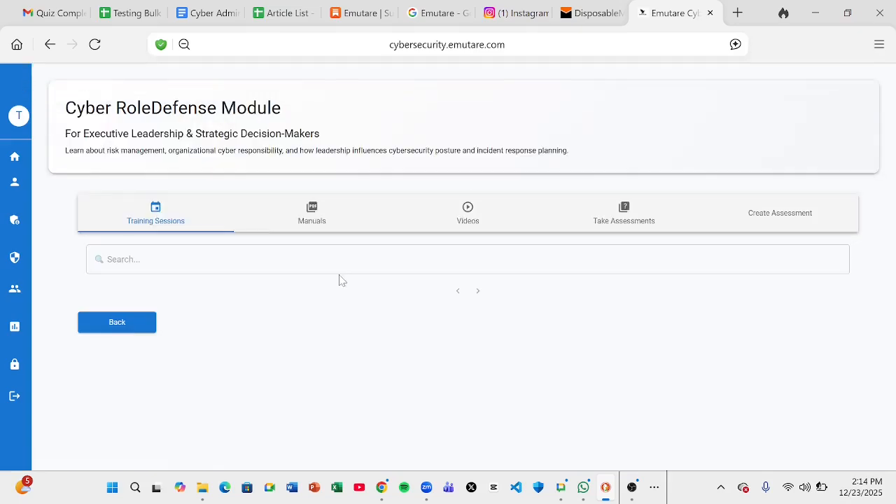
# Open the Create Assessment tab and scroll down to the Create Custom Assessment form
pyautogui.click(783, 222)
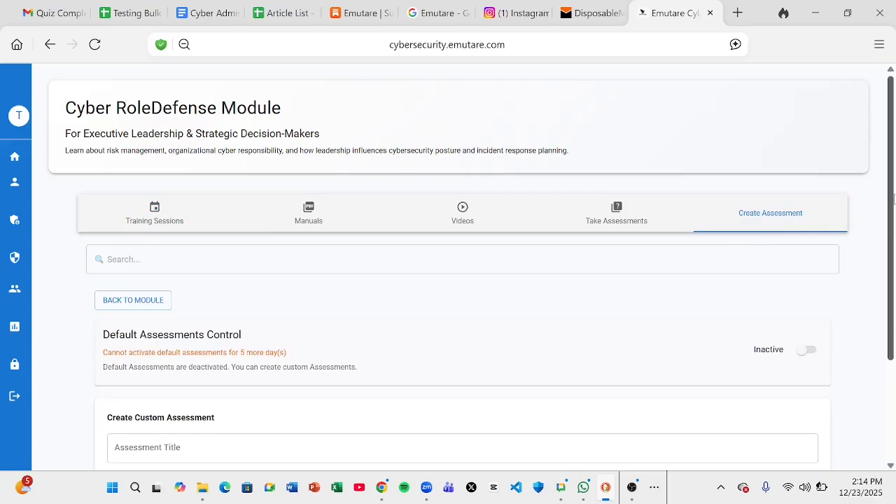
pyautogui.moveTo(893, 199); pyautogui.dragTo(893, 387)
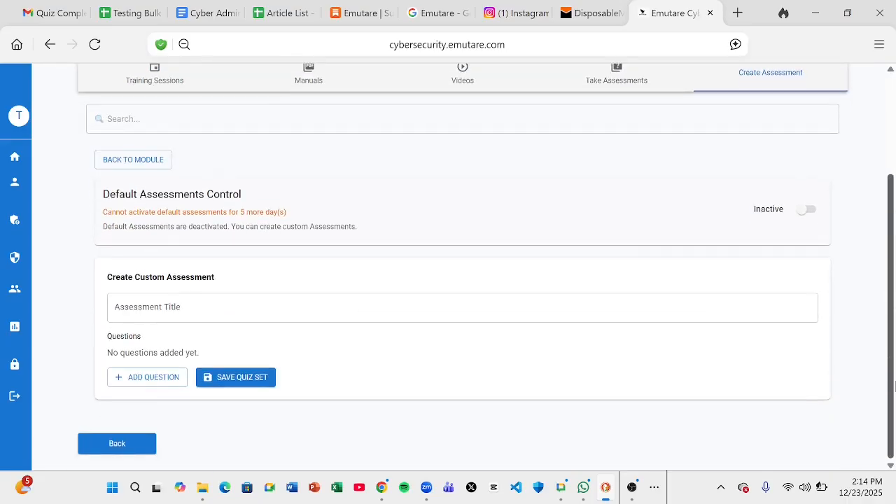
pyautogui.moveTo(894, 315); pyautogui.dragTo(894, 341)
pyautogui.moveTo(892, 223); pyautogui.dragTo(882, 115)
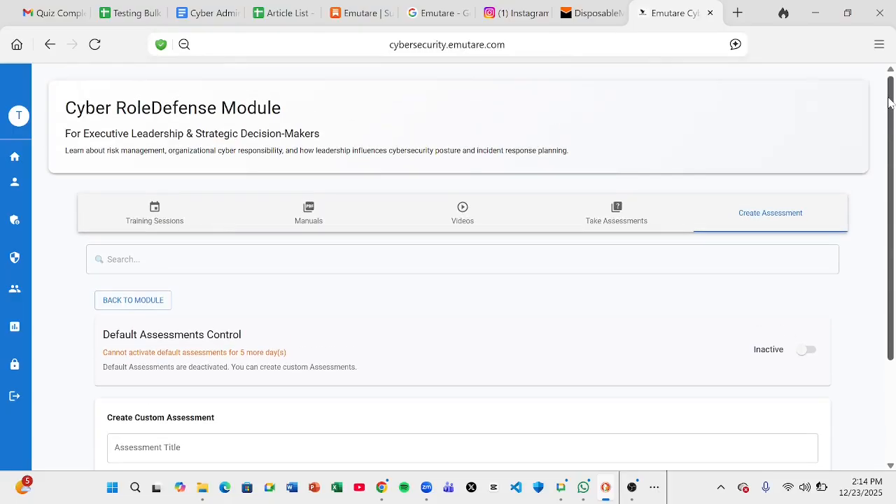
pyautogui.moveTo(889, 102); pyautogui.dragTo(891, 177)
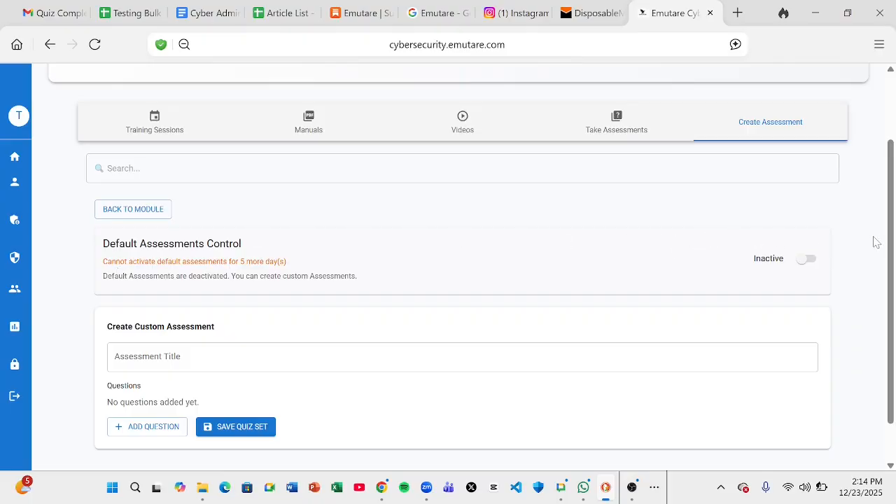
pyautogui.moveTo(889, 247); pyautogui.dragTo(889, 301)
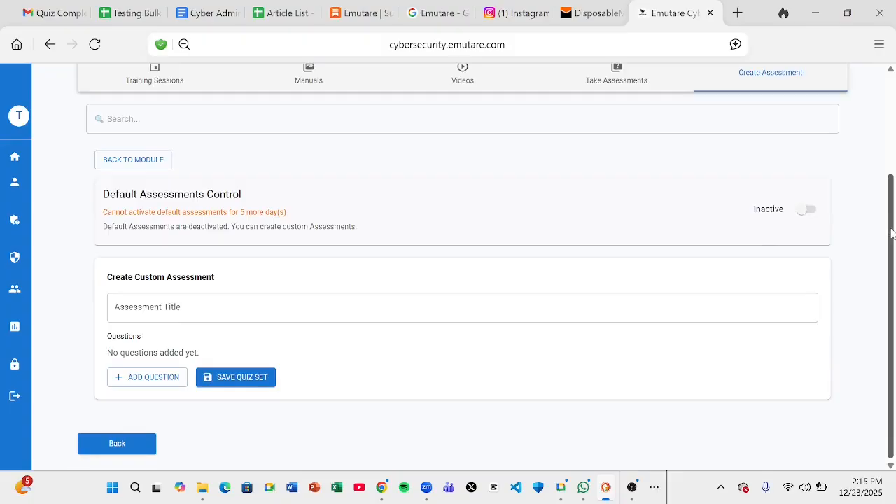
pyautogui.moveTo(891, 233)
pyautogui.mouseDown()
pyautogui.moveTo(882, 168)
pyautogui.moveTo(894, 263)
pyautogui.moveTo(893, 201)
pyautogui.moveTo(895, 245)
pyautogui.mouseUp()
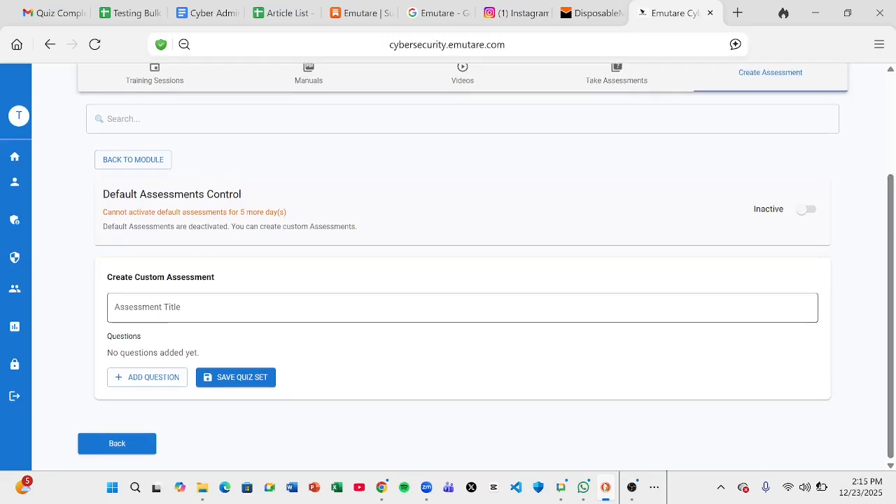
# Title the custom assessment 'GRC'
pyautogui.click(462, 308)
pyautogui.write('What')
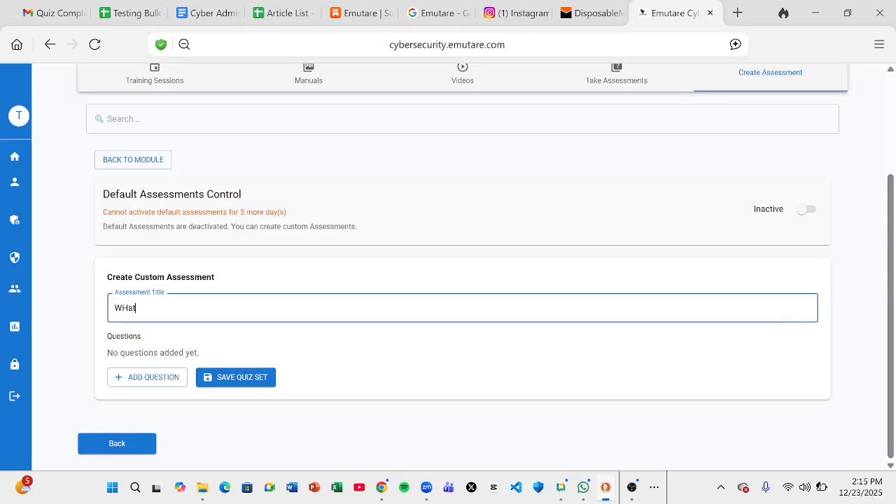
pyautogui.press('BackSpace')
pyautogui.press('BackSpace')
pyautogui.press('BackSpace')
pyautogui.write('hat is GRC')
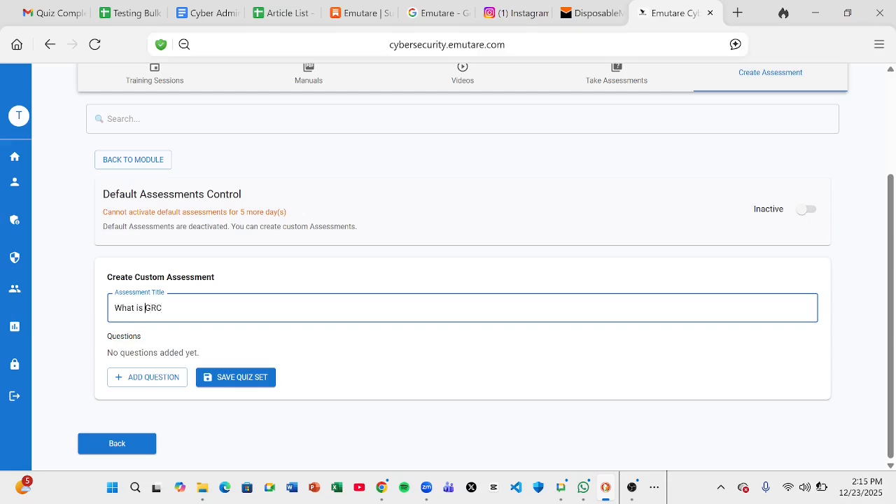
pyautogui.hotkey('ctrl', 'BackSpace')
pyautogui.hotkey('ctrl', 'BackSpace')
pyautogui.press('Right')
pyautogui.write('o')
pyautogui.press('BackSpace')
pyautogui.click(65, 329)
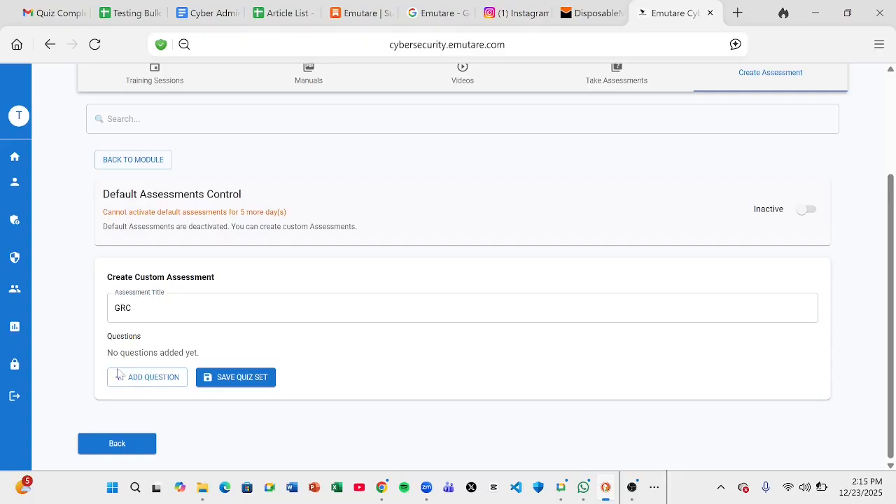
# Add a first question with the text 'What is GRC?'
pyautogui.click(128, 379)
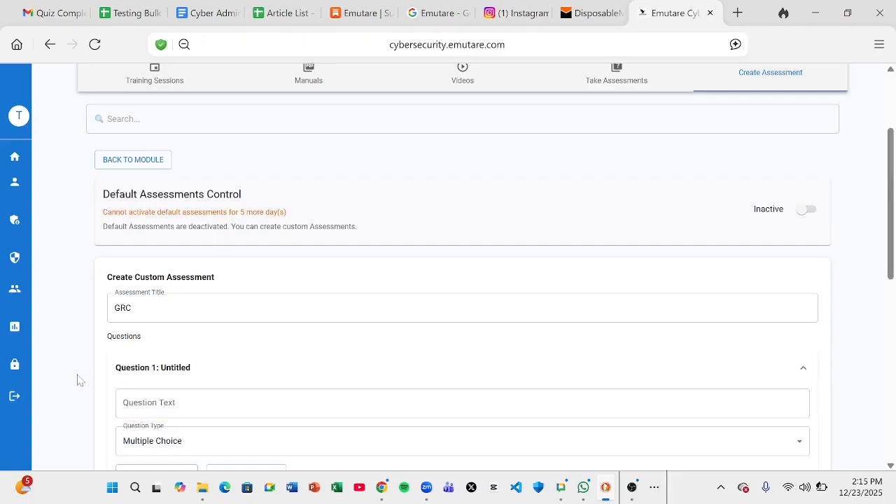
pyautogui.scroll(-2, 79, 380)
pyautogui.click(147, 319)
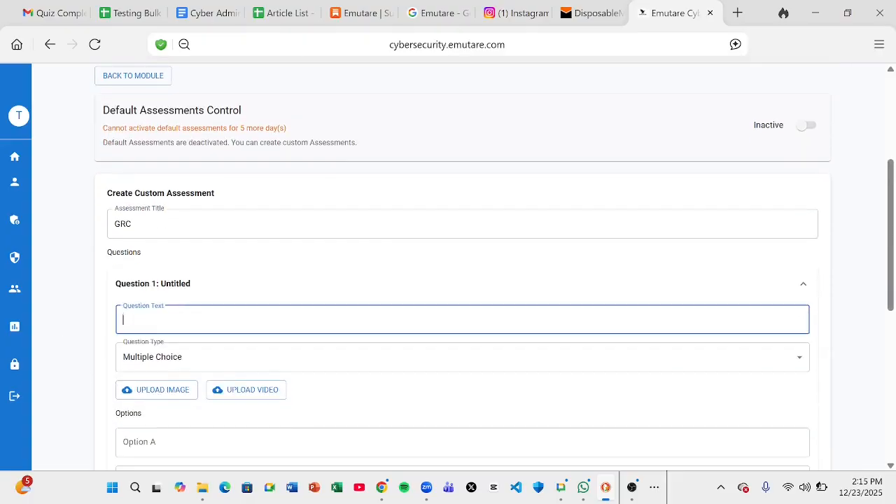
pyautogui.write('WHat')
pyautogui.press('BackSpace')
pyautogui.press('BackSpace')
pyautogui.press('BackSpace')
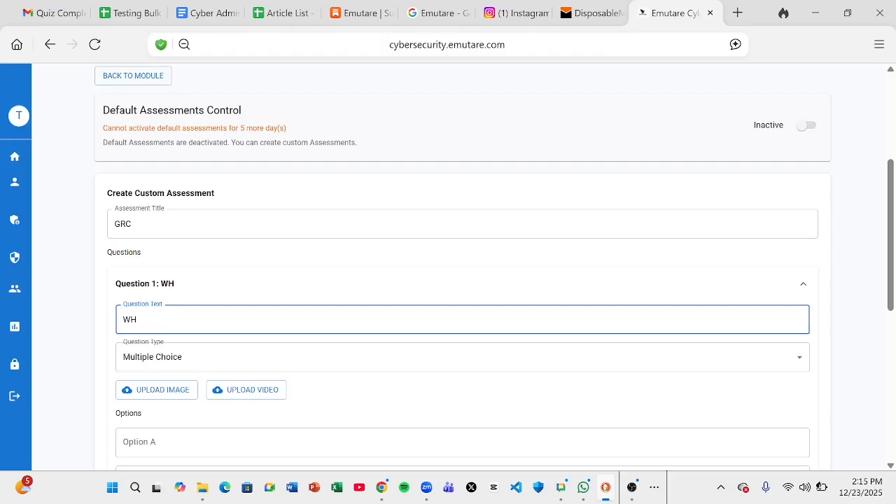
pyautogui.write('hat is GRC?')
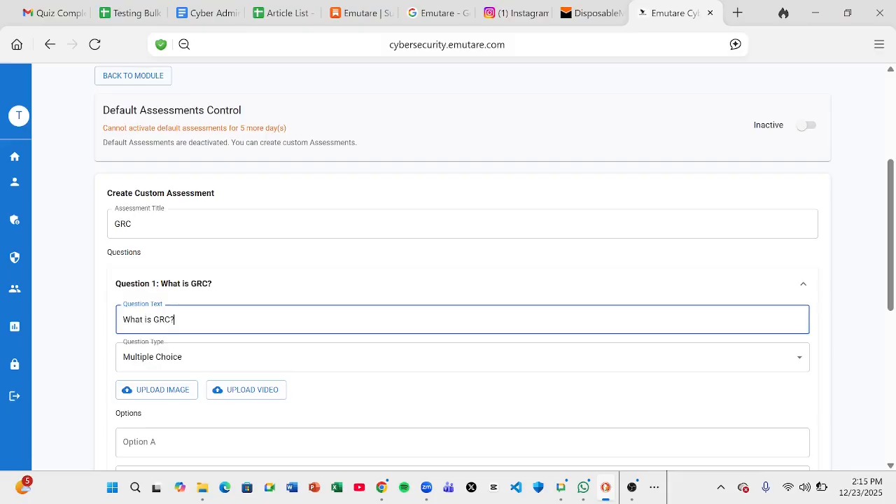
pyautogui.click(91, 385)
# Append '(Multiselect)' to the question and make it a Checkboxes question
pyautogui.scroll(-2, 91, 385)
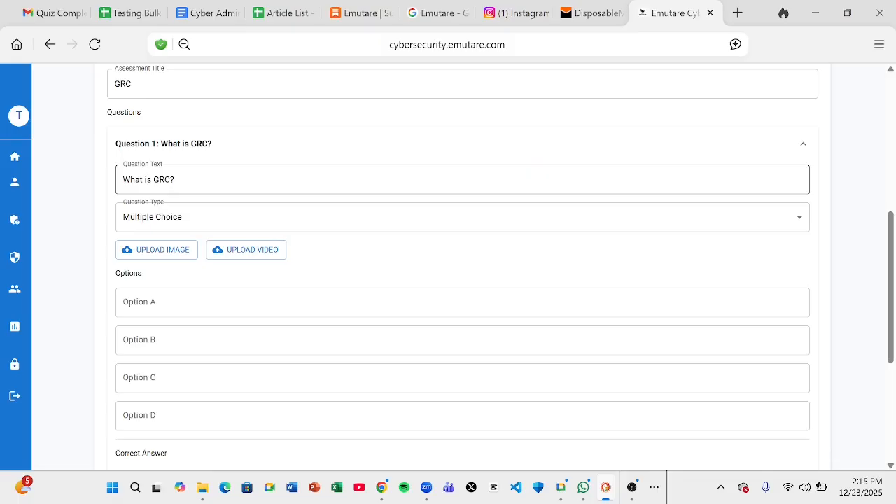
pyautogui.click(532, 174)
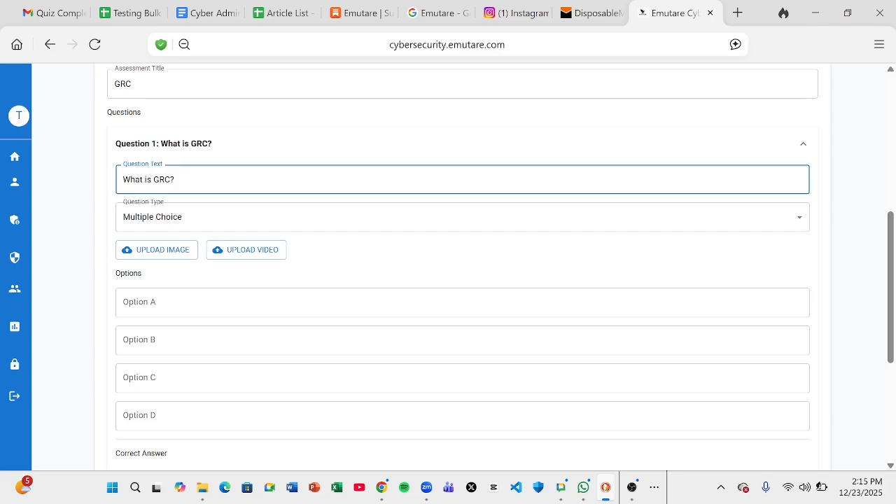
pyautogui.write('(Multi')
pyautogui.press('BackSpace')
pyautogui.write('tiselect)')
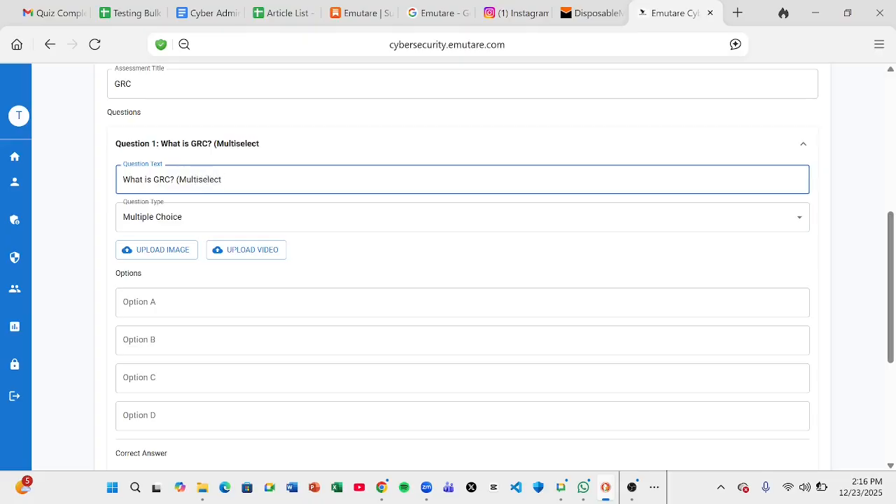
pyautogui.click(98, 230)
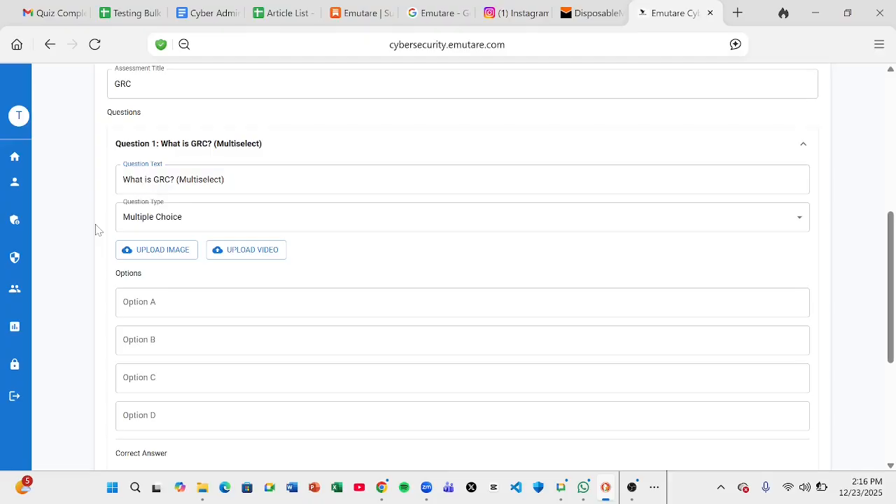
pyautogui.click(143, 225)
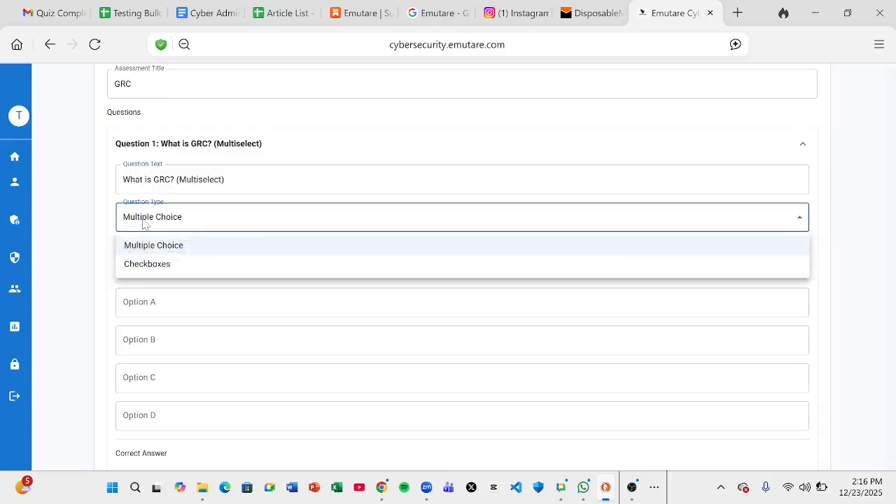
pyautogui.click(152, 268)
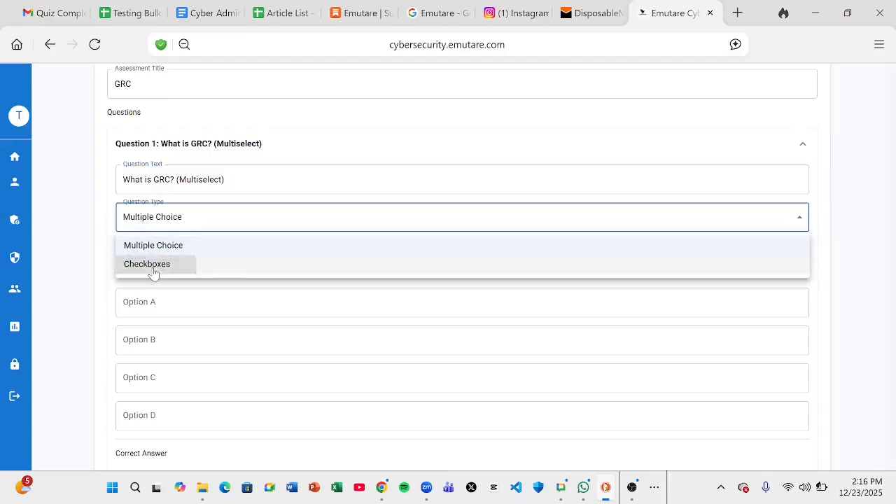
pyautogui.click(81, 261)
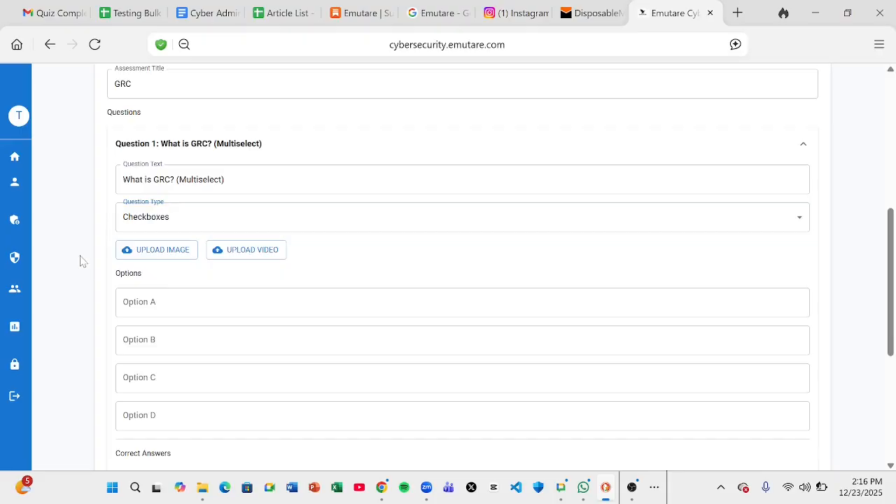
# Remove the '(Multiselect)' note and switch the question type to Multiple Choice
pyautogui.click(259, 186)
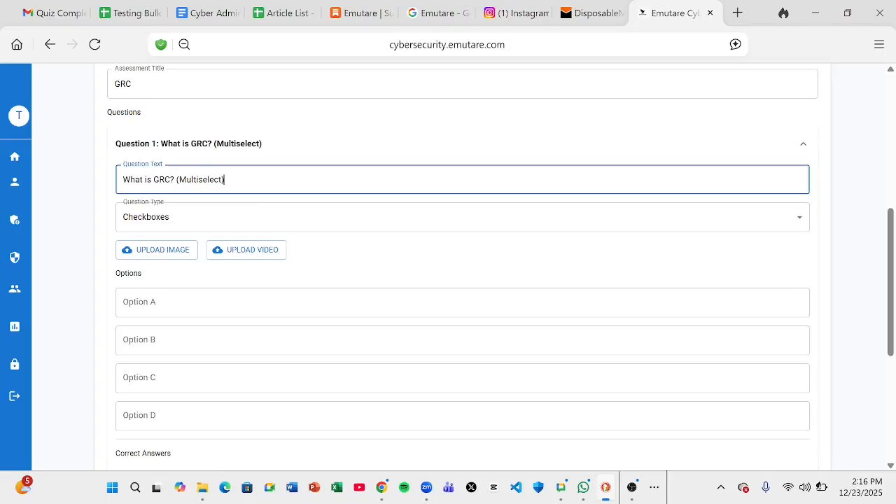
pyautogui.press('BackSpace')
pyautogui.press('BackSpace')
pyautogui.press('BackSpace')
pyautogui.press('BackSpace')
pyautogui.press('BackSpace')
pyautogui.press('BackSpace')
pyautogui.press('BackSpace')
pyautogui.press('BackSpace')
pyautogui.press('BackSpace')
pyautogui.press('BackSpace')
pyautogui.press('BackSpace')
pyautogui.press('BackSpace')
pyautogui.press('BackSpace')
pyautogui.press('BackSpace')
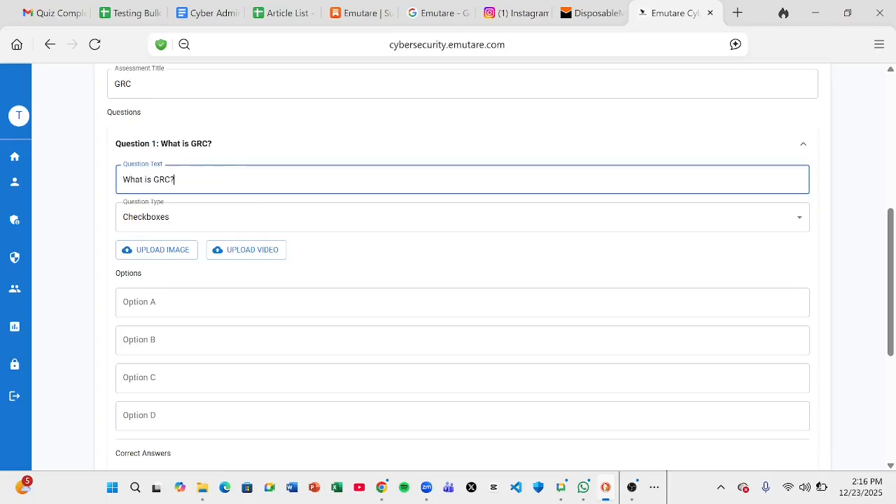
pyautogui.click(196, 220)
pyautogui.click(186, 248)
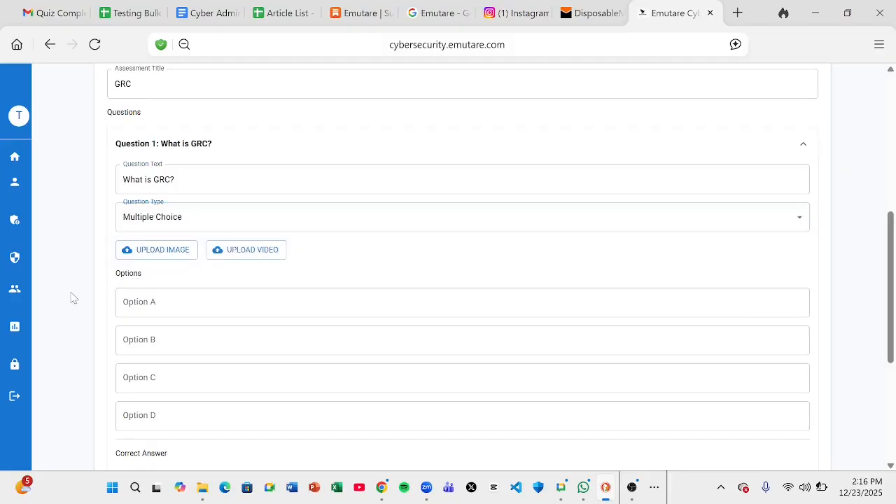
# Enter option A 'governance, Risk and compliance' and option B 'Governance and law'
pyautogui.scroll(-1, 72, 297)
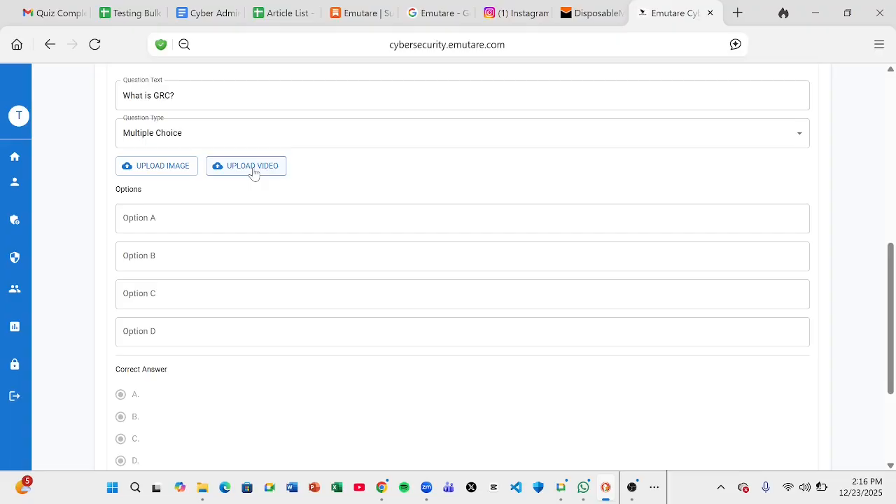
pyautogui.click(253, 218)
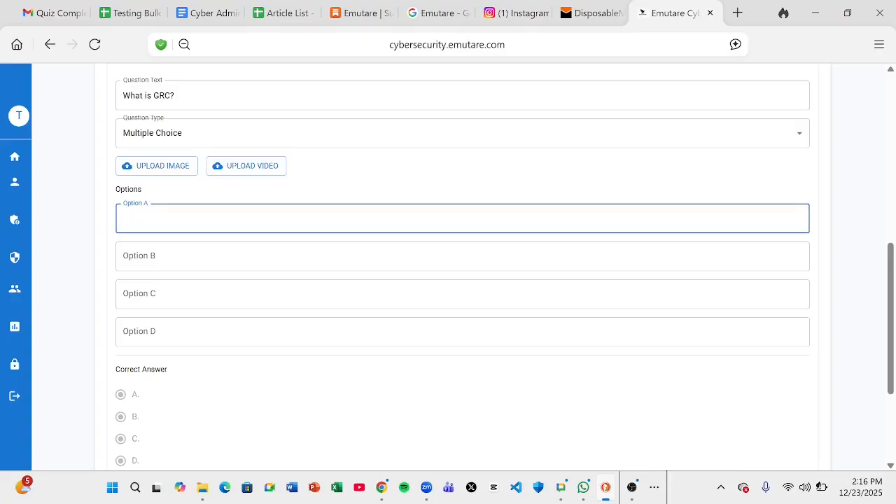
pyautogui.write('governance,')
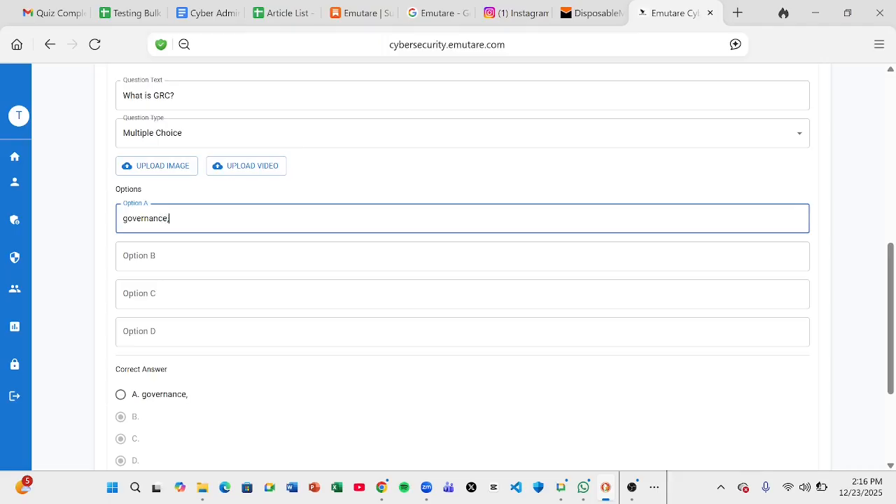
pyautogui.write(' Risk and complian')
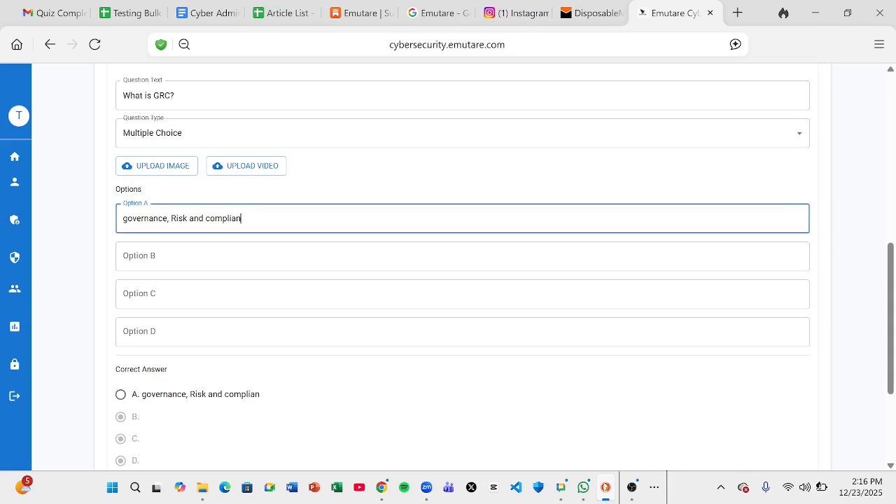
pyautogui.write('ce')
pyautogui.click(177, 245)
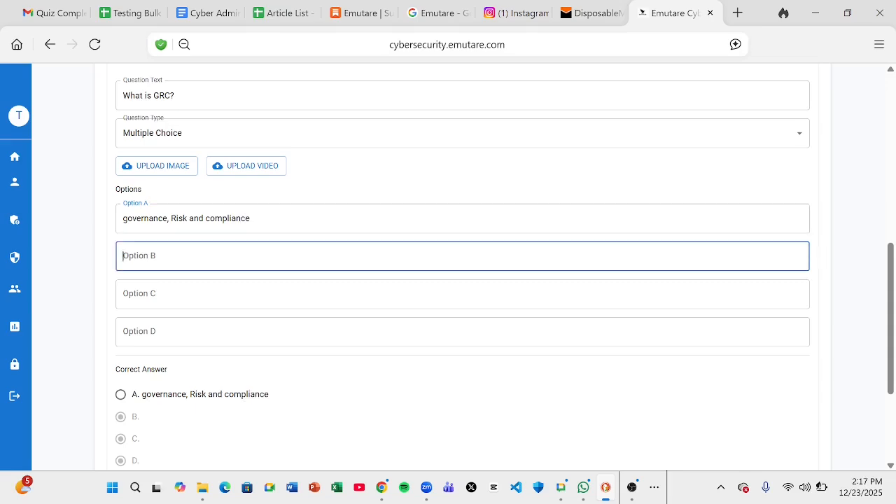
pyautogui.write('Governc')
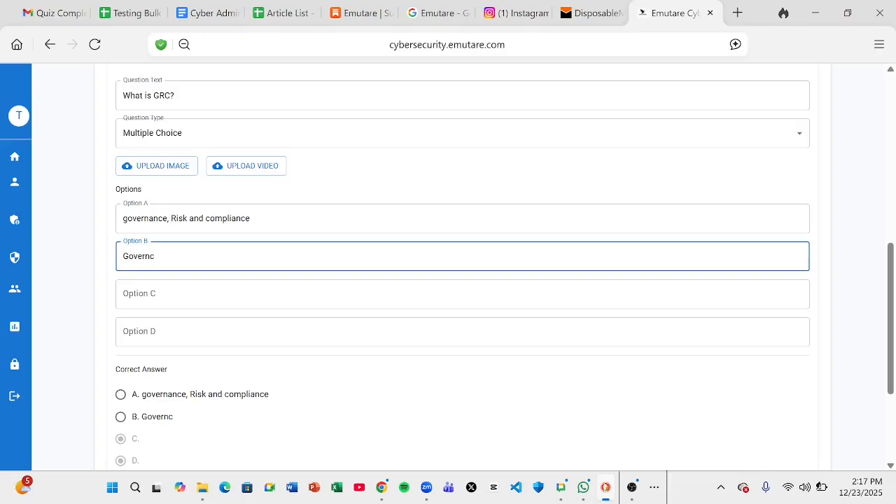
pyautogui.press('BackSpace')
pyautogui.write('ance and law')
# Enter option C about governance and case management and option D 'None of the above'
pyautogui.click(462, 294)
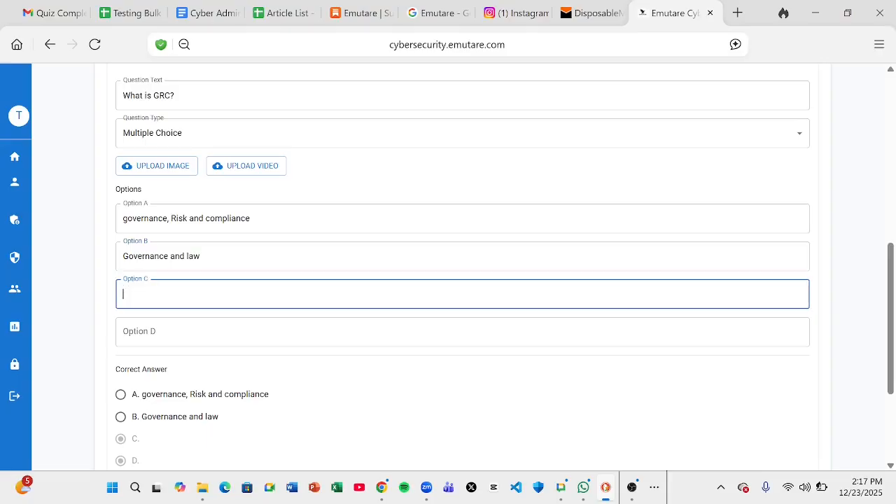
pyautogui.write('Governance, ')
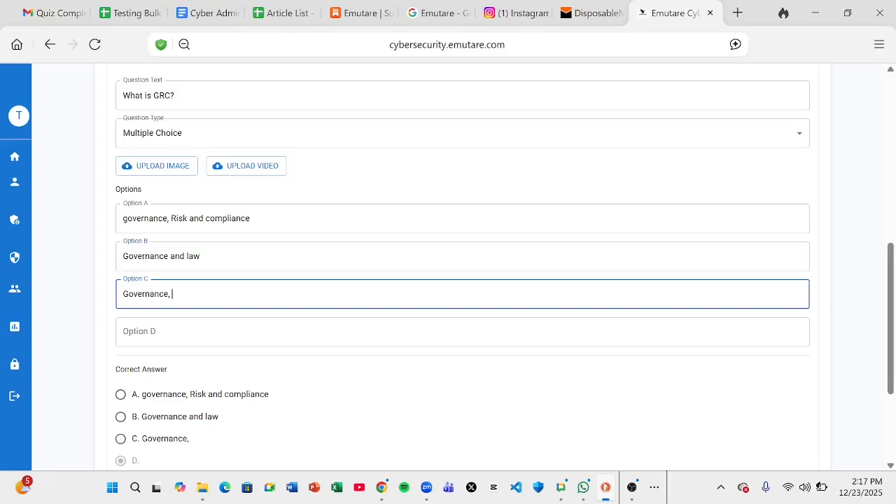
pyautogui.write('rotration')
pyautogui.press('BackSpace')
pyautogui.press('BackSpace')
pyautogui.press('BackSpace')
pyautogui.press('BackSpace')
pyautogui.press('BackSpace')
pyautogui.press('BackSpace')
pyautogui.write('ation and ')
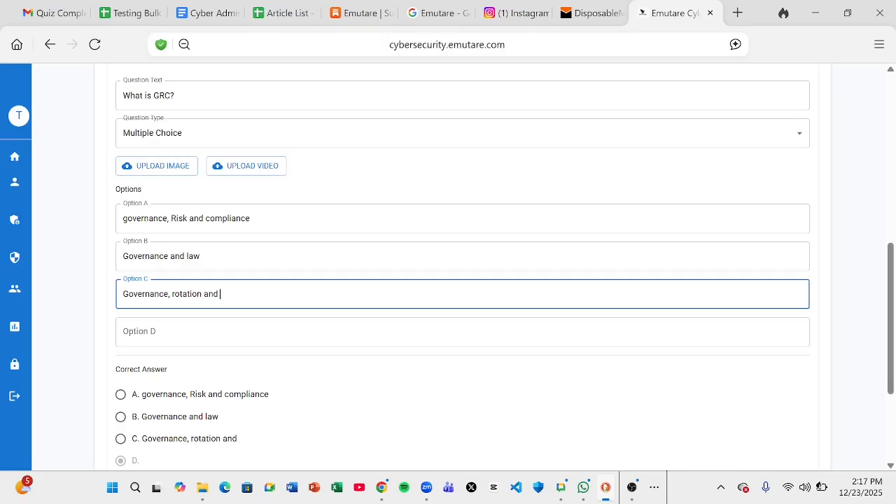
pyautogui.write('case managemnt')
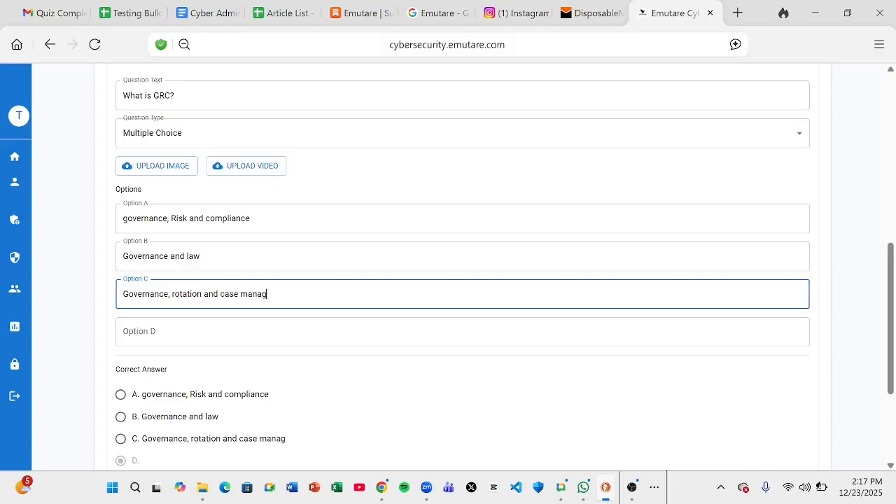
pyautogui.press('BackSpace')
pyautogui.press('BackSpace')
pyautogui.write('ent')
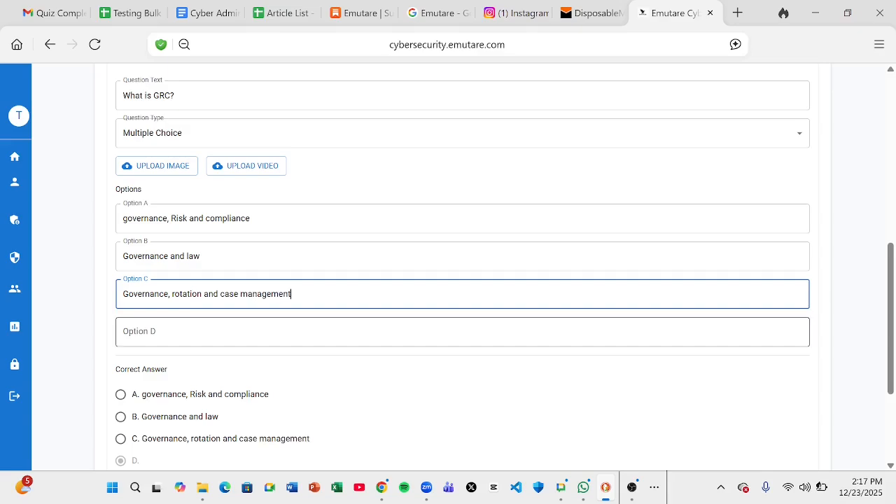
pyautogui.click(176, 324)
pyautogui.write('None of the above')
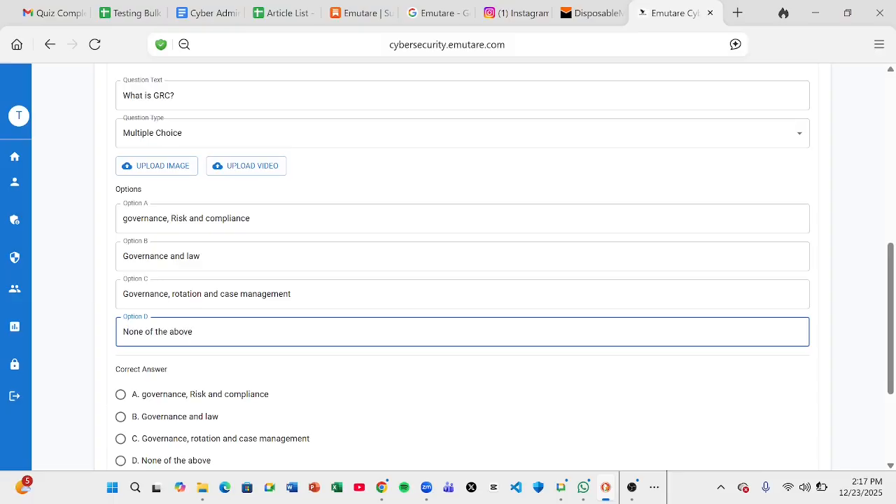
pyautogui.click(77, 333)
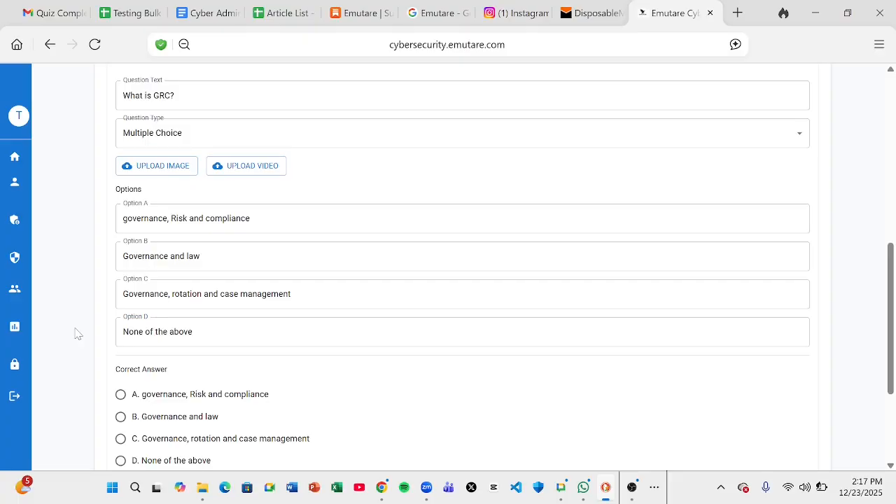
# Mark option A as the correct answer and add a Defence Framework tag
pyautogui.scroll(-1, 77, 333)
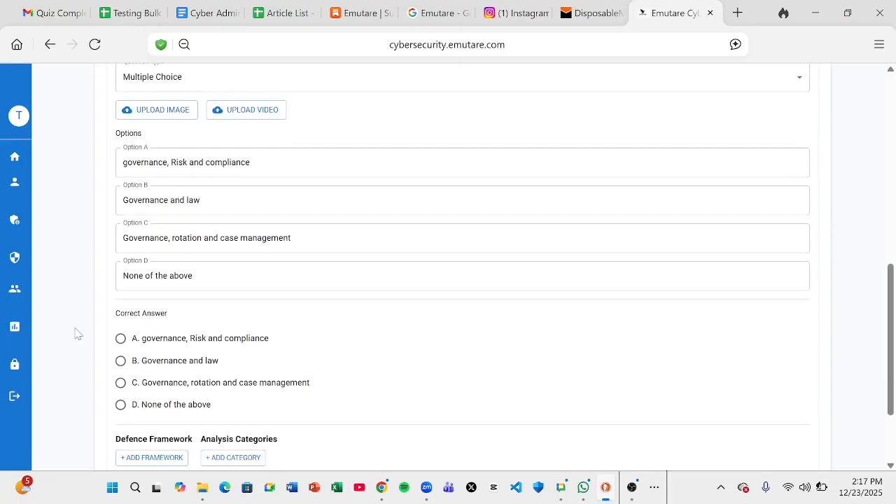
pyautogui.click(119, 339)
pyautogui.scroll(-2, 80, 336)
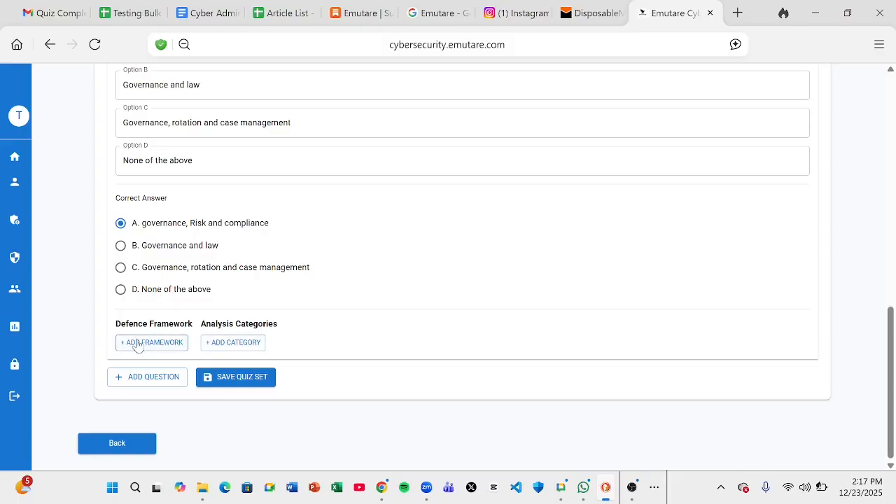
pyautogui.click(134, 343)
pyautogui.click(130, 344)
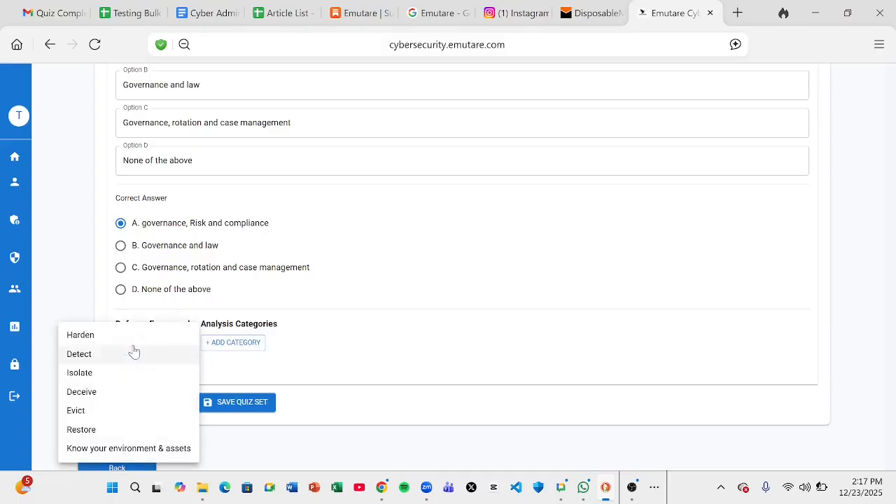
# Set the framework tag to Know your environment & assets / Digital Environment
pyautogui.click(132, 449)
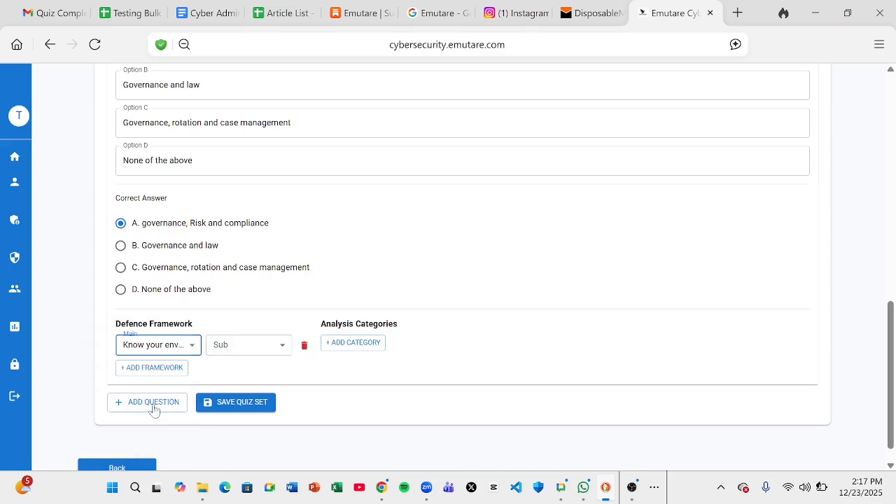
pyautogui.click(233, 346)
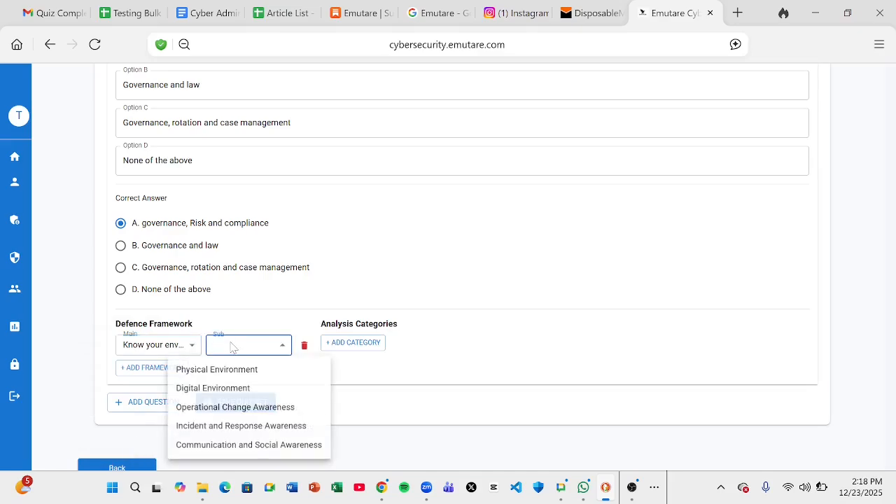
pyautogui.click(226, 388)
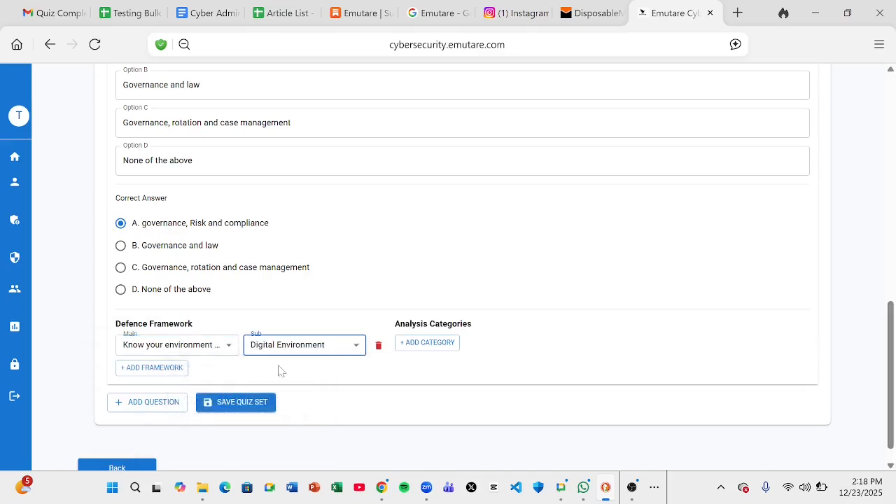
# Add an analysis category tag of State with sub-category Condition
pyautogui.click(413, 346)
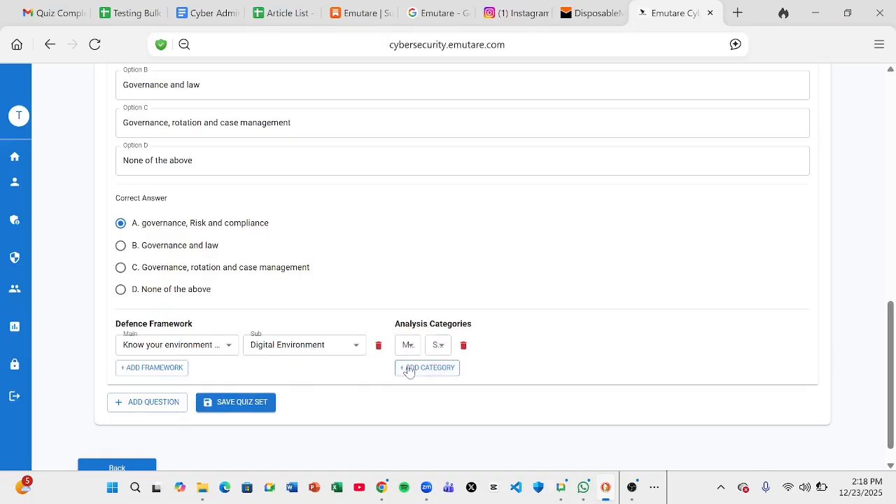
pyautogui.click(407, 347)
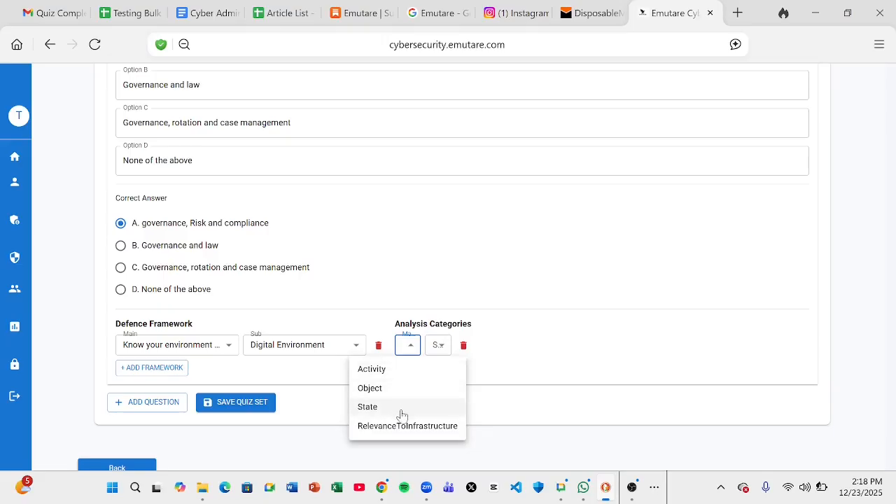
pyautogui.click(401, 413)
pyautogui.click(450, 345)
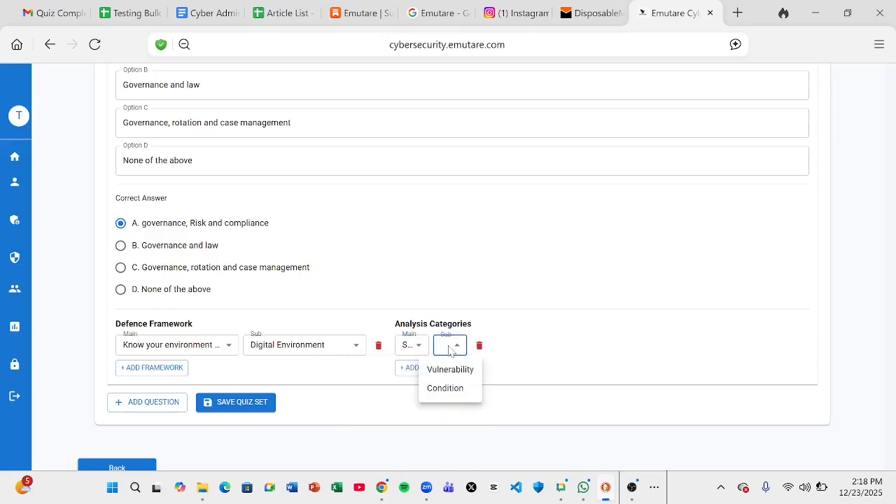
pyautogui.click(453, 389)
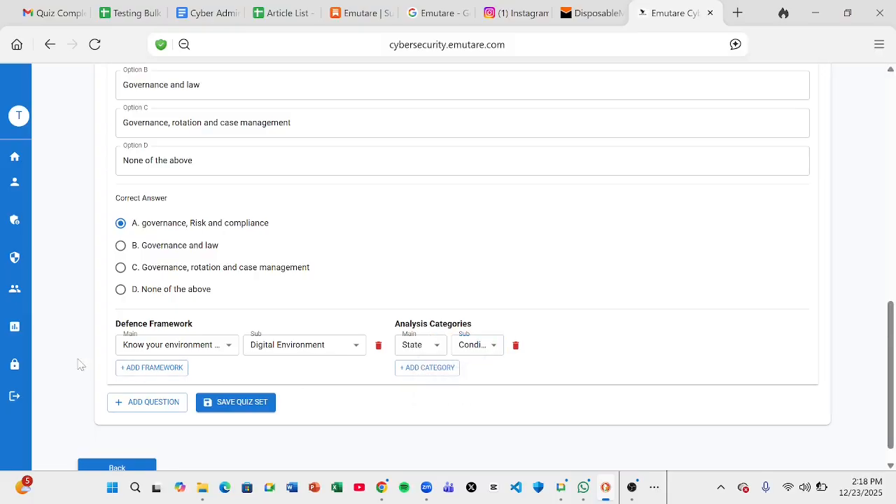
pyautogui.scroll(-1, 79, 364)
pyautogui.scroll(5, 79, 364)
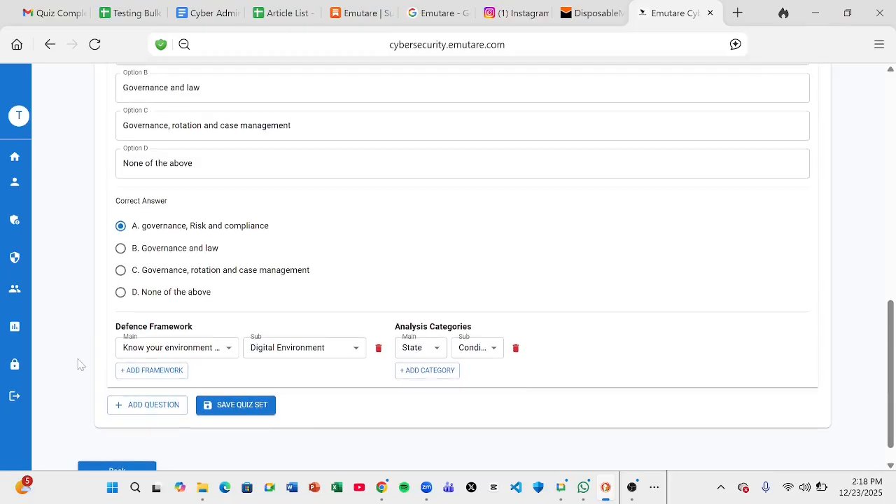
pyautogui.scroll(-2, 79, 365)
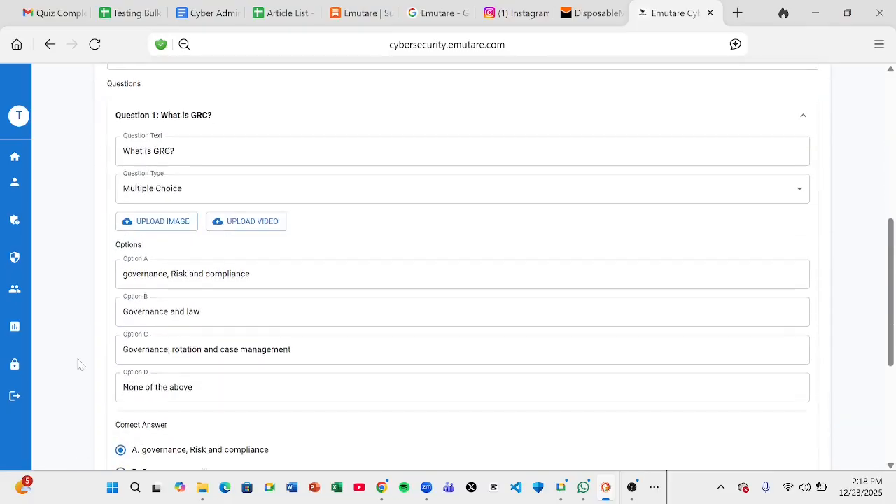
pyautogui.scroll(3, 79, 364)
pyautogui.scroll(-6, 79, 365)
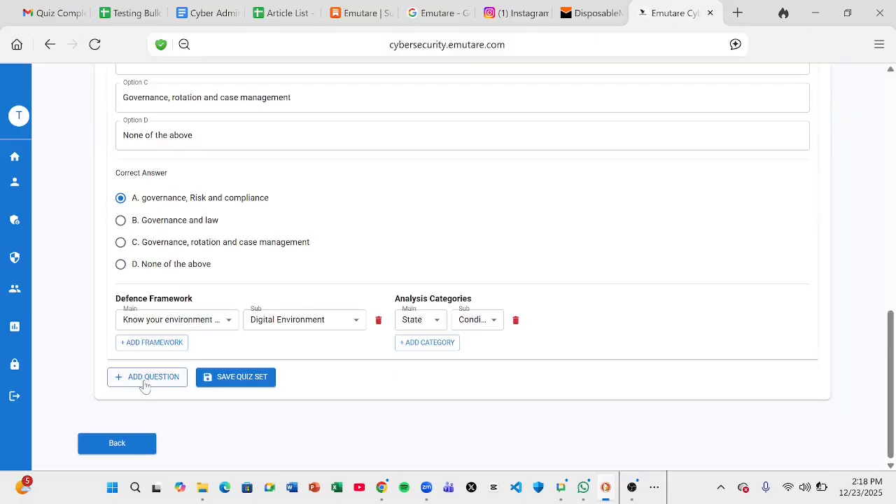
pyautogui.scroll(4, 79, 252)
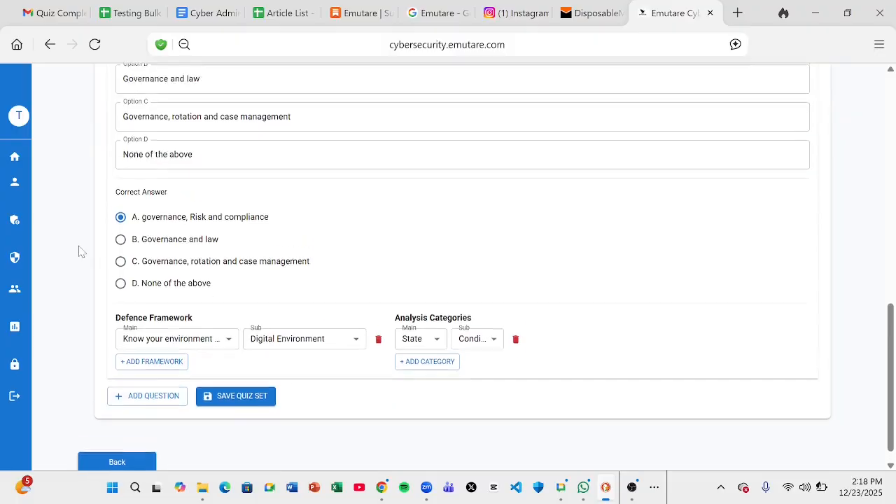
pyautogui.scroll(-4, 79, 252)
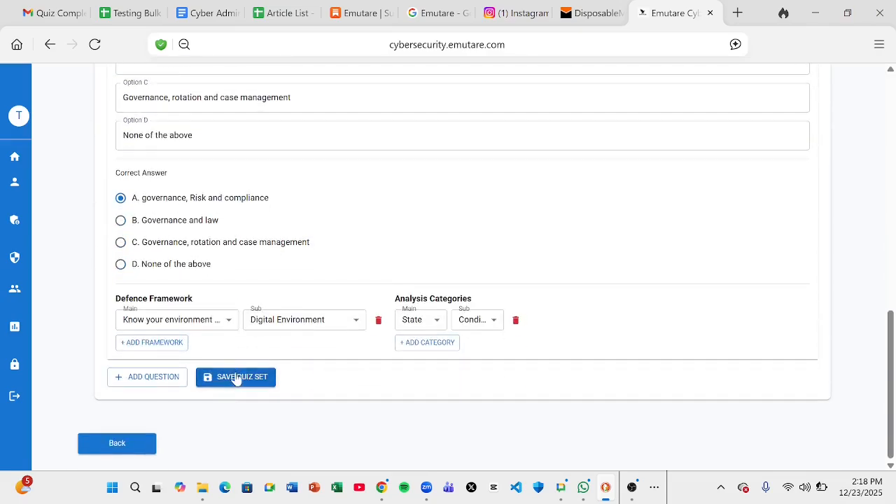
# Save the GRC quiz set and confirm it is listed with 1 question as Draft
pyautogui.click(238, 383)
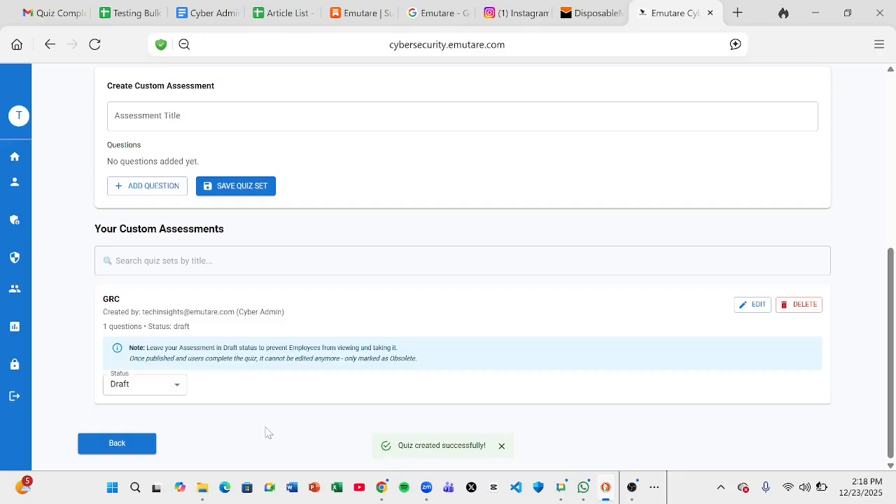
pyautogui.scroll(5, 266, 432)
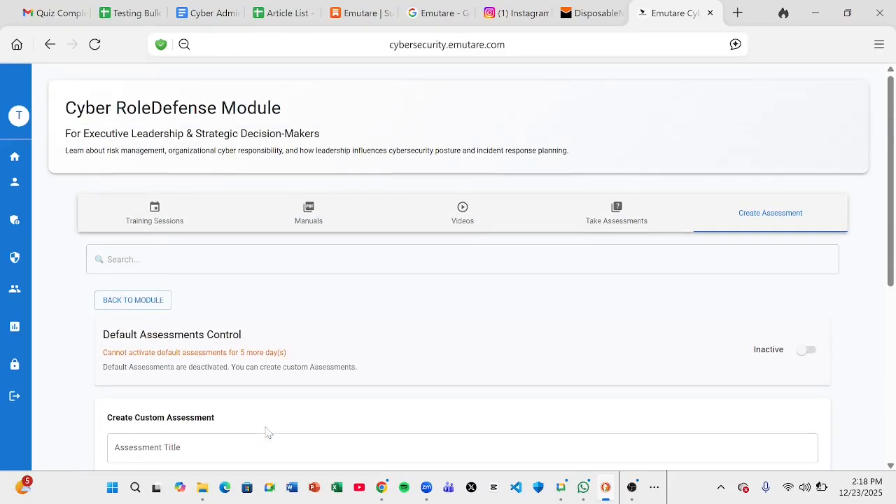
pyautogui.scroll(-5, 266, 432)
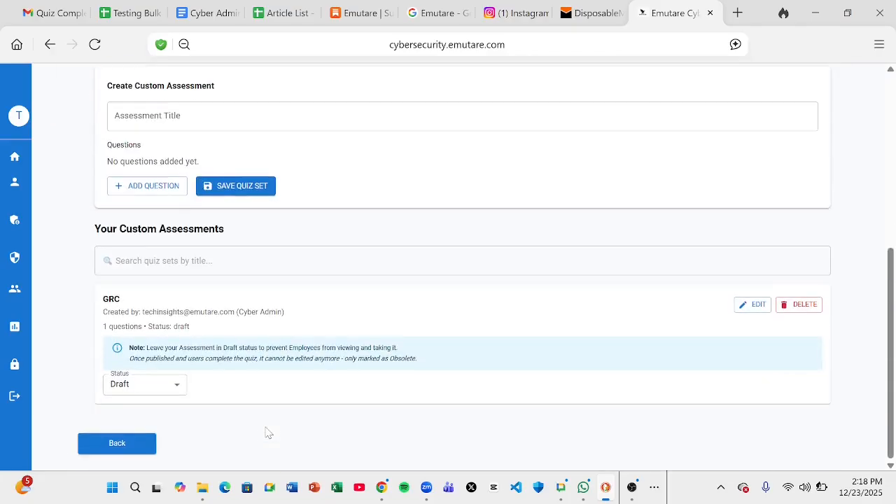
pyautogui.click(631, 487)
pyautogui.click(141, 384)
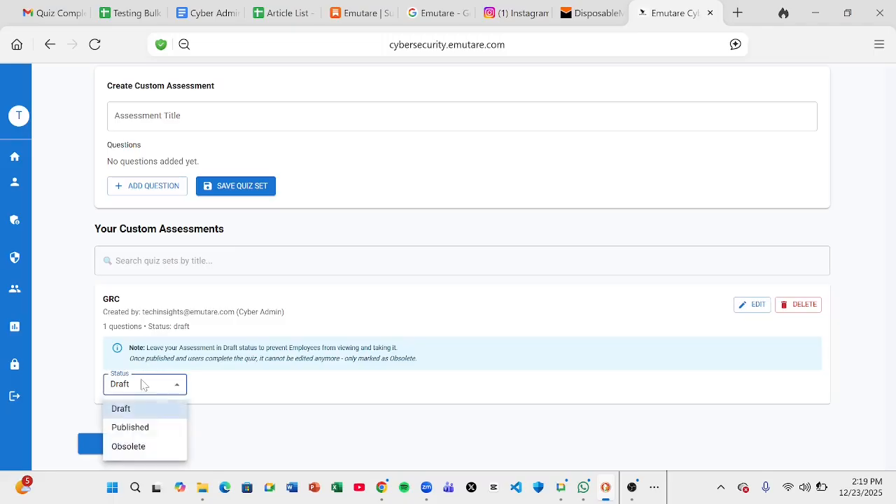
pyautogui.click(139, 429)
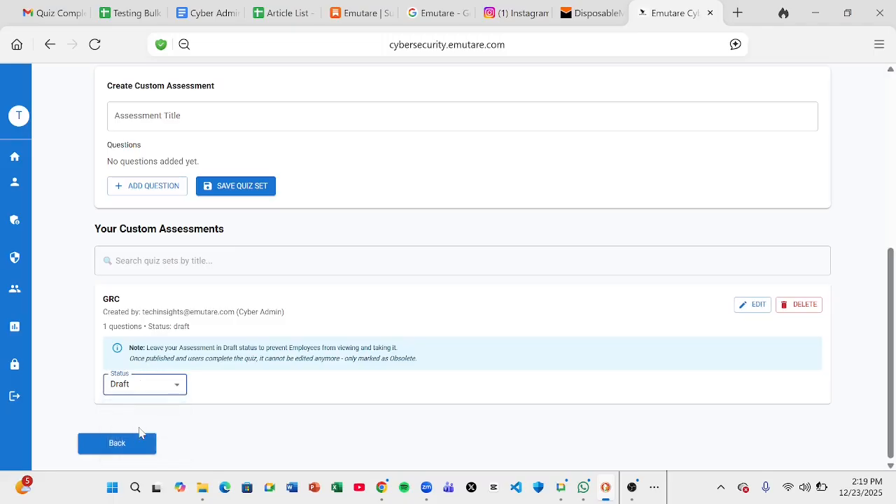
pyautogui.click(259, 419)
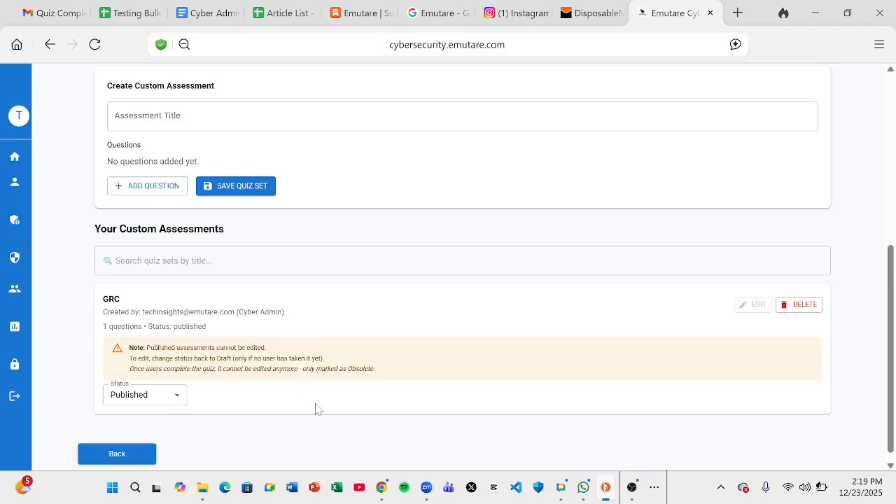
pyautogui.click(175, 404)
pyautogui.click(147, 410)
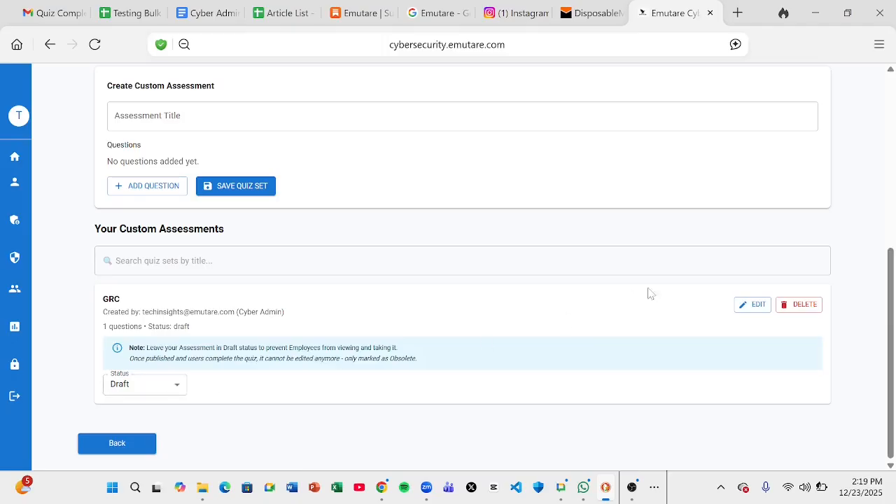
pyautogui.click(750, 306)
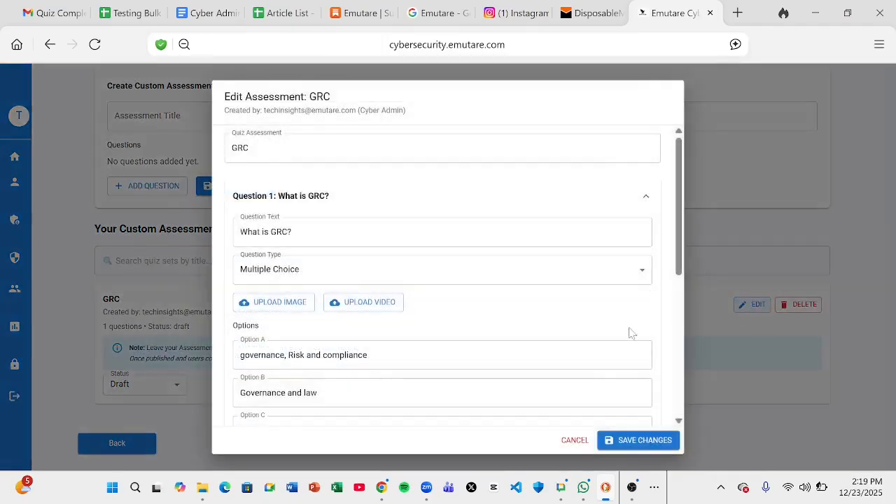
pyautogui.moveTo(679, 251); pyautogui.dragTo(683, 419)
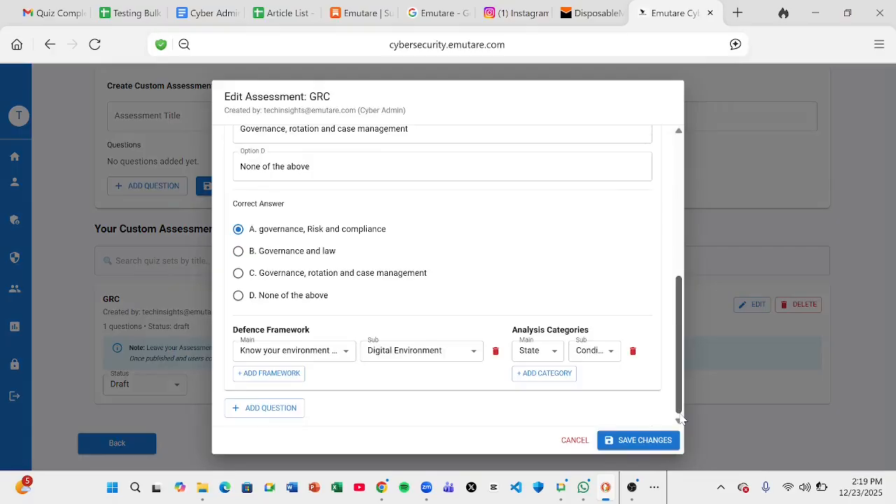
pyautogui.click(639, 441)
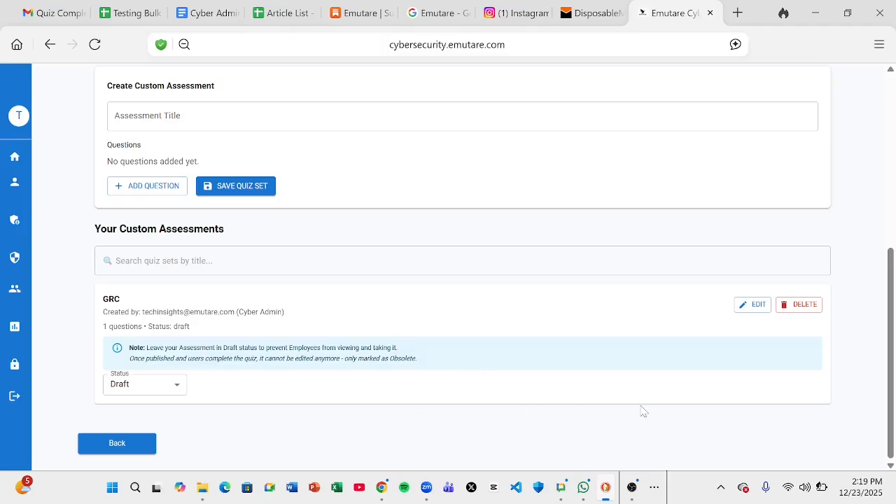
# Delete the GRC custom assessment and reload the module page
pyautogui.click(805, 305)
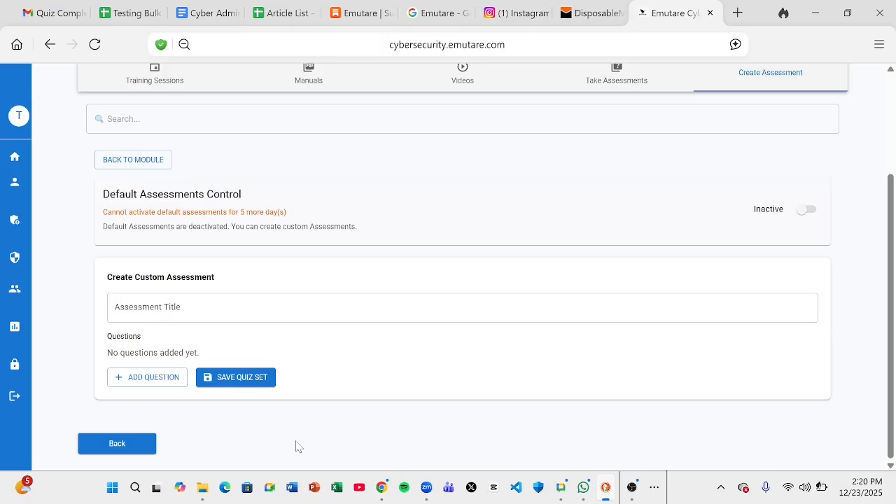
pyautogui.scroll(2, 296, 445)
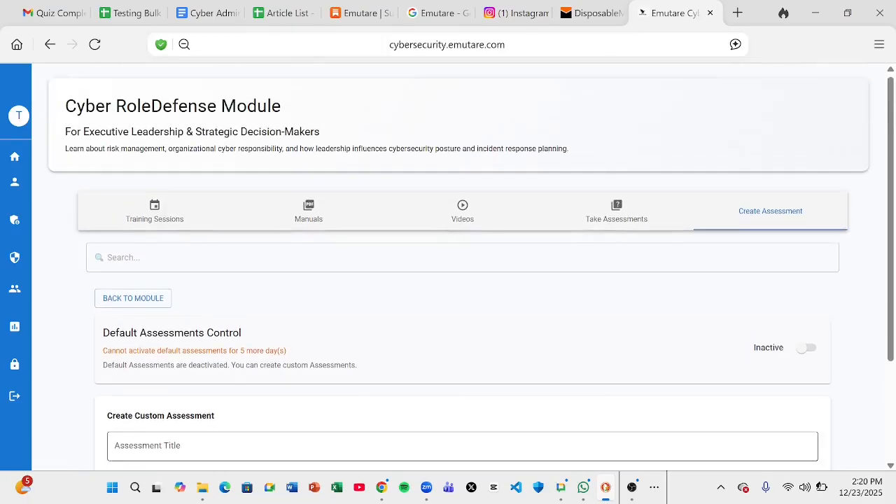
pyautogui.scroll(-2, 296, 445)
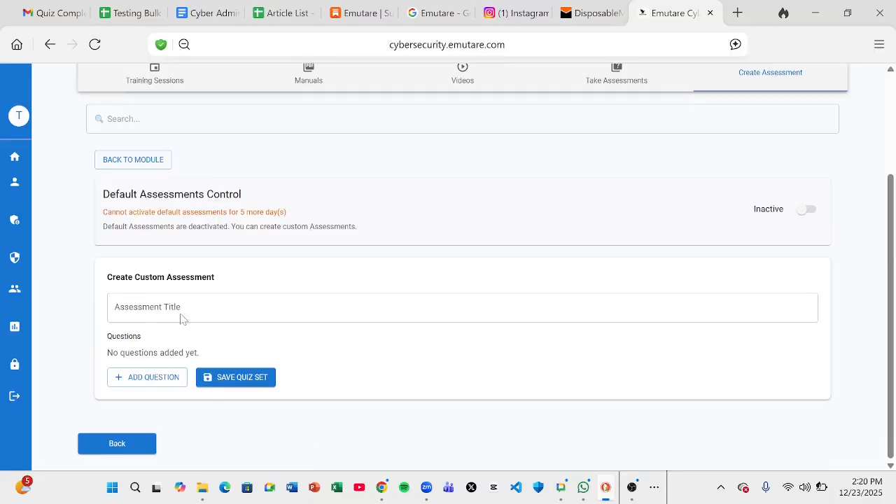
pyautogui.click(94, 45)
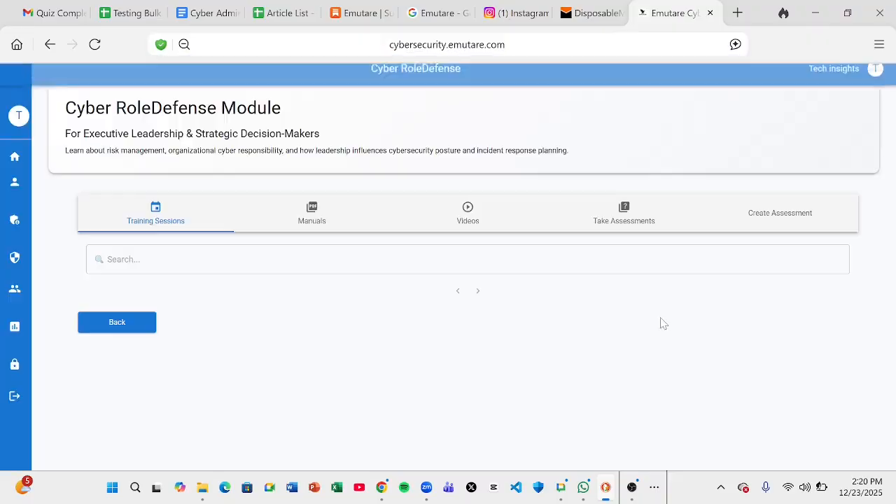
# Reopen the Create Assessment tab and scroll through the empty custom assessment form
pyautogui.click(782, 224)
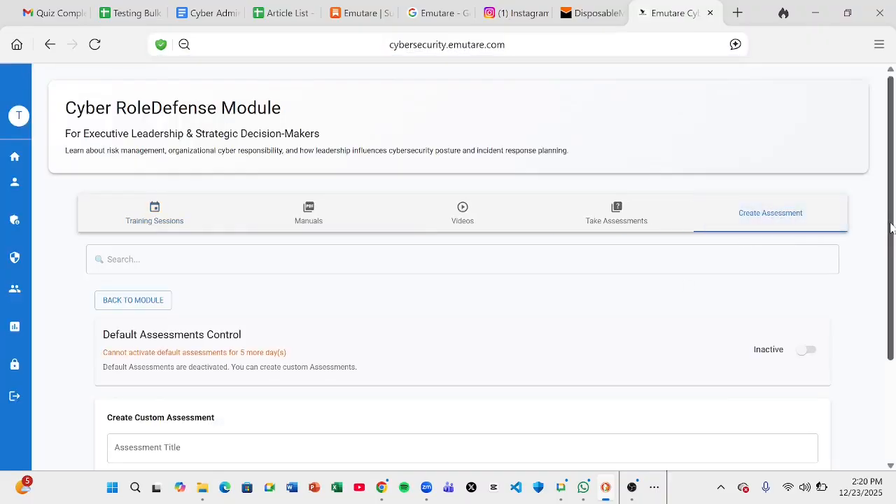
pyautogui.moveTo(891, 227); pyautogui.dragTo(875, 376)
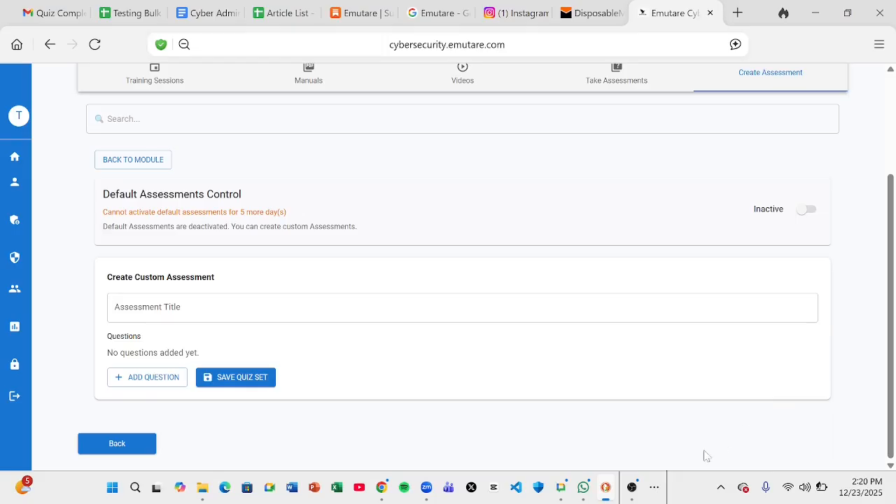
pyautogui.click(632, 495)
pyautogui.scroll(1, 867, 295)
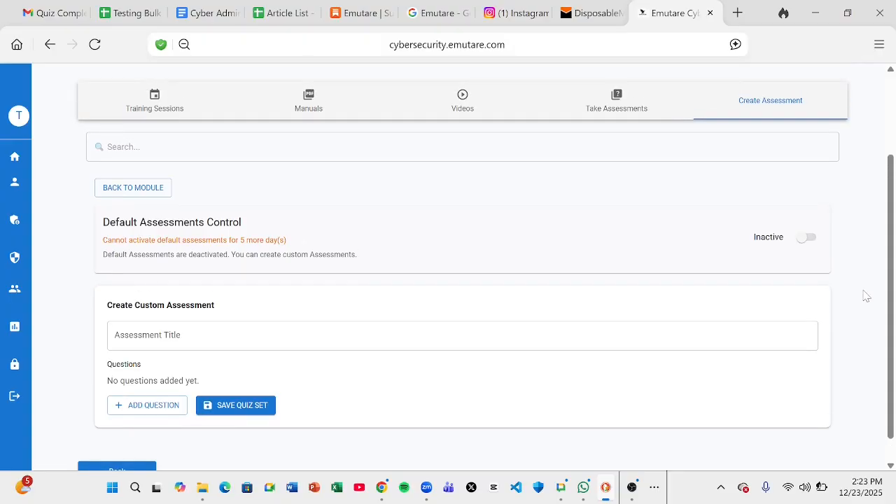
pyautogui.scroll(-1, 866, 295)
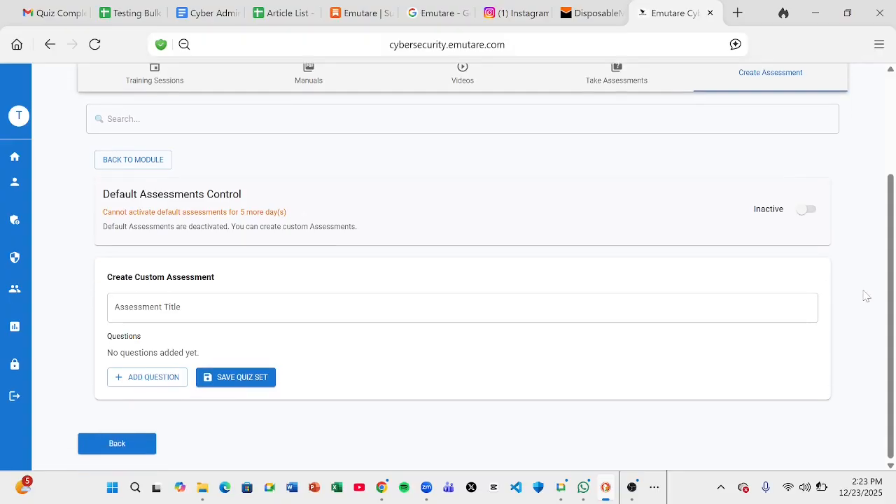
pyautogui.scroll(3, 867, 296)
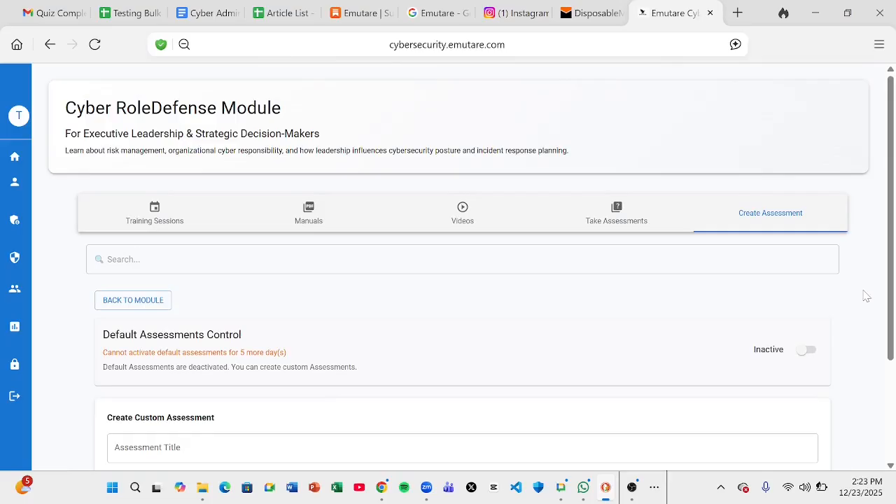
pyautogui.scroll(-3, 866, 295)
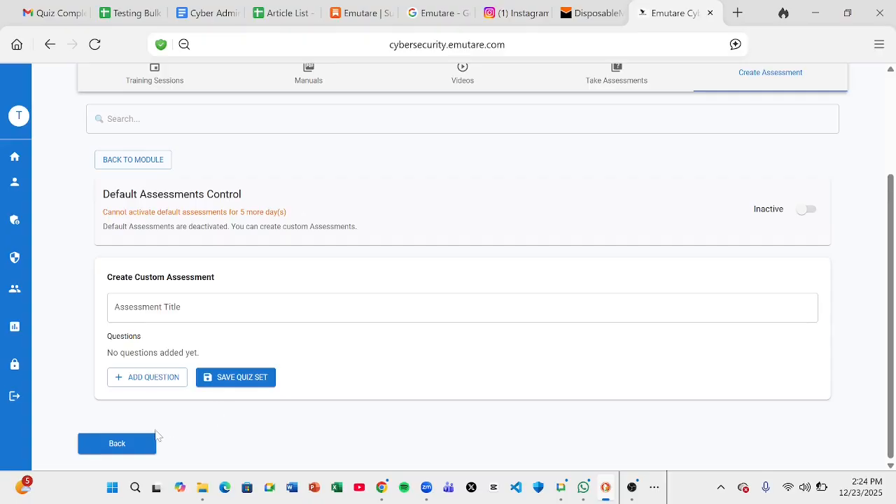
# Go back and bring up the Customer & Service Delivery module's custom assessments list
pyautogui.click(136, 446)
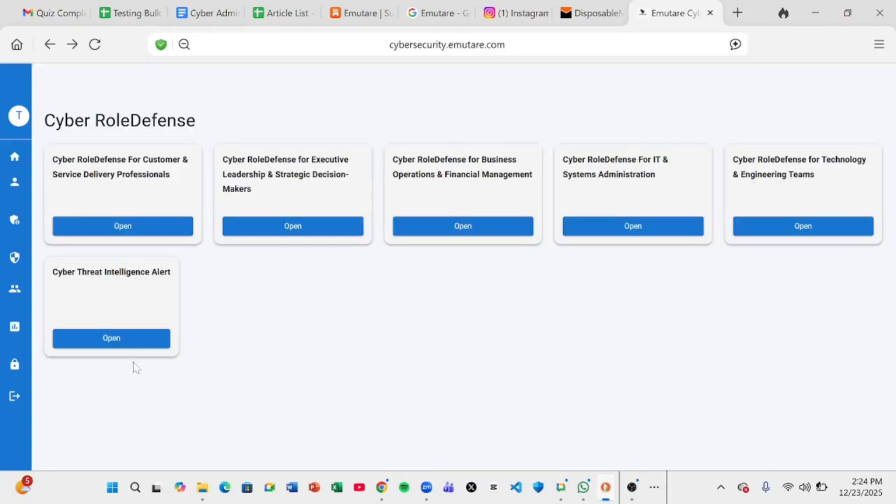
pyautogui.click(133, 226)
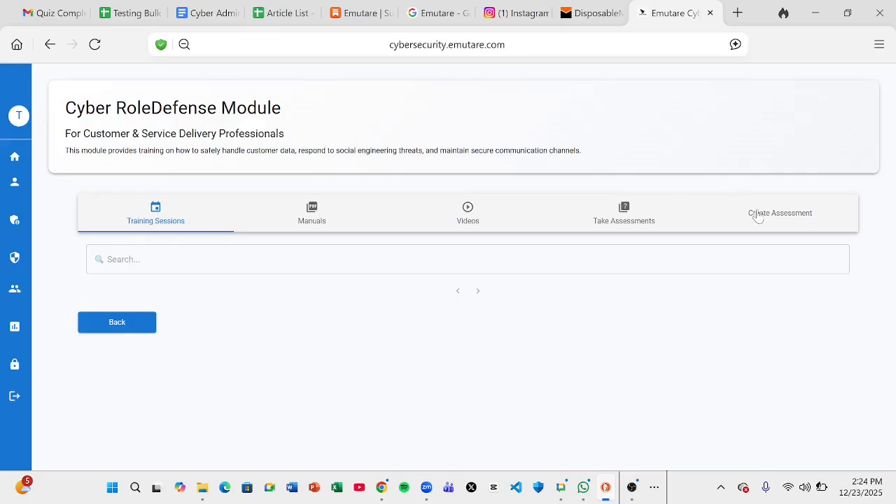
pyautogui.click(760, 219)
pyautogui.moveTo(891, 196); pyautogui.dragTo(892, 364)
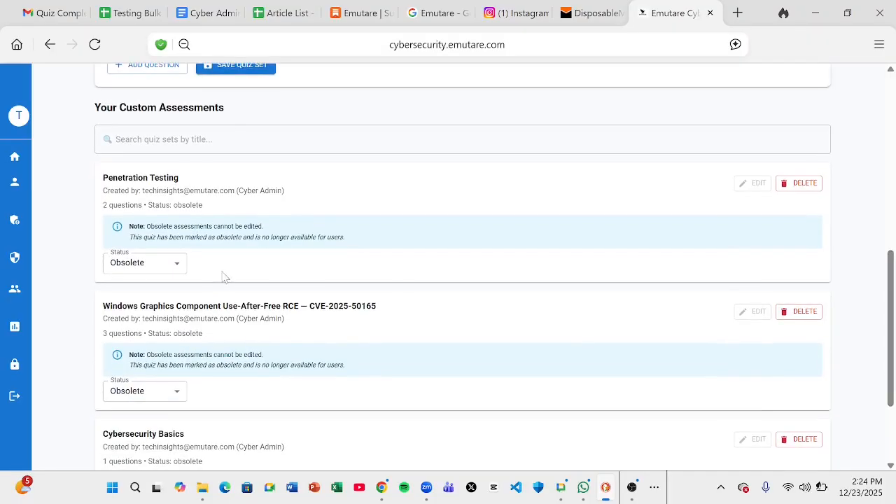
# Switch the Penetration Testing assessment's status to Published, then delete it
pyautogui.click(172, 266)
pyautogui.click(158, 314)
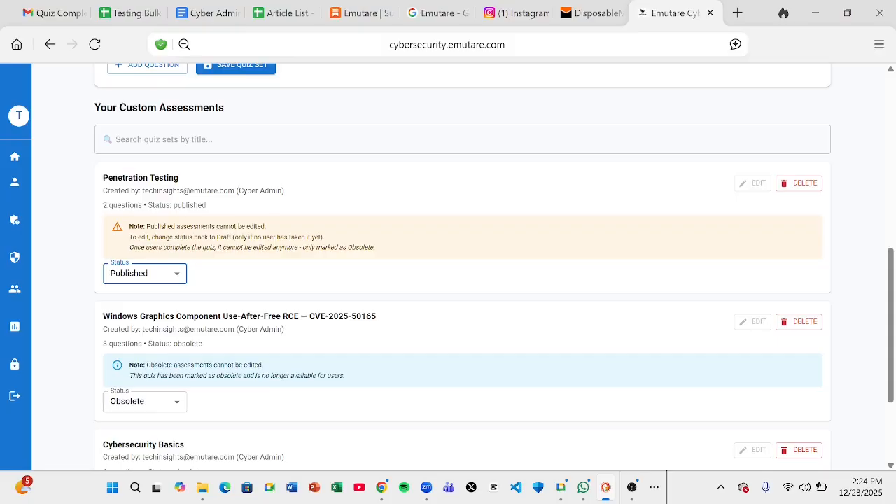
pyautogui.click(404, 204)
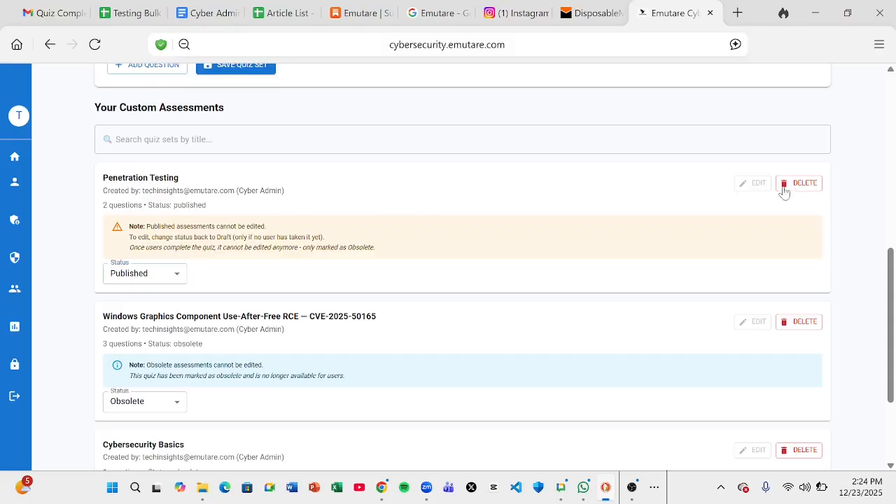
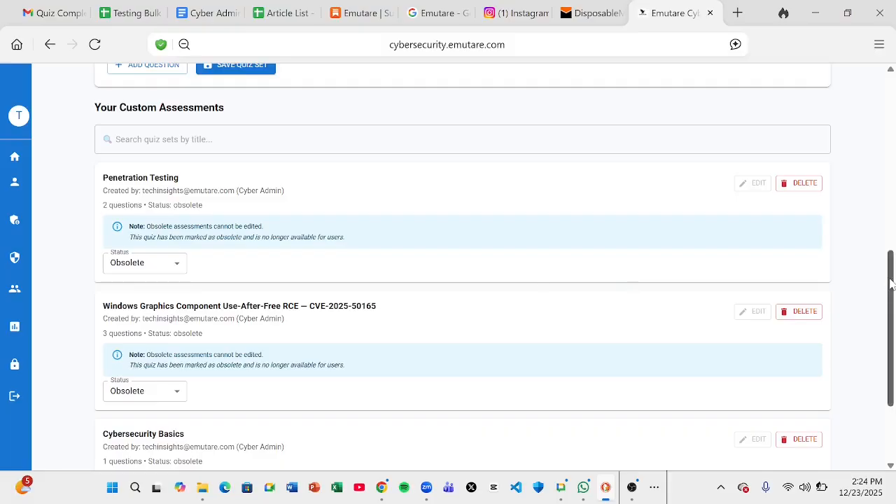
# Scroll the custom assessments list, highlighting the Penetration Testing and Cybersecurity Basics titles
pyautogui.moveTo(892, 284); pyautogui.dragTo(894, 350)
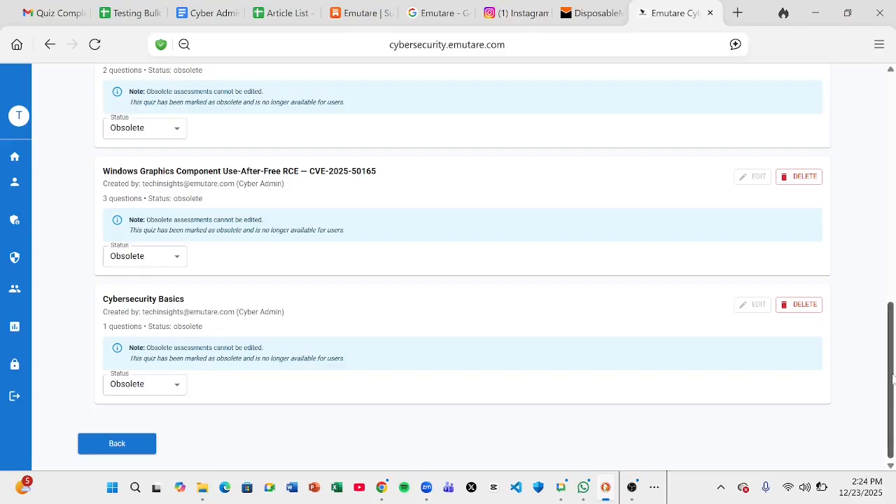
pyautogui.click(632, 487)
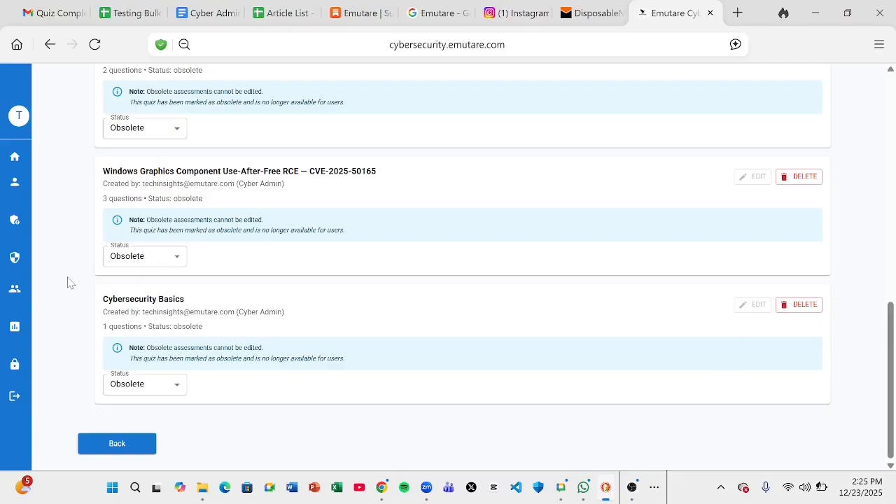
pyautogui.scroll(3, 68, 280)
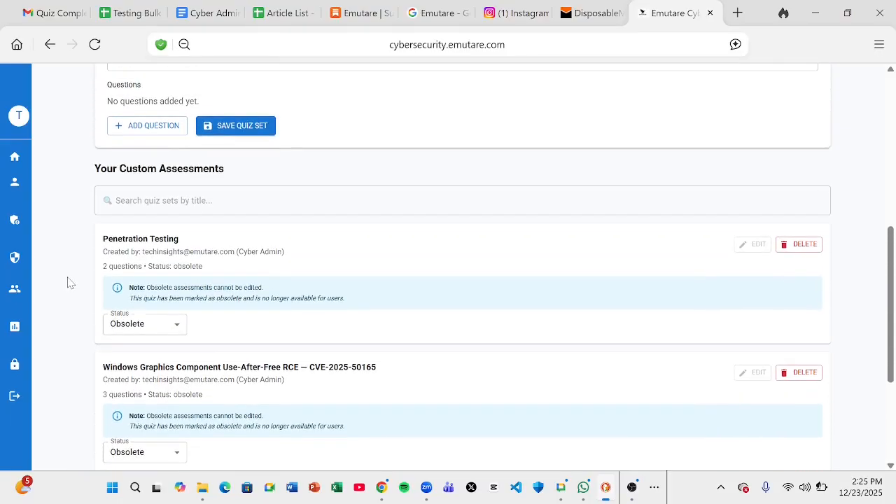
pyautogui.moveTo(103, 267); pyautogui.dragTo(180, 268)
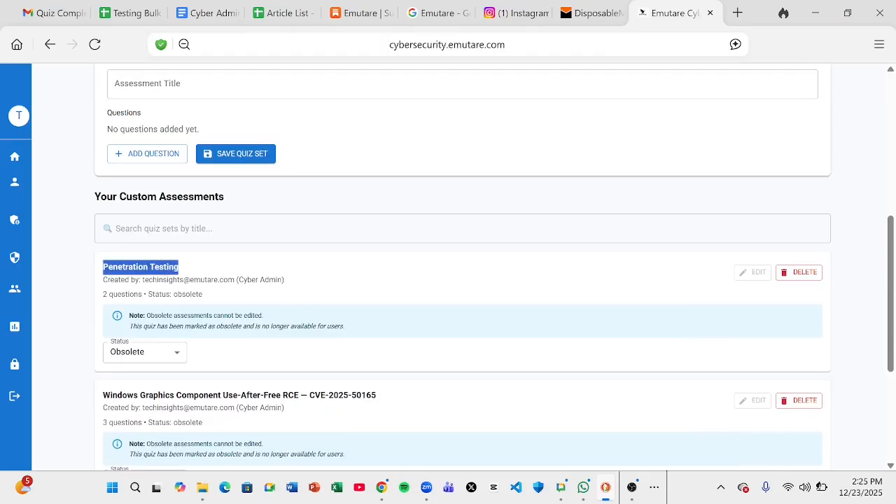
pyautogui.click(59, 307)
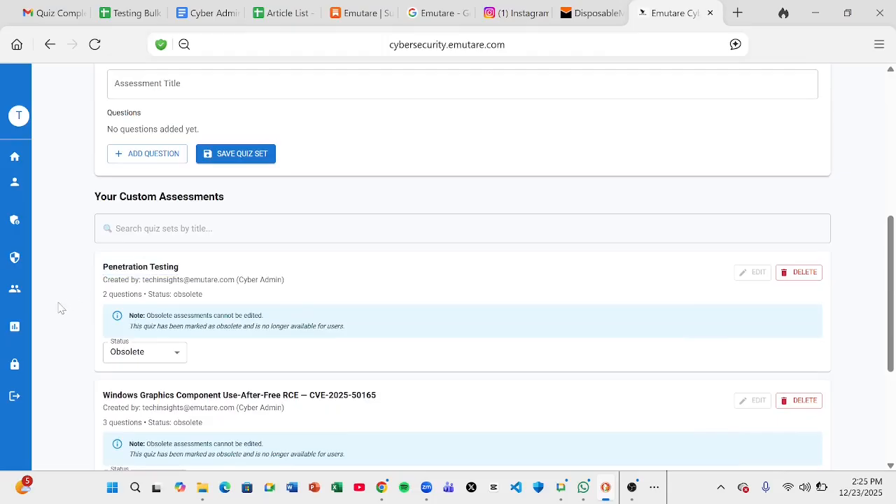
pyautogui.scroll(-3, 60, 307)
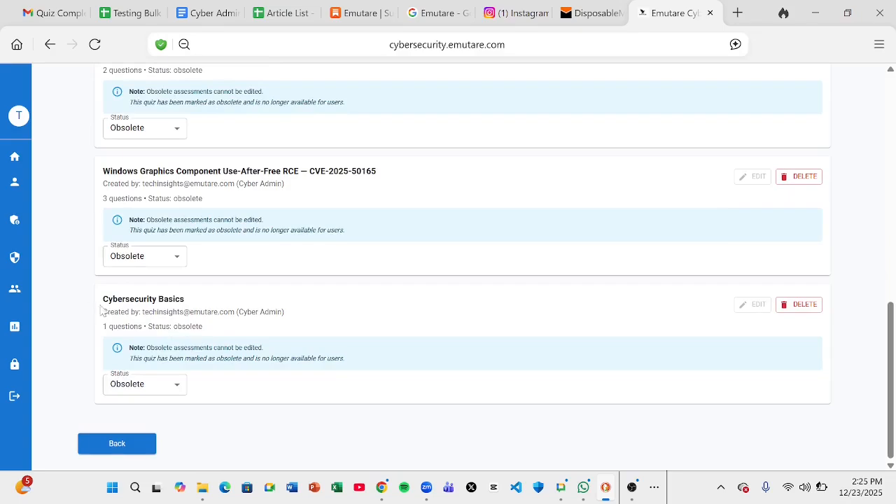
pyautogui.moveTo(103, 299); pyautogui.dragTo(184, 300)
pyautogui.hotkey('ctrl', 'c')
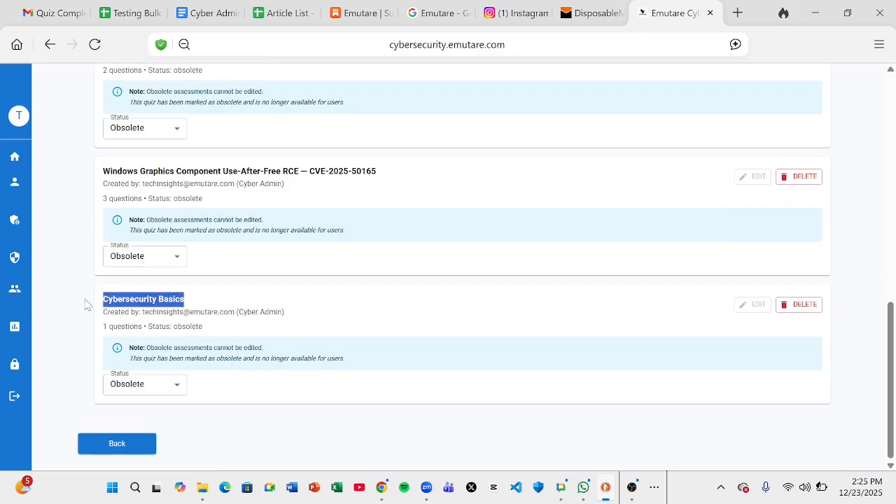
pyautogui.click(44, 287)
pyautogui.scroll(4, 44, 287)
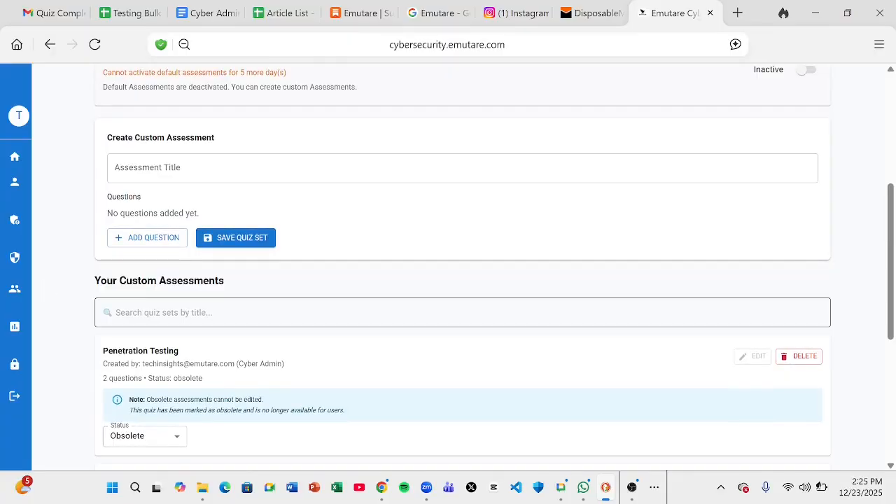
# Search the quiz sets for 'Cybersecurity Basics', then go back to the training modules list
pyautogui.click(165, 312)
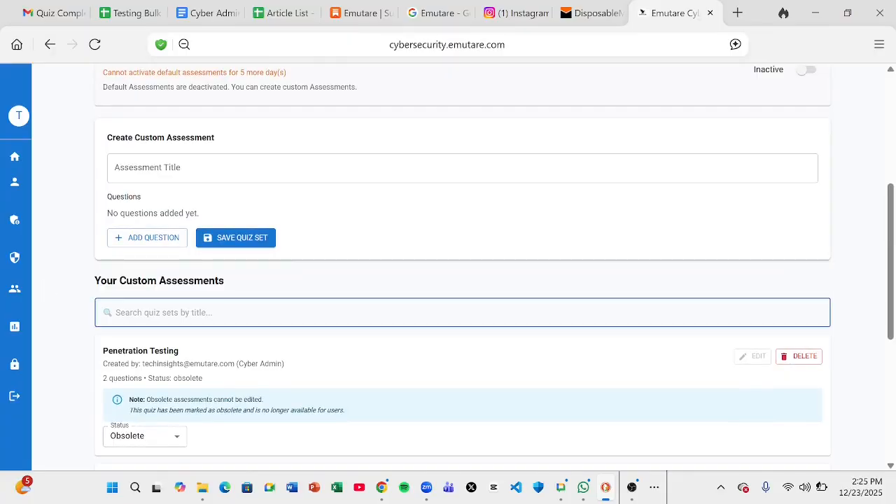
pyautogui.hotkey('ctrl', 'v')
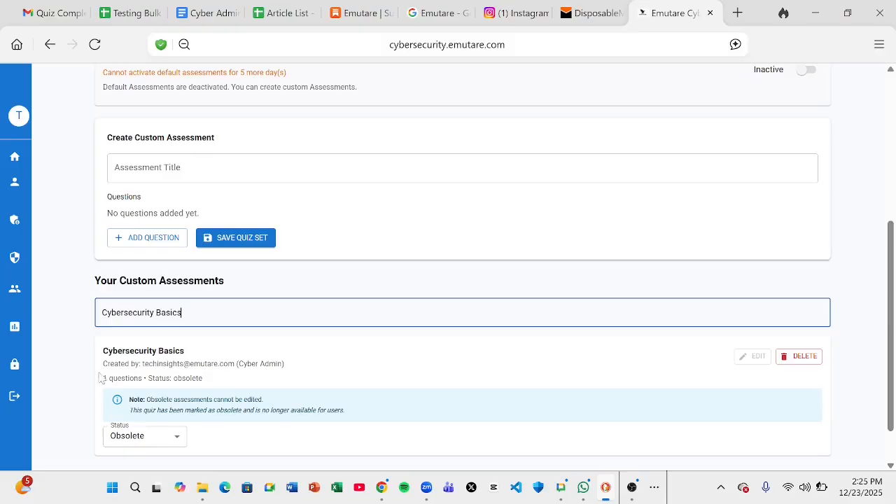
pyautogui.click(83, 390)
pyautogui.scroll(-1, 83, 390)
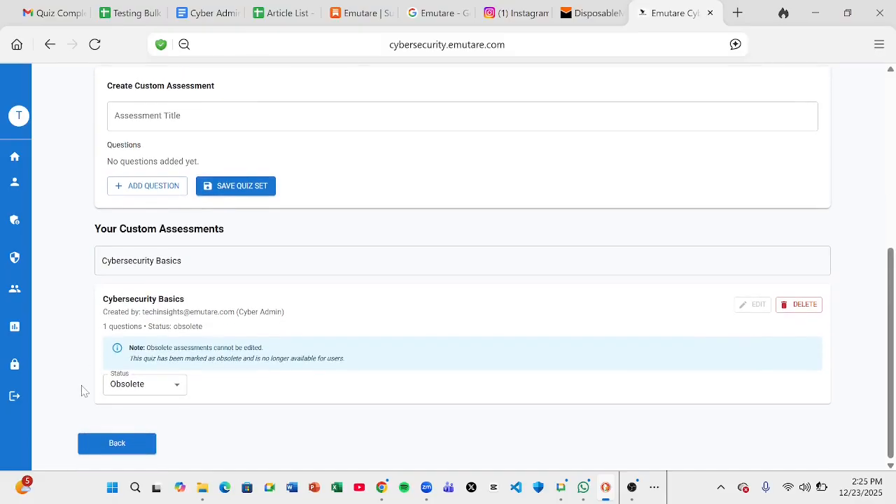
pyautogui.click(133, 448)
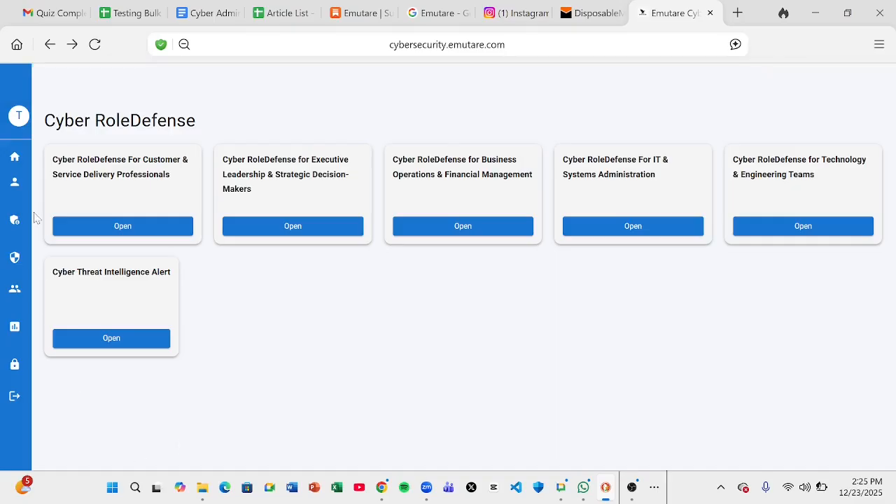
# Via Home and Current Subscription, open the Customer & Service Delivery Professionals module
pyautogui.moveTo(11, 175)
pyautogui.click(40, 190)
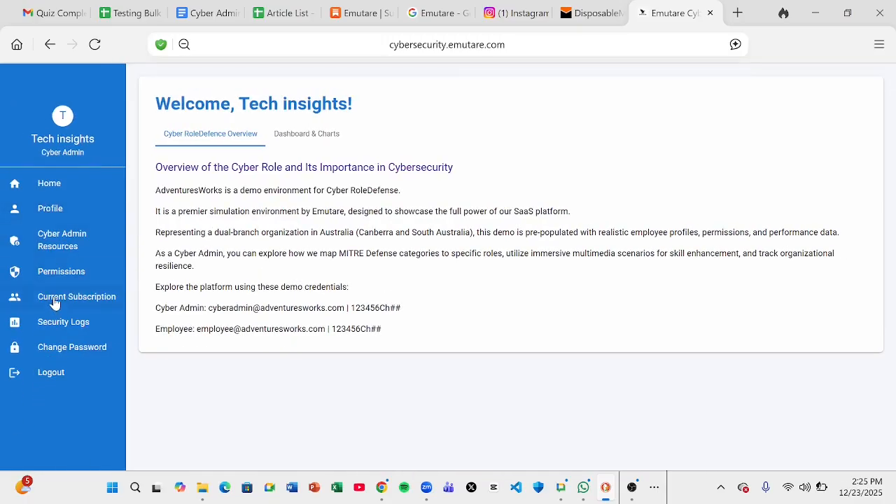
pyautogui.click(55, 303)
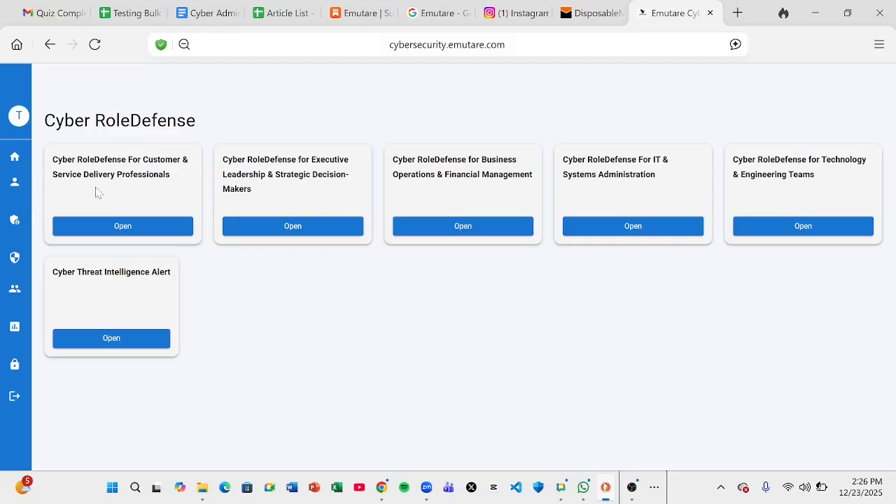
pyautogui.click(140, 235)
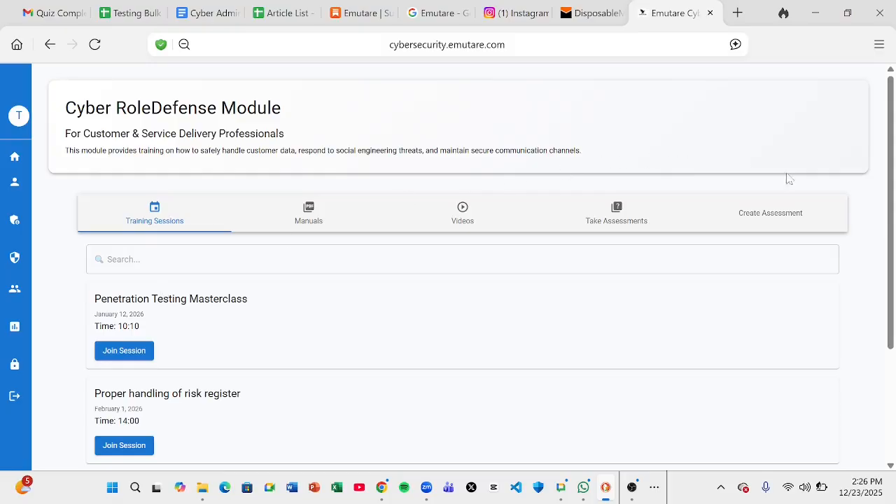
pyautogui.moveTo(886, 182); pyautogui.dragTo(894, 238)
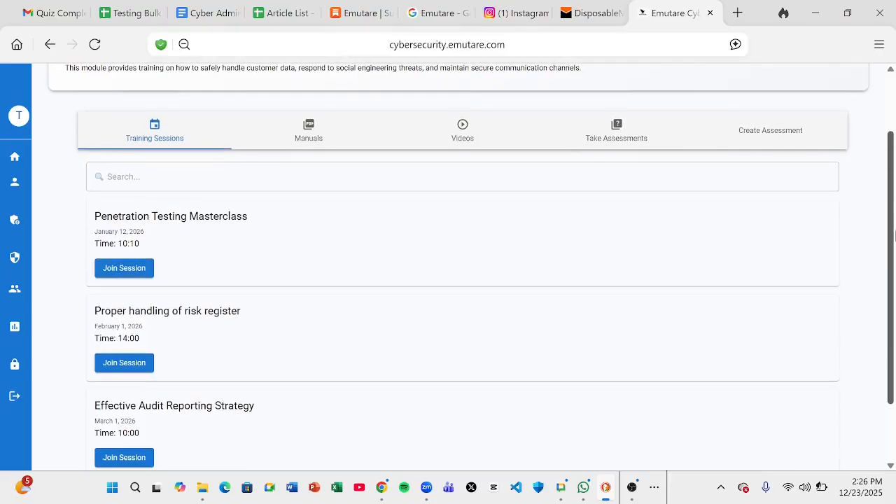
pyautogui.moveTo(895, 238); pyautogui.dragTo(880, 172)
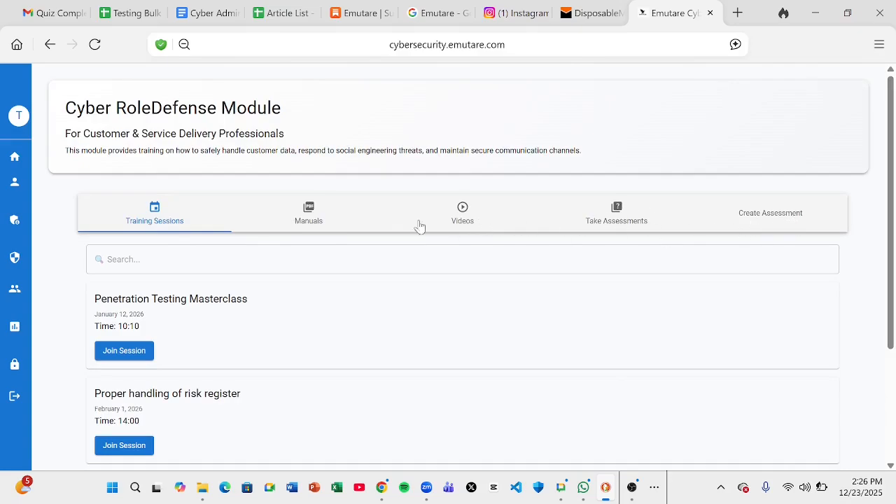
# Switch the module to its Manuals tab and highlight the subtitle and first manual title
pyautogui.click(320, 223)
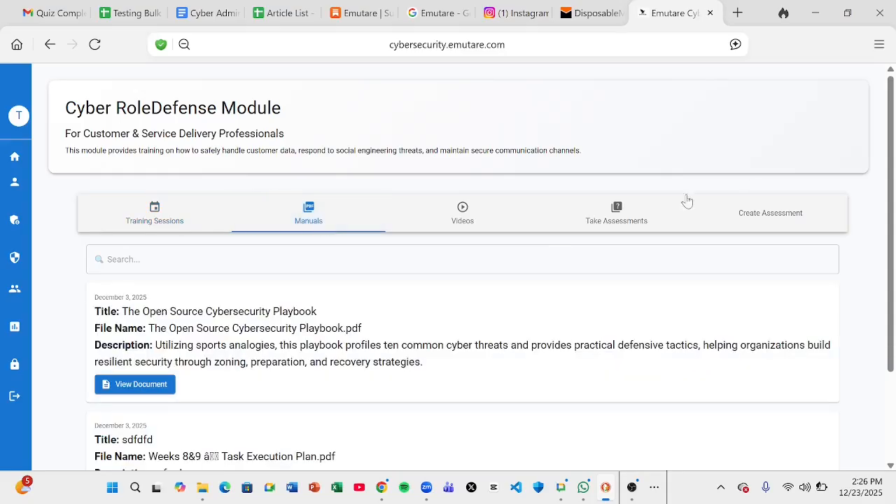
pyautogui.moveTo(889, 185); pyautogui.dragTo(891, 286)
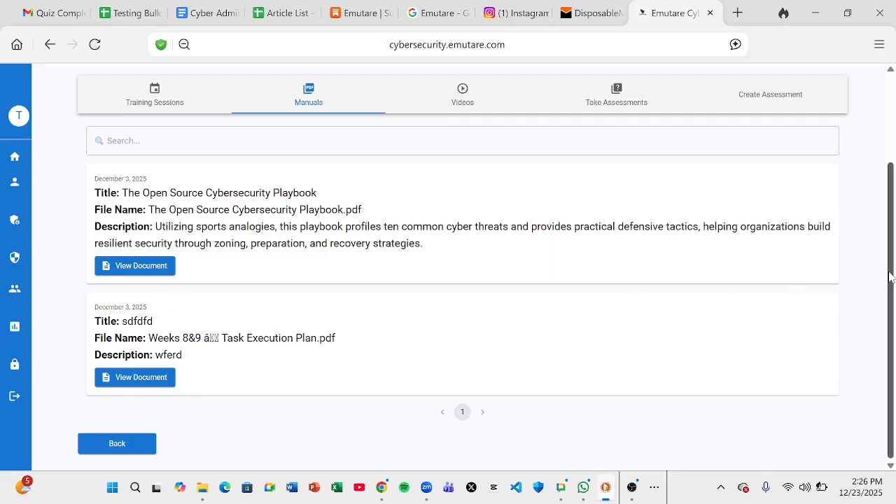
pyautogui.scroll(2, 887, 279)
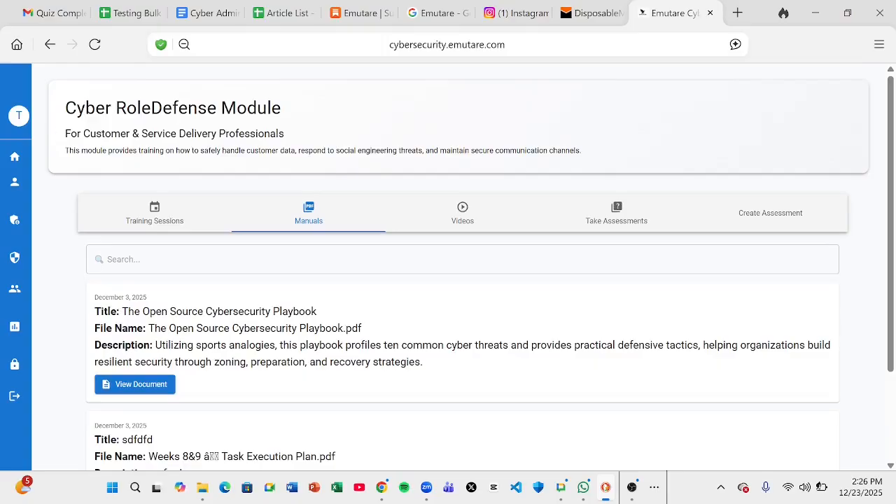
pyautogui.moveTo(62, 134); pyautogui.dragTo(291, 138)
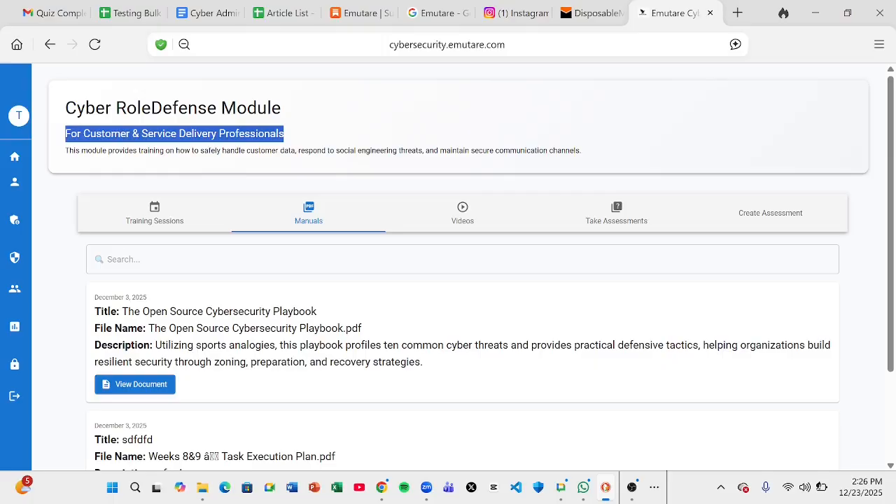
pyautogui.click(409, 301)
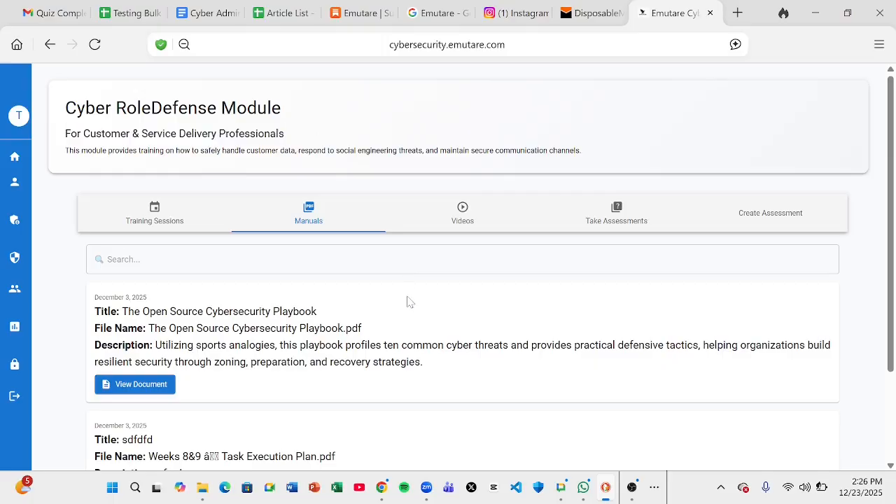
pyautogui.scroll(-1, 409, 301)
pyautogui.scroll(-1, 410, 301)
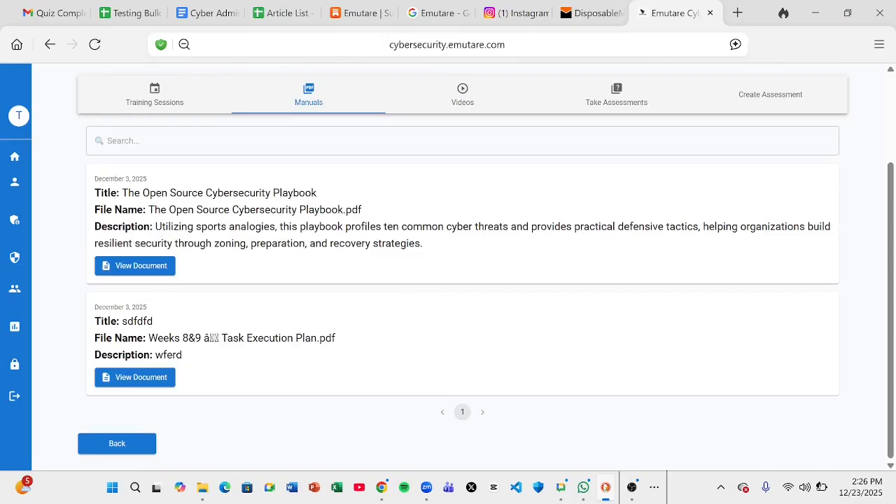
pyautogui.tripleClick(132, 193)
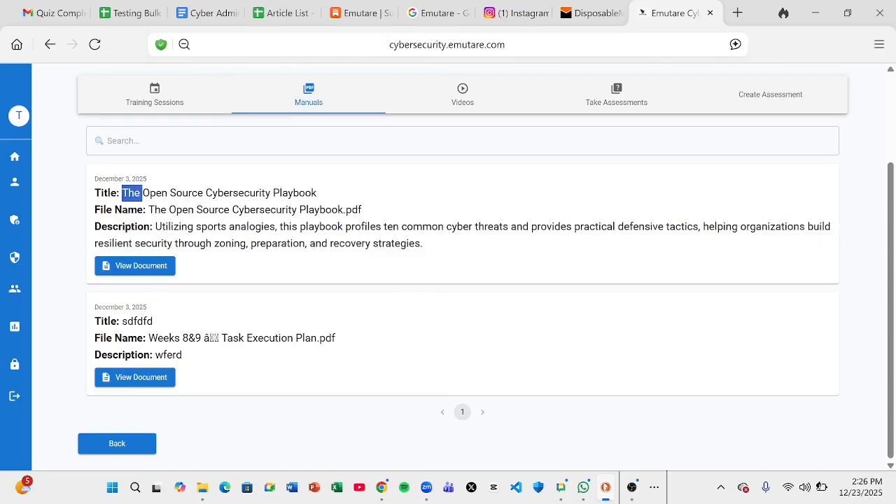
# Search the manuals for 'The open', then clear the search so both manuals show
pyautogui.click(167, 133)
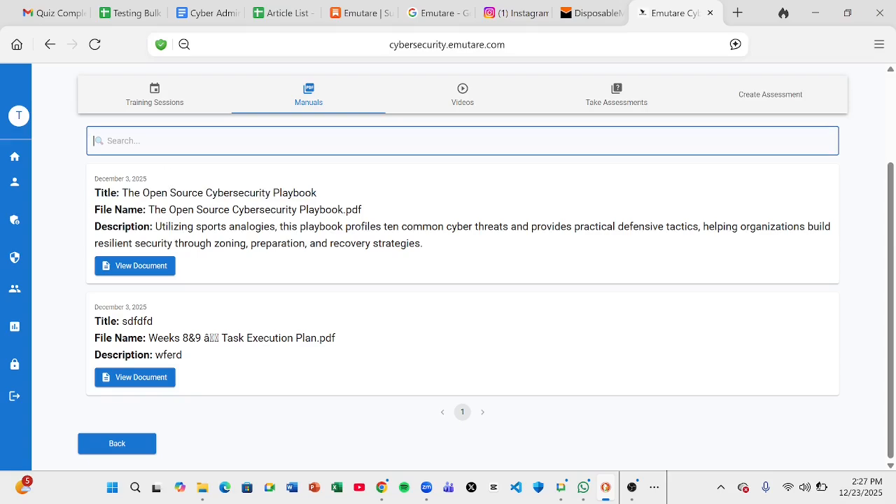
pyautogui.write('The')
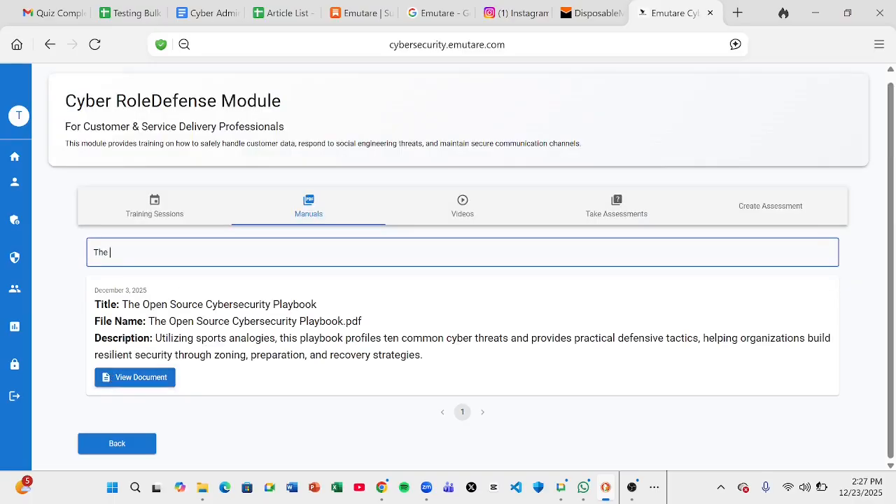
pyautogui.write(' open')
pyautogui.hotkey('ctrl', 'a')
pyautogui.press('BackSpace')
pyautogui.scroll(-2, 219, 260)
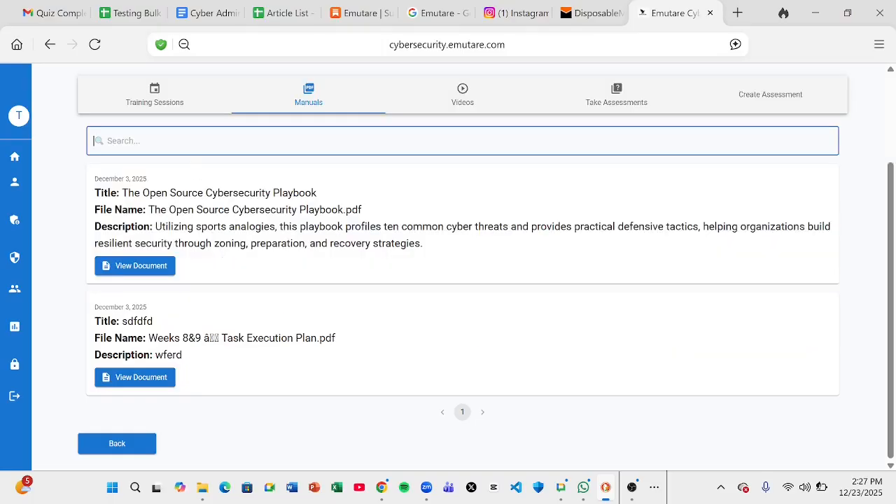
pyautogui.click(221, 259)
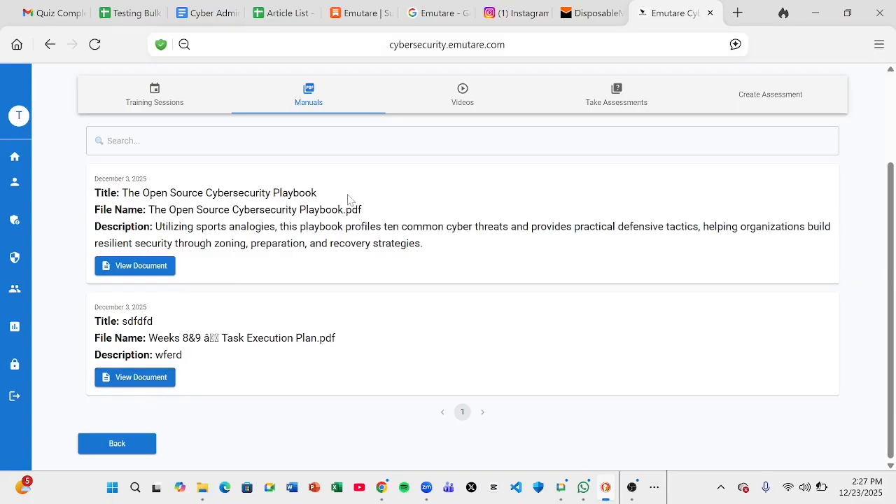
# Open The Open Source Cybersecurity Playbook, scroll through its pages, and close it
pyautogui.click(133, 269)
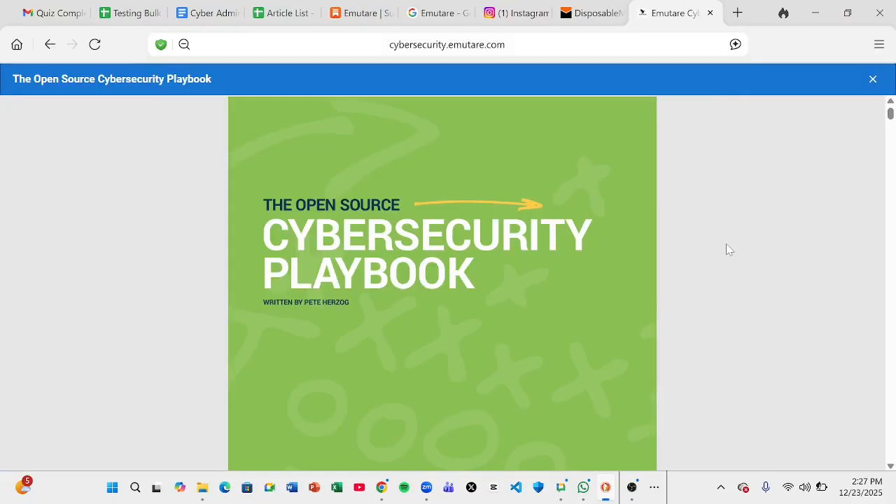
pyautogui.scroll(-10, 728, 250)
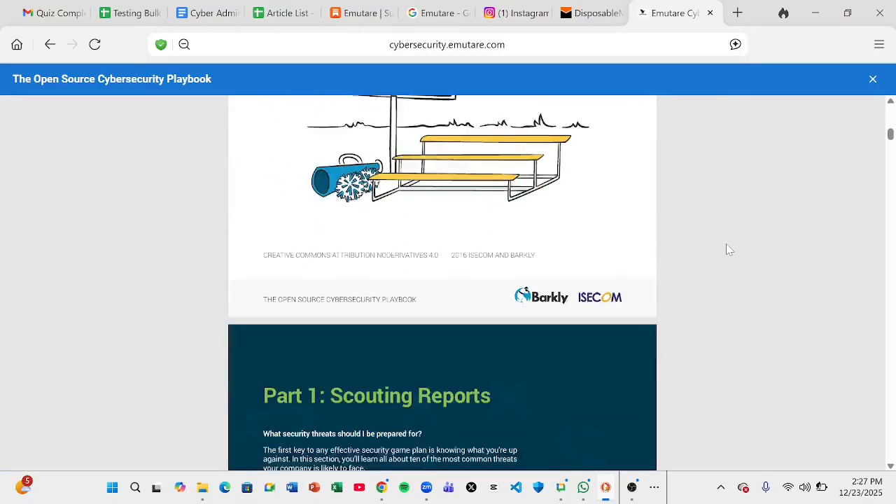
pyautogui.scroll(-15, 728, 250)
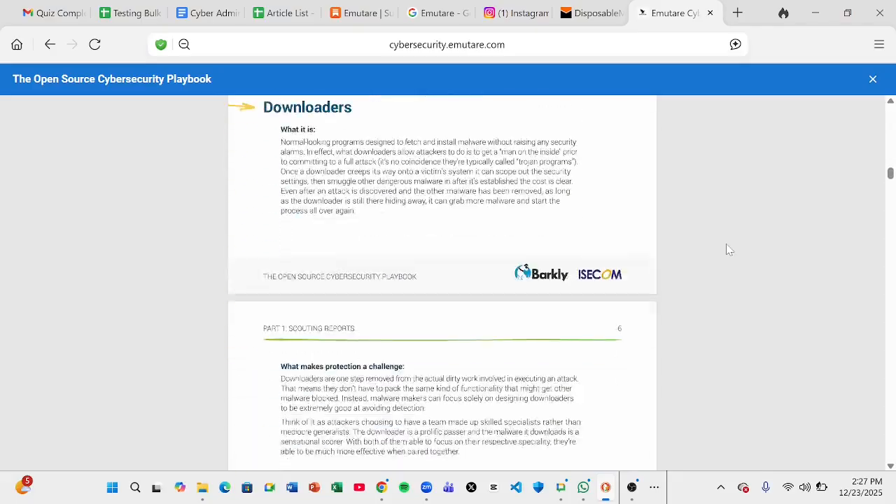
pyautogui.scroll(-15, 728, 250)
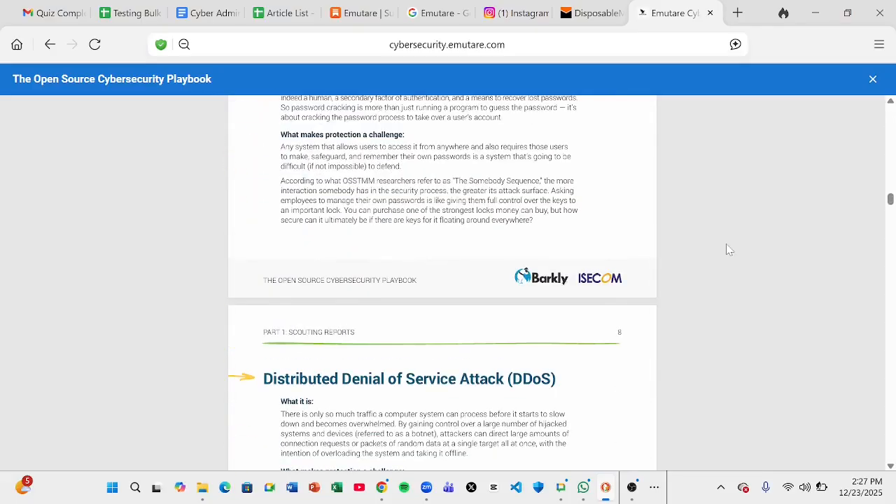
pyautogui.scroll(15, 728, 250)
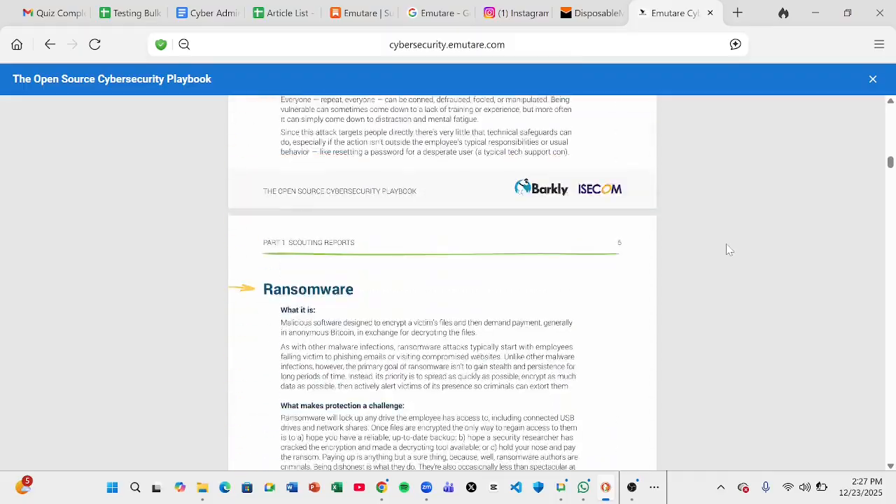
pyautogui.scroll(15, 728, 250)
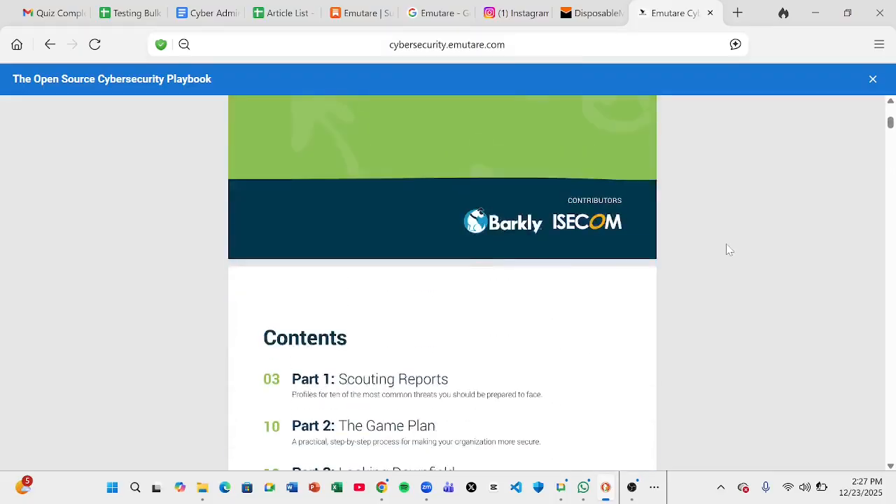
pyautogui.scroll(5, 728, 250)
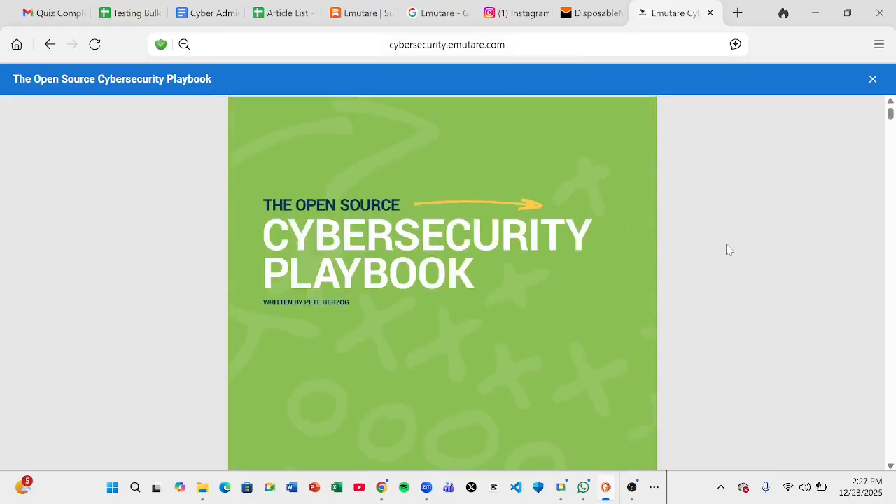
pyautogui.click(873, 82)
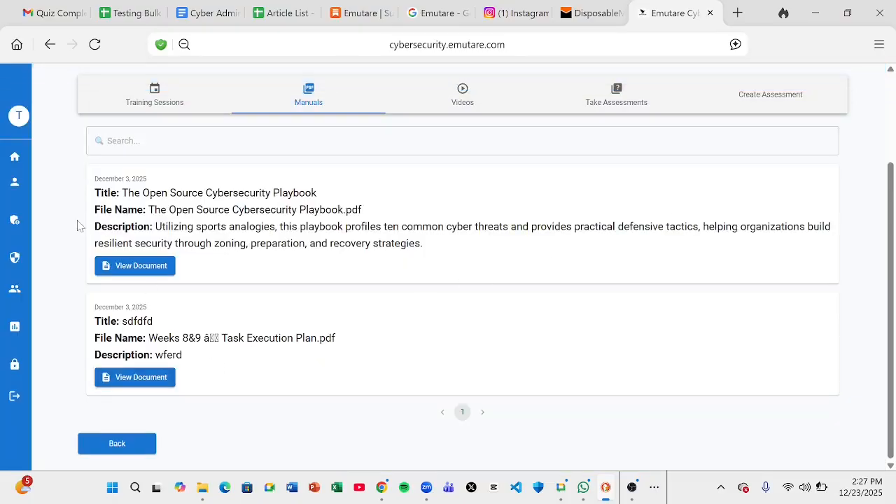
# From Current Subscription, reopen the Customer & Service Delivery Professionals module on its Videos tab
pyautogui.scroll(3, 78, 227)
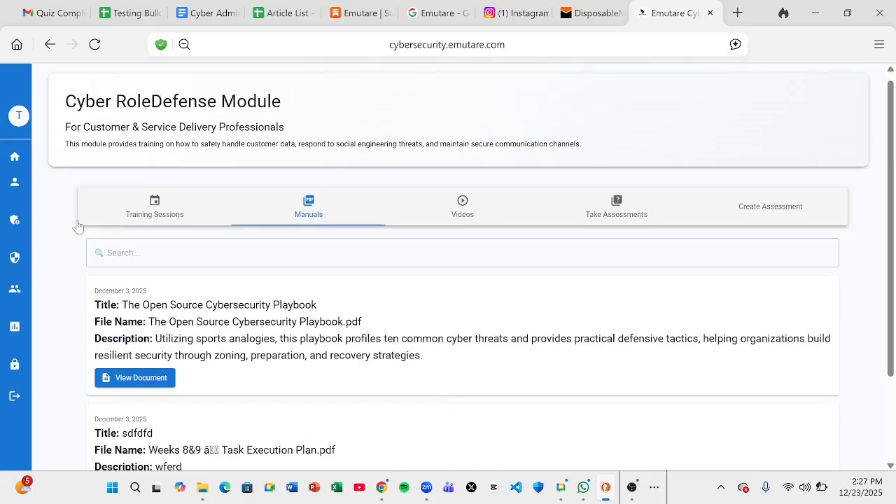
pyautogui.scroll(1, 78, 226)
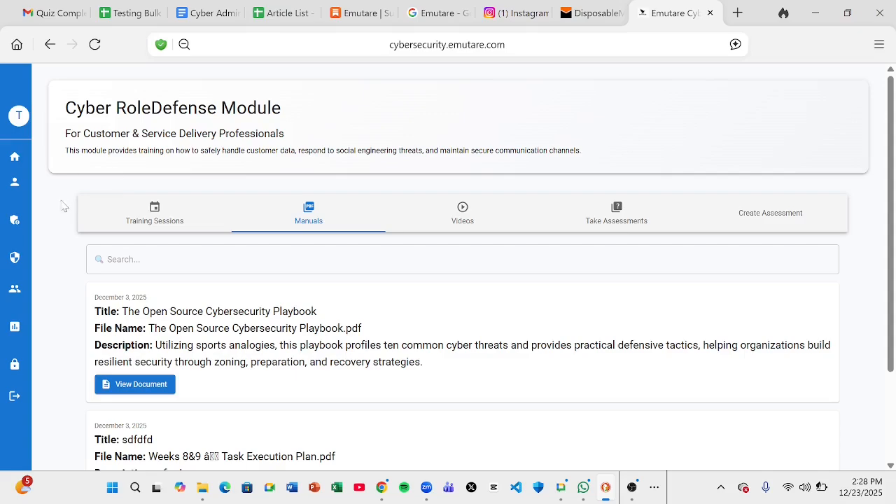
pyautogui.scroll(-1, 63, 208)
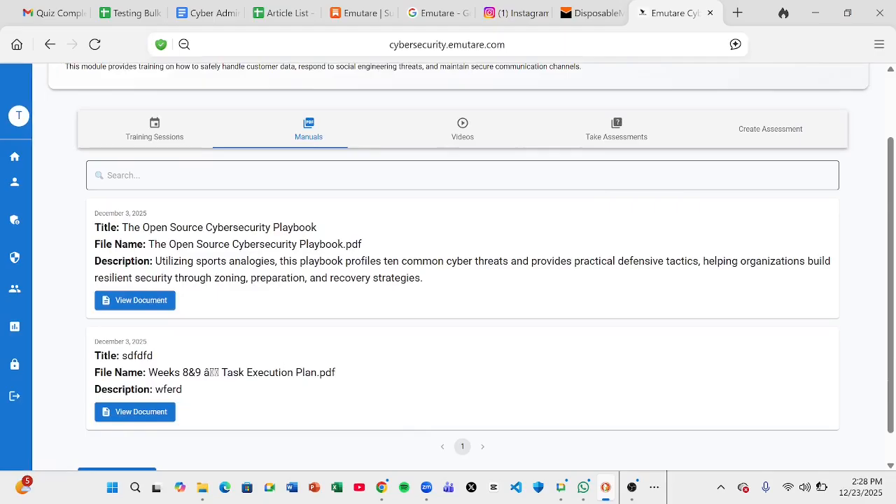
pyautogui.click(60, 301)
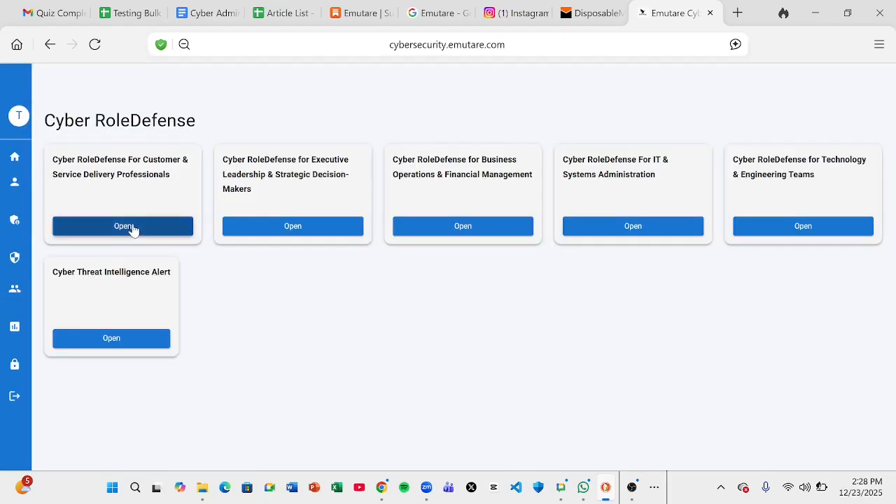
pyautogui.click(128, 230)
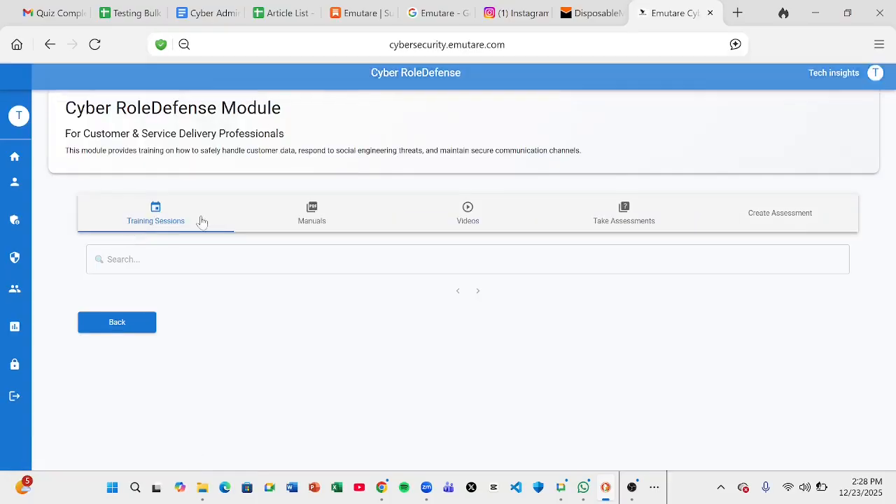
pyautogui.click(462, 224)
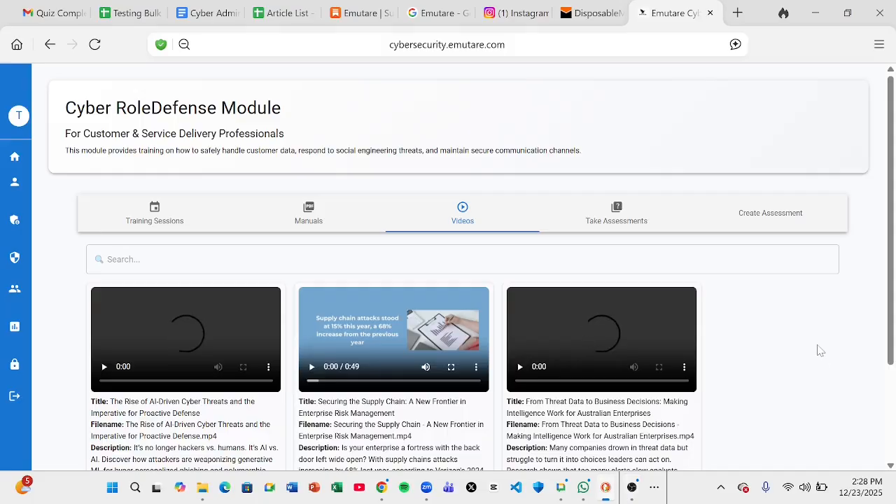
pyautogui.scroll(-2, 821, 350)
pyautogui.scroll(1, 821, 350)
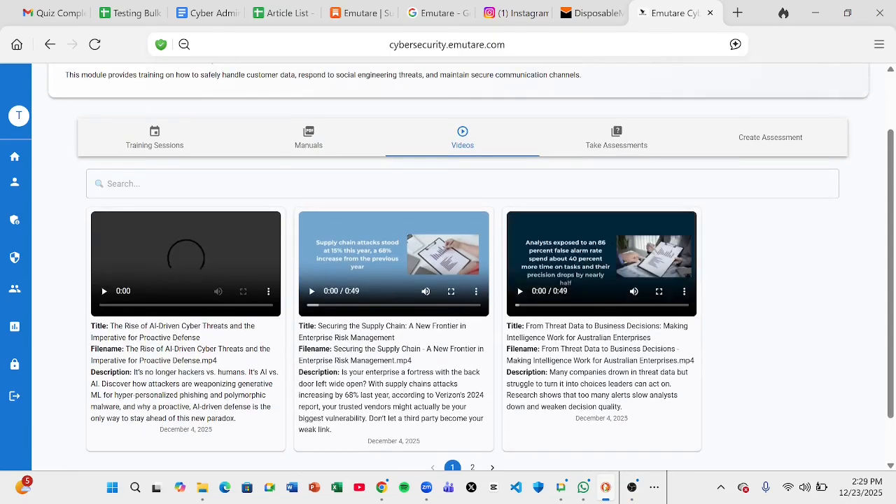
pyautogui.moveTo(112, 326); pyautogui.dragTo(130, 327)
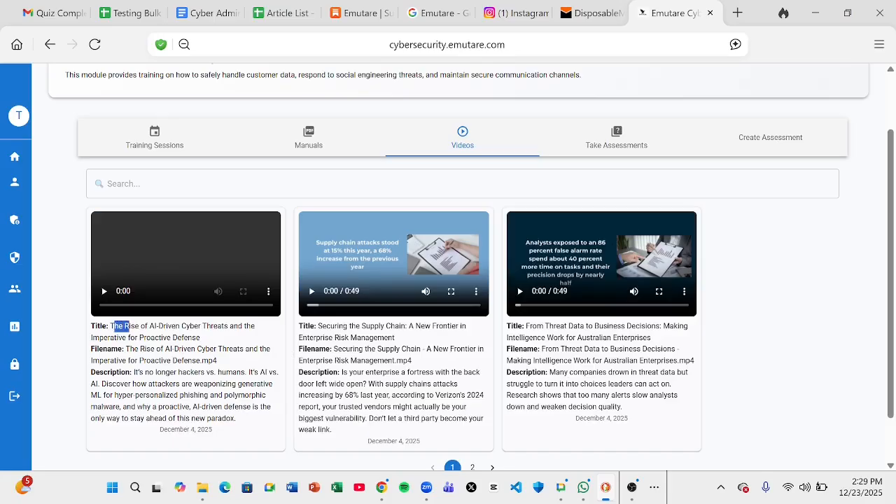
pyautogui.click(168, 261)
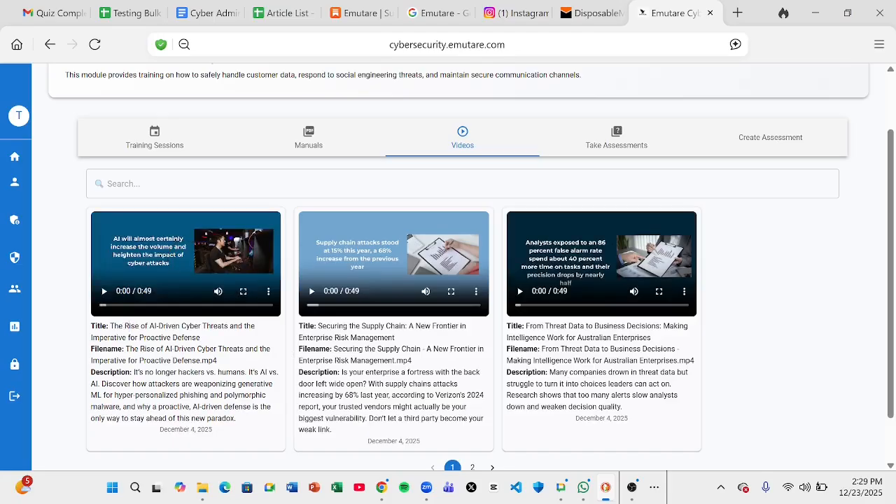
pyautogui.moveTo(109, 326); pyautogui.dragTo(201, 339)
pyautogui.hotkey('ctrl', 'c')
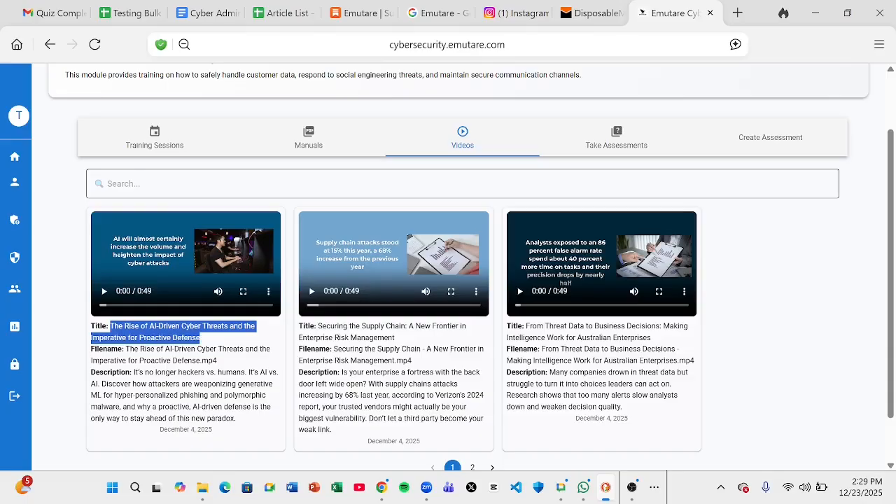
pyautogui.click(66, 134)
pyautogui.scroll(1, 66, 134)
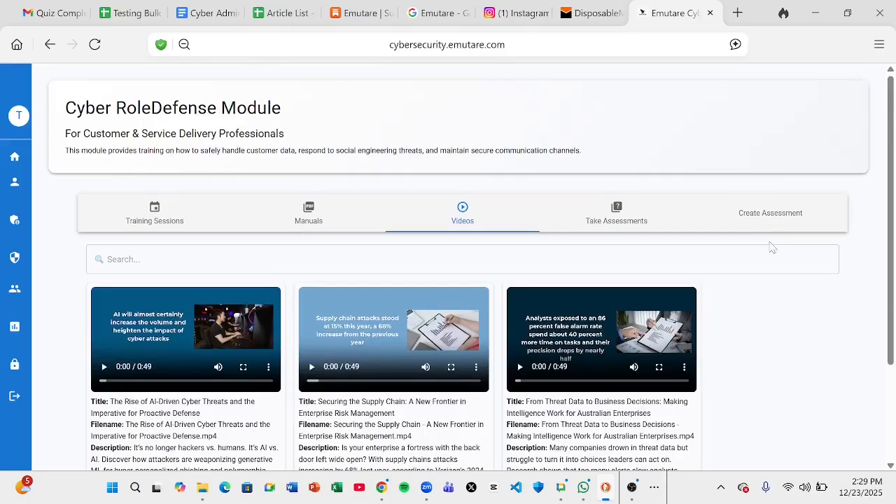
pyautogui.scroll(-1, 791, 309)
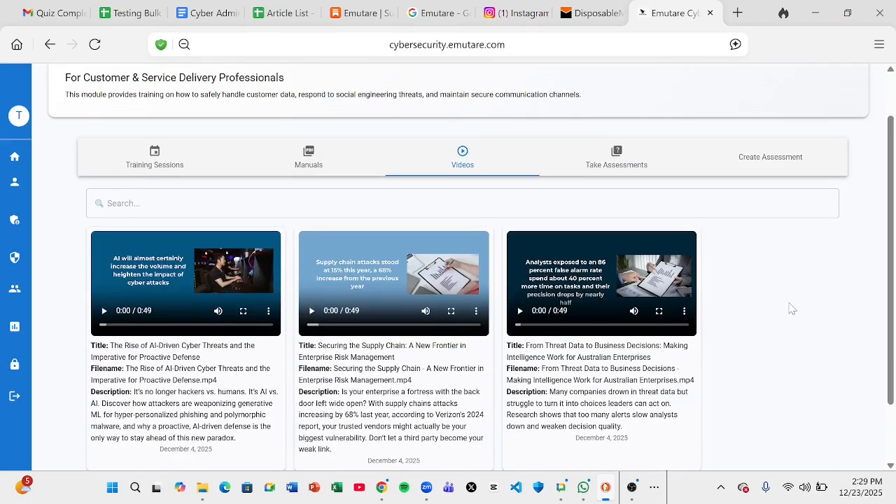
pyautogui.click(441, 202)
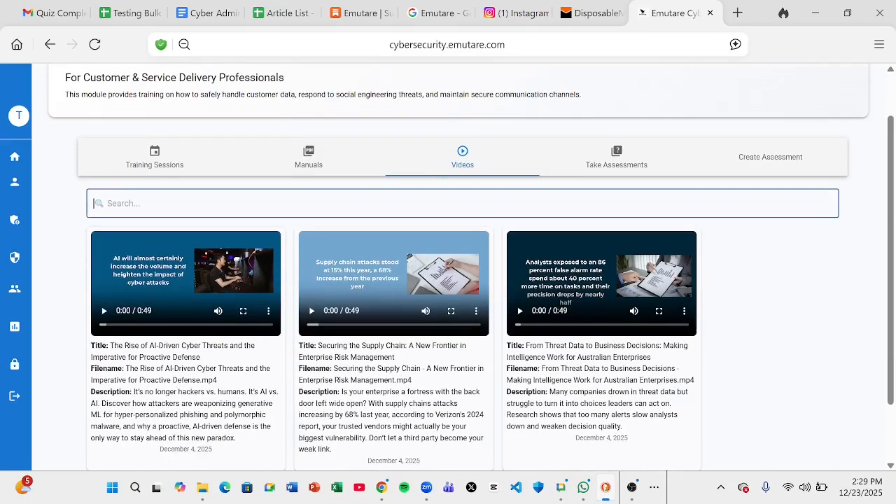
pyautogui.hotkey('ctrl', 'v')
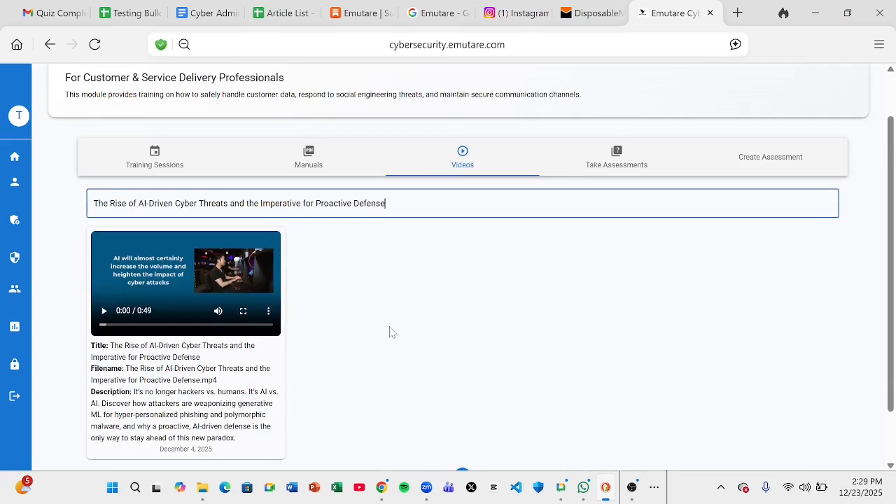
pyautogui.hotkey('ctrl', 'BackSpace')
pyautogui.hotkey('ctrl', 'BackSpace')
pyautogui.hotkey('ctrl', 'BackSpace')
pyautogui.hotkey('ctrl', 'BackSpace')
pyautogui.hotkey('ctrl', 'BackSpace')
pyautogui.hotkey('ctrl', 'BackSpace')
pyautogui.hotkey('ctrl', 'BackSpace')
pyautogui.hotkey('ctrl', 'BackSpace')
pyautogui.hotkey('ctrl', 'BackSpace')
pyautogui.hotkey('ctrl', 'BackSpace')
pyautogui.hotkey('ctrl', 'BackSpace')
pyautogui.hotkey('ctrl', 'BackSpace')
pyautogui.hotkey('ctrl', 'BackSpace')
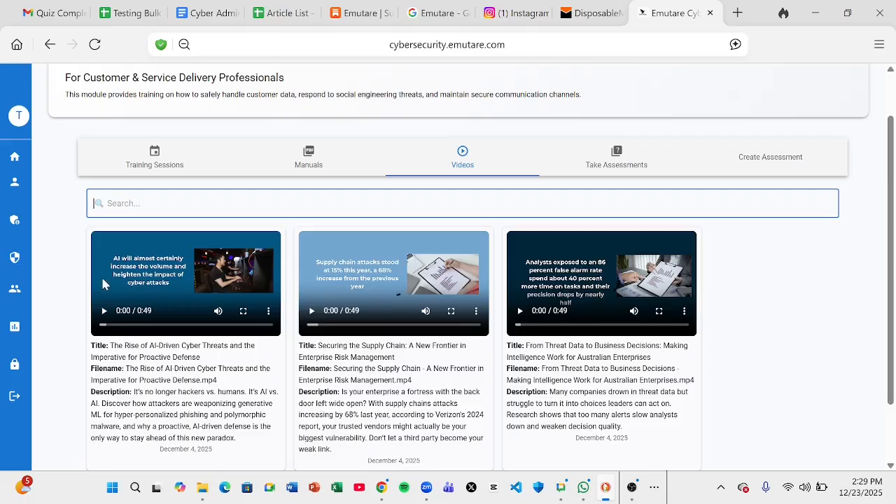
pyautogui.click(64, 296)
pyautogui.scroll(-1, 64, 296)
pyautogui.scroll(-2, 64, 296)
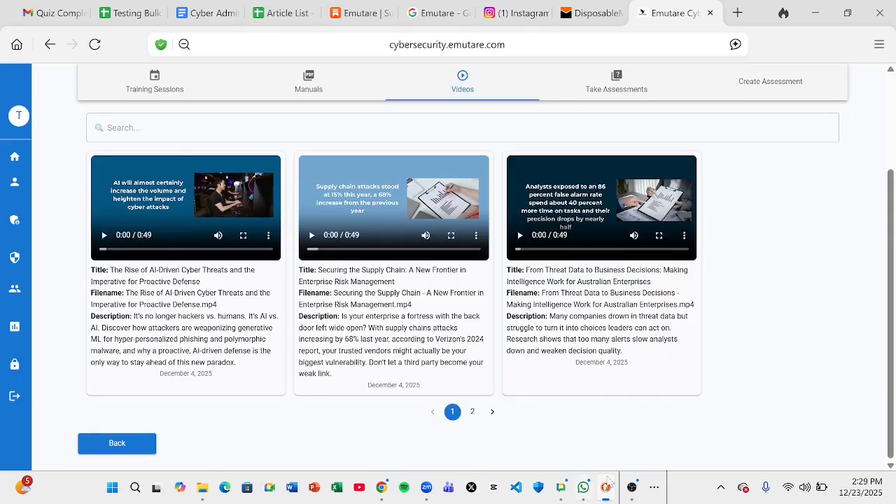
pyautogui.click(631, 487)
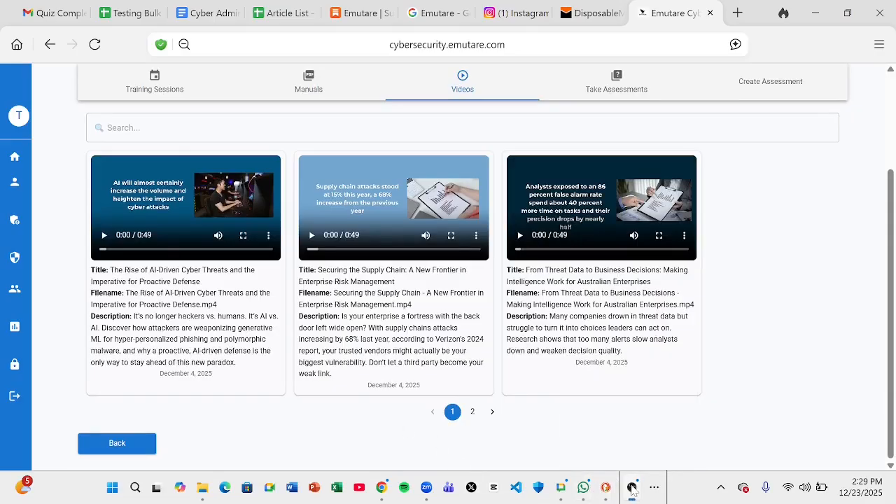
pyautogui.click(828, 381)
pyautogui.moveTo(219, 239)
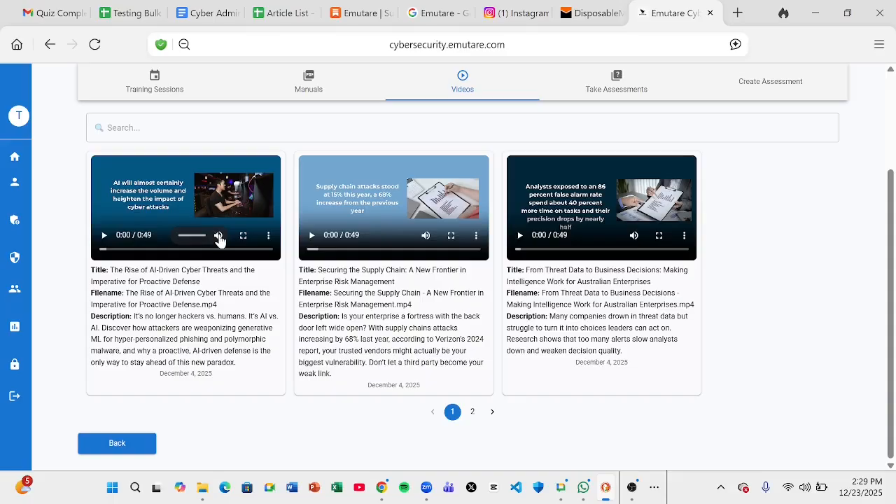
# Set the first video to 1.5x speed, pop it into picture-in-picture, and play it briefly
pyautogui.click(268, 238)
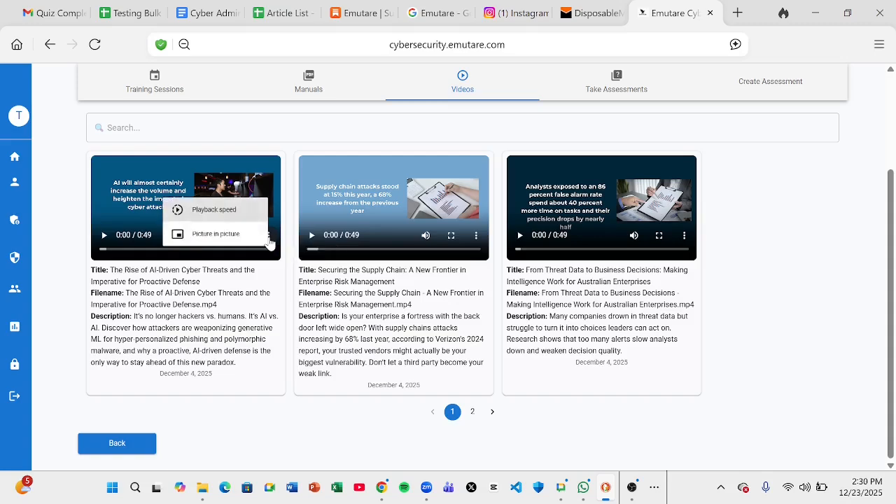
pyautogui.click(238, 210)
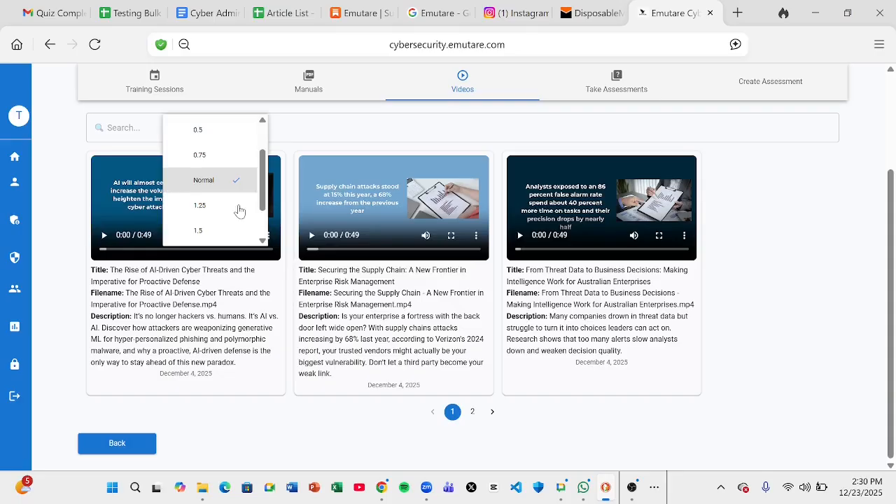
pyautogui.click(249, 231)
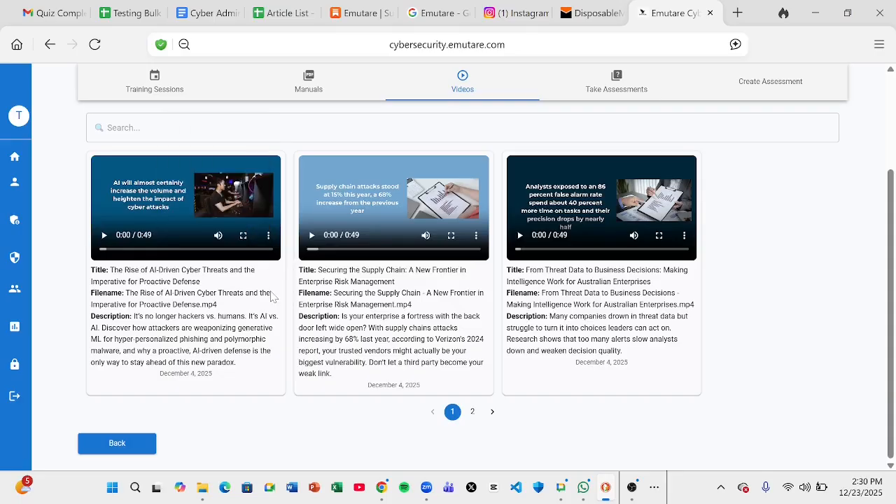
pyautogui.click(268, 236)
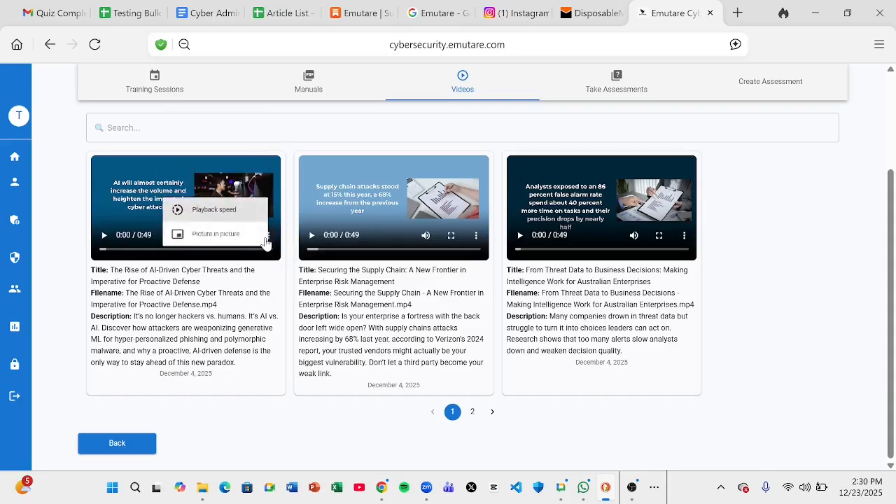
pyautogui.click(224, 235)
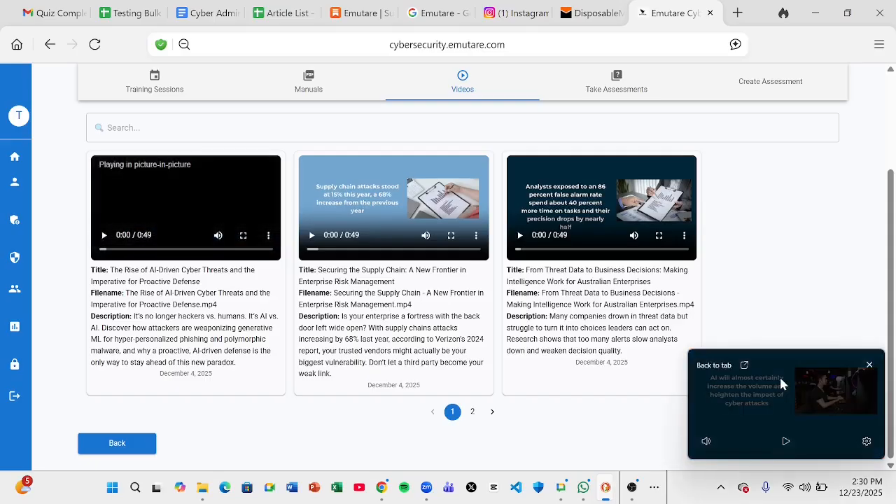
pyautogui.moveTo(777, 384); pyautogui.dragTo(765, 339)
pyautogui.click(771, 399)
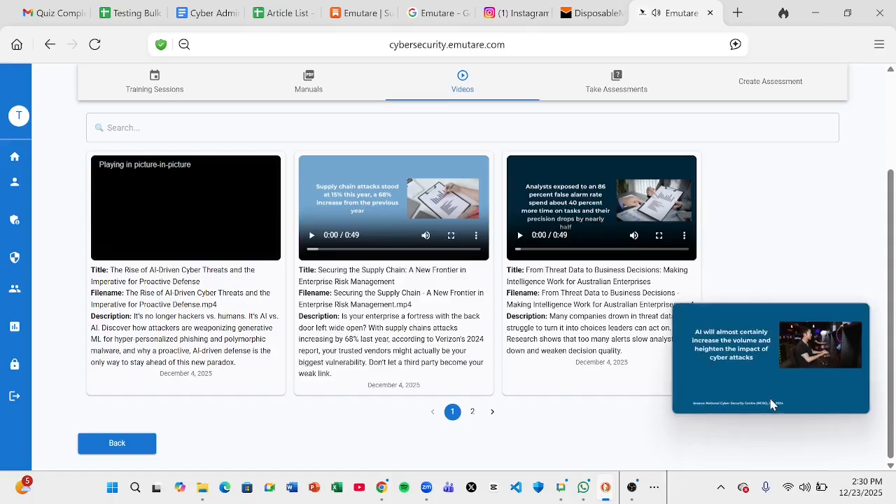
pyautogui.click(770, 398)
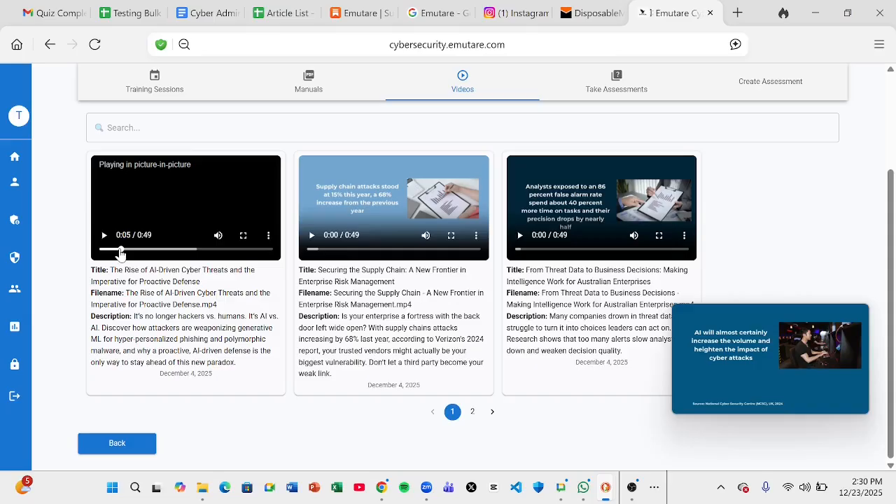
# Skip the video to about 0:14, mute it, and close the floating window
pyautogui.moveTo(120, 253); pyautogui.dragTo(147, 262)
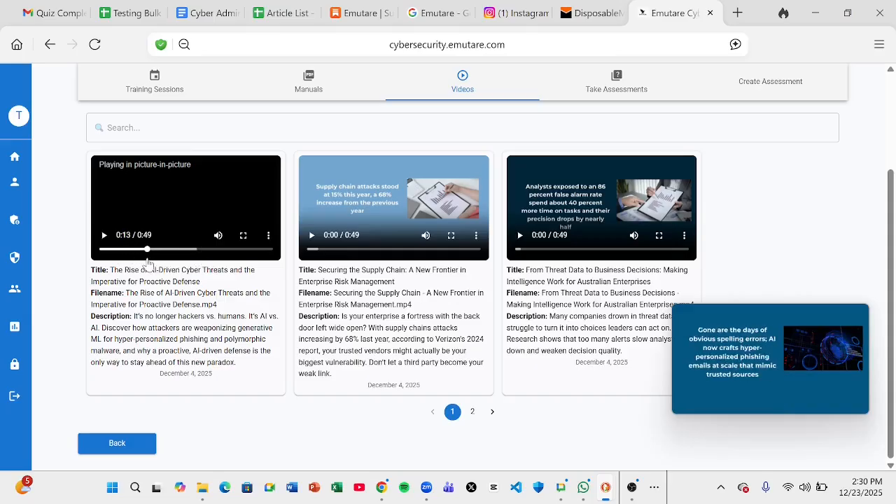
pyautogui.click(219, 242)
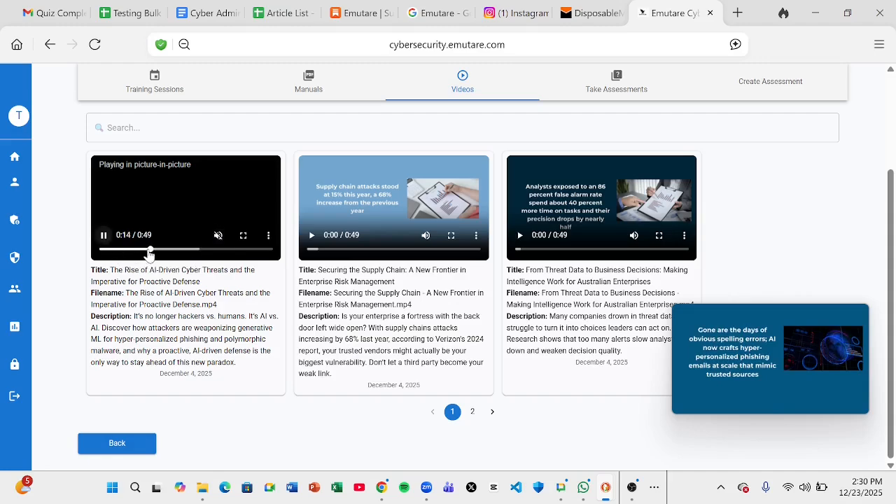
pyautogui.moveTo(153, 256); pyautogui.dragTo(131, 257)
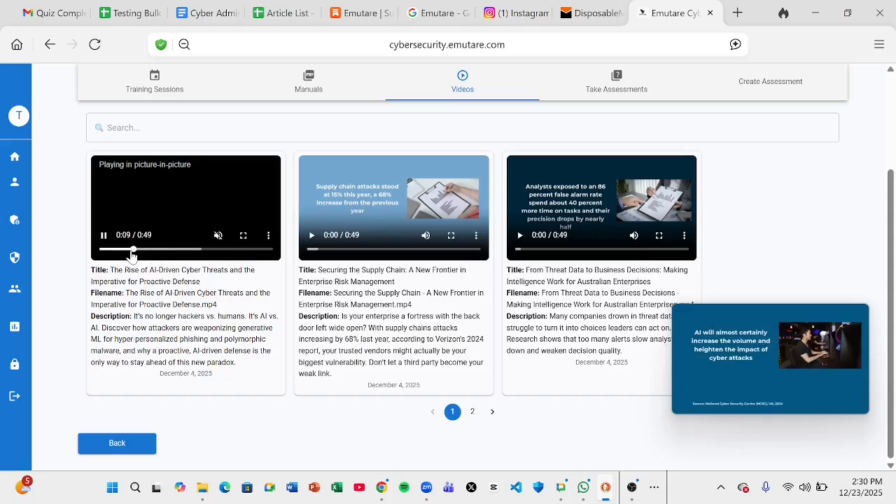
pyautogui.moveTo(812, 314)
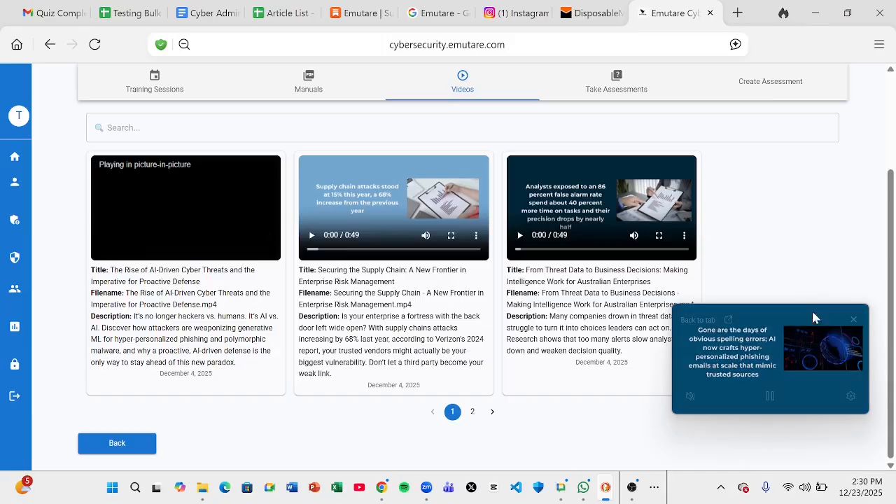
pyautogui.click(852, 321)
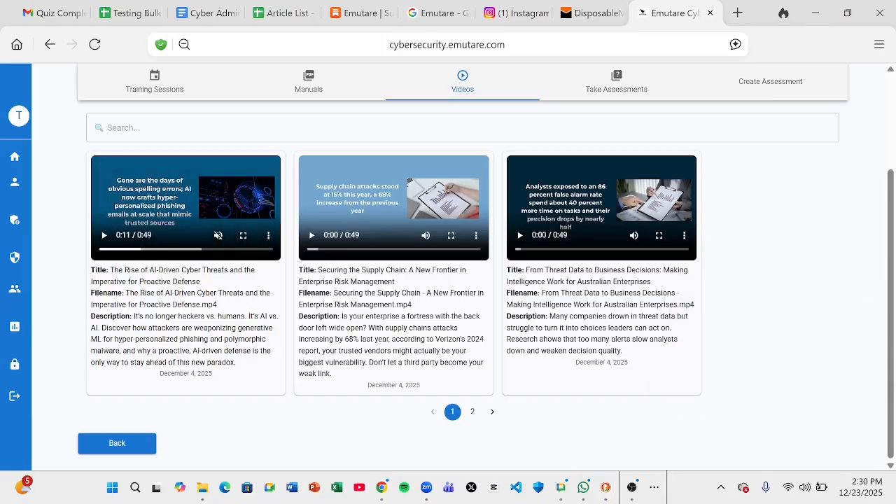
# Play the first video full screen, toggling mute and pause, and skip ahead to about 0:28
pyautogui.click(243, 237)
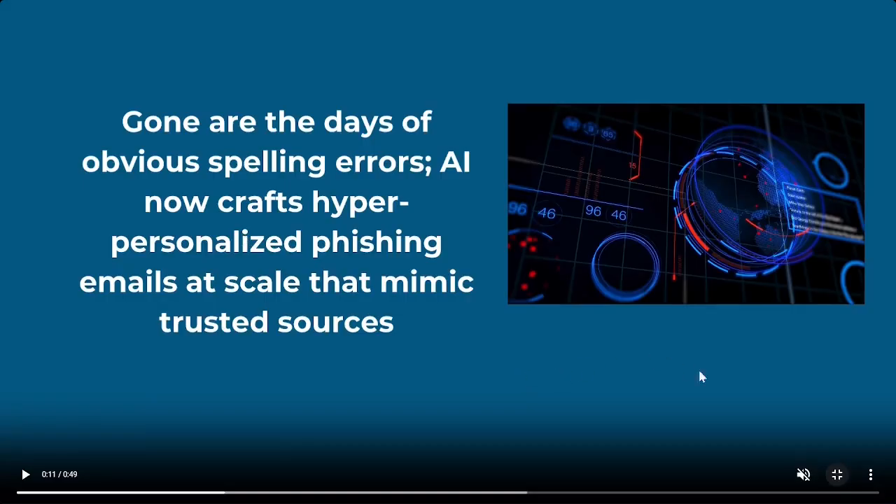
pyautogui.moveTo(806, 481)
pyautogui.click(801, 476)
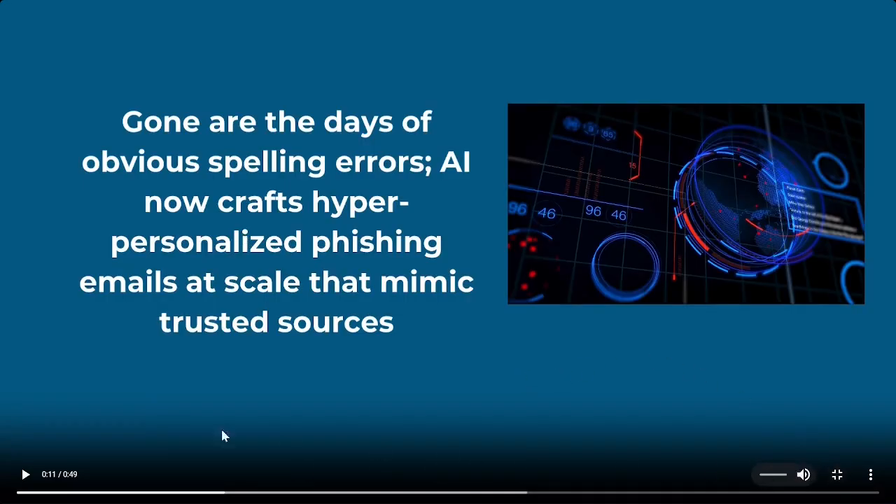
pyautogui.click(26, 474)
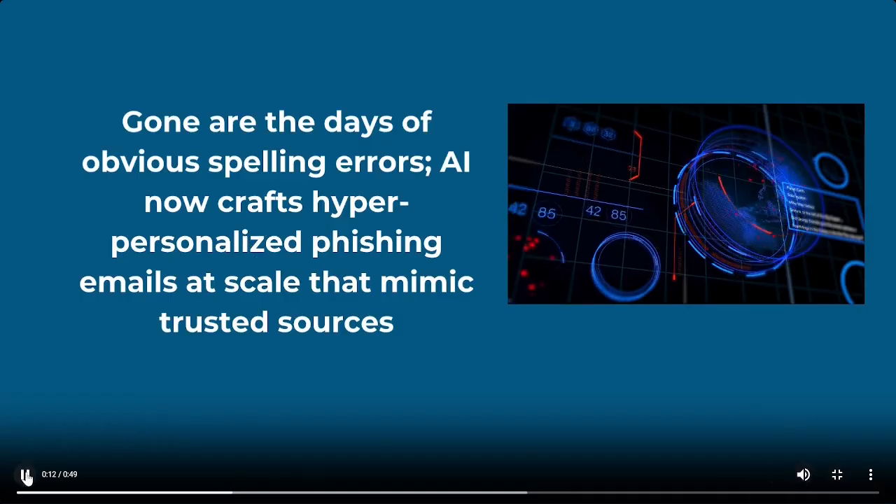
pyautogui.click(26, 474)
pyautogui.click(805, 475)
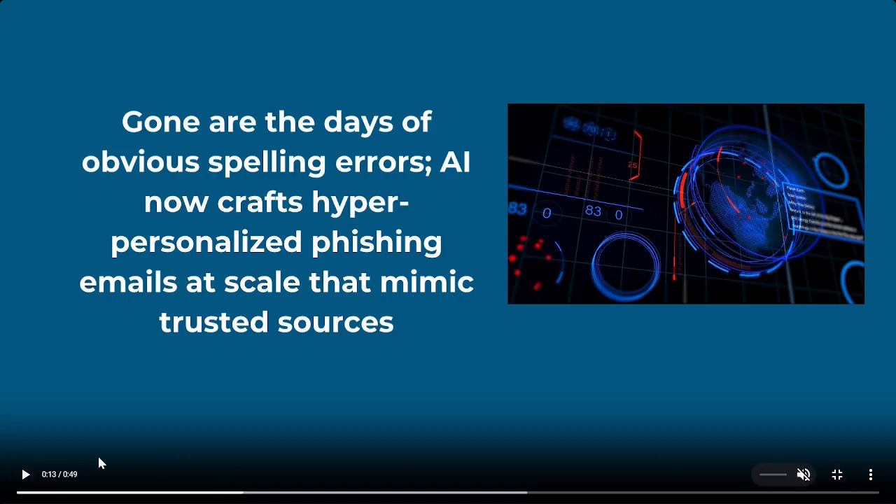
pyautogui.click(26, 475)
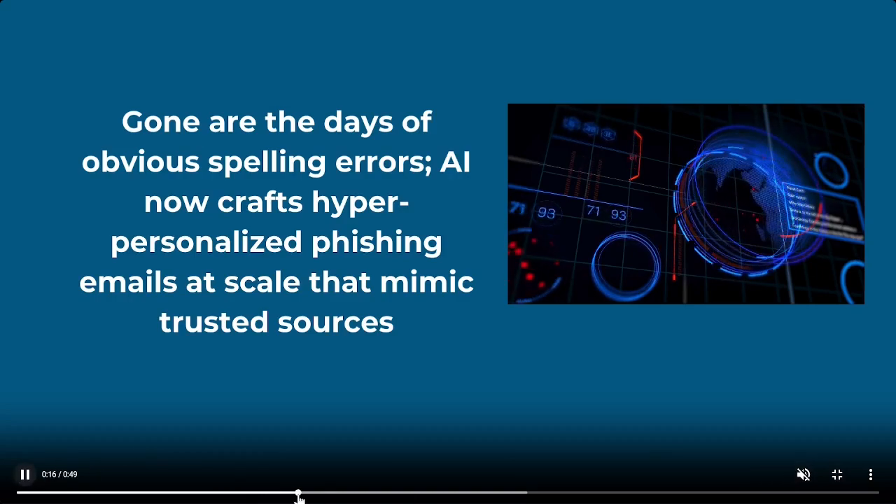
pyautogui.moveTo(301, 494); pyautogui.dragTo(486, 494)
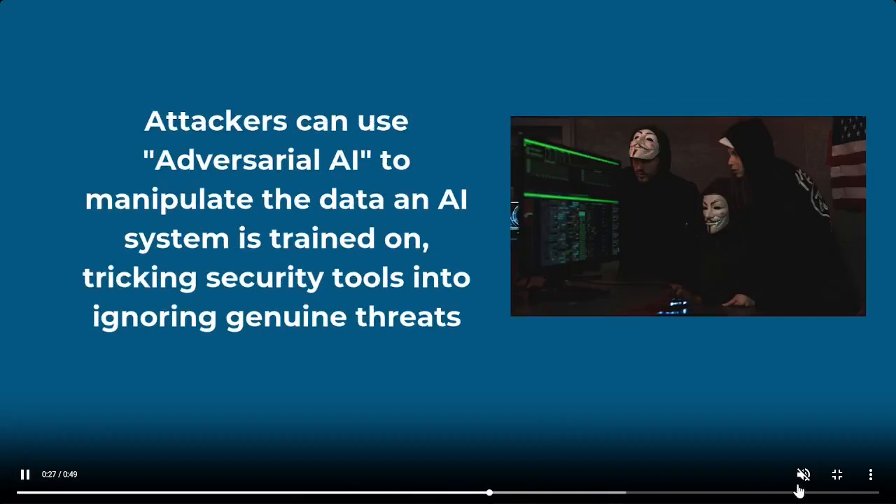
# Check the playback speed and picture-in-picture options, then exit fullscreen back to the Videos list
pyautogui.click(871, 477)
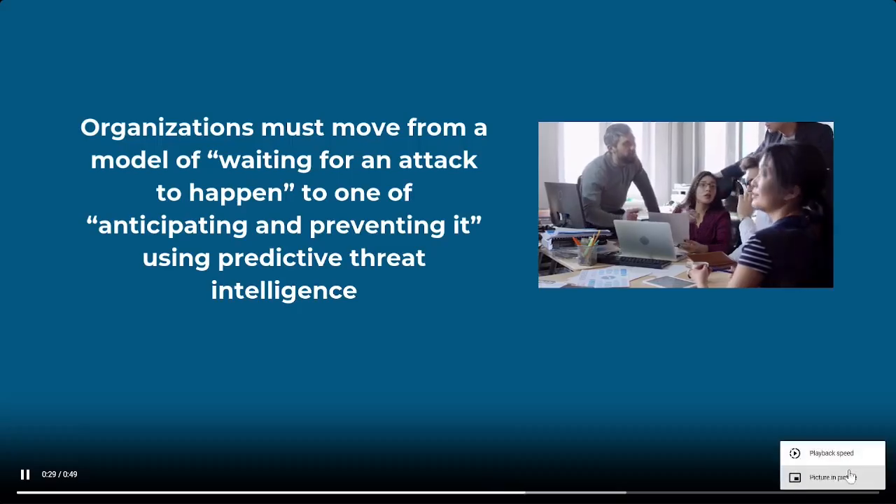
pyautogui.click(828, 462)
pyautogui.click(670, 411)
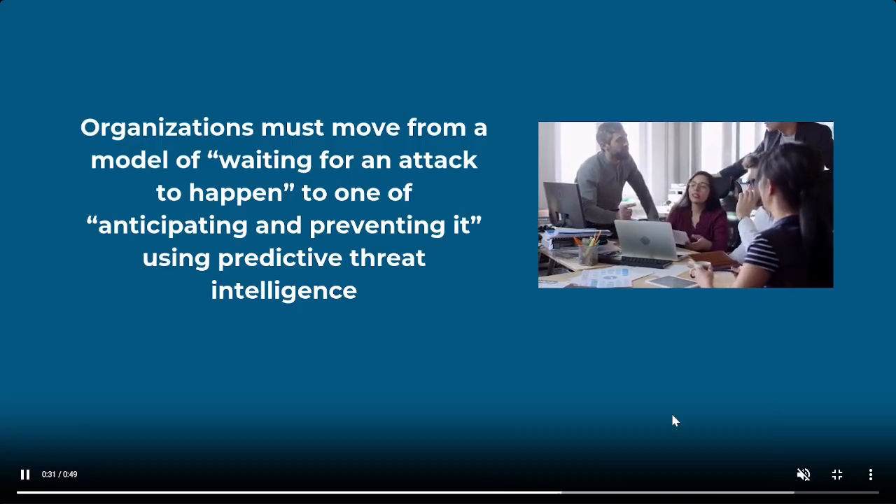
pyautogui.click(868, 476)
pyautogui.click(845, 478)
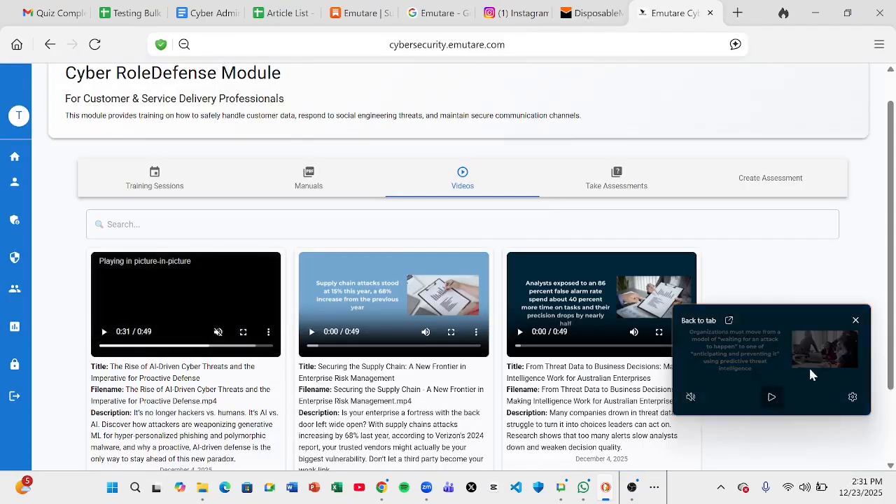
pyautogui.click(242, 332)
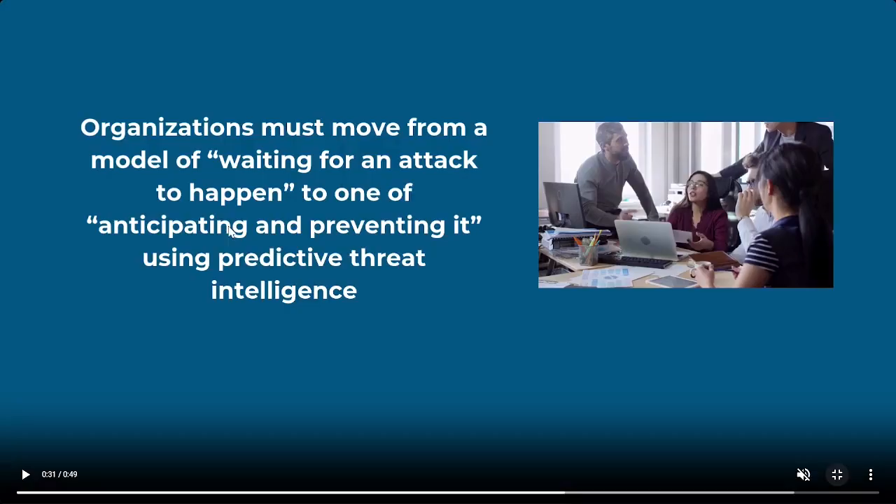
pyautogui.press('Escape')
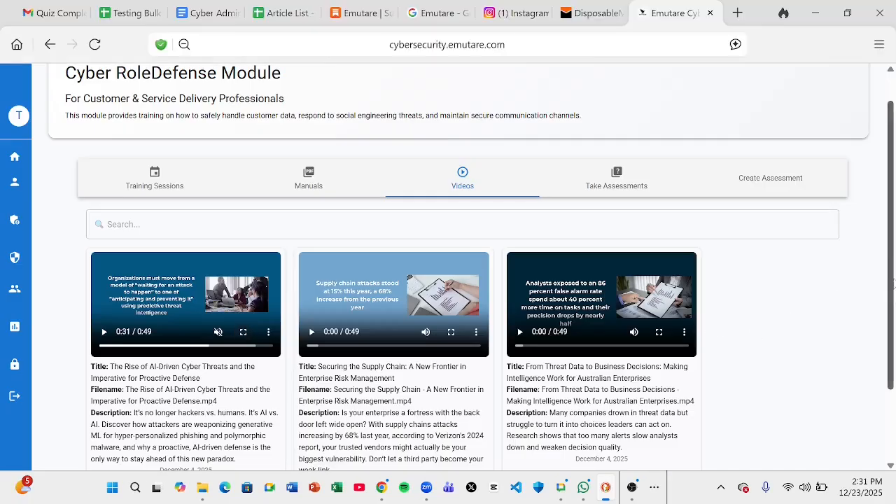
pyautogui.moveTo(891, 284); pyautogui.dragTo(892, 358)
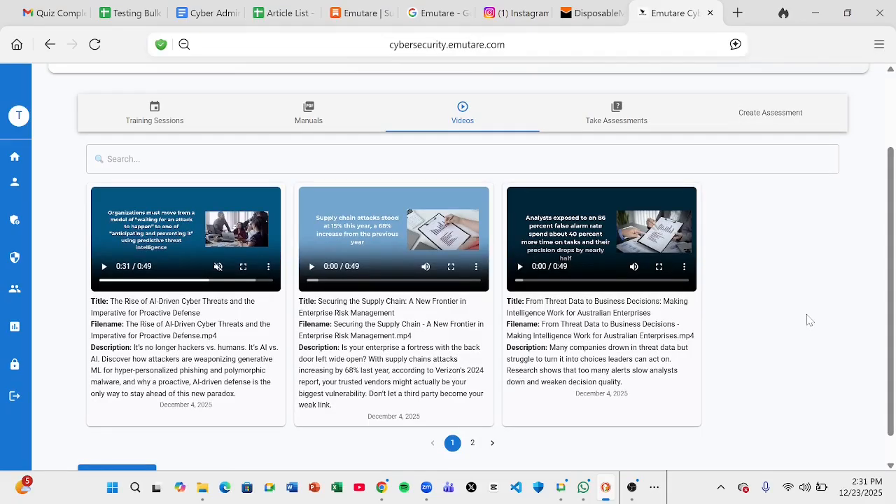
# Scroll down the Videos page and return to the six-module Cyber RoleDefense list
pyautogui.scroll(3, 810, 320)
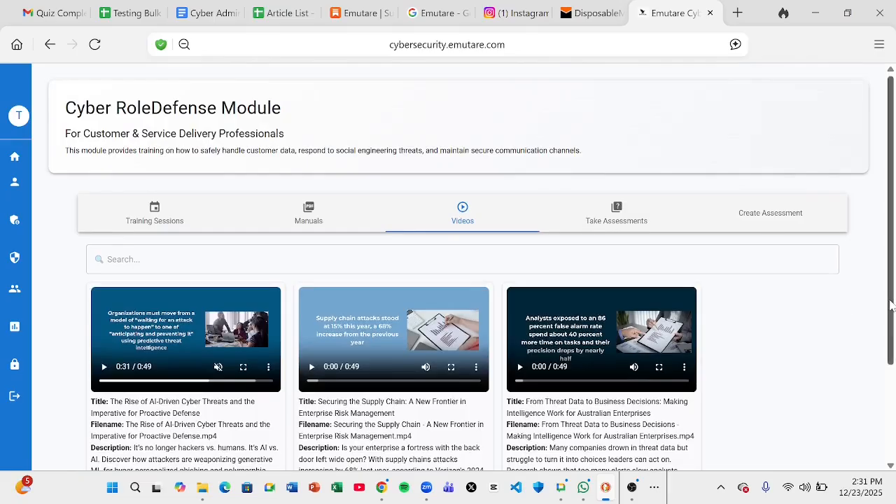
pyautogui.moveTo(890, 306); pyautogui.dragTo(884, 389)
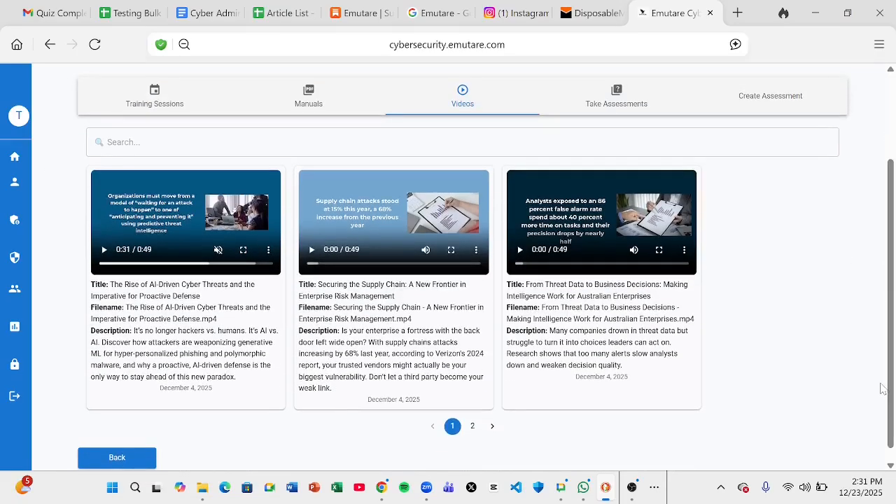
pyautogui.click(632, 489)
pyautogui.click(105, 460)
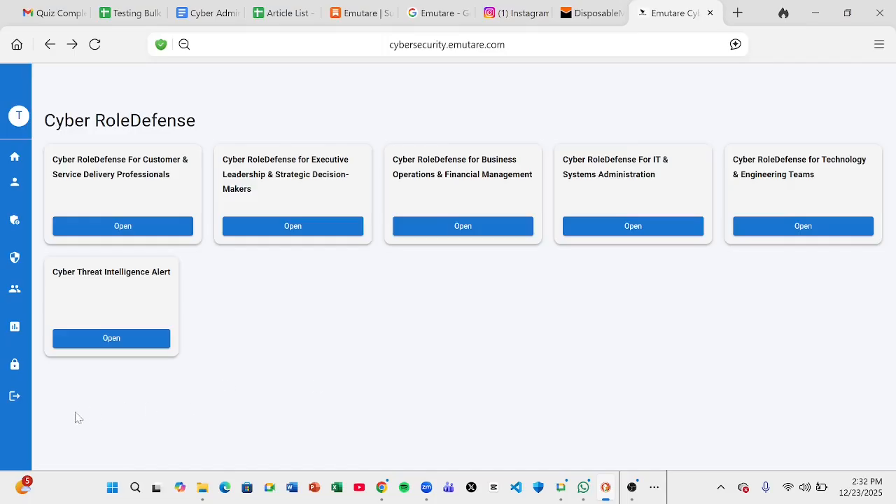
# Open the Home page's Dashboard & Charts tab showing last-28-days statistics
pyautogui.moveTo(14, 418)
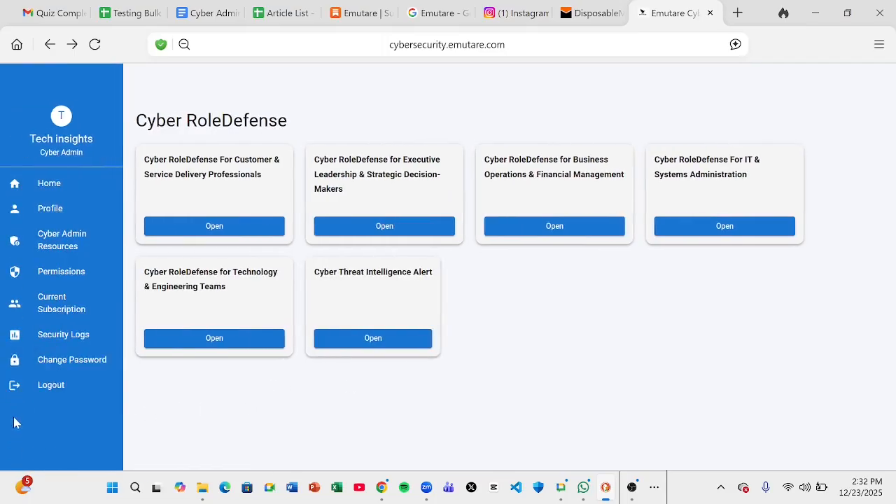
pyautogui.click(65, 186)
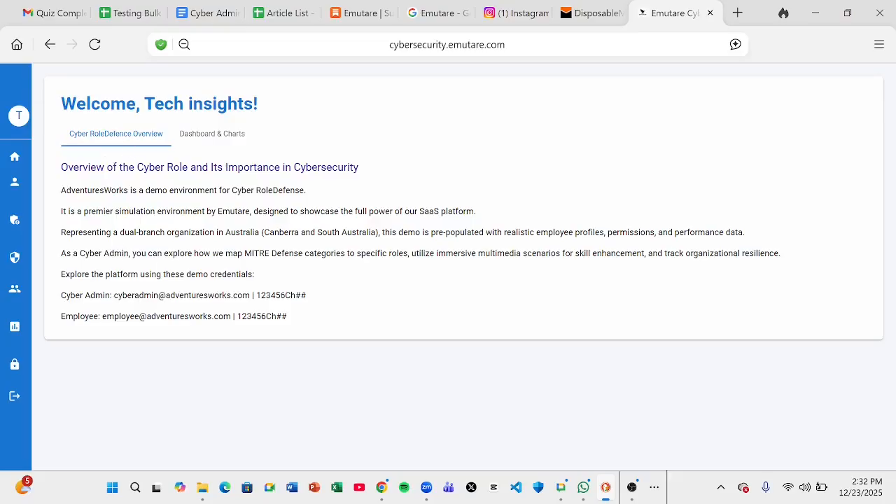
pyautogui.click(211, 138)
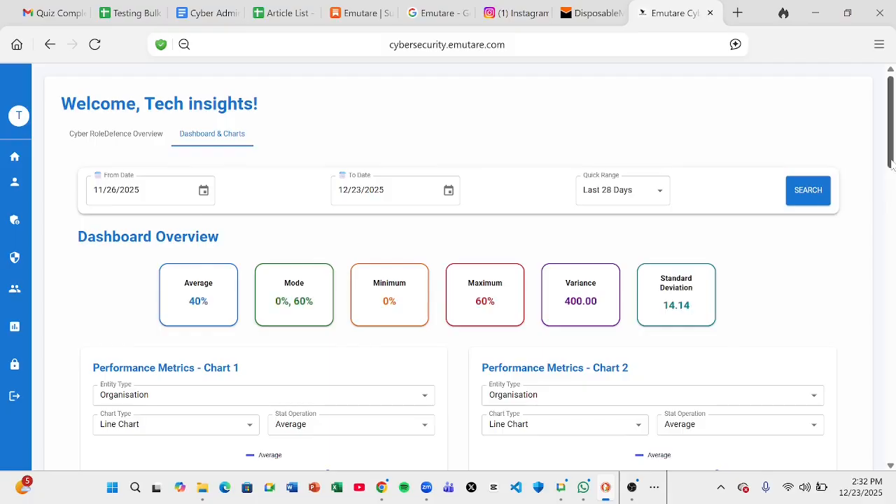
pyautogui.moveTo(891, 165)
pyautogui.mouseDown()
pyautogui.moveTo(891, 174)
pyautogui.moveTo(889, 163)
pyautogui.mouseUp()
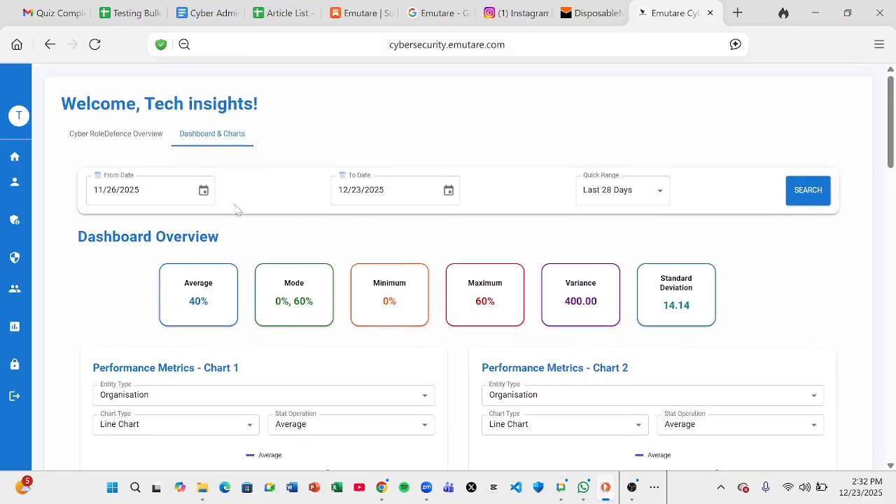
pyautogui.click(203, 189)
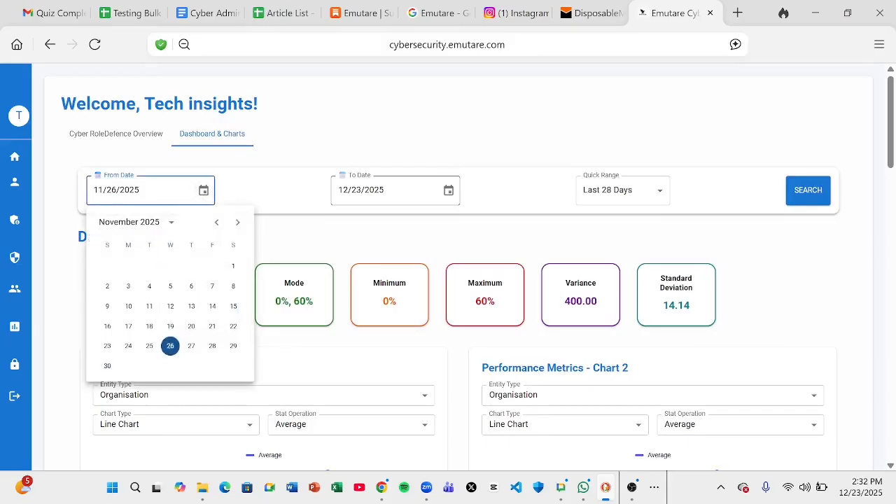
pyautogui.click(449, 191)
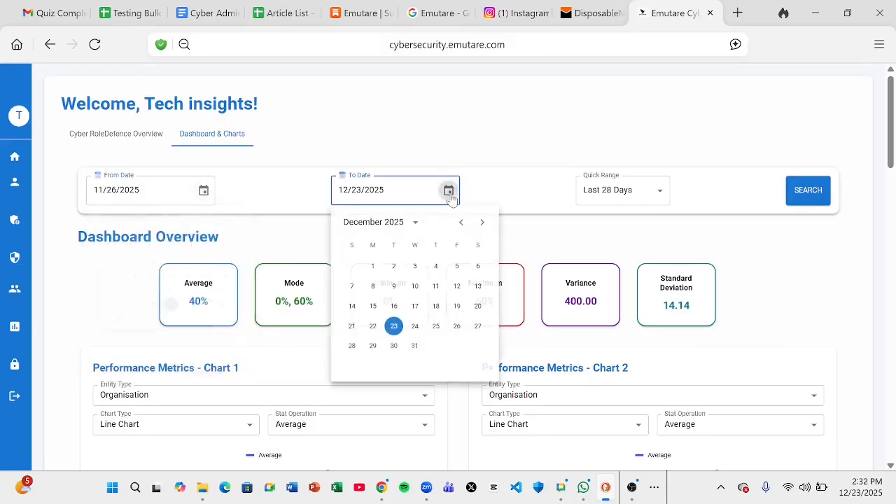
pyautogui.click(660, 196)
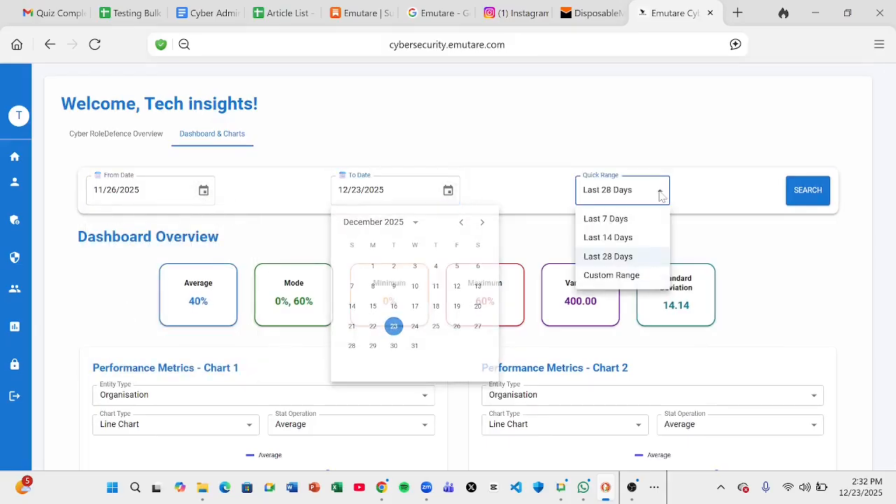
pyautogui.click(809, 197)
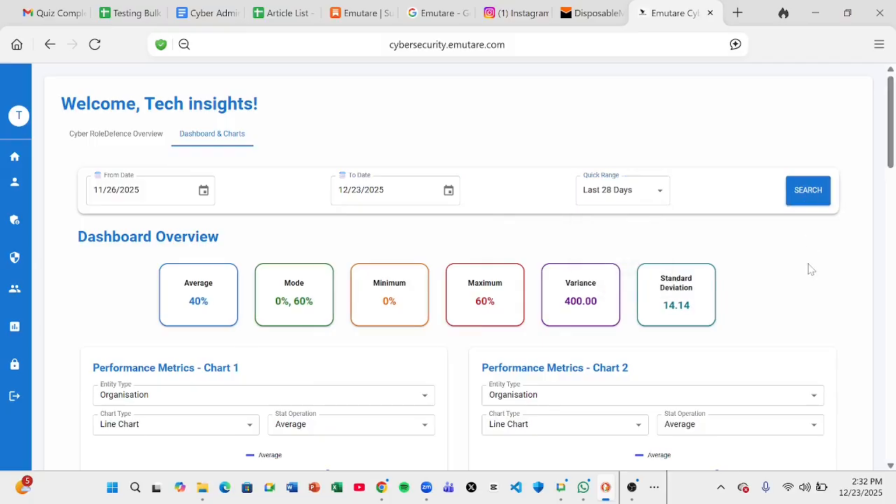
pyautogui.scroll(-2, 811, 270)
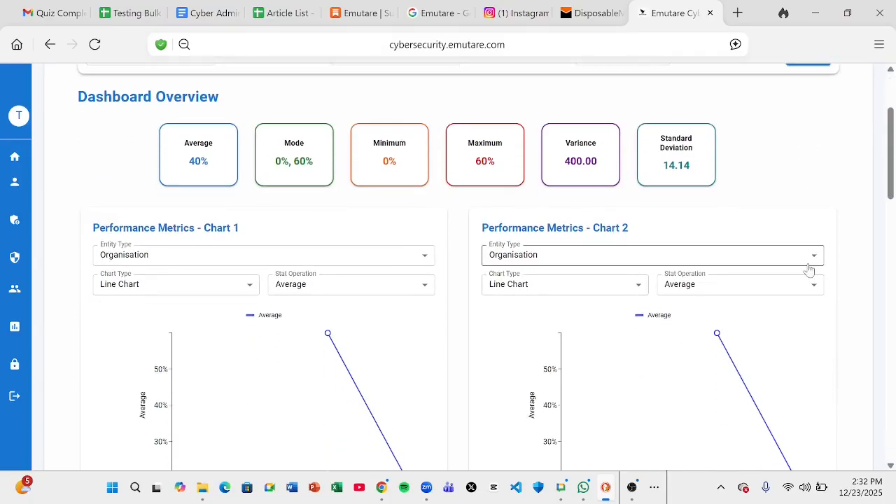
pyautogui.scroll(-1, 810, 270)
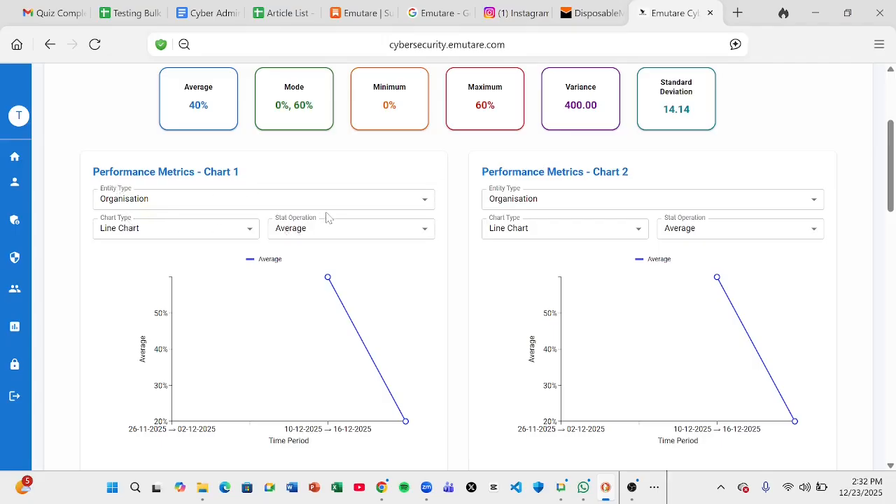
# Set Chart 1 to the Quality Assurance department, displayed as a bar chart
pyautogui.click(155, 201)
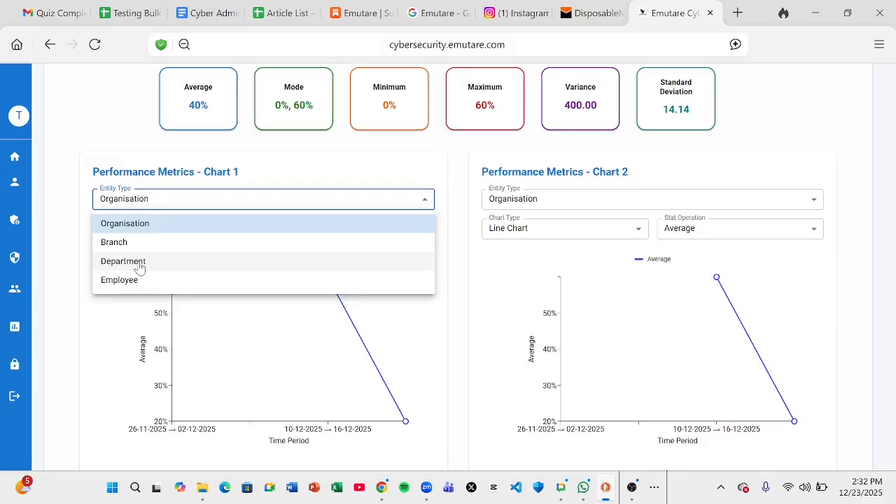
pyautogui.click(139, 263)
pyautogui.click(140, 228)
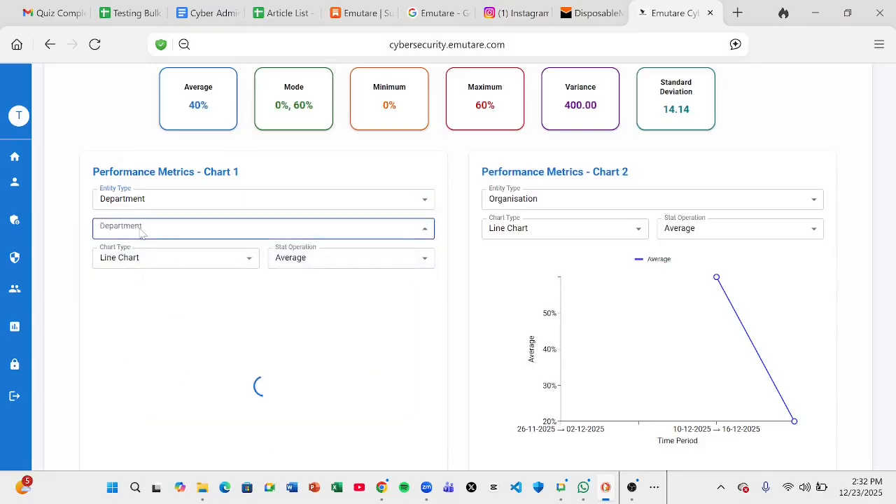
pyautogui.click(140, 260)
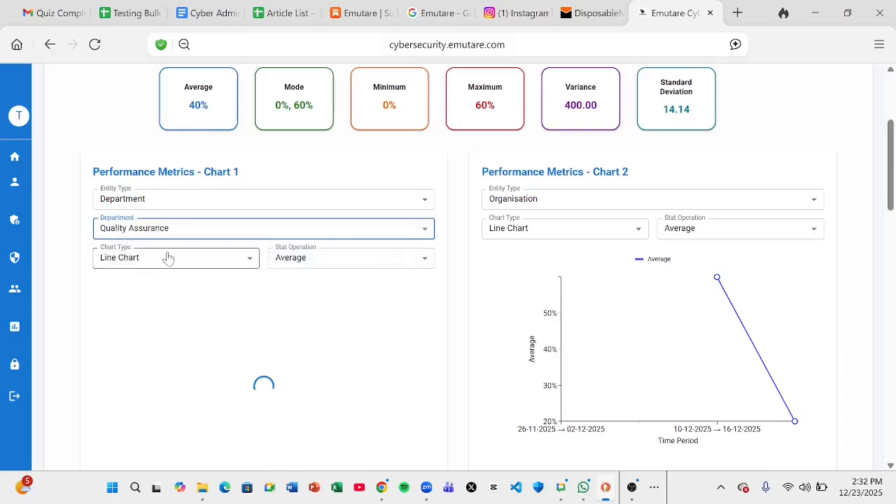
pyautogui.click(196, 266)
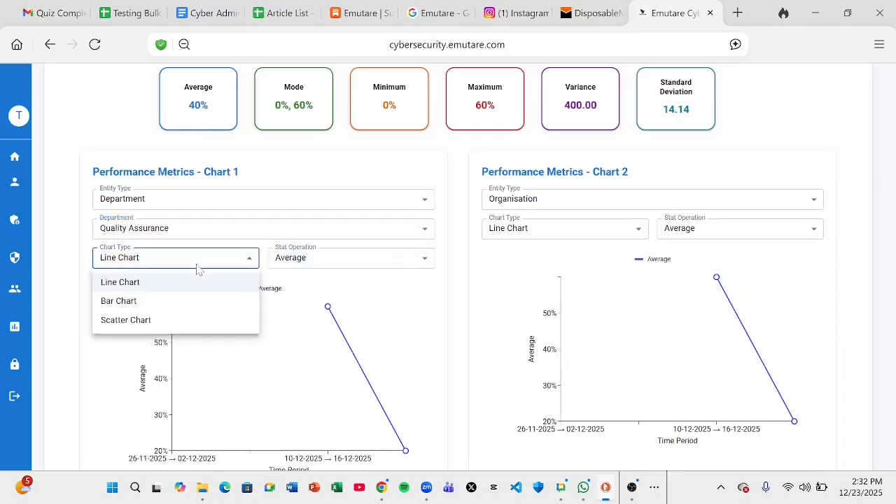
pyautogui.click(150, 309)
# Try Mode and Maximum statistics in Chart 1, settling on Minimum
pyautogui.click(357, 258)
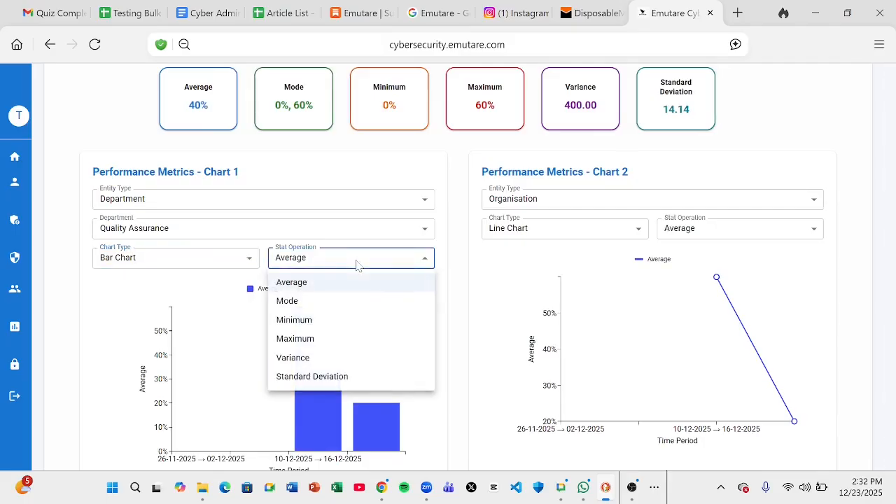
pyautogui.click(324, 313)
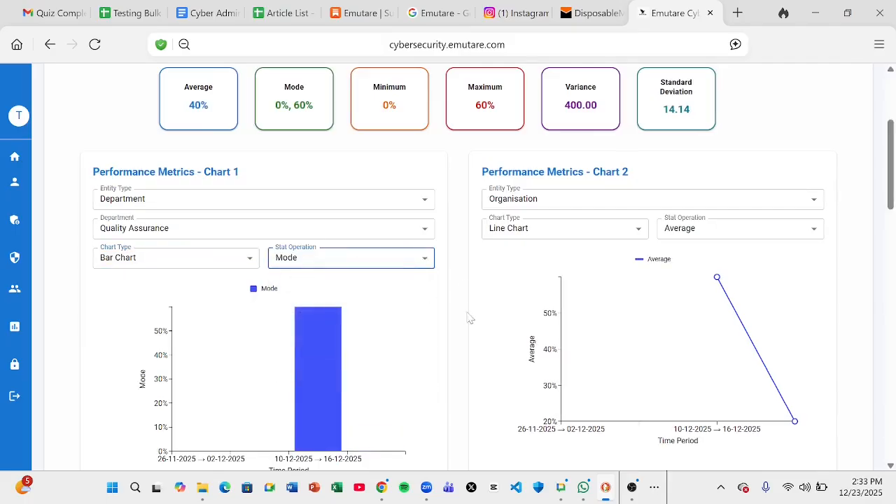
pyautogui.click(398, 260)
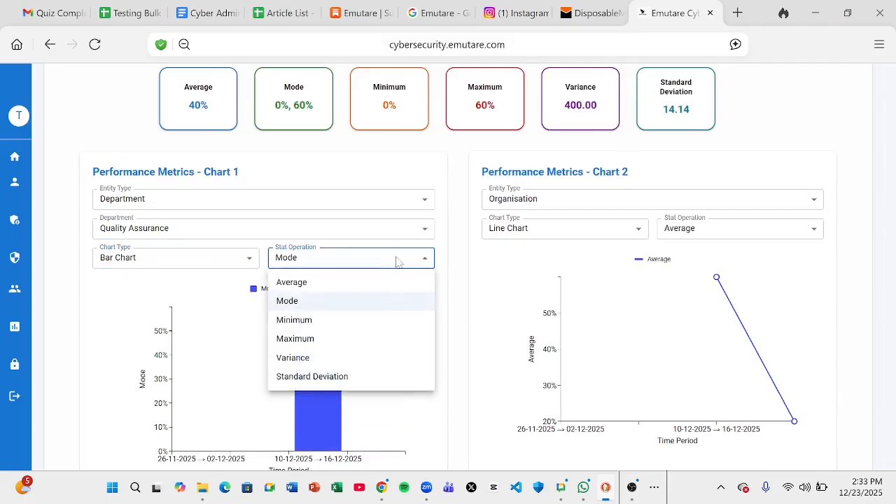
pyautogui.click(341, 343)
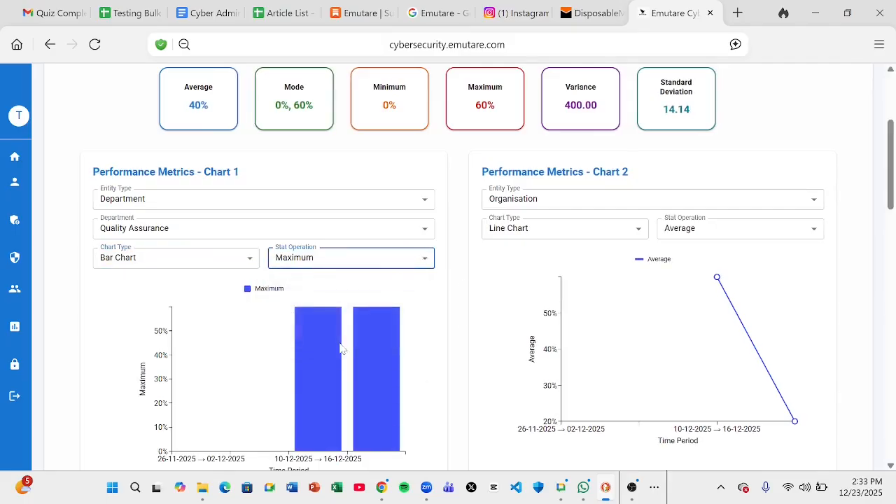
pyautogui.click(409, 263)
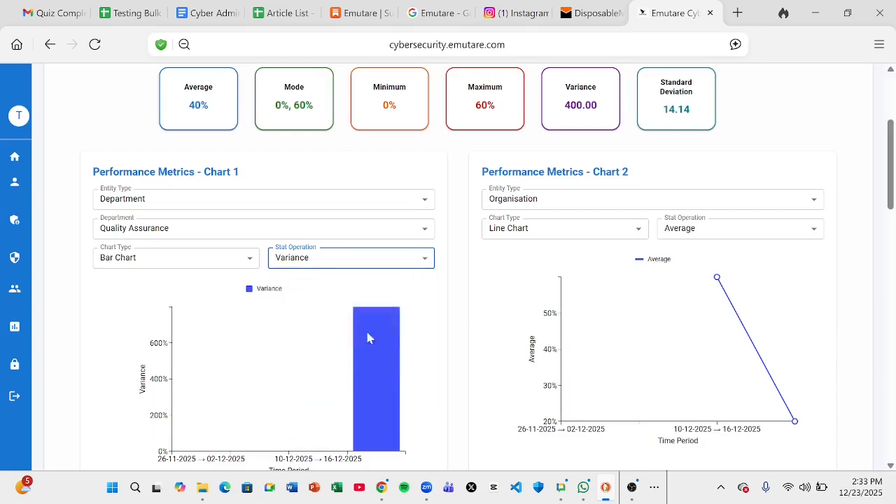
pyautogui.click(368, 257)
pyautogui.click(298, 319)
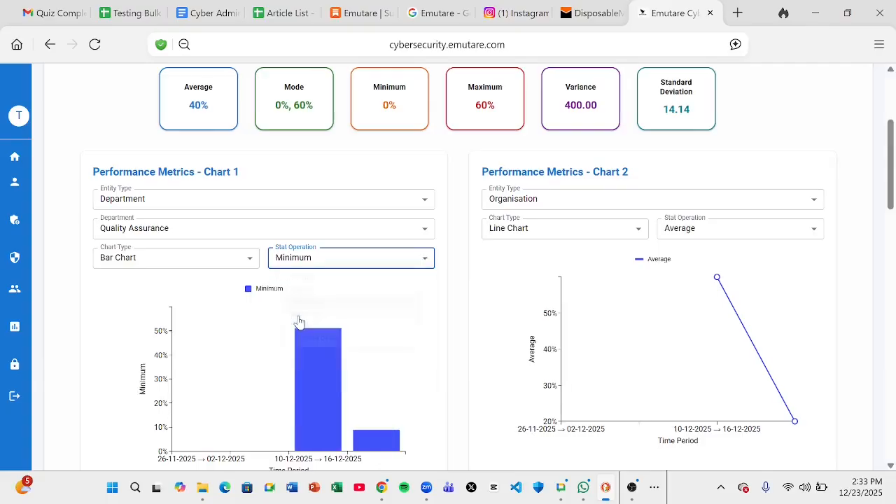
pyautogui.click(504, 200)
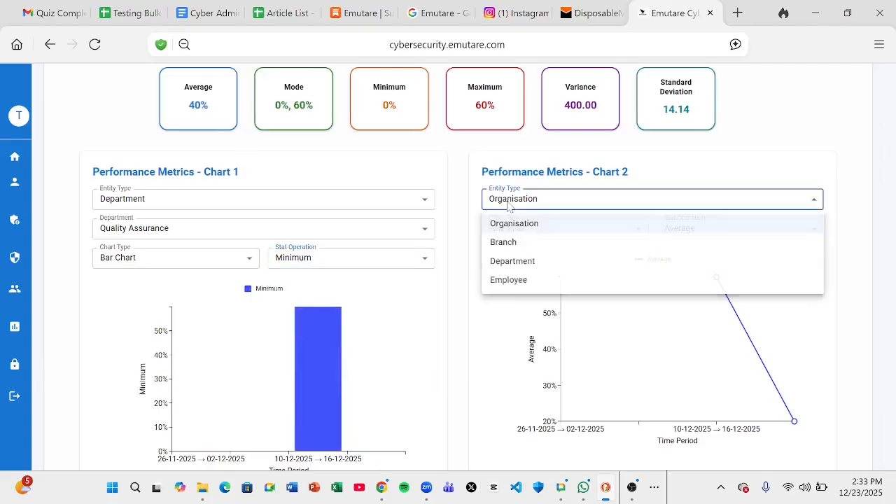
# Set Chart 2's entity type to Department, covering All Departments
pyautogui.click(515, 260)
pyautogui.click(533, 231)
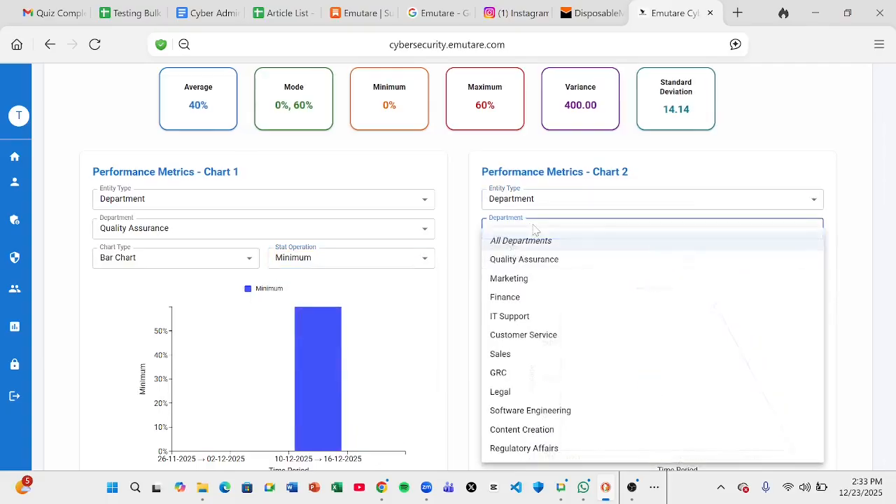
pyautogui.click(524, 241)
pyautogui.click(532, 234)
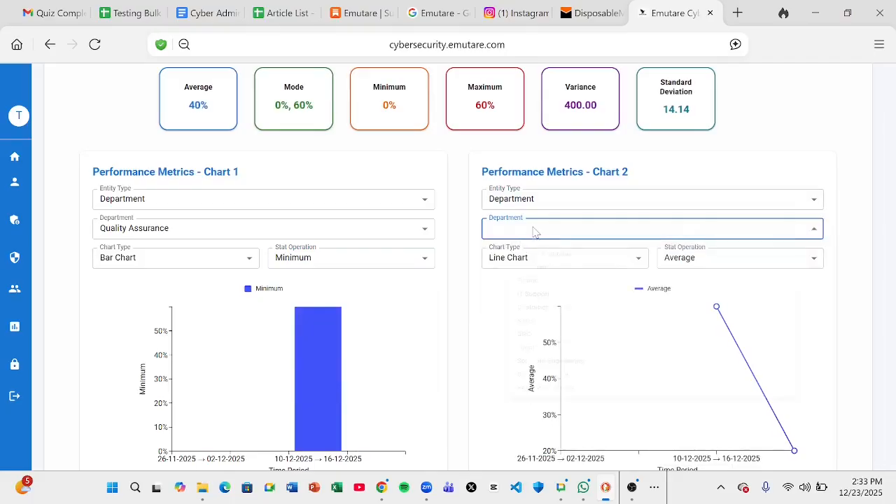
pyautogui.click(532, 245)
# Make Chart 2 a bar chart plotting the Average statistic
pyautogui.click(532, 259)
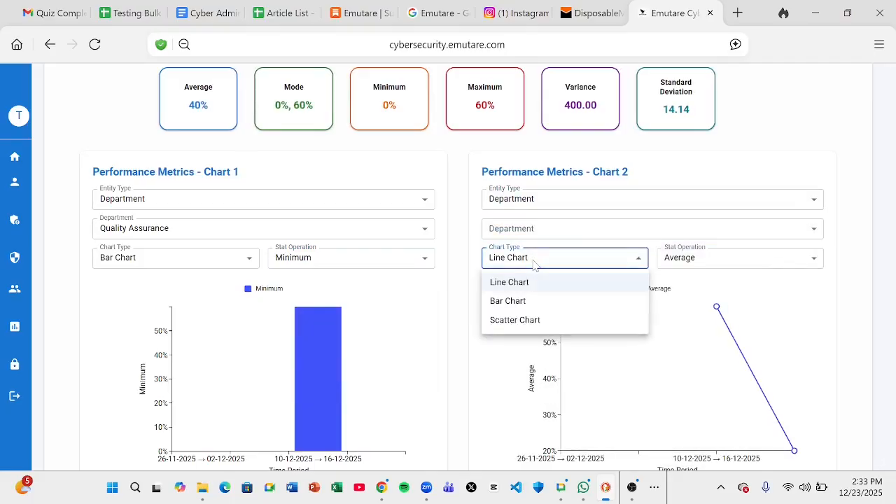
pyautogui.click(524, 320)
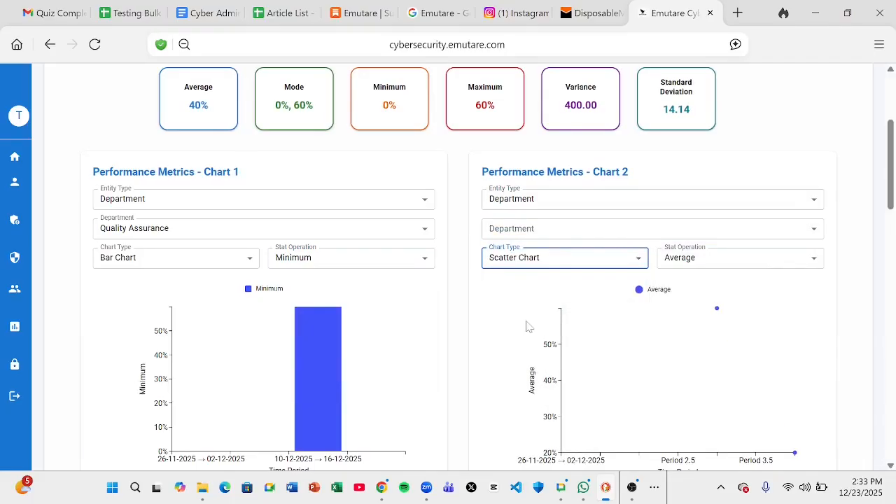
pyautogui.click(693, 259)
pyautogui.click(698, 303)
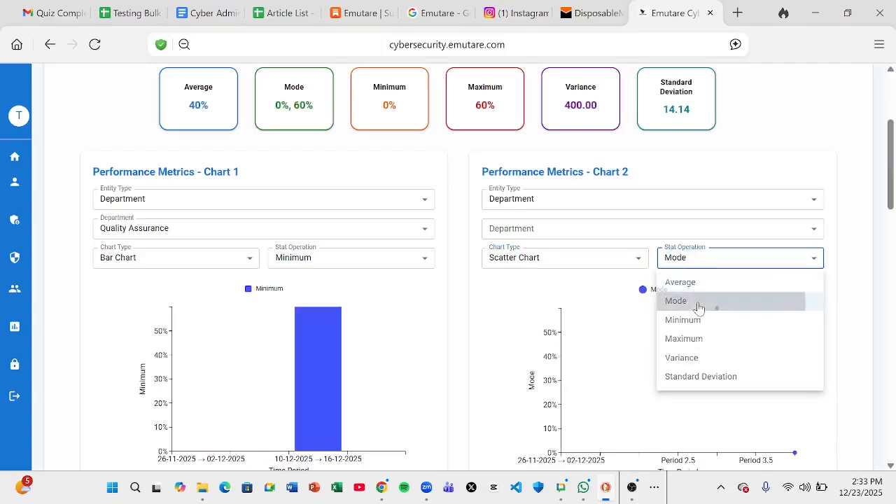
pyautogui.click(556, 264)
pyautogui.click(531, 301)
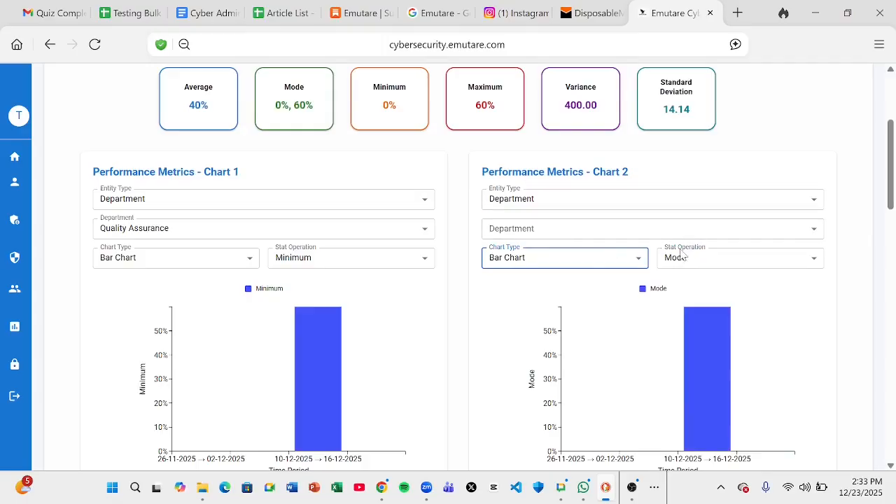
pyautogui.click(594, 266)
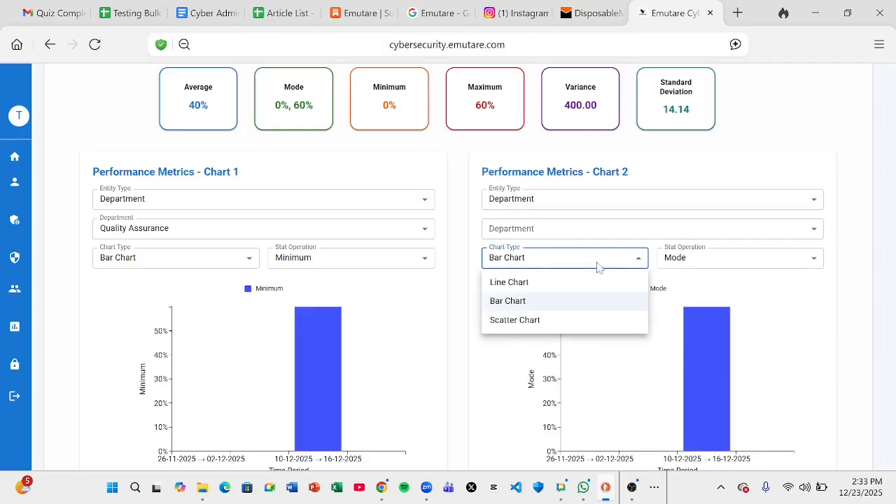
pyautogui.click(707, 263)
pyautogui.click(706, 262)
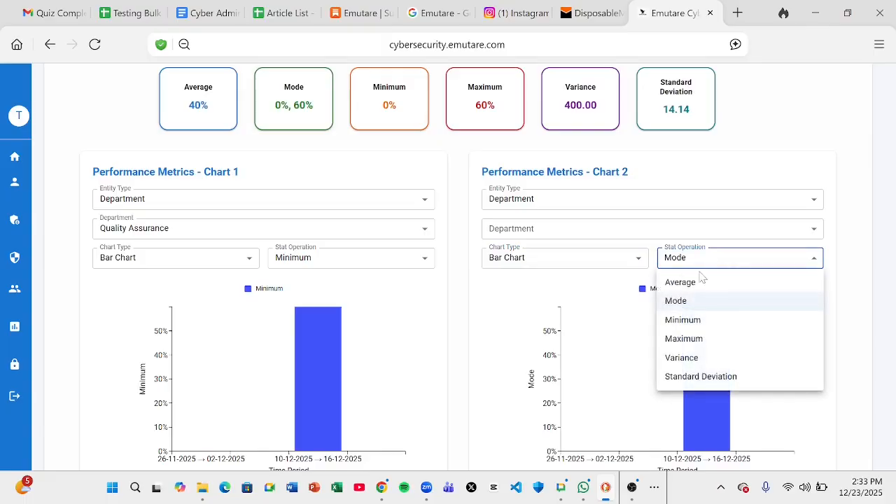
pyautogui.click(699, 283)
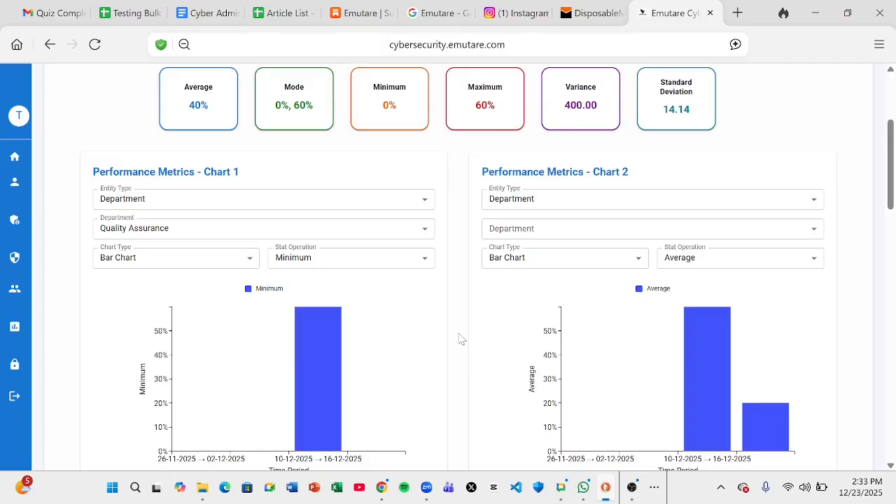
# Scroll back to Chart 1 and bring up its Entity Type choices
pyautogui.scroll(-1, 462, 340)
pyautogui.scroll(4, 462, 340)
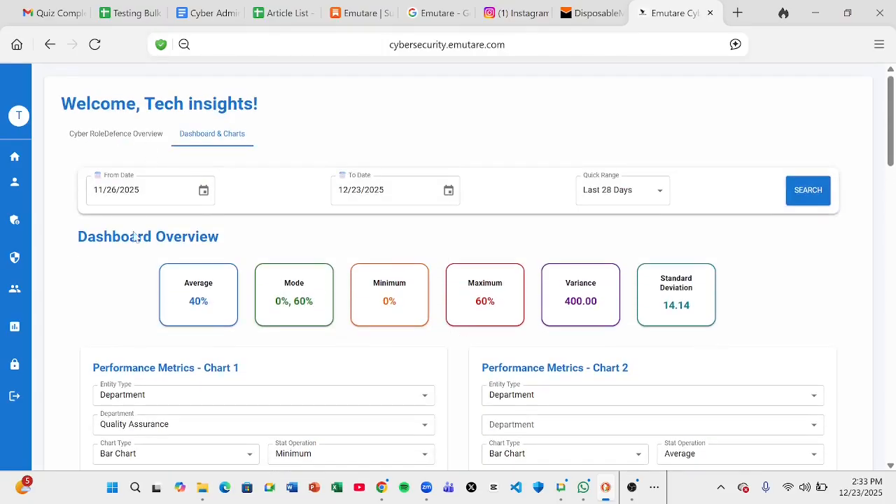
pyautogui.moveTo(21, 280)
pyautogui.scroll(-2, 806, 247)
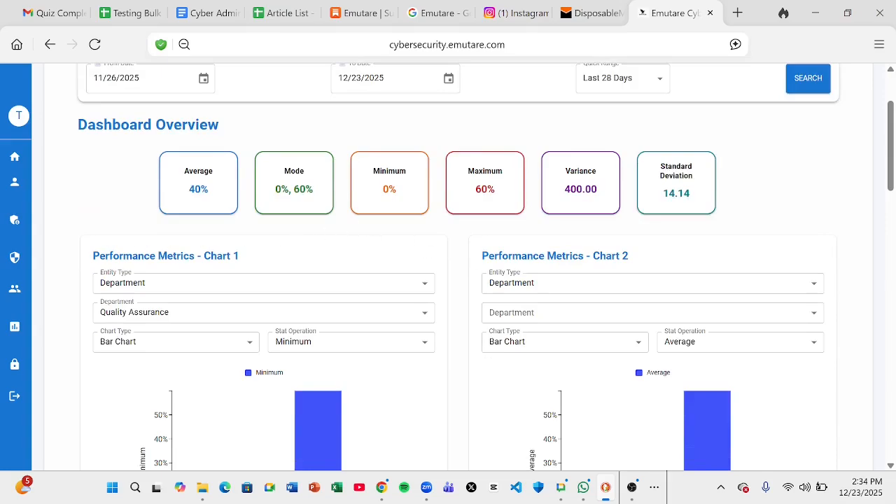
pyautogui.click(137, 286)
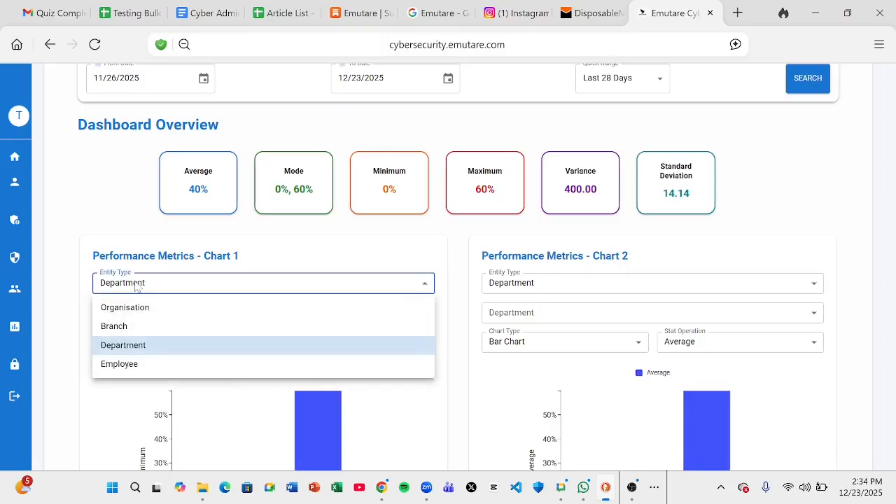
# Set Chart 1's entity type to Branch and limit it to Perth
pyautogui.click(128, 326)
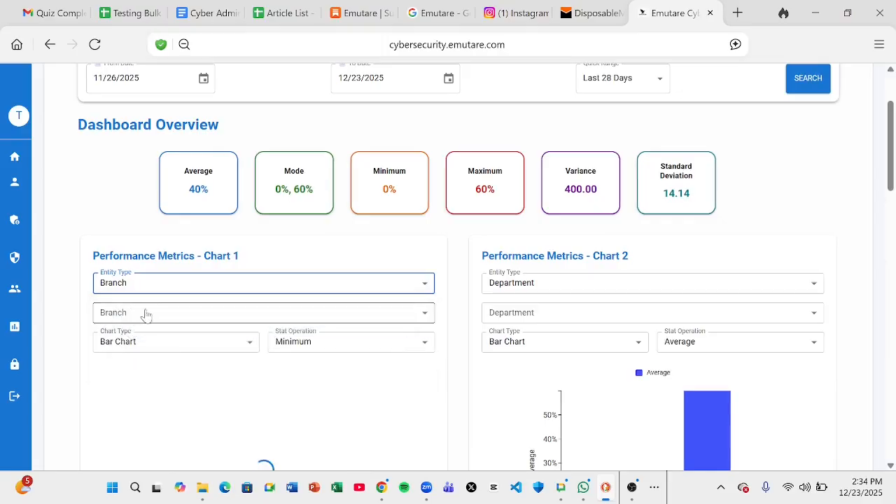
pyautogui.click(146, 315)
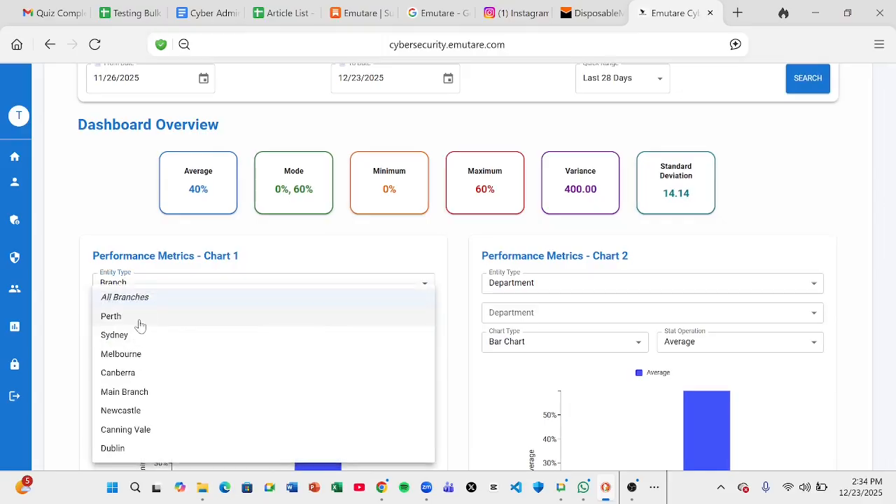
pyautogui.click(140, 323)
pyautogui.scroll(-1, 66, 341)
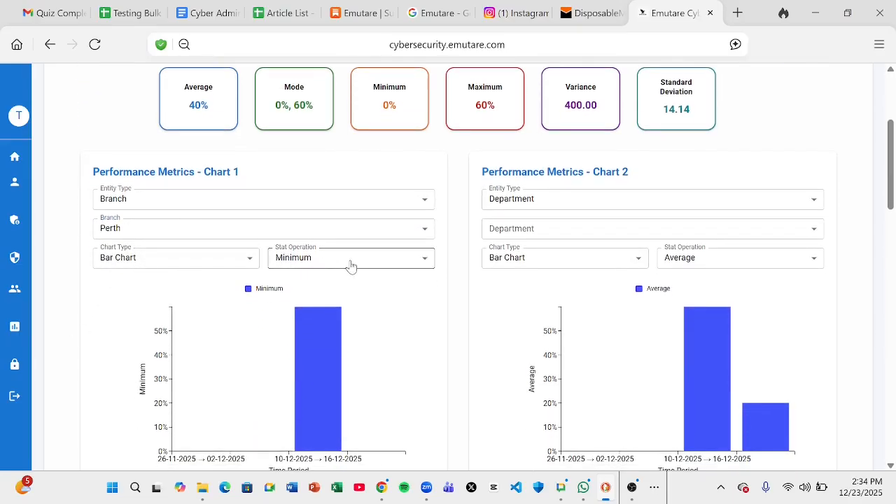
# Show Chart 1 as a line chart of the Average statistic
pyautogui.click(185, 258)
pyautogui.click(145, 320)
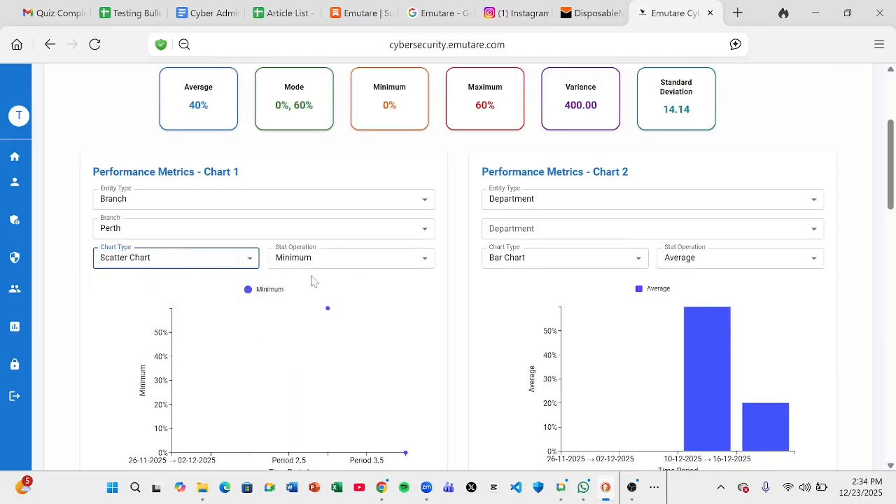
pyautogui.click(350, 264)
pyautogui.click(327, 289)
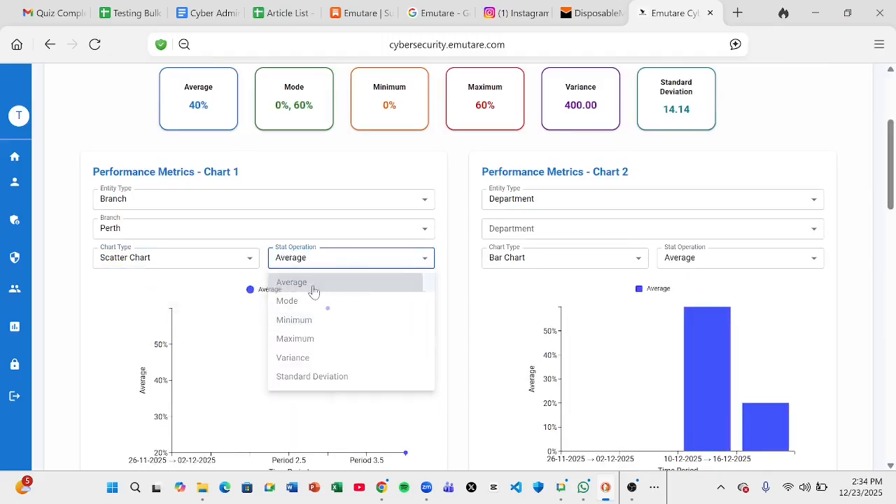
pyautogui.click(138, 264)
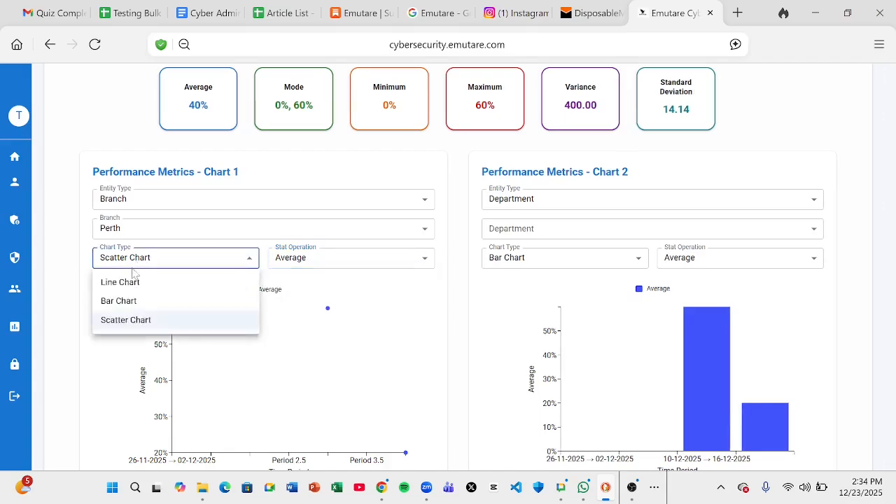
pyautogui.click(132, 282)
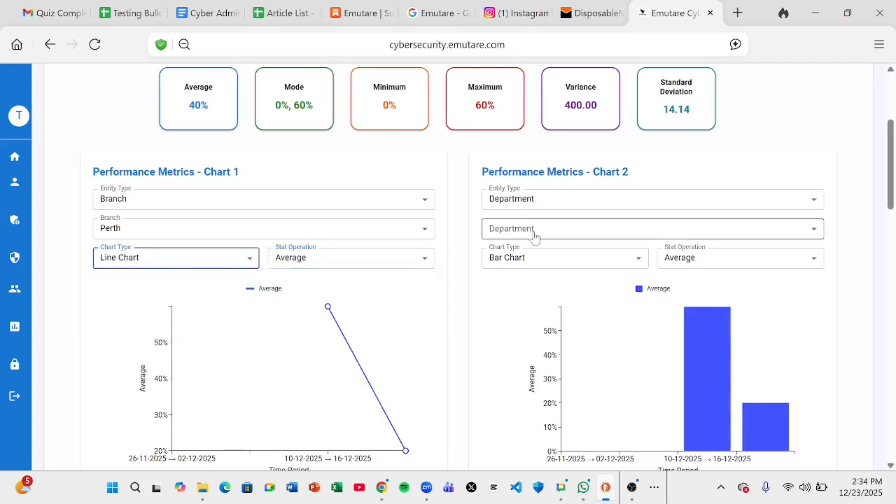
# Set Chart 2's entity type to Branch, covering All Branches
pyautogui.click(567, 202)
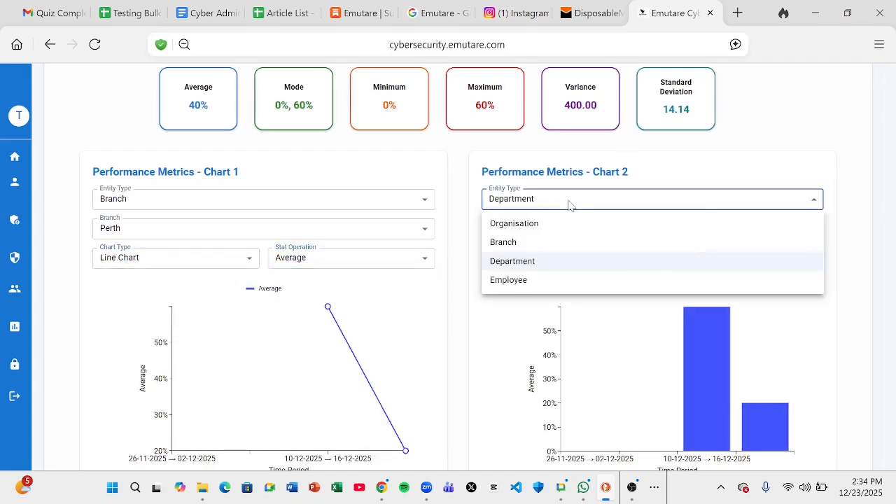
pyautogui.click(561, 241)
pyautogui.click(543, 231)
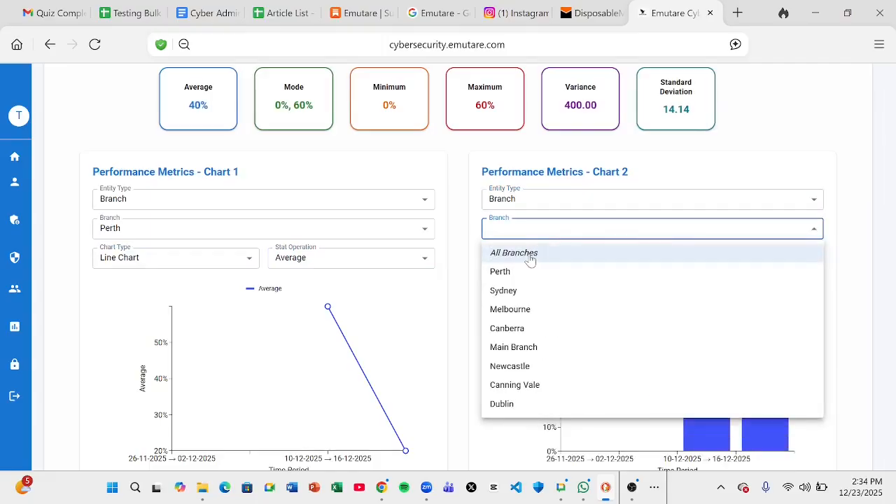
pyautogui.click(530, 255)
# Make Chart 2 a bar chart of the Average, leaving Chart 1 on Branch
pyautogui.click(531, 261)
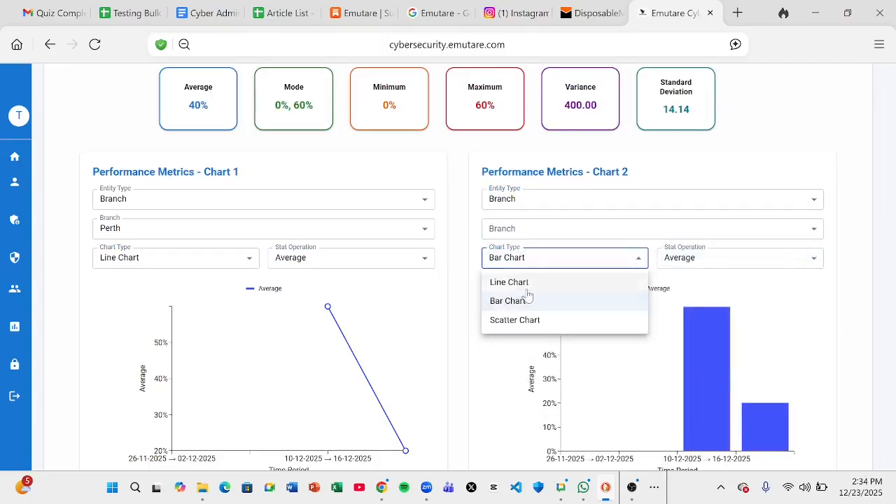
pyautogui.click(521, 282)
pyautogui.click(716, 264)
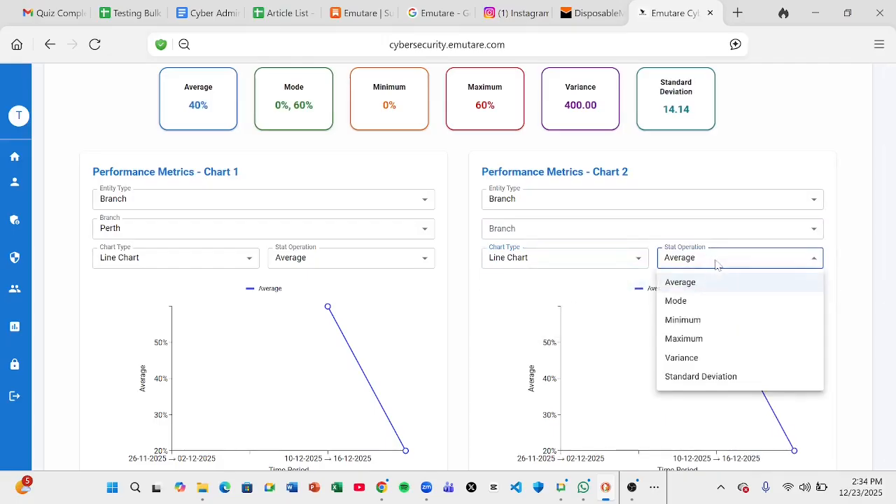
pyautogui.click(708, 301)
pyautogui.click(551, 266)
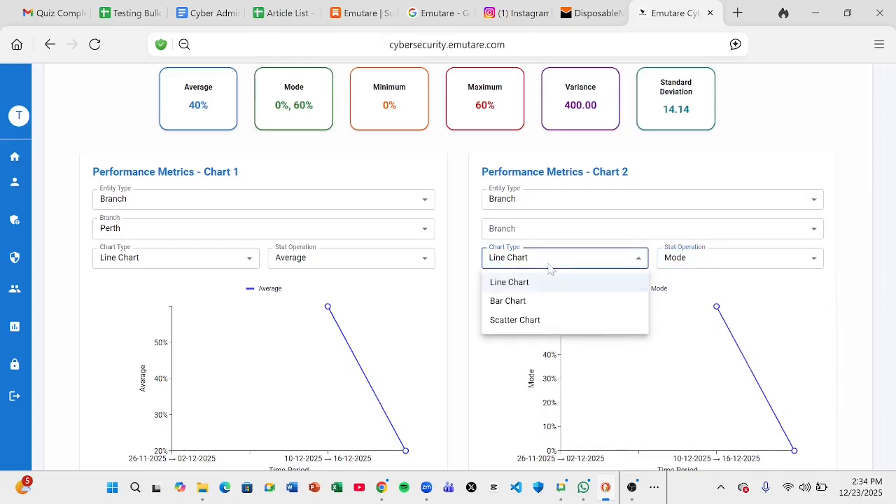
pyautogui.click(540, 301)
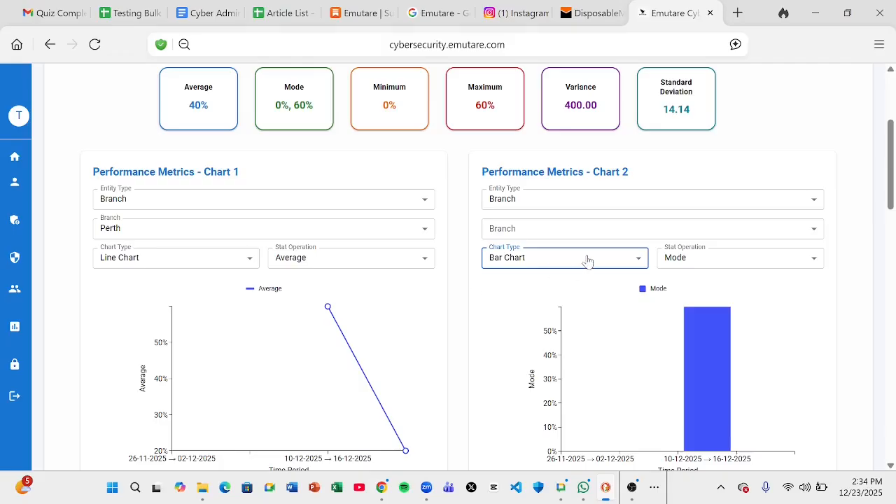
pyautogui.click(667, 264)
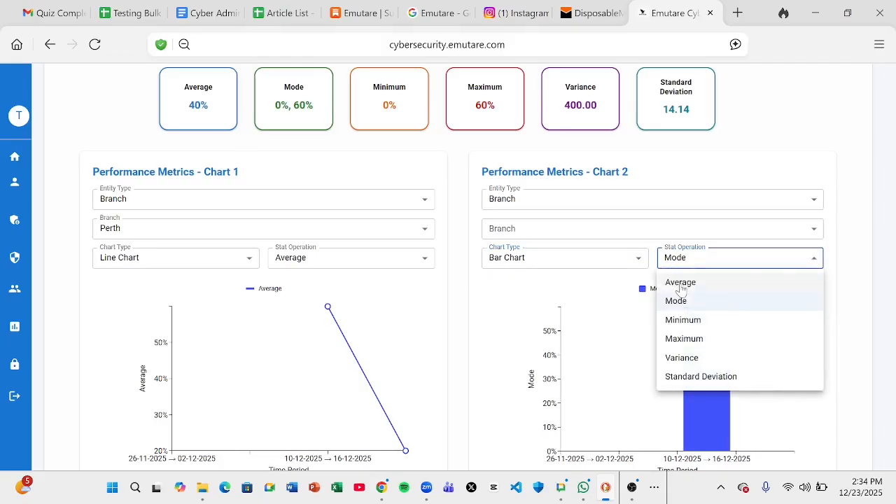
pyautogui.click(680, 283)
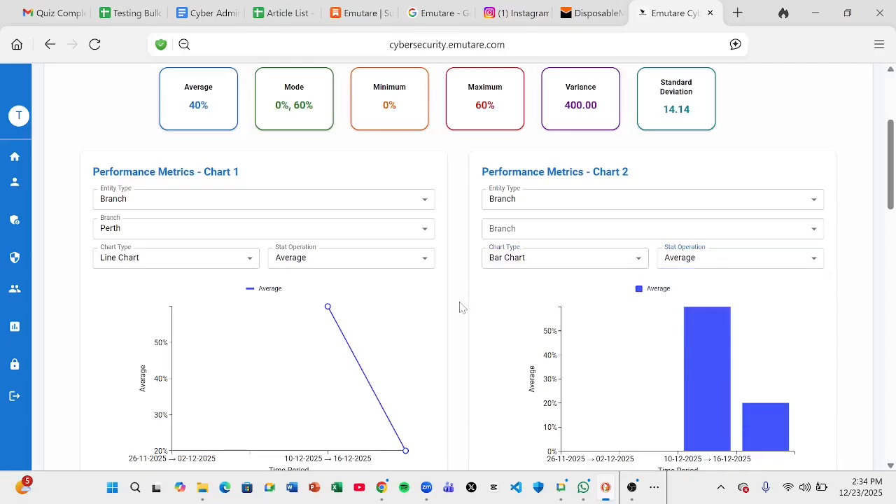
pyautogui.click(221, 201)
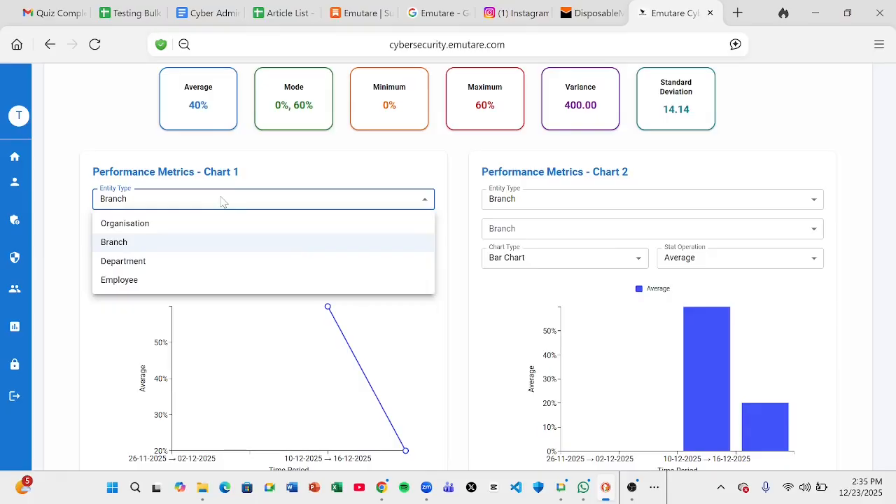
pyautogui.click(68, 194)
pyautogui.scroll(2, 68, 194)
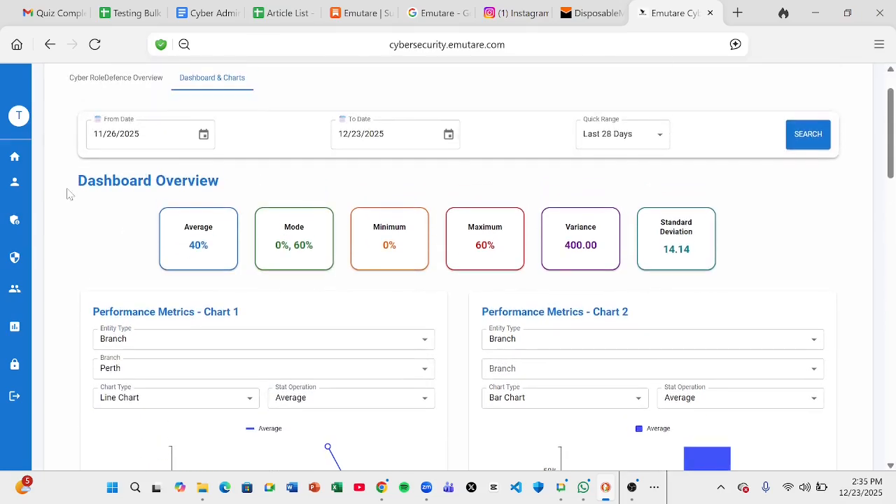
pyautogui.scroll(1, 68, 194)
pyautogui.moveTo(56, 192)
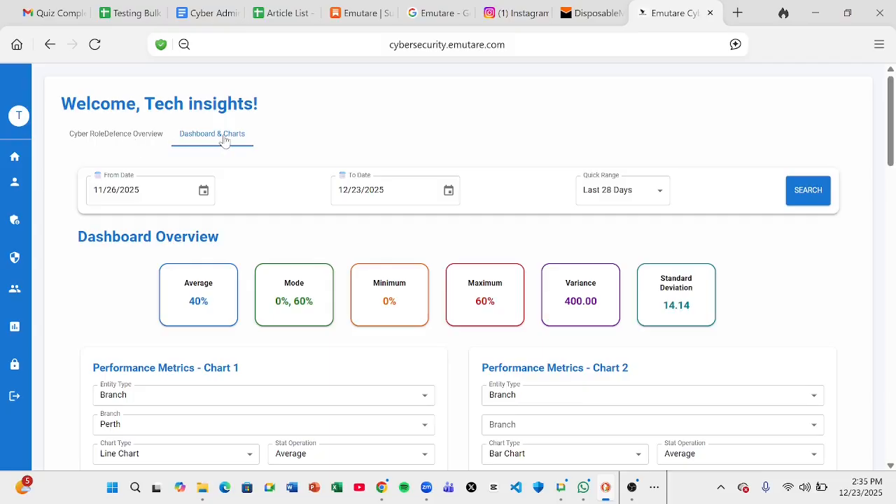
pyautogui.scroll(-1, 81, 324)
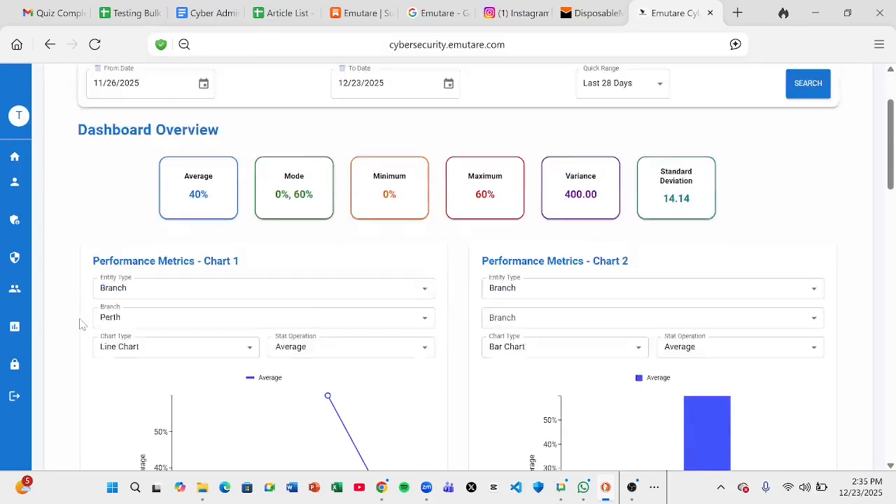
pyautogui.scroll(1, 81, 324)
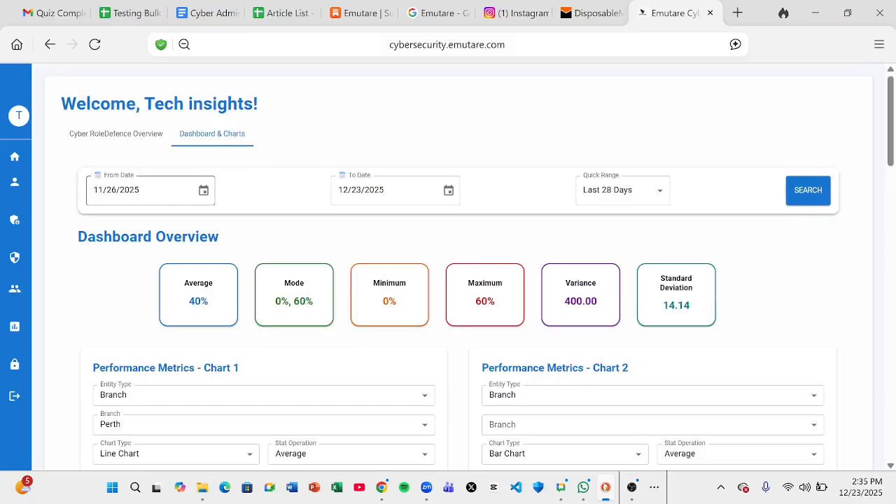
pyautogui.click(204, 192)
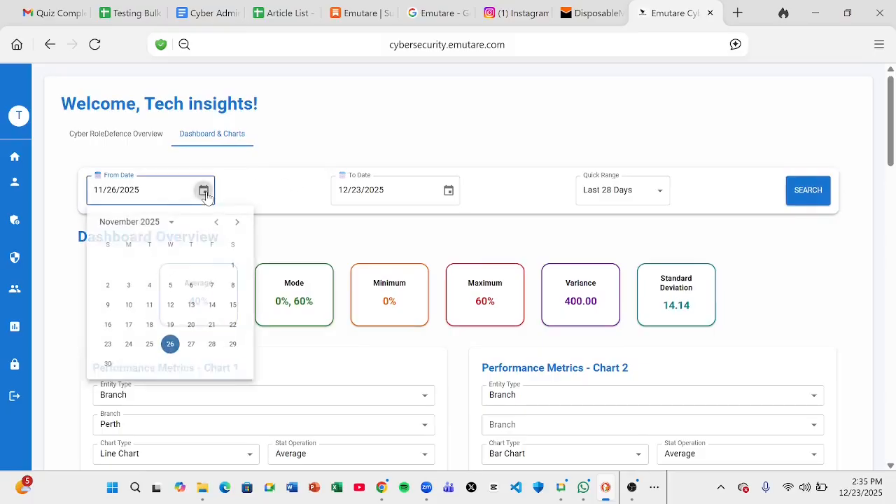
pyautogui.click(452, 195)
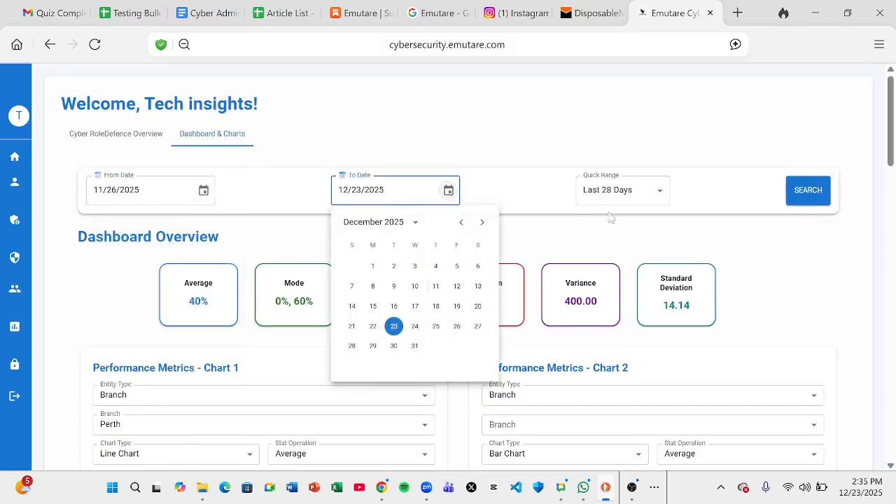
pyautogui.click(661, 193)
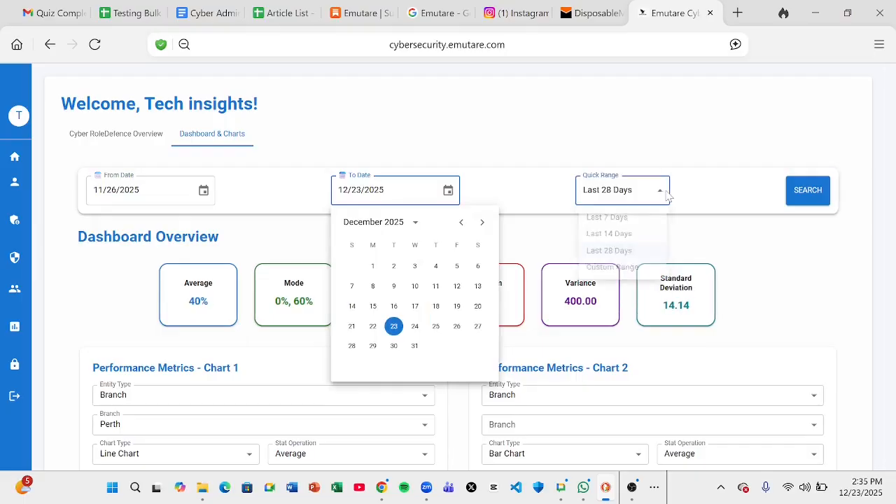
pyautogui.click(808, 194)
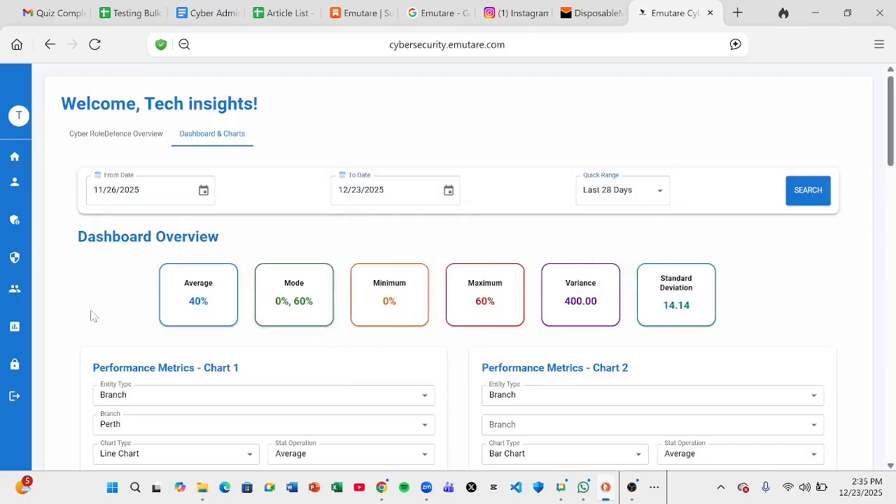
pyautogui.scroll(-1, 91, 316)
pyautogui.scroll(-4, 91, 316)
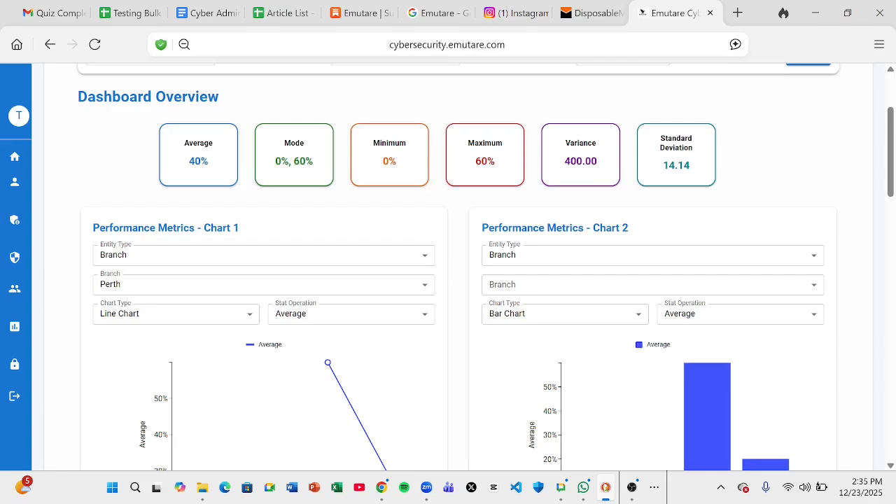
# Set Chart 1's entity type to Employee and pick the first employee
pyautogui.click(139, 259)
pyautogui.click(130, 338)
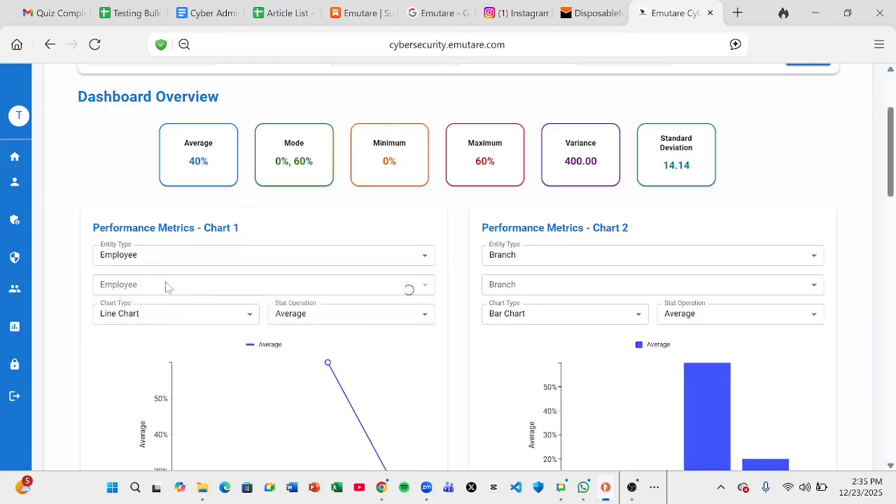
pyautogui.click(165, 285)
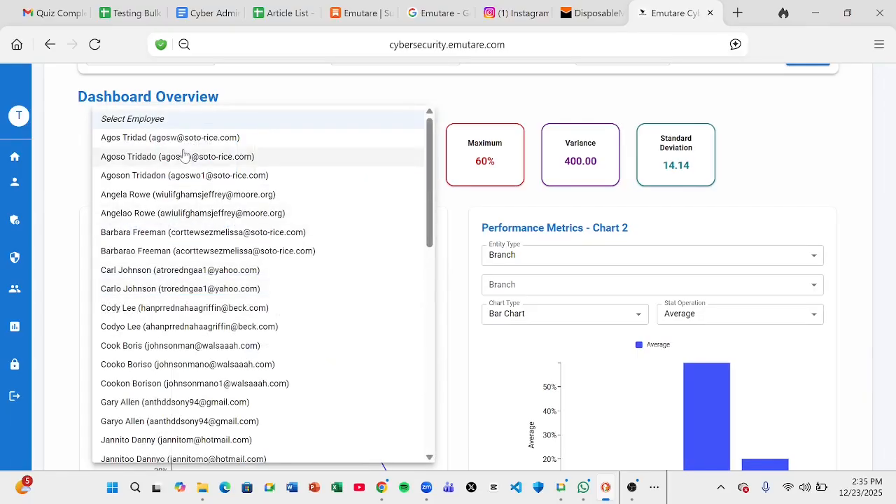
pyautogui.click(180, 139)
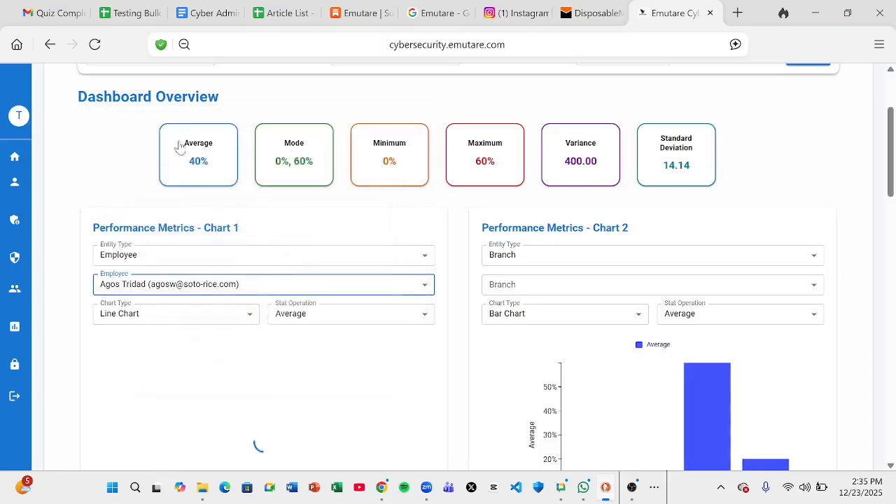
pyautogui.scroll(-2, 63, 324)
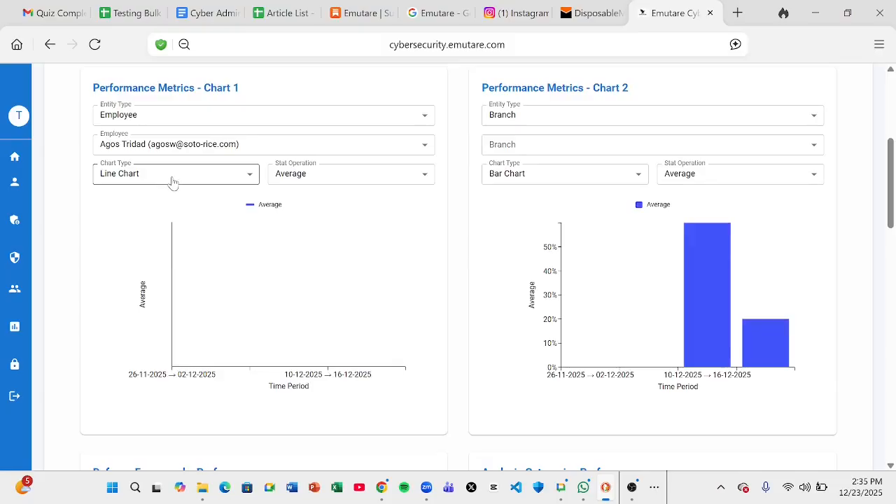
# Make Chart 1 a bar chart plotting the Mode statistic
pyautogui.click(168, 179)
pyautogui.click(151, 223)
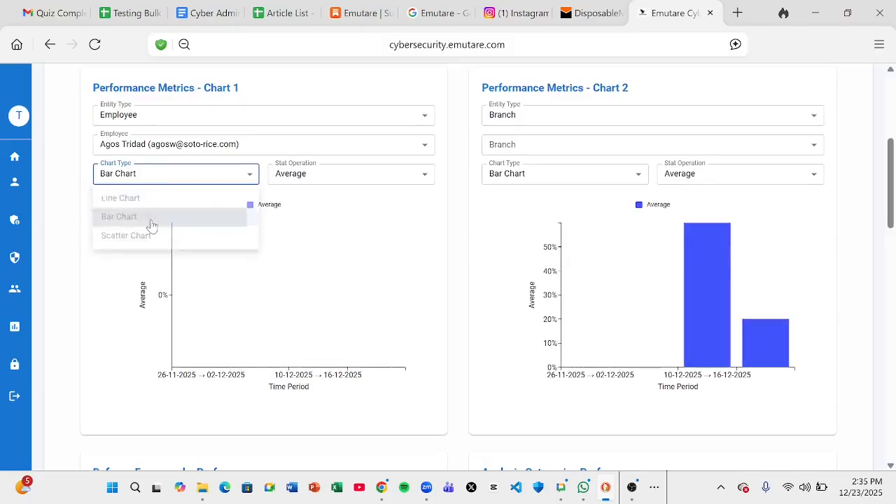
pyautogui.click(317, 174)
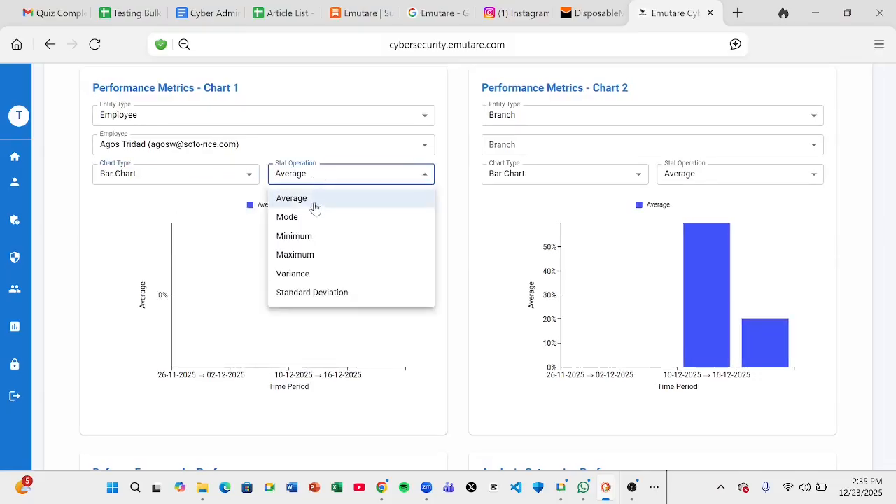
pyautogui.click(315, 220)
pyautogui.click(190, 172)
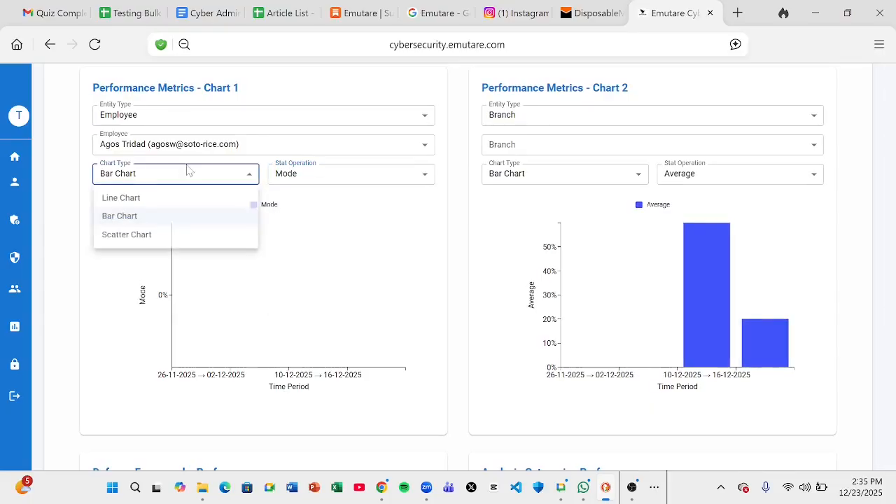
pyautogui.click(148, 200)
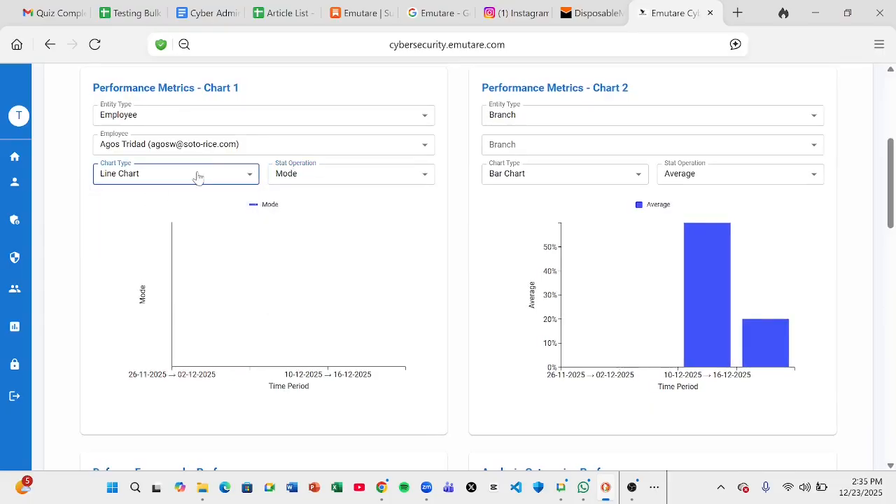
pyautogui.click(198, 176)
pyautogui.click(163, 217)
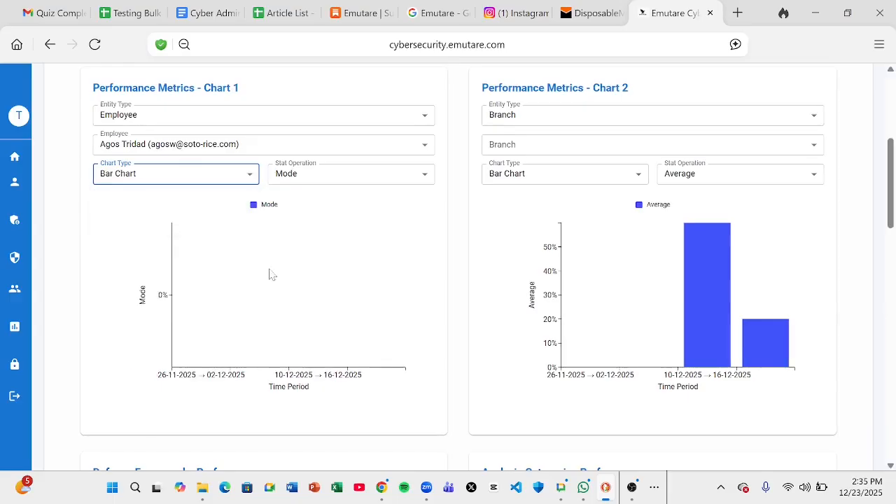
# Set Chart 2's entity type to Employee and choose the third employee
pyautogui.click(548, 115)
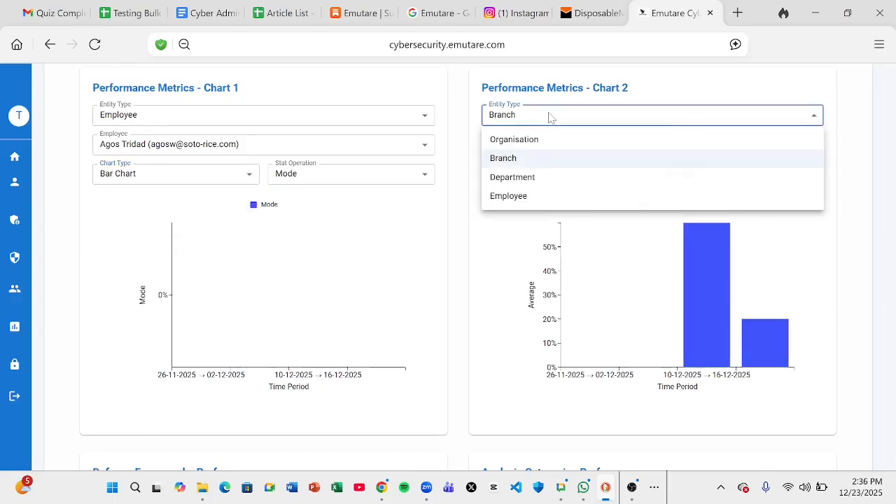
pyautogui.click(530, 195)
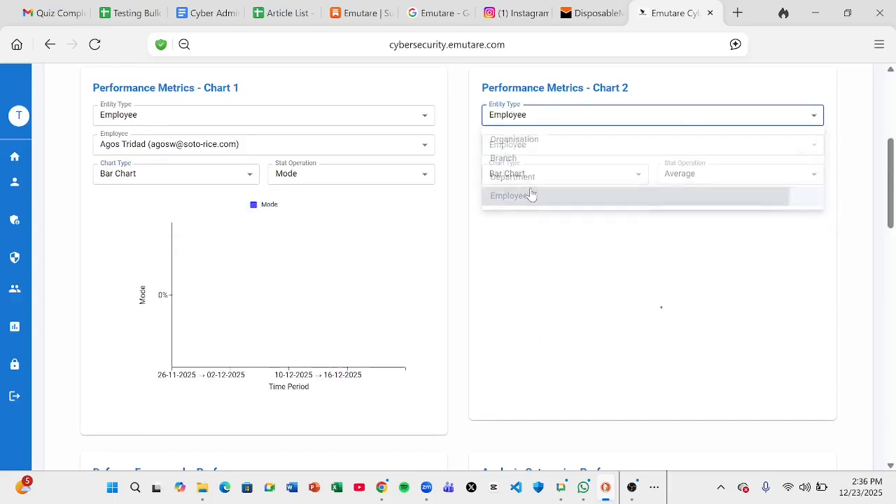
pyautogui.click(527, 148)
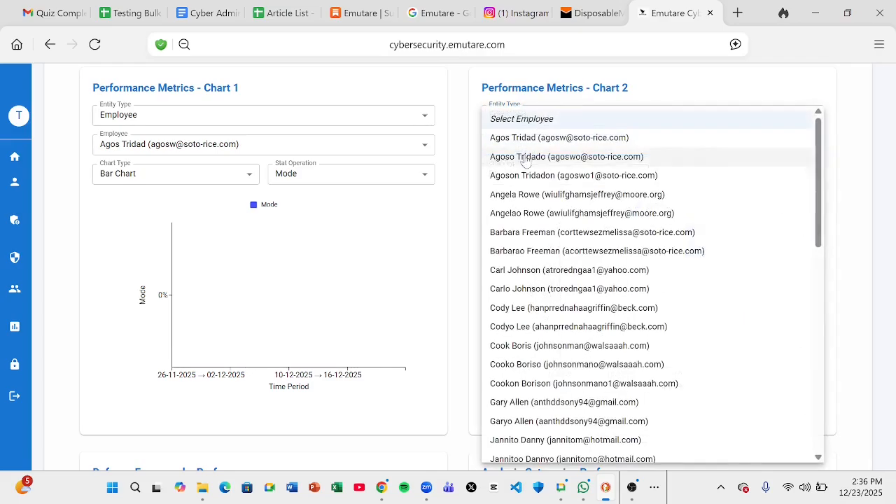
pyautogui.click(530, 178)
# Keep Chart 2 as a bar chart and plot the Minimum statistic
pyautogui.click(541, 176)
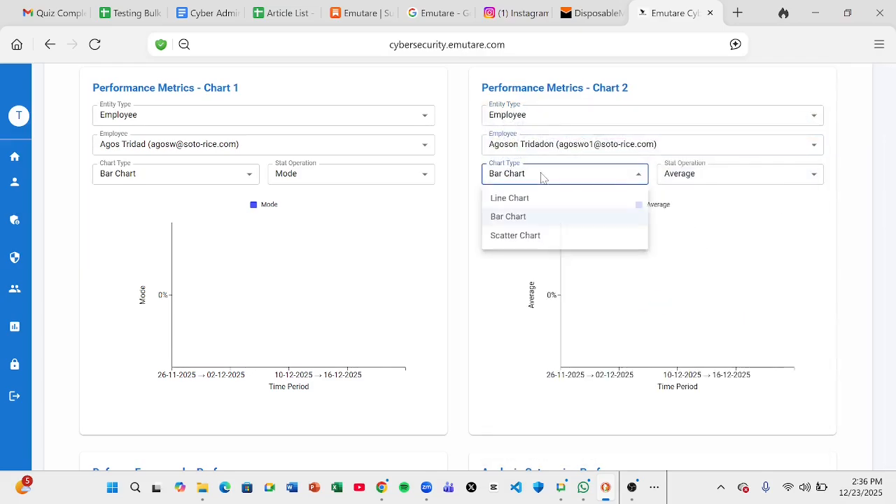
pyautogui.click(534, 215)
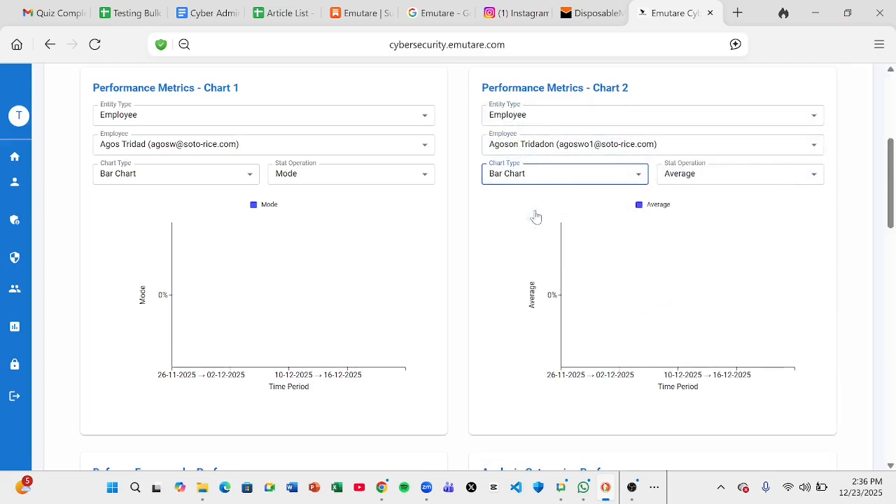
pyautogui.click(763, 176)
pyautogui.click(726, 233)
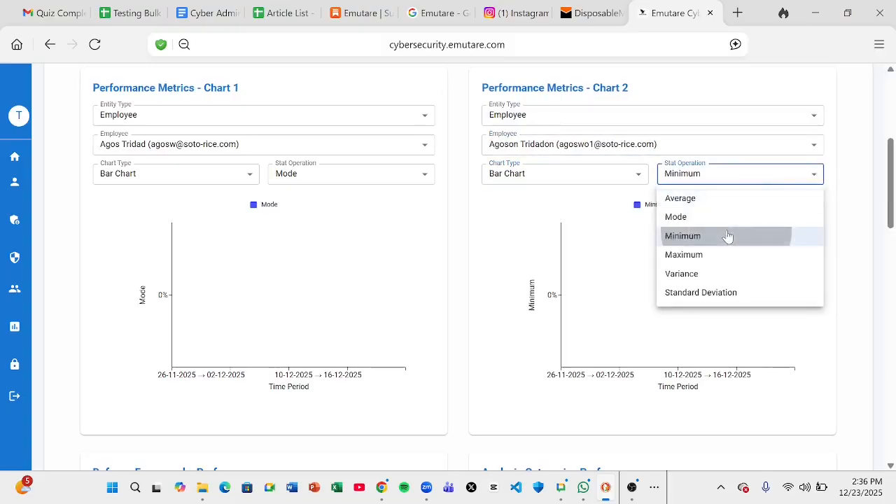
pyautogui.click(461, 241)
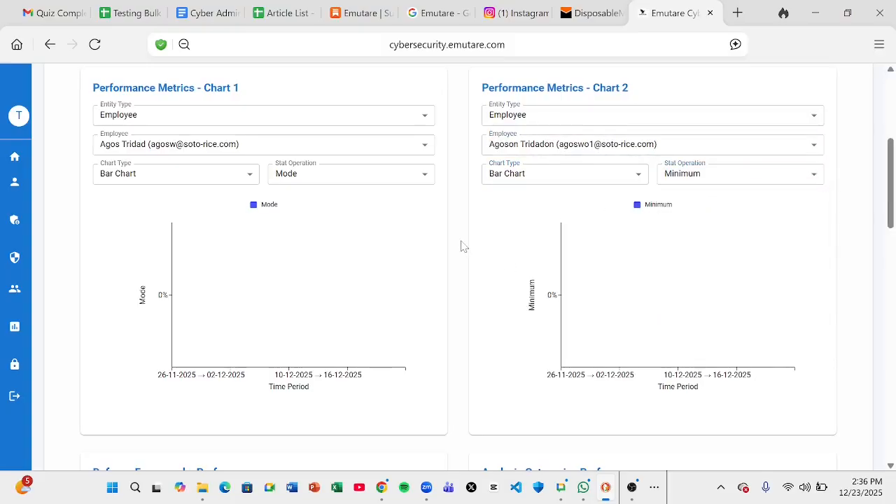
pyautogui.scroll(2, 461, 245)
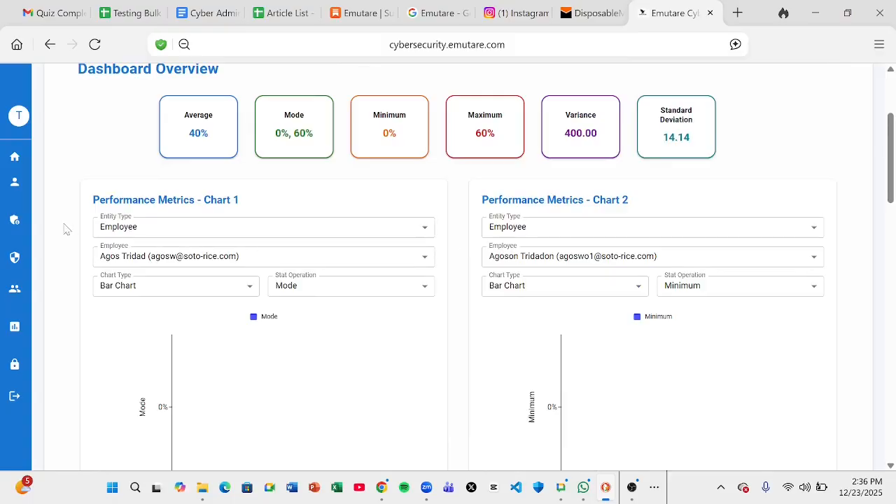
# Go via Profile and Home back to Dashboard & Charts, reloading it with charts reset
pyautogui.scroll(3, 65, 229)
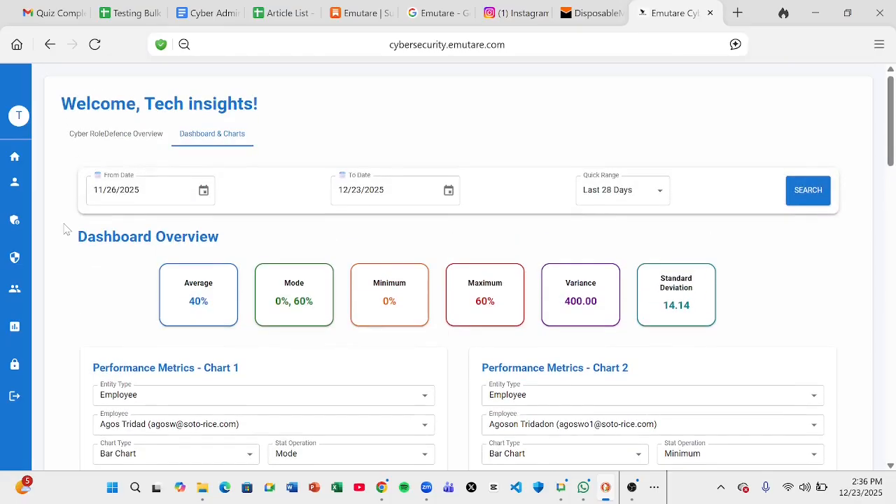
pyautogui.moveTo(22, 189)
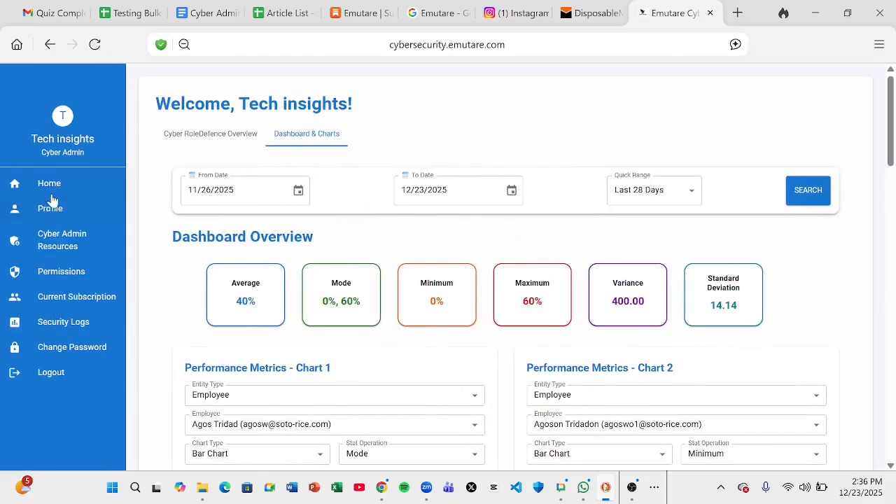
pyautogui.click(52, 184)
pyautogui.click(49, 209)
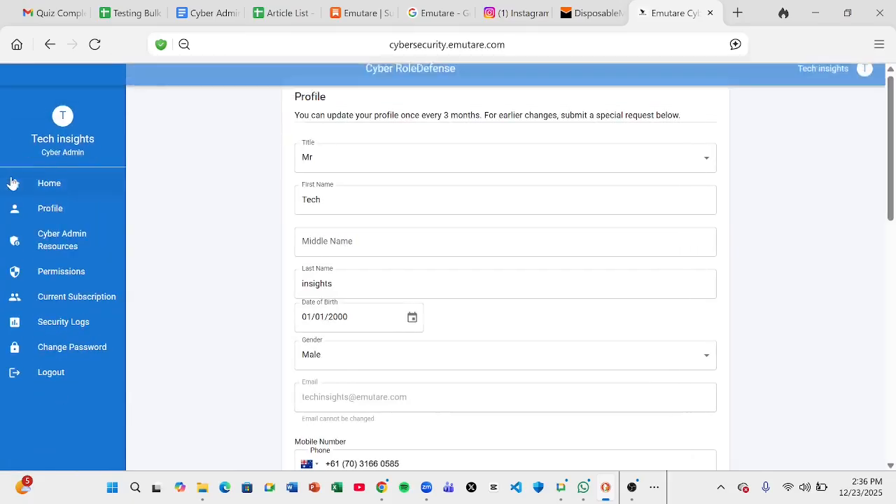
pyautogui.click(44, 186)
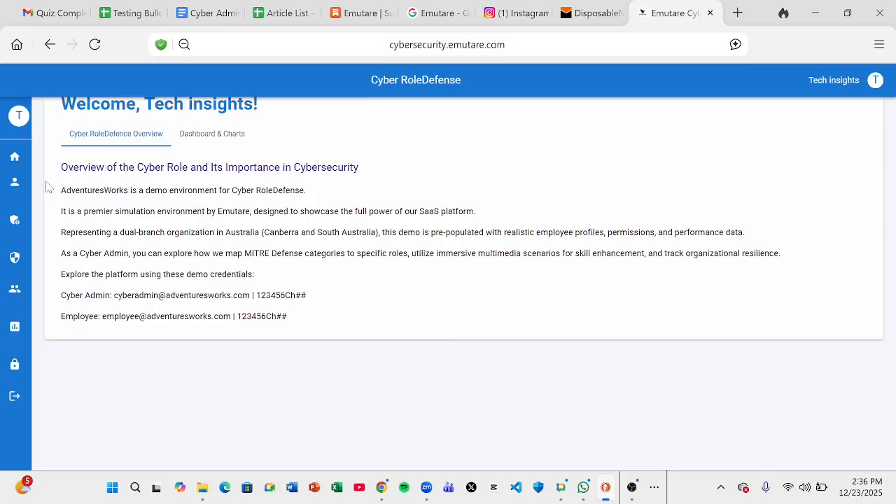
pyautogui.click(633, 489)
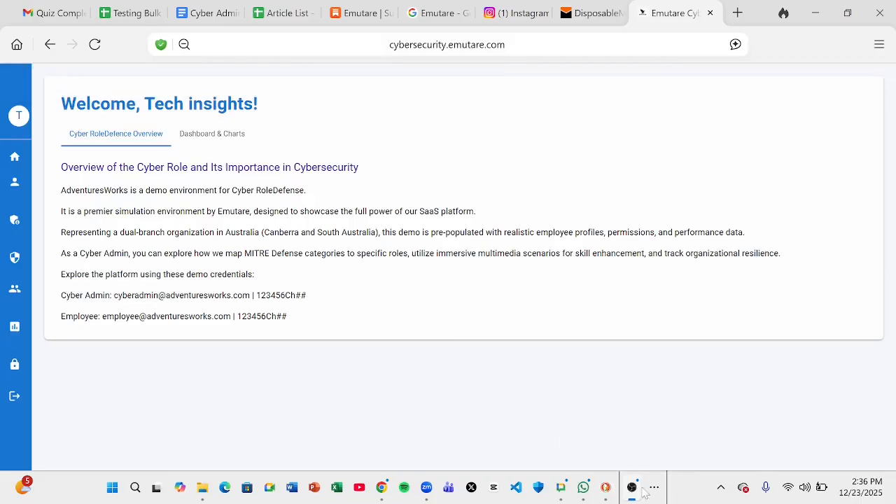
pyautogui.click(843, 371)
pyautogui.click(42, 184)
pyautogui.click(208, 139)
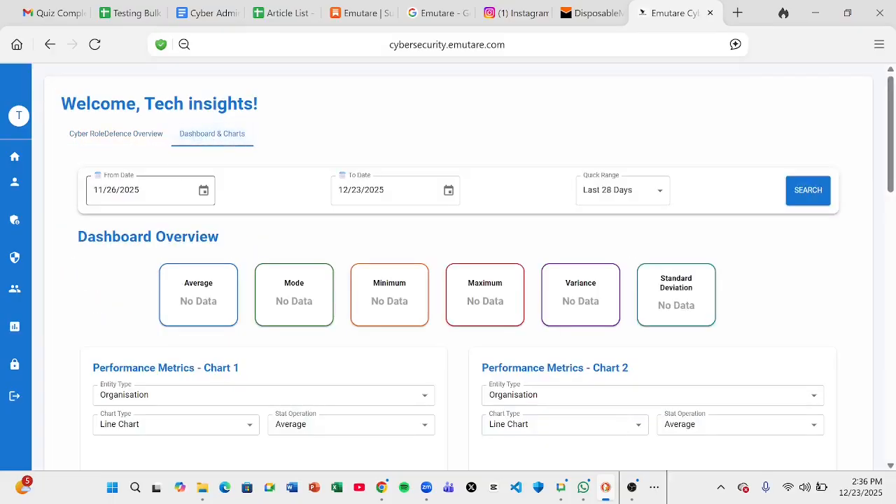
pyautogui.click(203, 196)
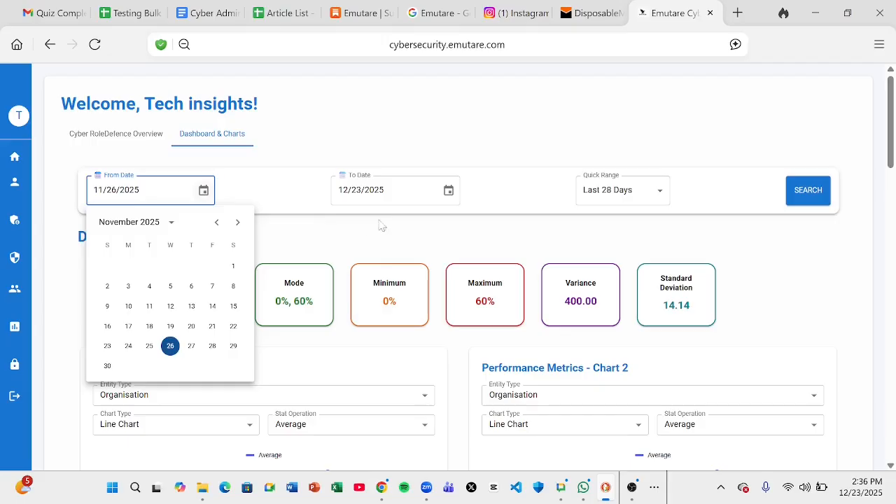
pyautogui.click(448, 192)
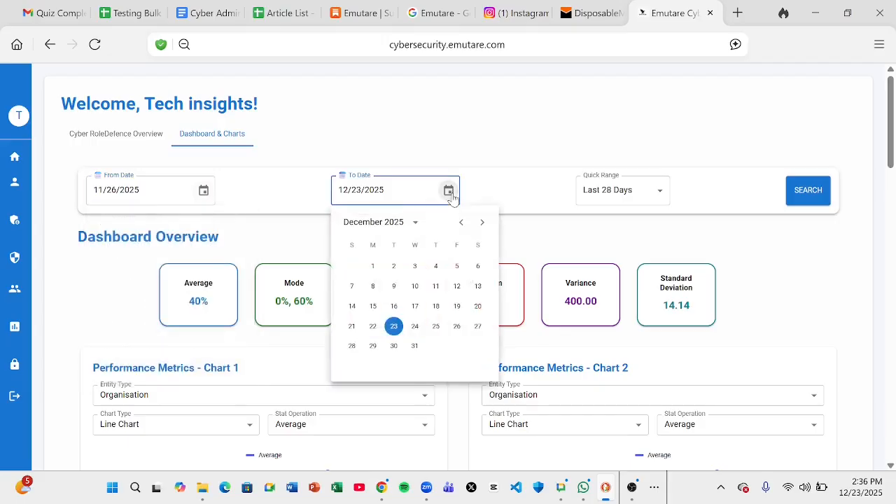
pyautogui.click(662, 192)
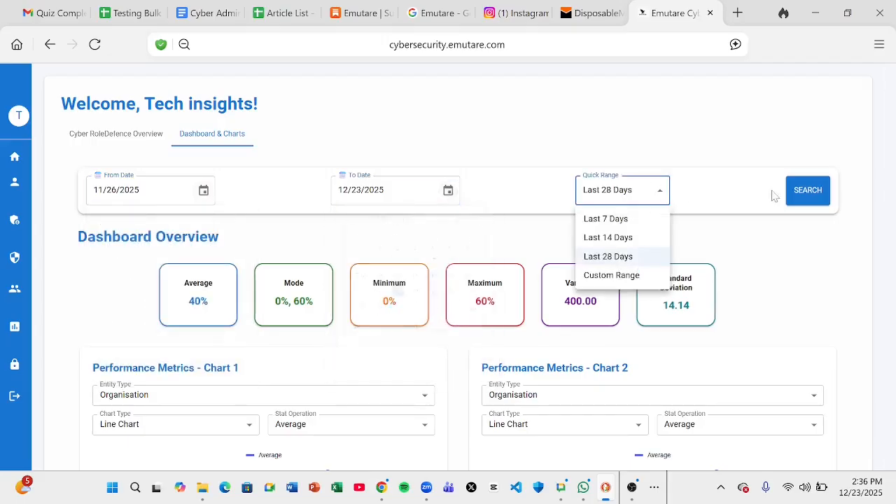
pyautogui.click(800, 270)
pyautogui.scroll(-2, 798, 269)
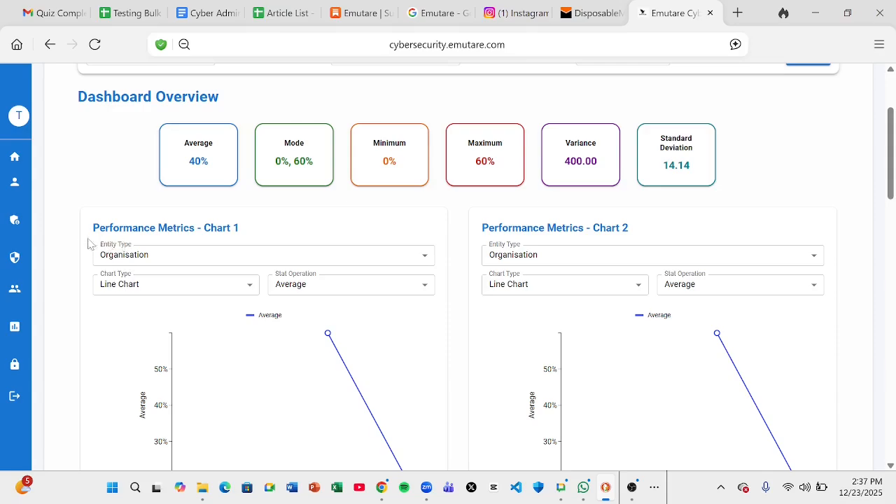
pyautogui.scroll(-2, 68, 233)
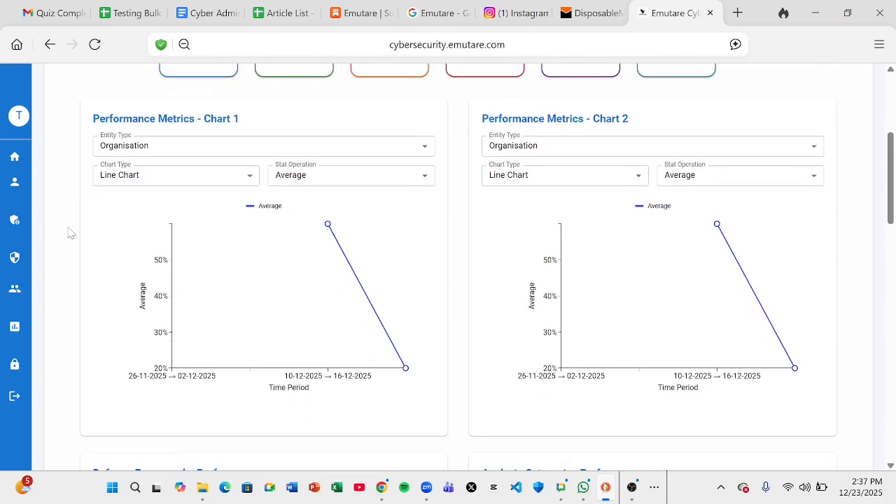
pyautogui.click(166, 183)
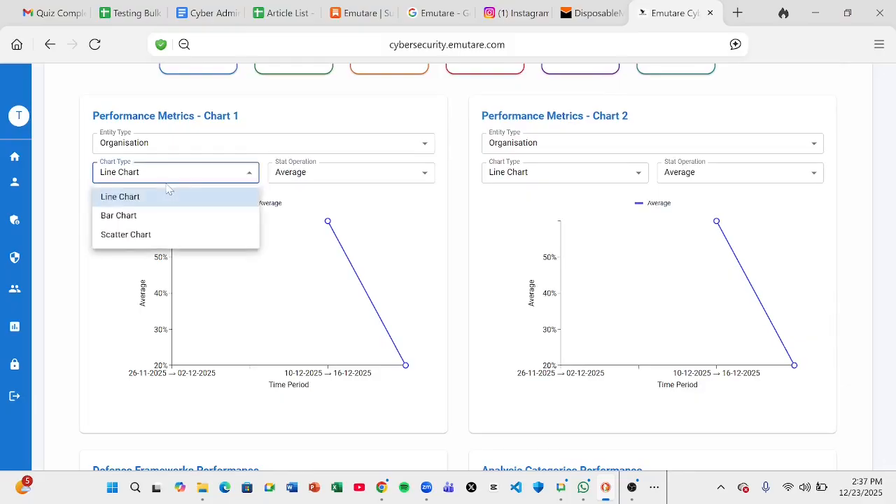
pyautogui.click(147, 217)
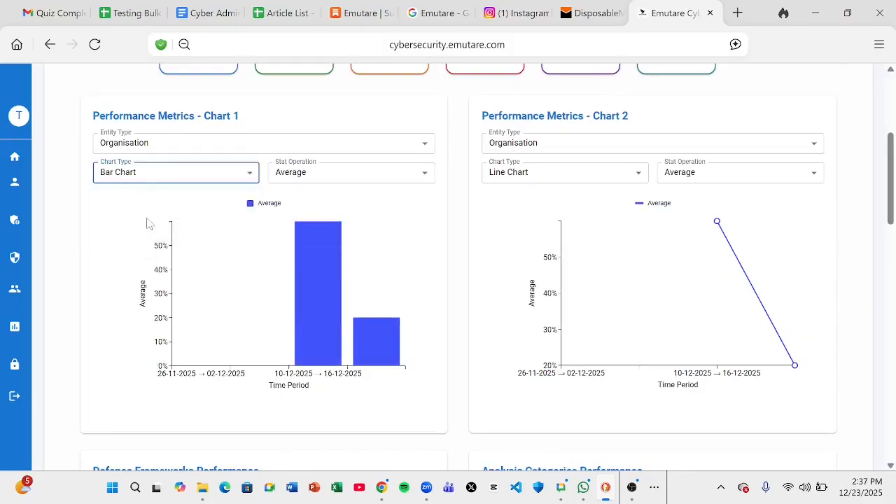
pyautogui.click(315, 175)
pyautogui.click(310, 216)
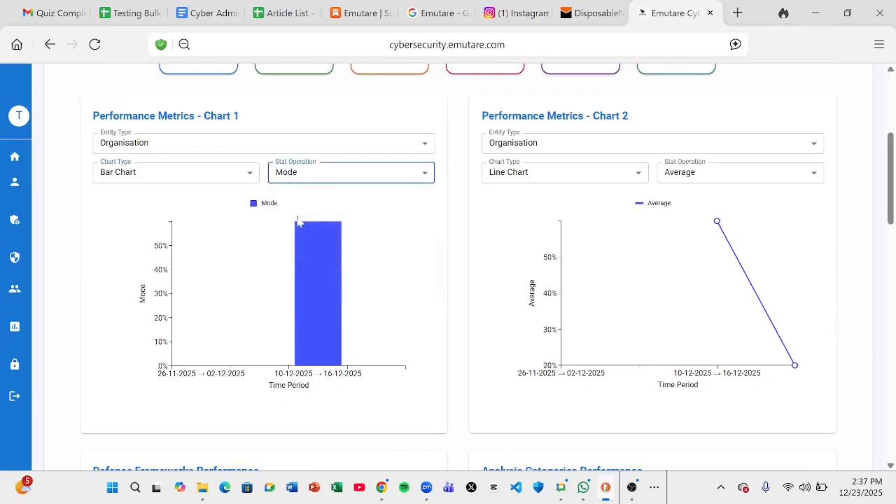
pyautogui.click(294, 179)
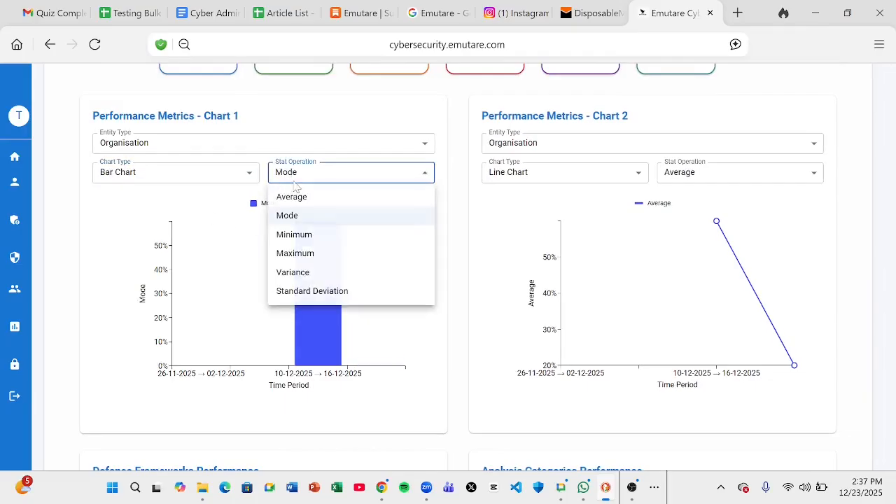
pyautogui.click(301, 255)
pyautogui.click(354, 179)
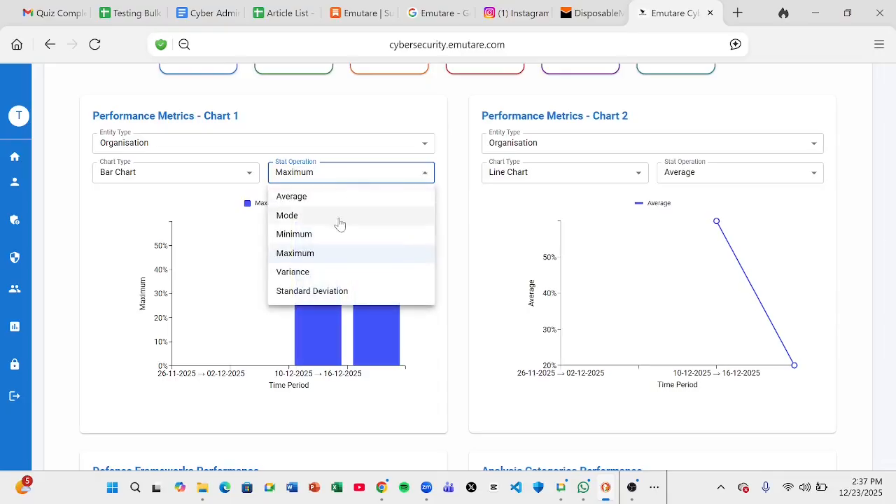
pyautogui.click(310, 235)
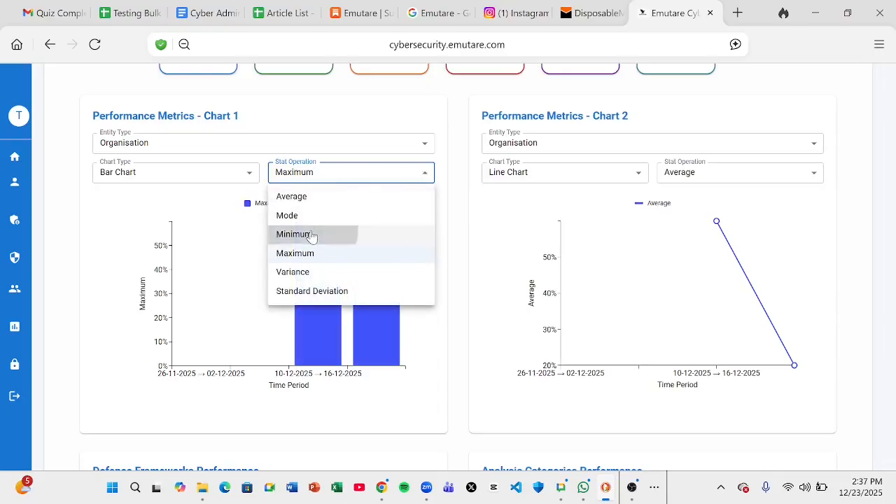
pyautogui.click(326, 172)
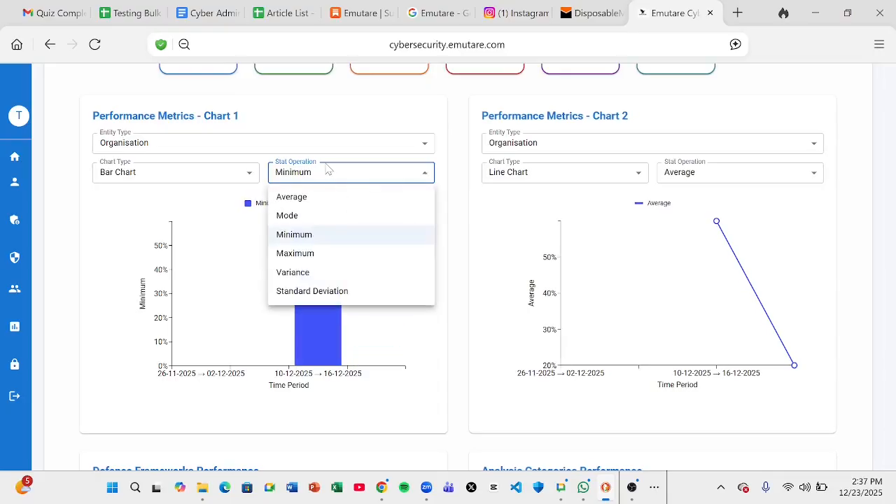
pyautogui.click(303, 292)
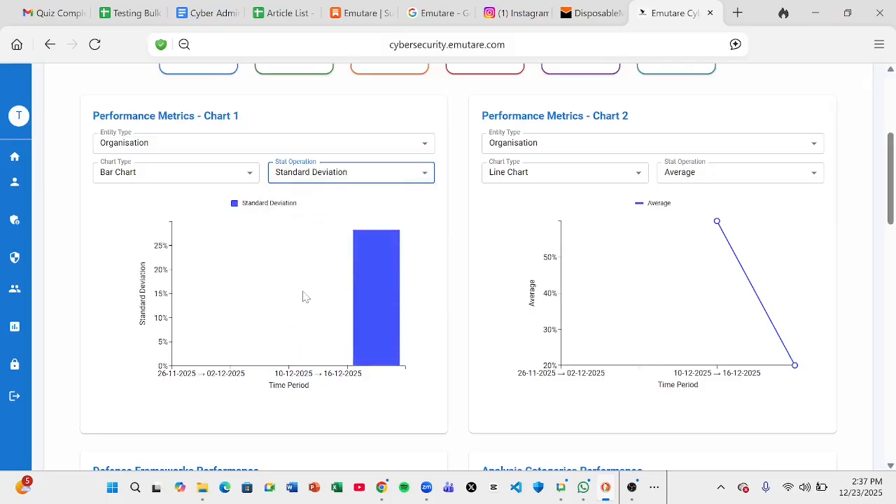
pyautogui.click(210, 172)
pyautogui.click(133, 199)
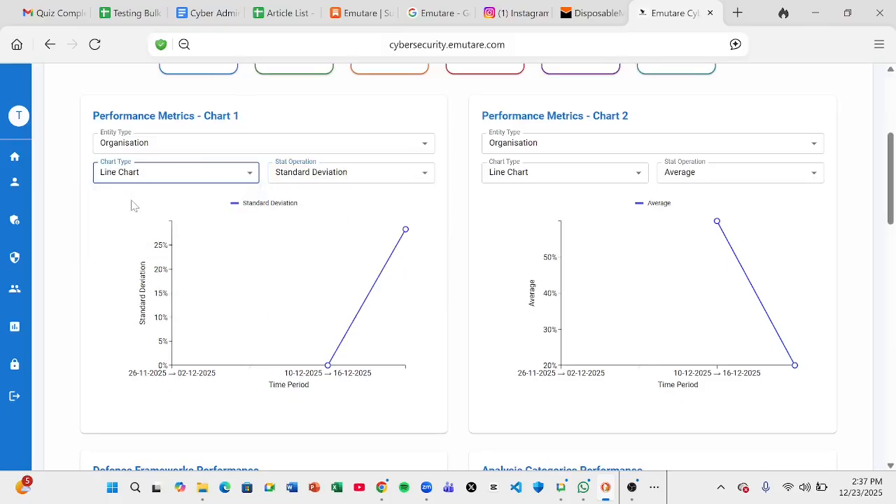
pyautogui.click(282, 179)
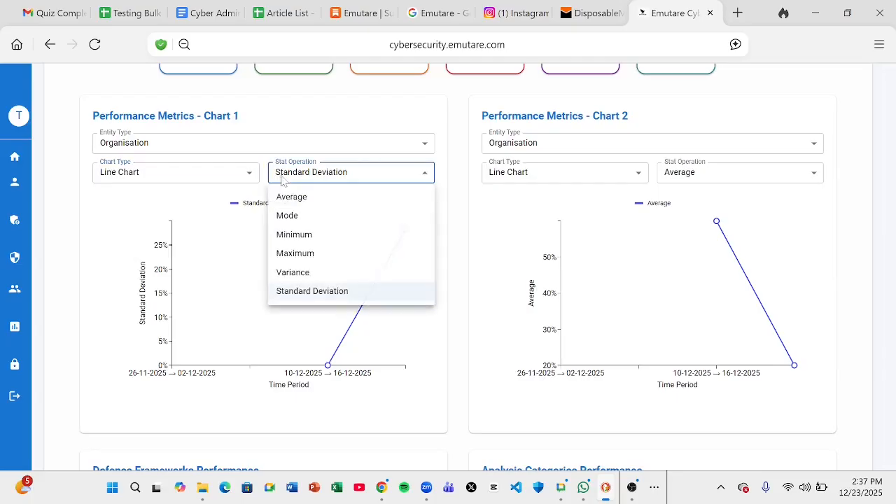
pyautogui.click(302, 201)
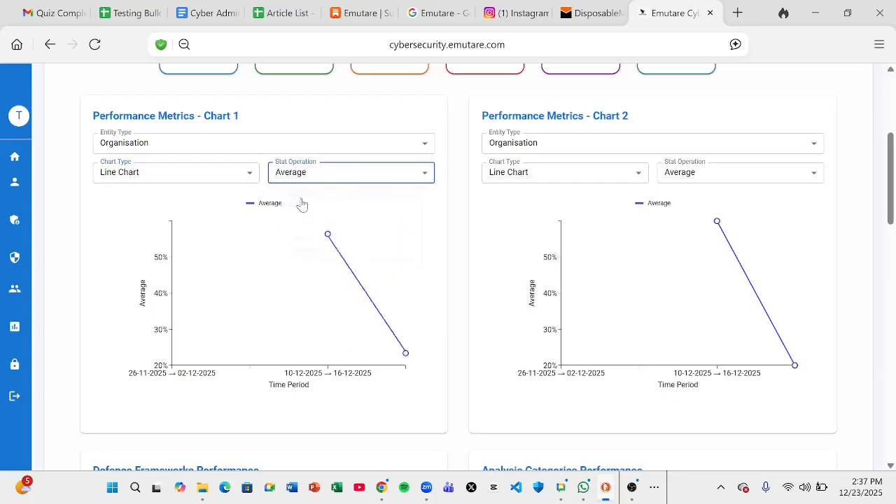
pyautogui.click(470, 194)
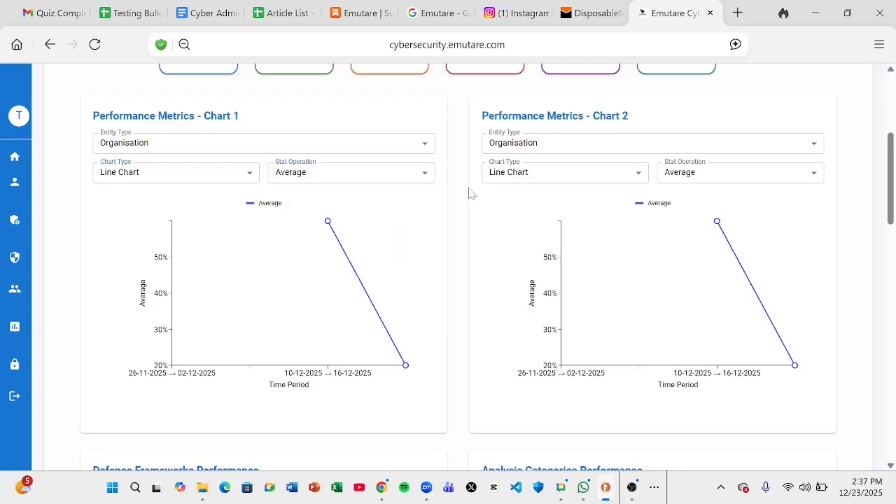
# Make Chart 2 a bar chart of the Organisation Maximum, with bars near 60%
pyautogui.click(548, 178)
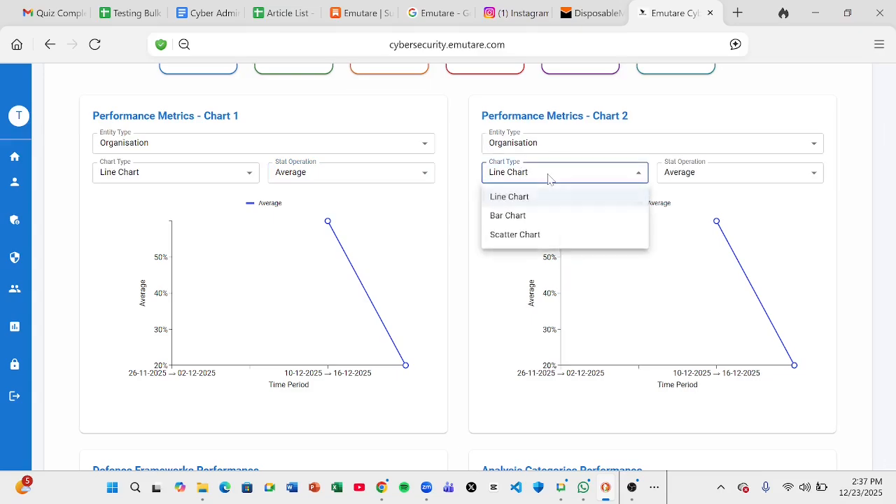
pyautogui.click(525, 216)
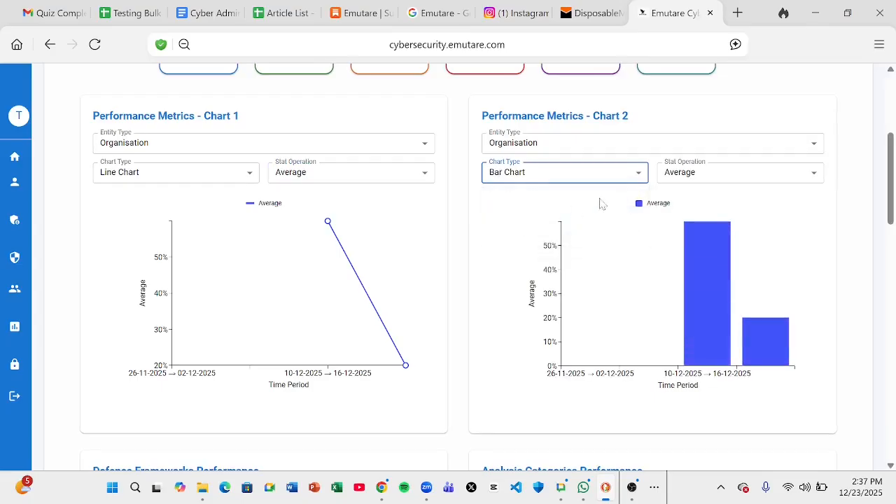
pyautogui.click(707, 175)
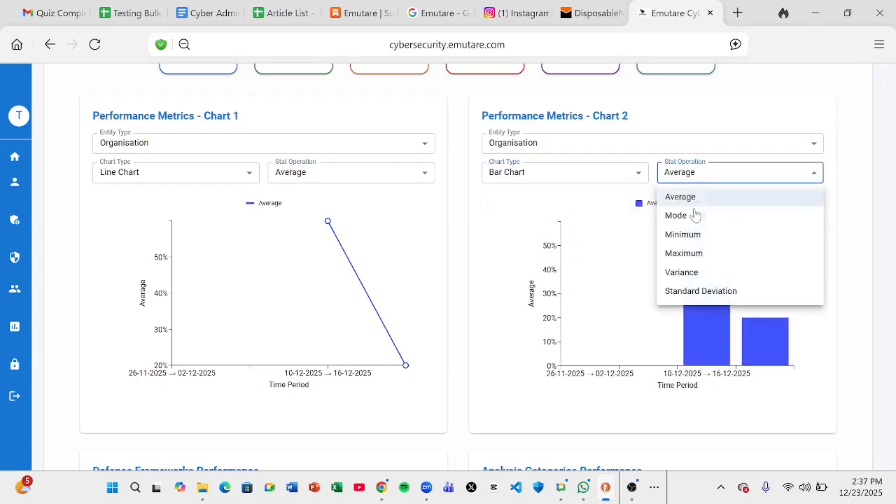
pyautogui.click(684, 253)
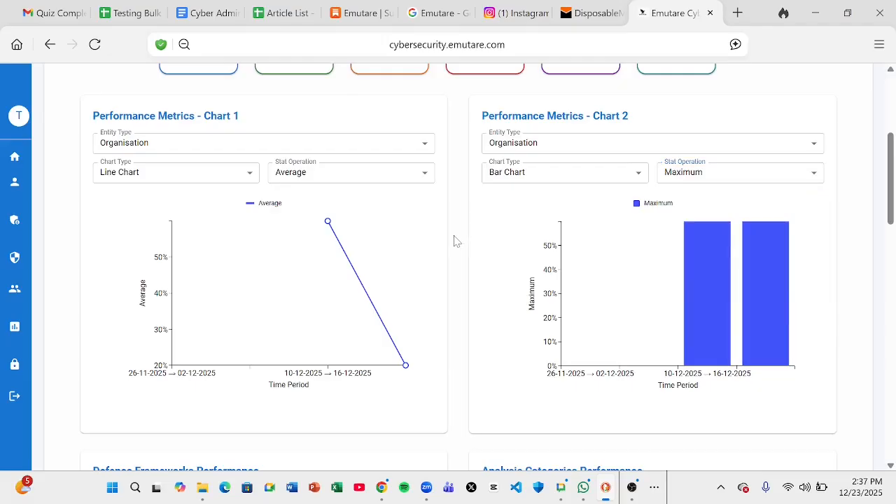
pyautogui.scroll(-1, 453, 241)
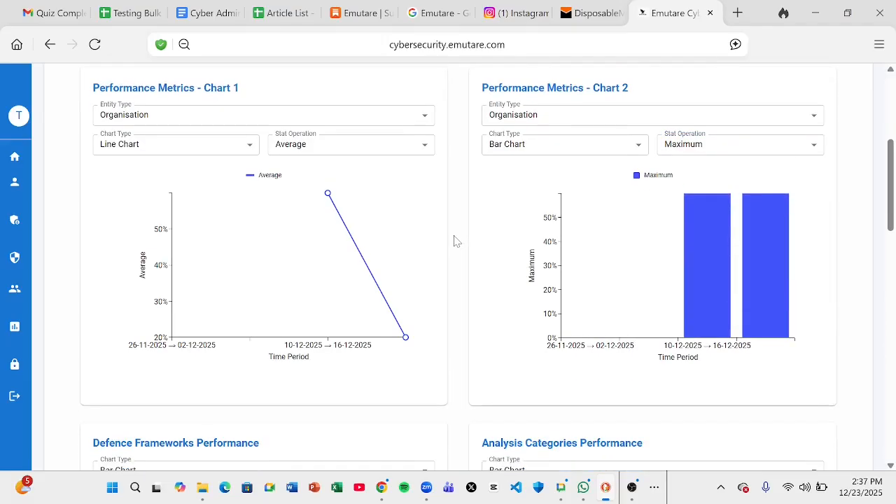
pyautogui.scroll(-1, 454, 241)
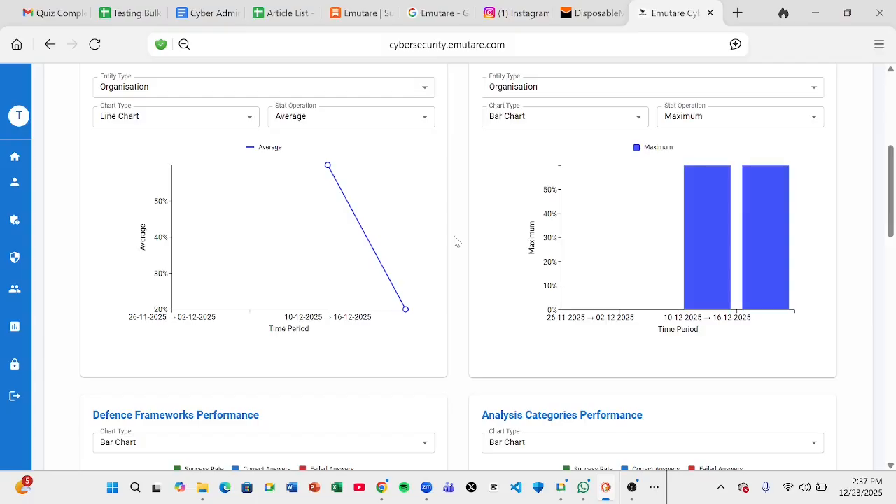
pyautogui.scroll(-1, 454, 241)
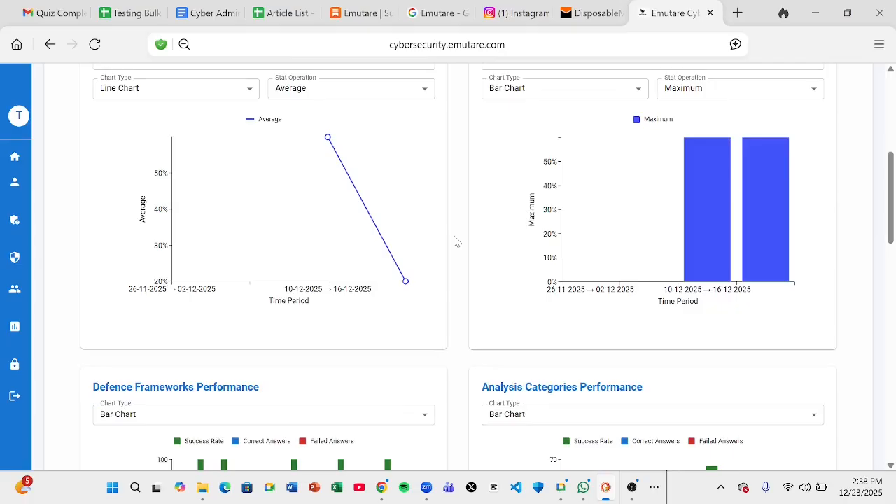
pyautogui.scroll(-1, 453, 241)
pyautogui.scroll(10, 454, 241)
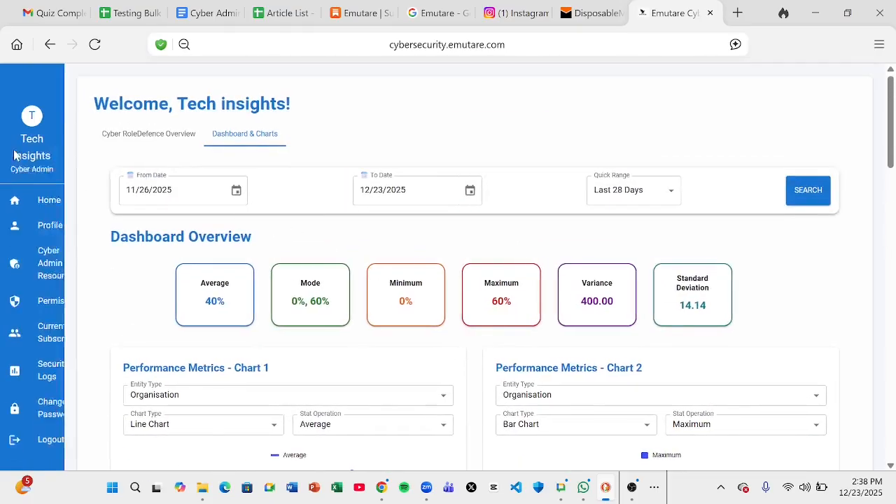
# Visit the Cyber RoleDefence Overview page and return to Dashboard & Charts
pyautogui.moveTo(18, 158)
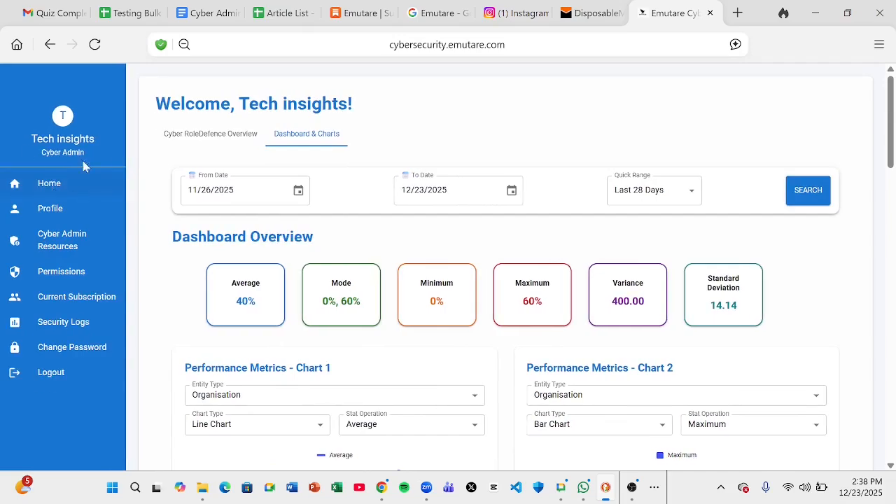
pyautogui.click(154, 139)
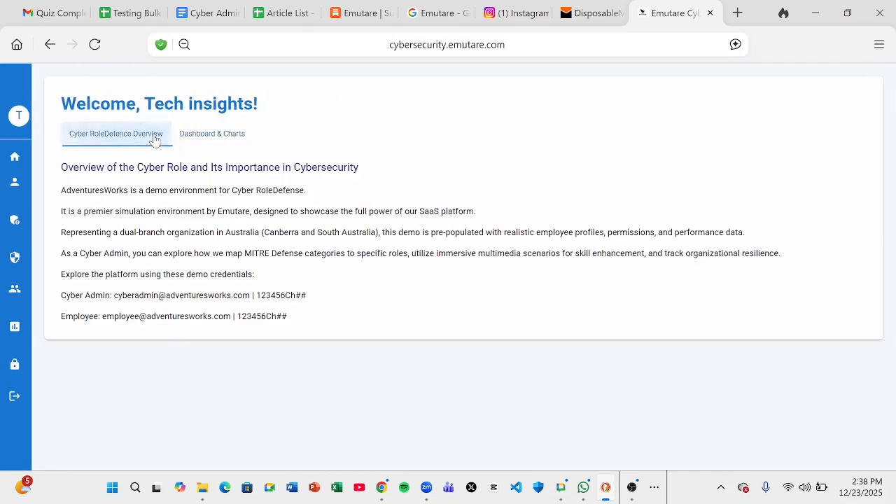
pyautogui.click(217, 139)
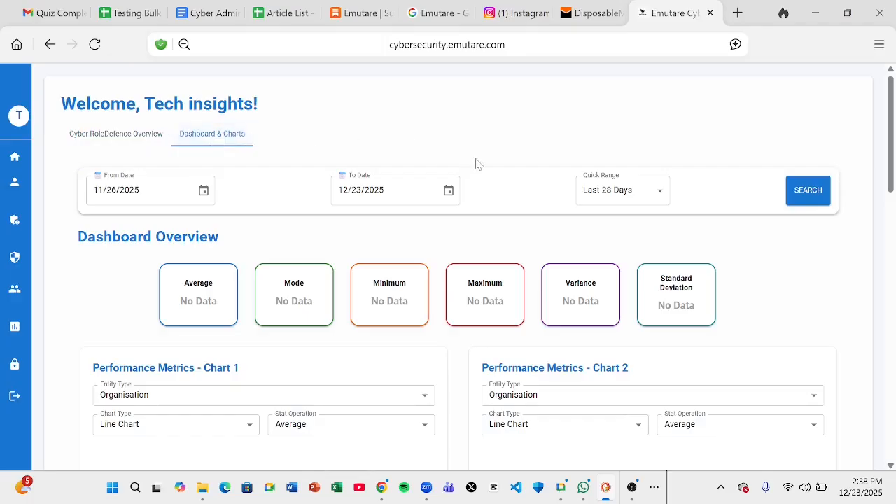
pyautogui.scroll(-5, 476, 164)
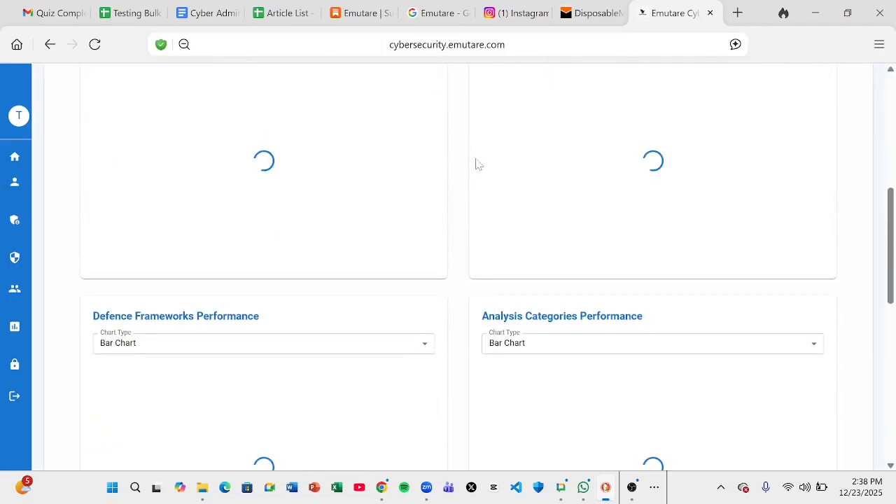
pyautogui.scroll(5, 476, 164)
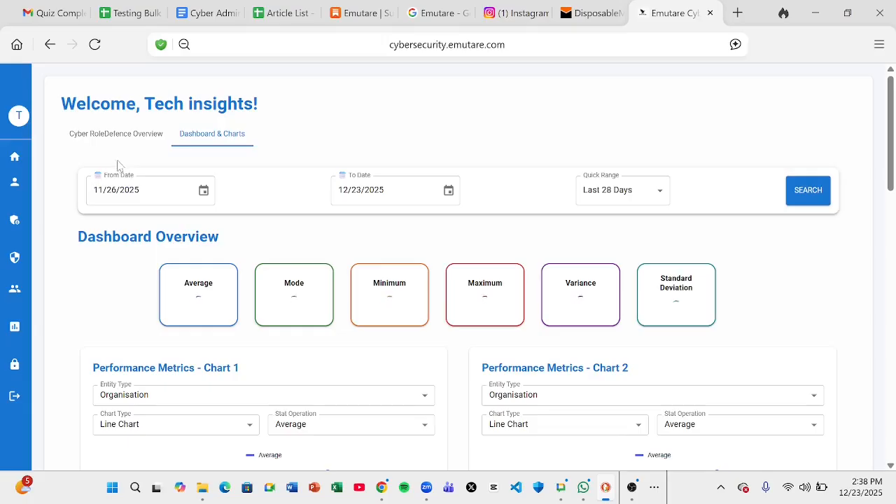
# Load the dashboard statistics for the Last 7 Days quick range
pyautogui.click(203, 191)
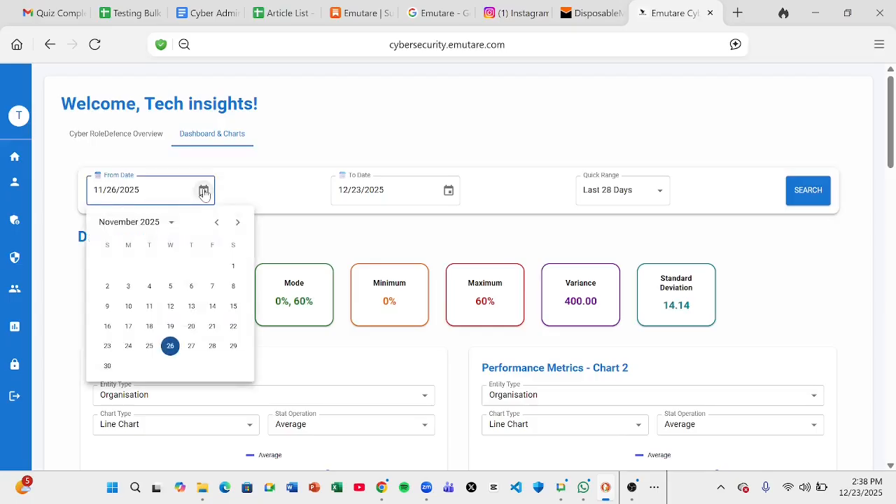
pyautogui.click(449, 191)
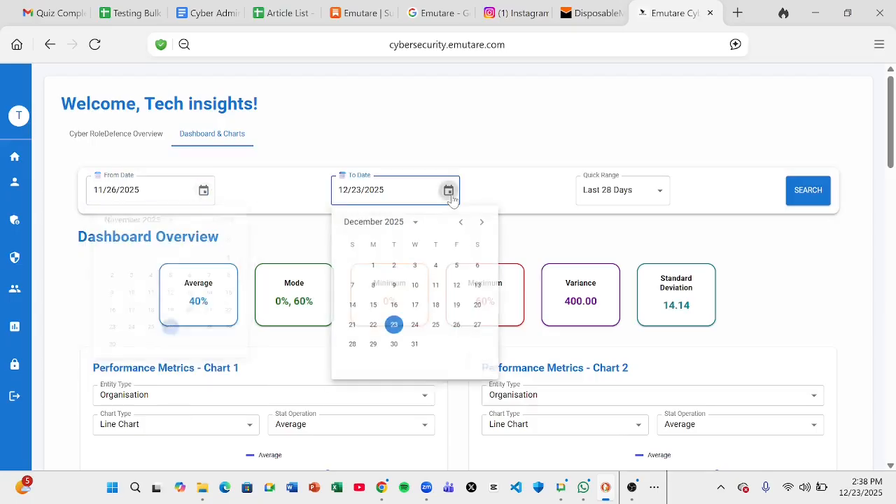
pyautogui.click(661, 199)
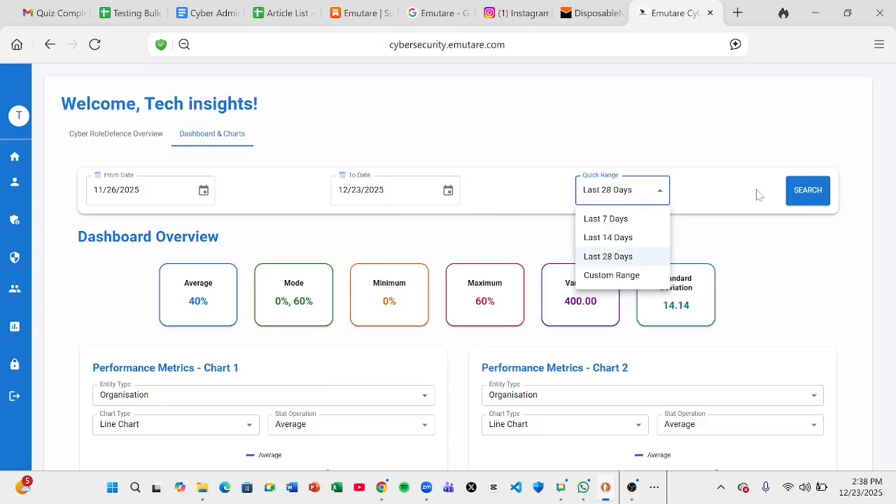
pyautogui.click(805, 196)
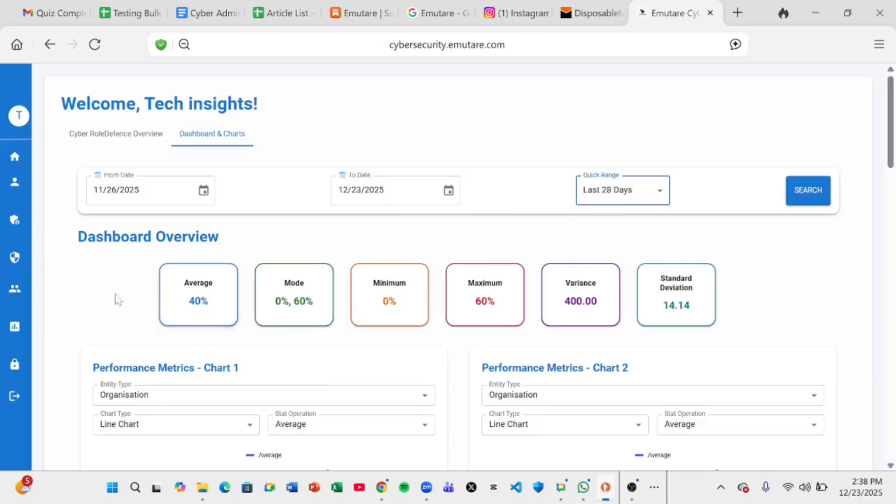
pyautogui.click(82, 304)
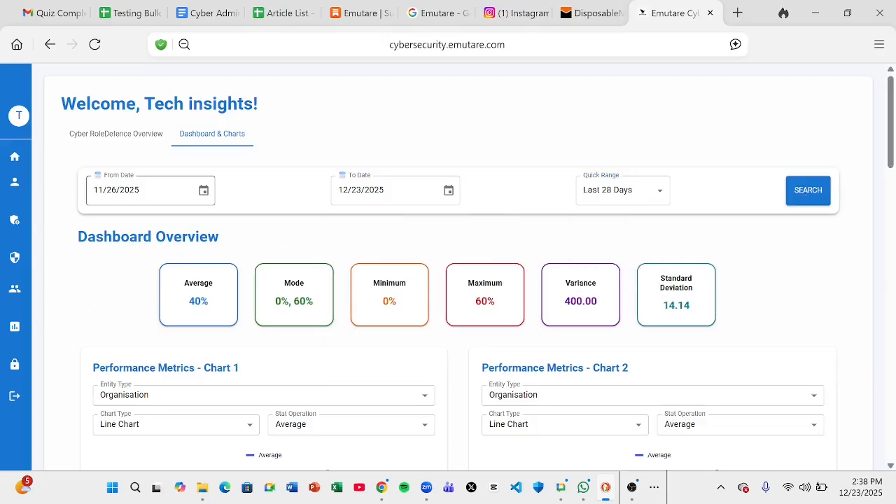
pyautogui.click(203, 192)
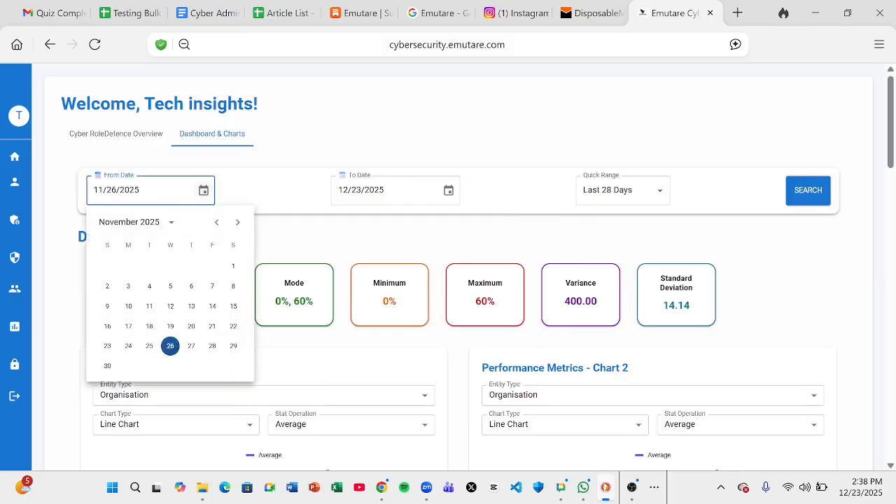
pyautogui.click(616, 188)
pyautogui.click(620, 222)
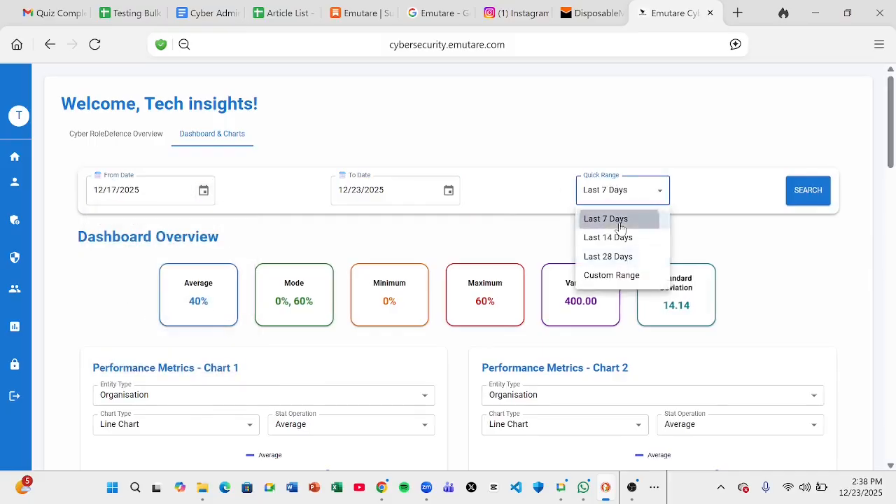
pyautogui.click(810, 194)
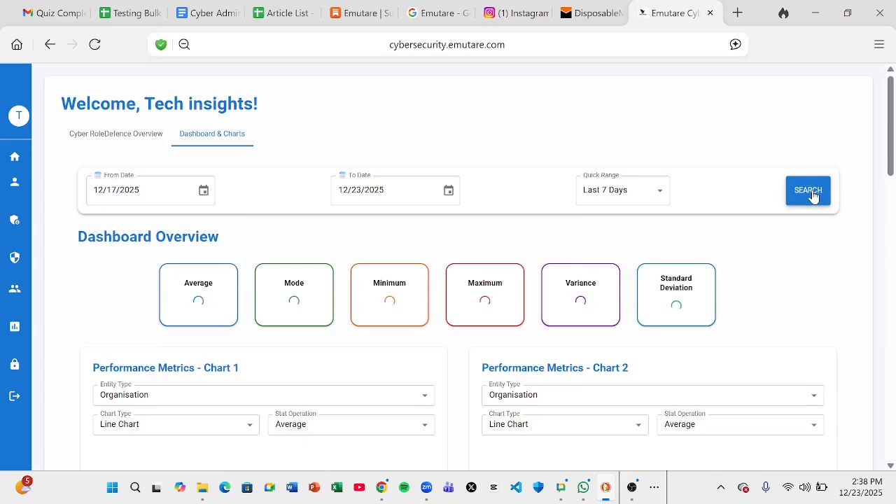
# Reload the statistics for Last 14 Days, 12/10/2025 to 12/23/2025
pyautogui.scroll(-1, 812, 195)
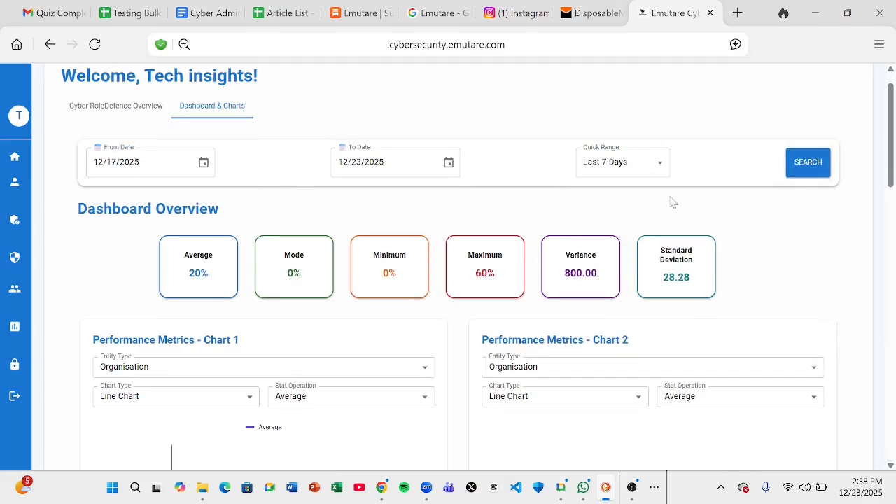
pyautogui.click(651, 170)
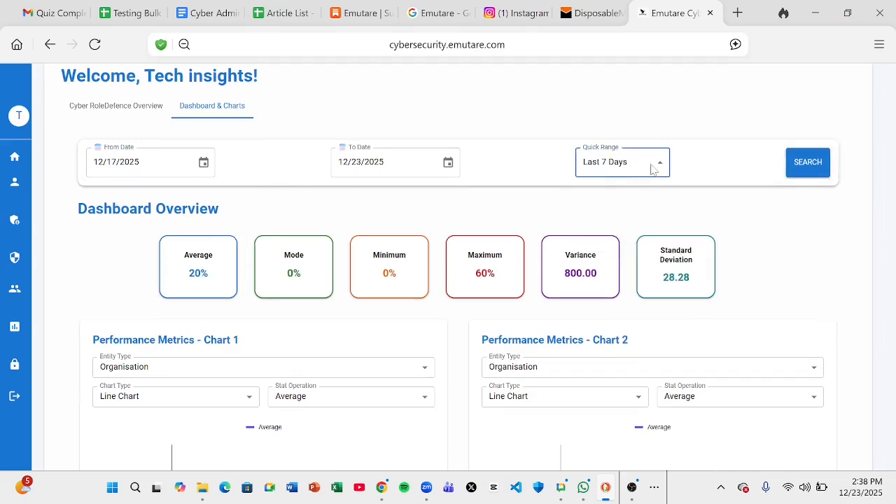
pyautogui.click(627, 210)
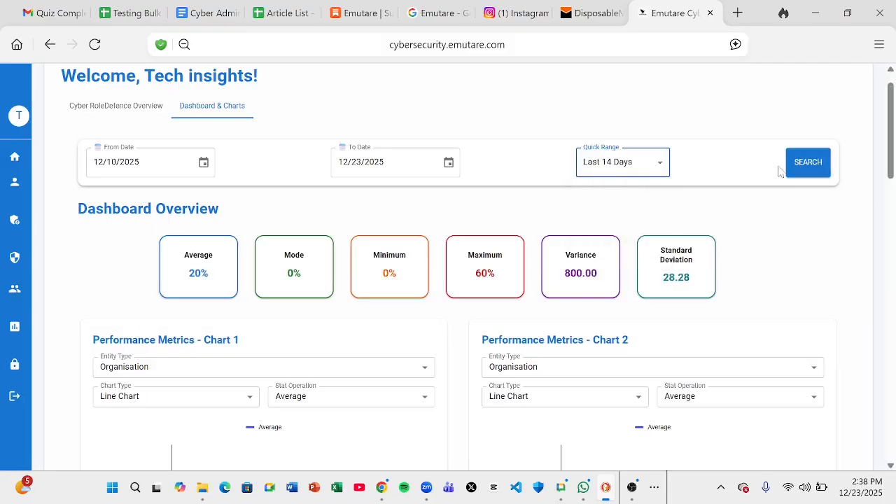
pyautogui.click(805, 172)
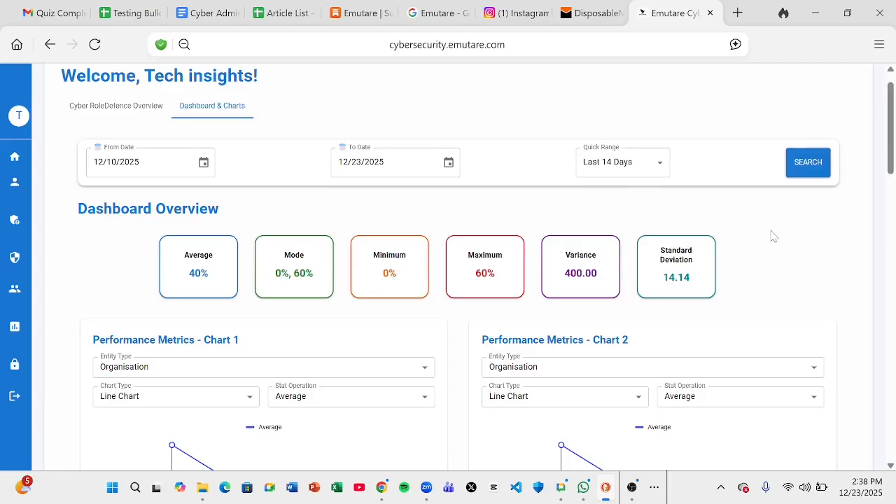
# Scroll past the Performance Metrics charts to the Defence Frameworks and Analysis Categories charts
pyautogui.scroll(-3, 777, 225)
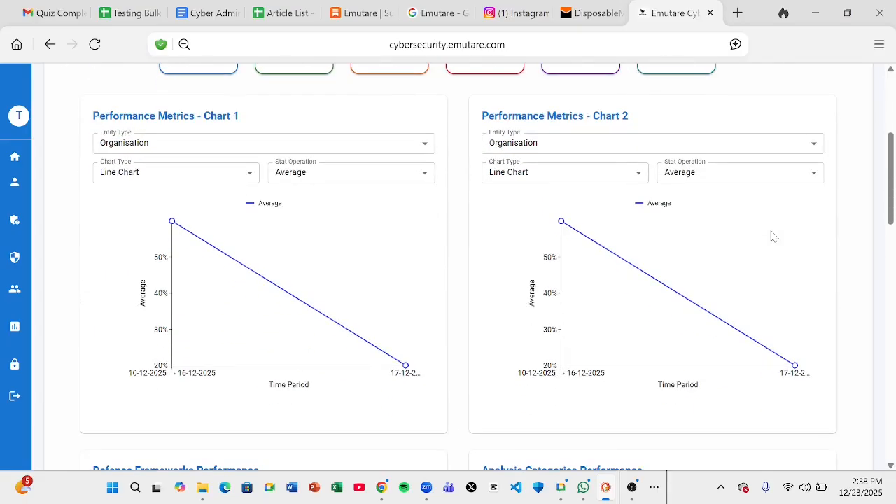
pyautogui.scroll(1, 774, 237)
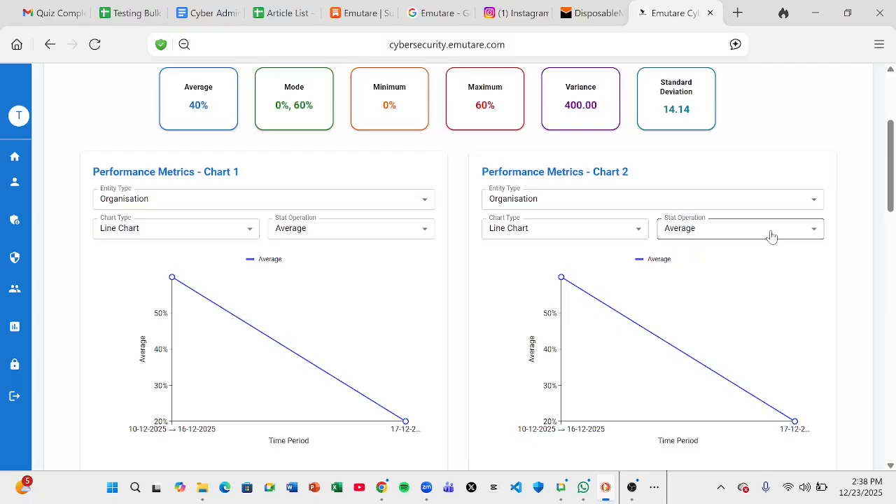
pyautogui.scroll(1, 770, 236)
pyautogui.scroll(-3, 770, 237)
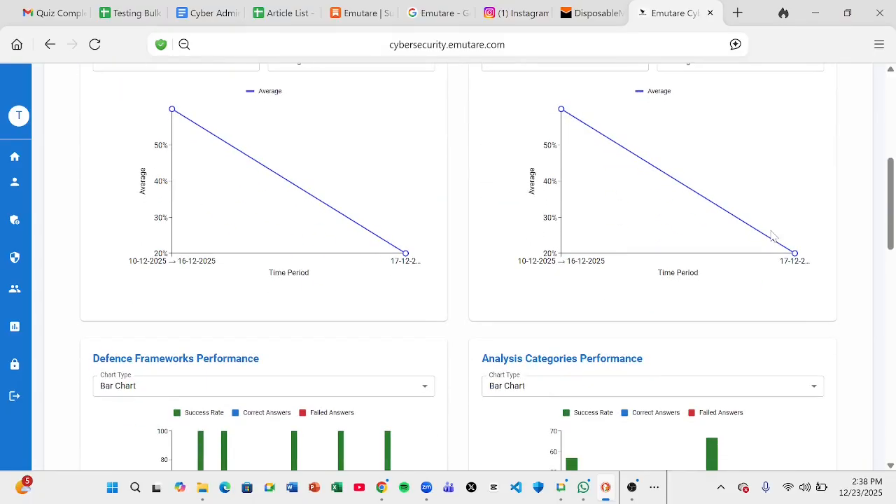
pyautogui.scroll(1, 772, 237)
pyautogui.scroll(-1, 772, 237)
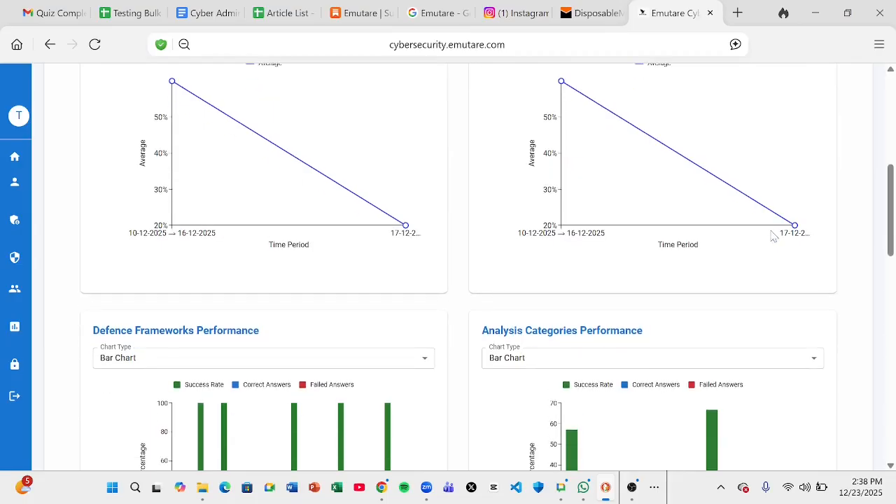
pyautogui.scroll(-3, 772, 237)
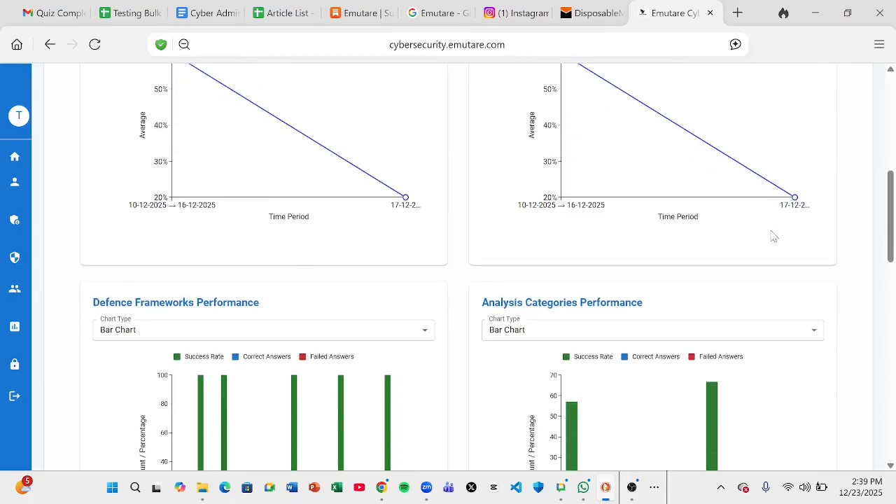
pyautogui.scroll(-1, 774, 236)
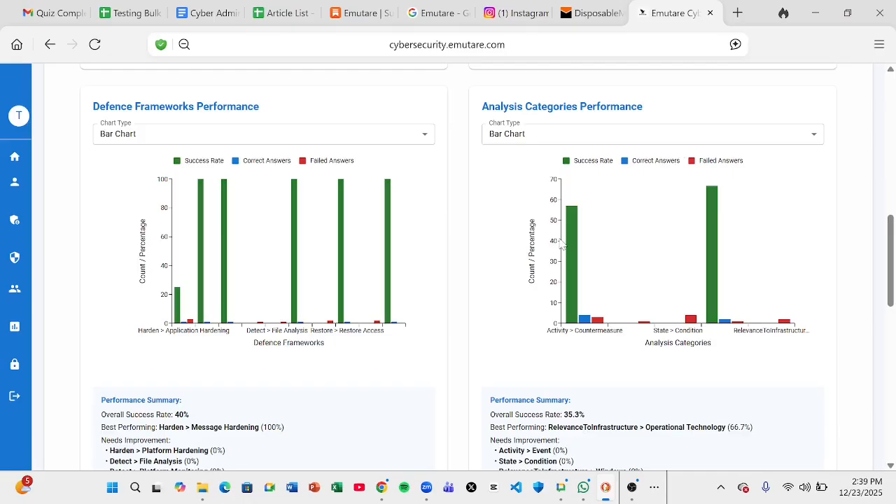
pyautogui.click(640, 135)
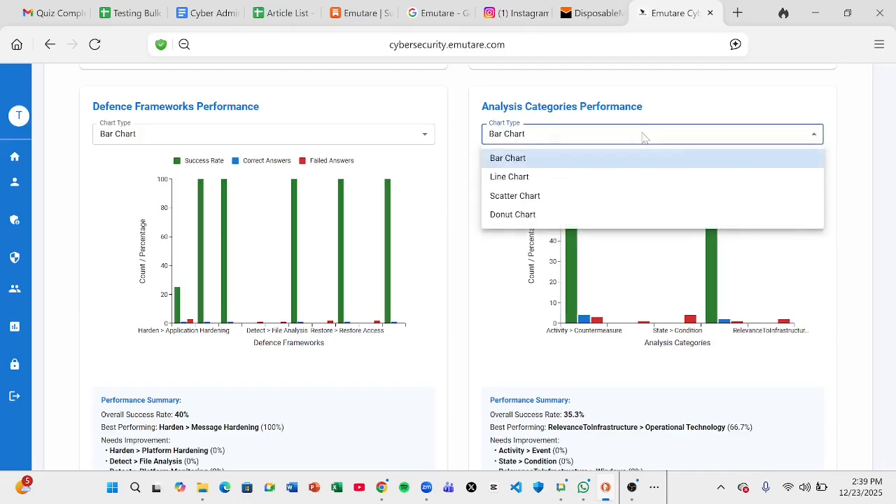
pyautogui.click(635, 488)
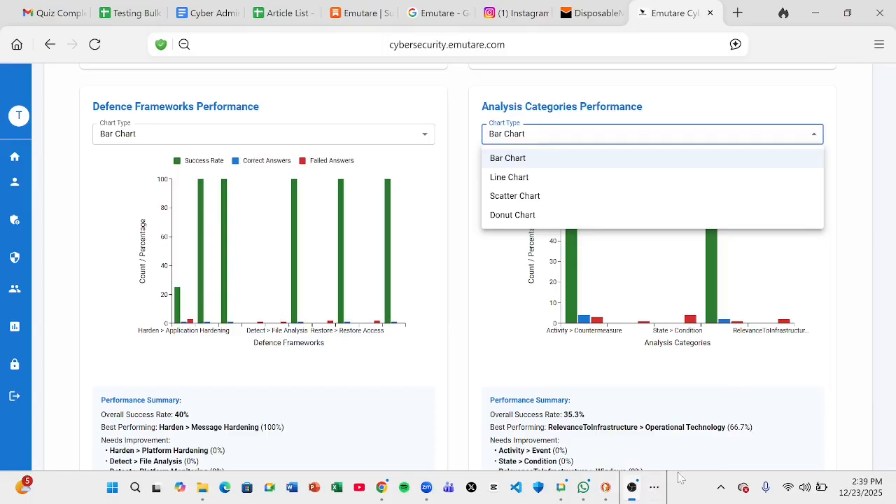
pyautogui.click(678, 238)
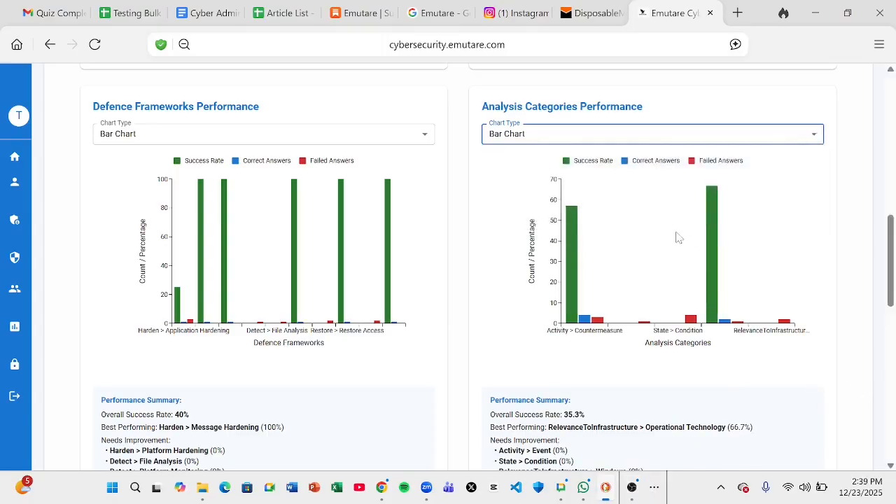
pyautogui.click(646, 142)
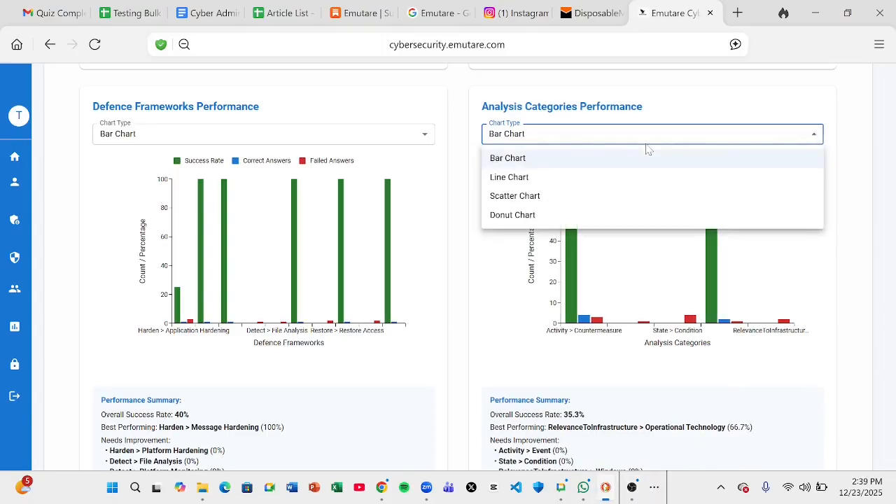
pyautogui.click(547, 213)
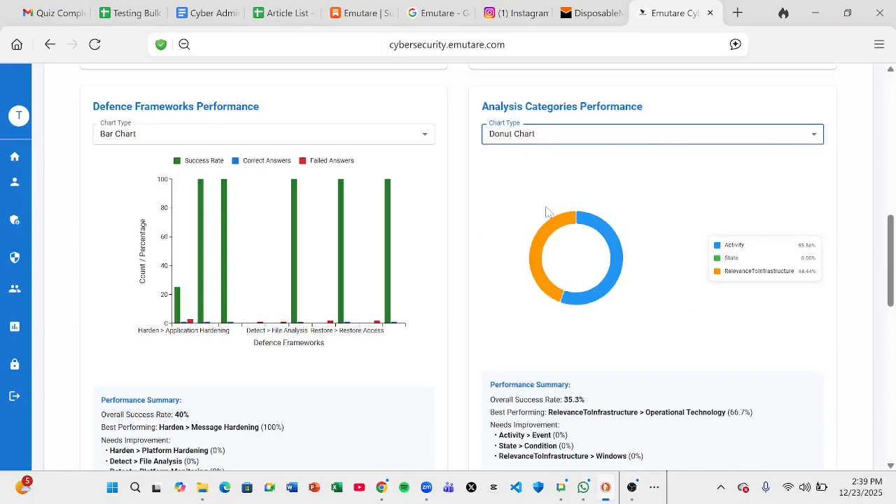
pyautogui.click(586, 140)
pyautogui.click(545, 180)
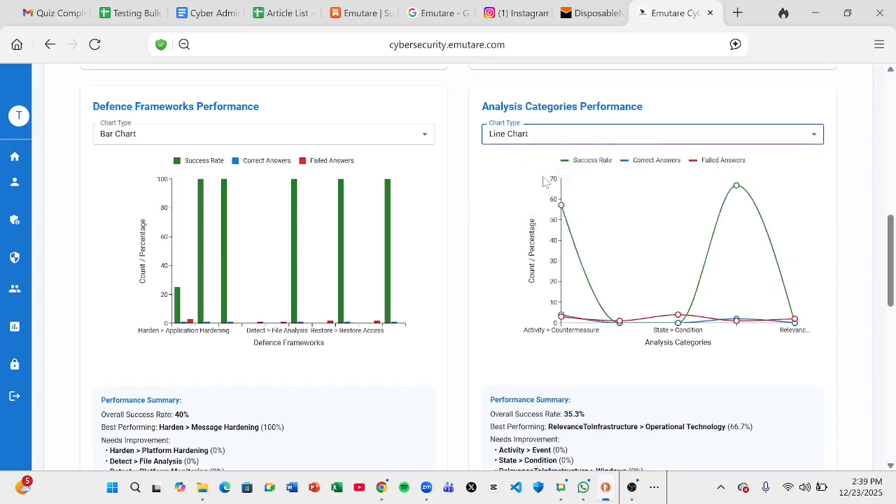
pyautogui.click(585, 137)
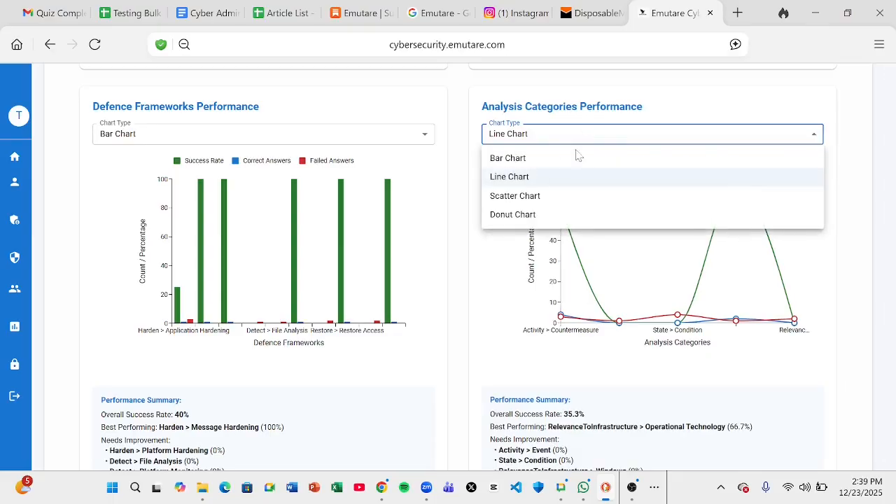
pyautogui.click(529, 196)
pyautogui.click(625, 138)
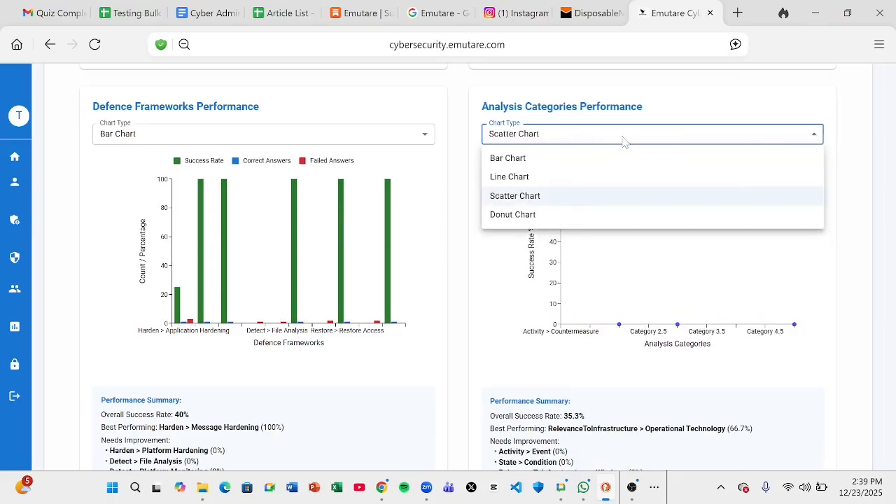
pyautogui.click(556, 163)
pyautogui.click(456, 236)
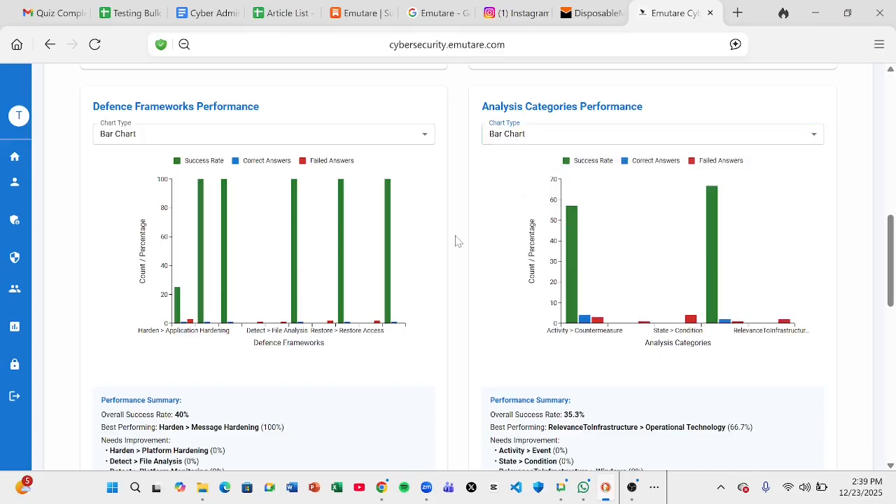
# Scroll the dashboard to the Analysis Categories table, where State > Condition sits at 0%
pyautogui.scroll(-1, 456, 240)
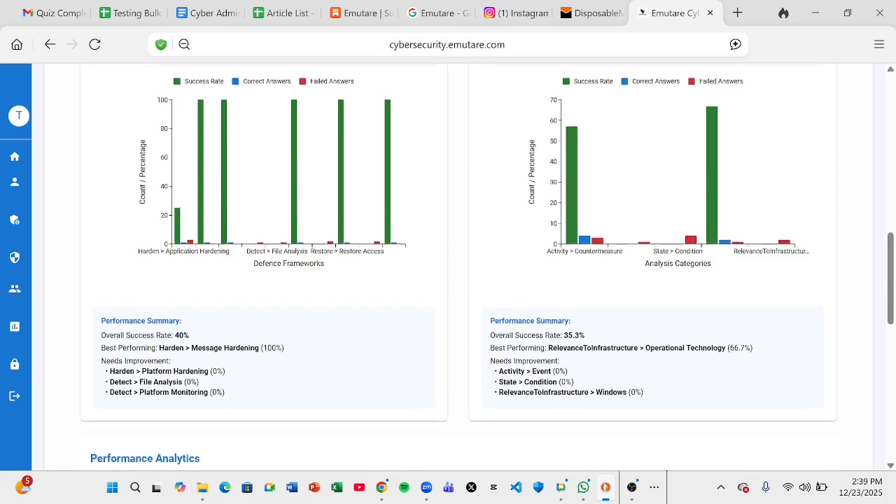
pyautogui.scroll(1, 613, 352)
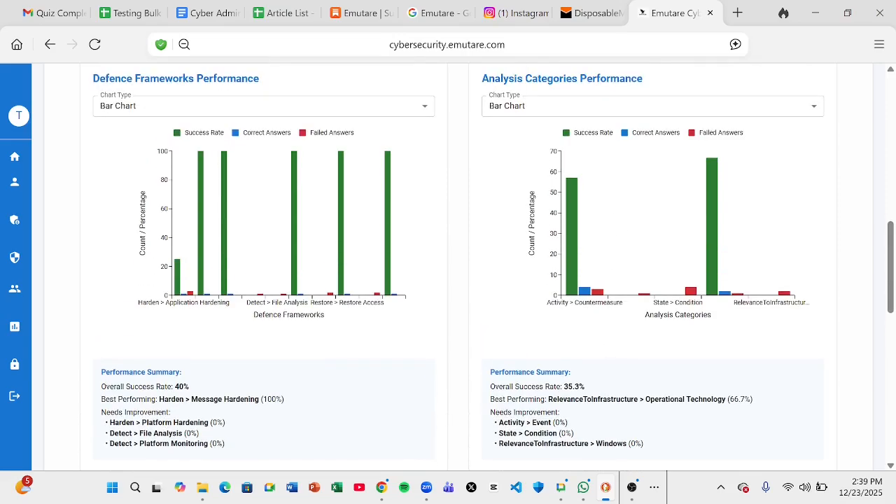
pyautogui.scroll(-1, 527, 403)
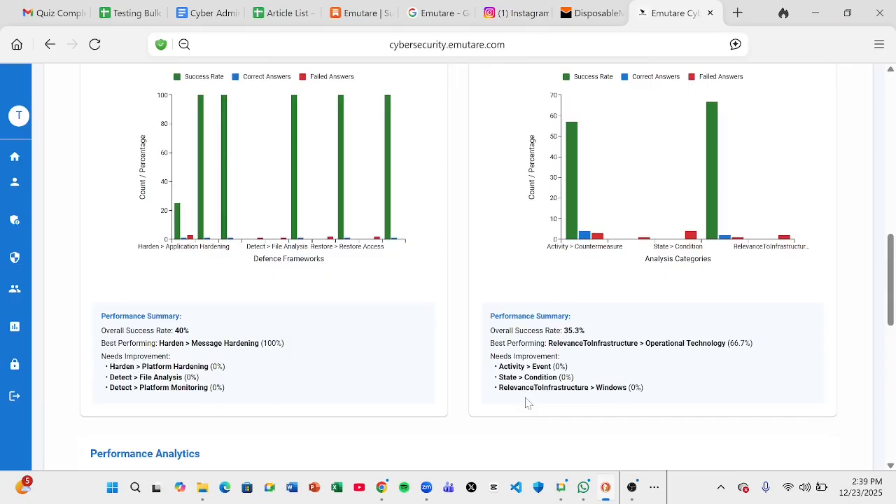
pyautogui.scroll(-3, 527, 403)
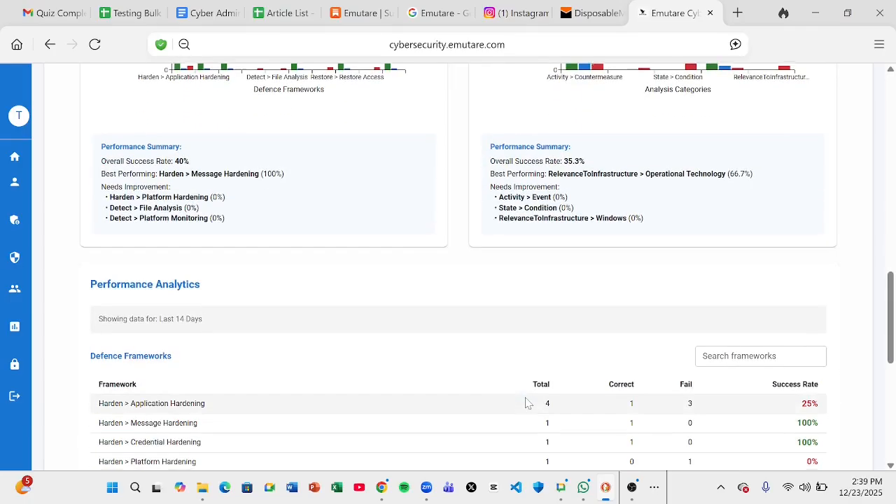
pyautogui.scroll(-6, 528, 403)
pyautogui.scroll(1, 528, 403)
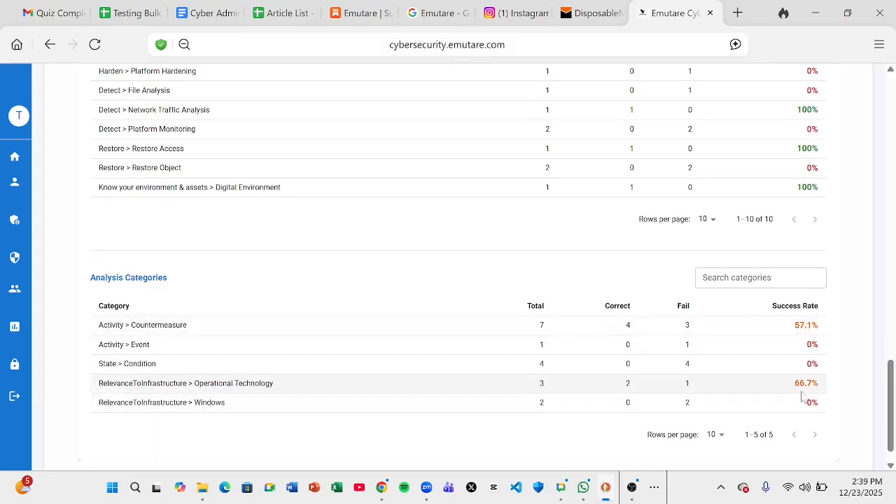
pyautogui.scroll(1, 745, 360)
pyautogui.scroll(6, 745, 360)
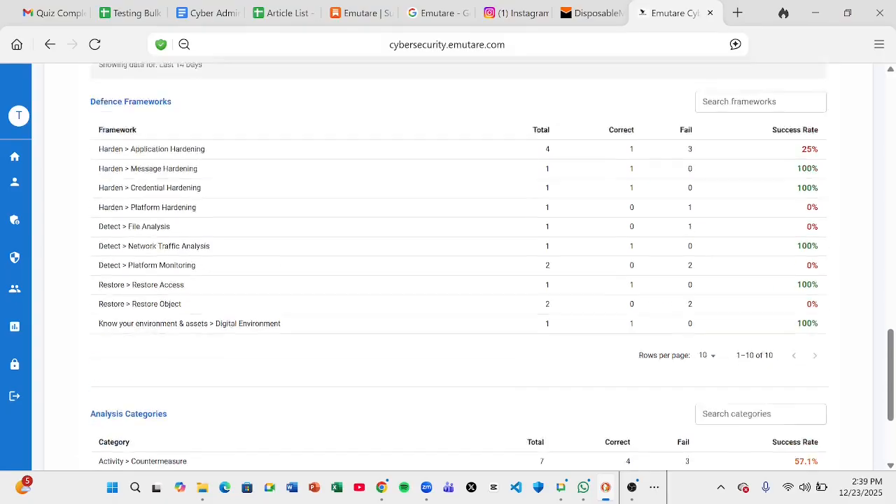
pyautogui.scroll(-5, 746, 360)
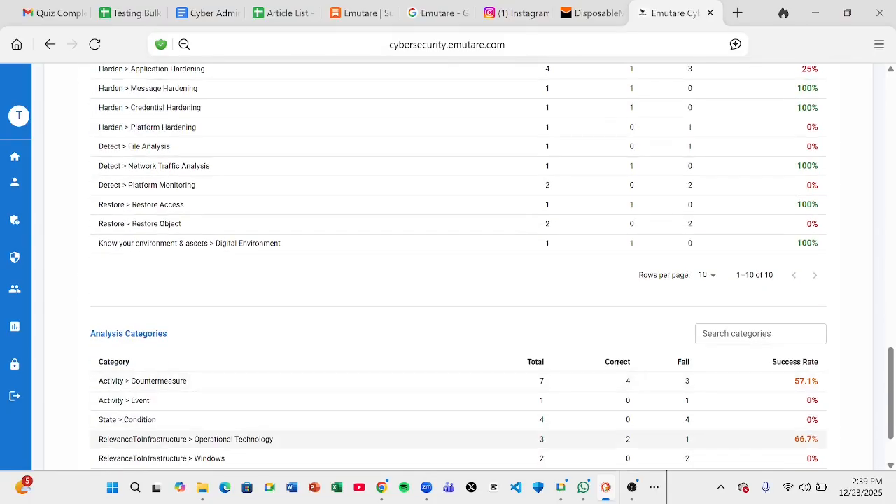
pyautogui.scroll(6, 809, 444)
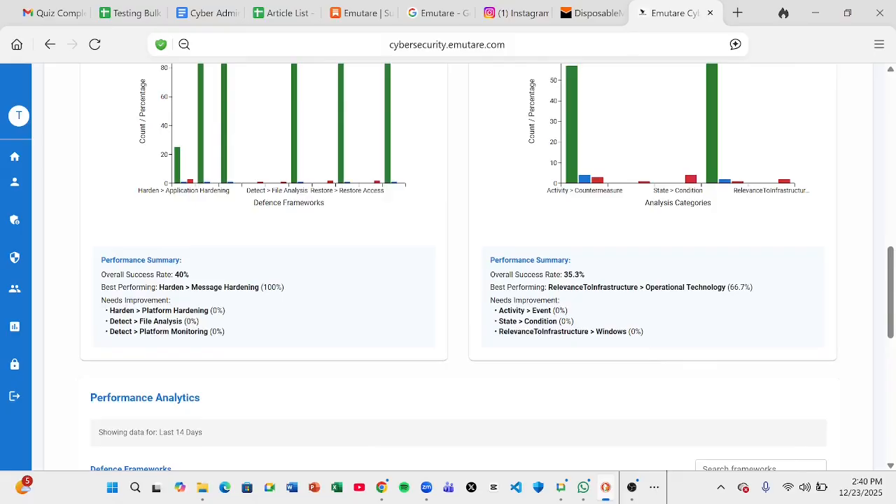
pyautogui.scroll(-7, 755, 291)
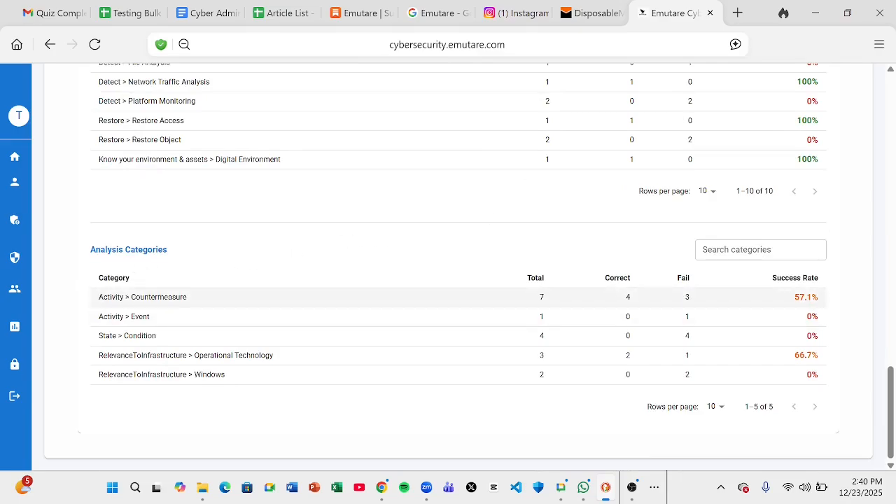
pyautogui.moveTo(99, 297); pyautogui.dragTo(118, 297)
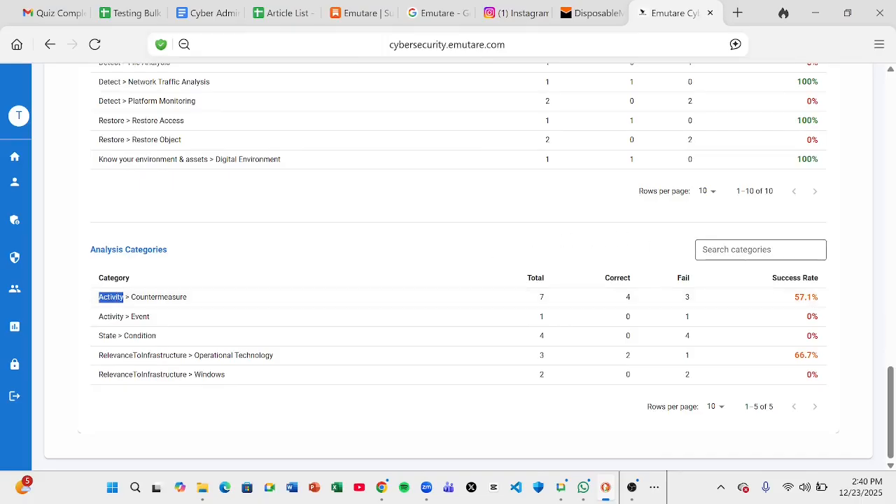
pyautogui.click(732, 250)
pyautogui.write('Activity')
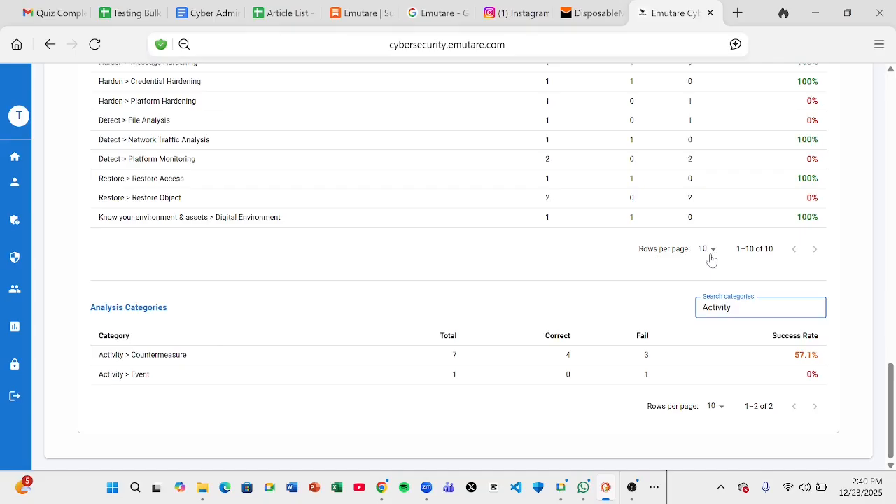
pyautogui.hotkey('ctrl', 'a')
pyautogui.press('BackSpace')
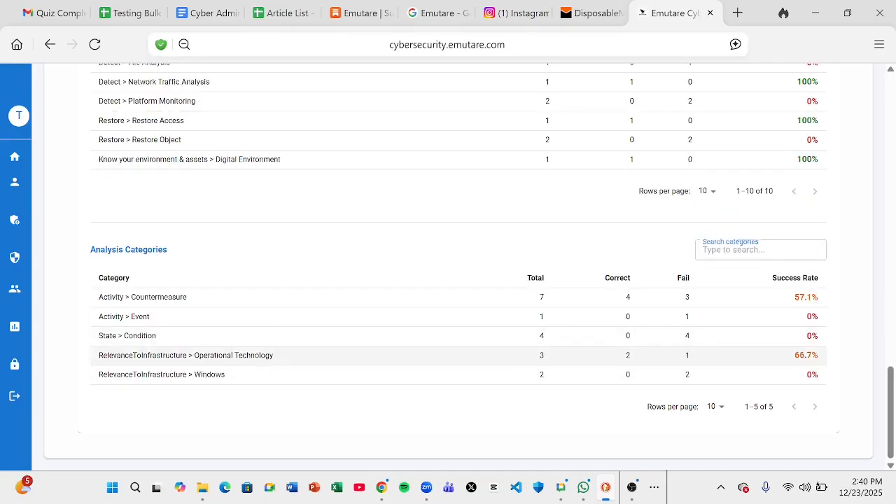
pyautogui.moveTo(194, 355); pyautogui.dragTo(270, 354)
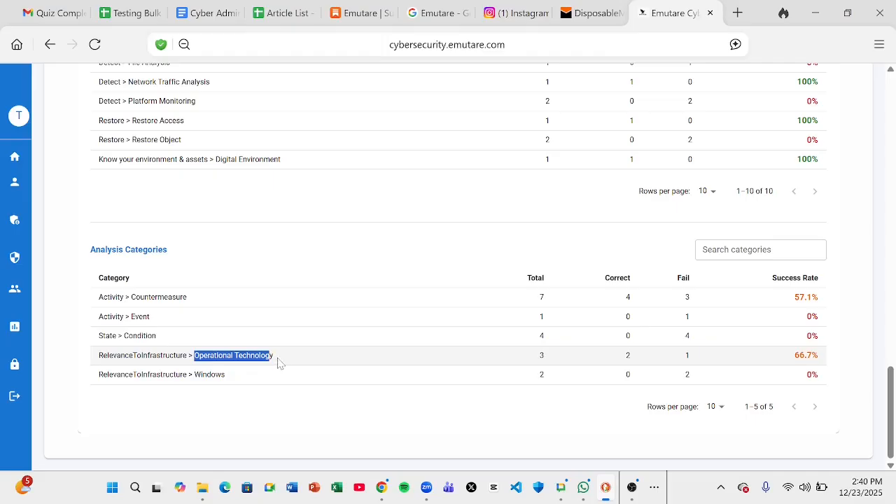
pyautogui.hotkey('ctrl', 'c')
pyautogui.click(743, 251)
pyautogui.hotkey('ctrl', 'v')
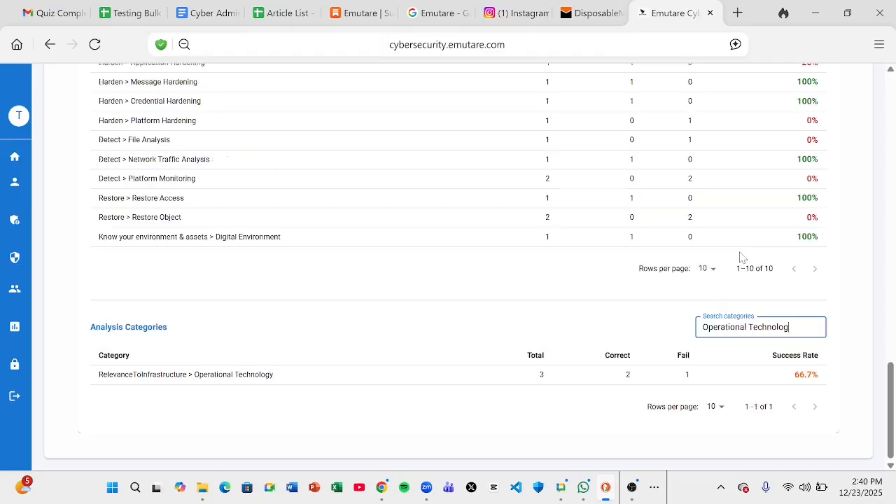
pyautogui.hotkey('ctrl', 'a')
pyautogui.press('BackSpace')
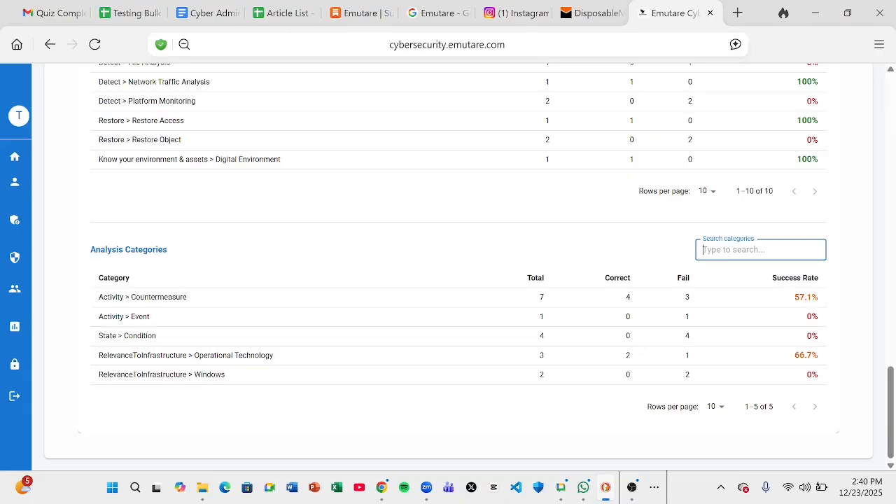
pyautogui.click(715, 408)
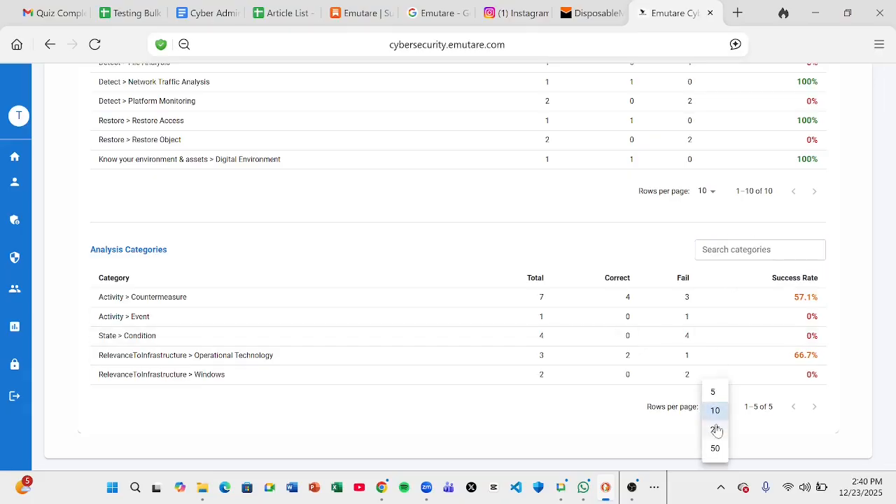
pyautogui.click(620, 441)
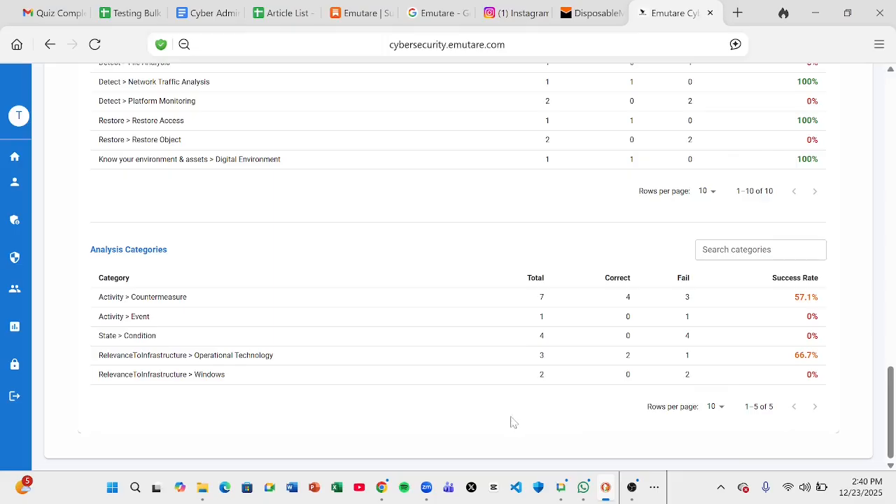
# Return to the page top and open Cyber Admin Resources from the sidebar
pyautogui.scroll(15, 511, 422)
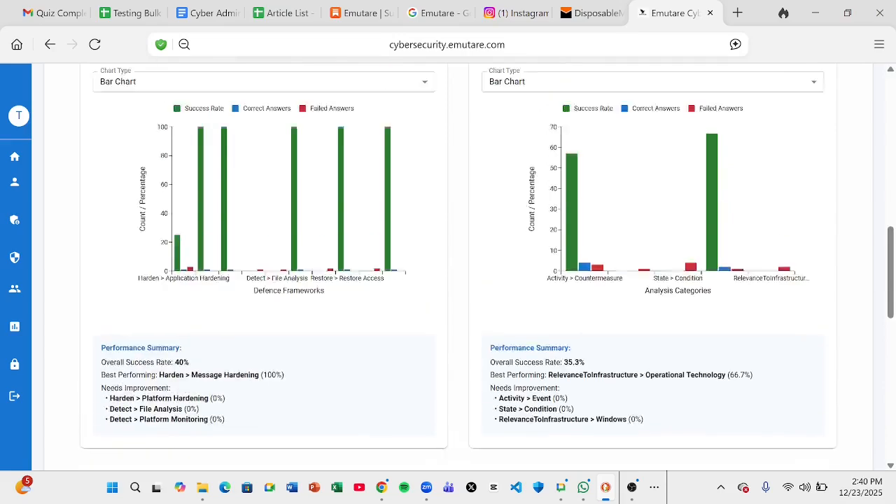
pyautogui.scroll(1, 511, 421)
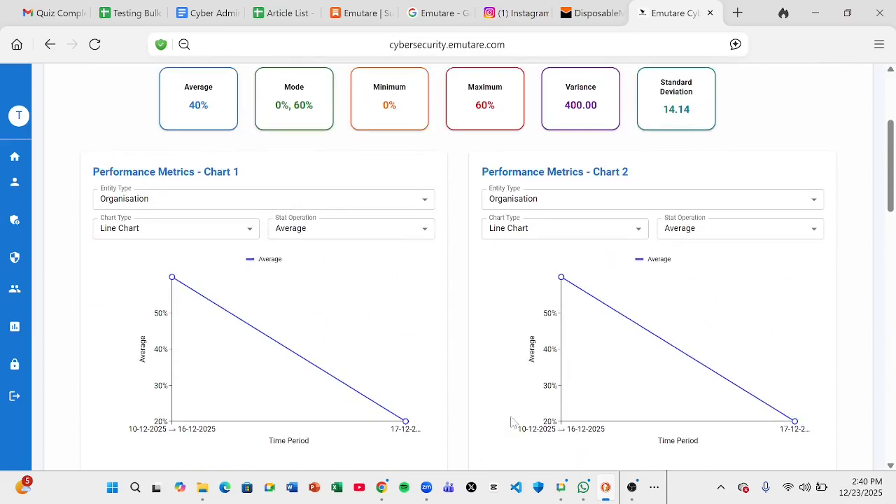
pyautogui.scroll(-3, 511, 421)
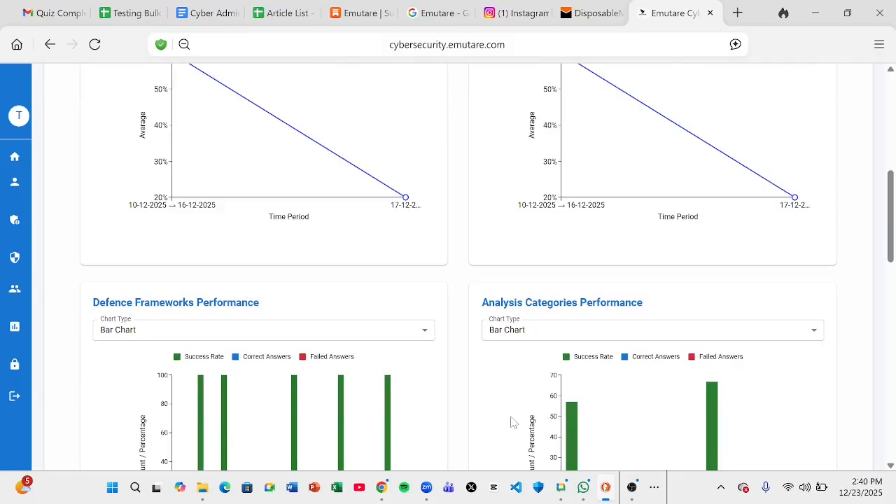
pyautogui.click(630, 490)
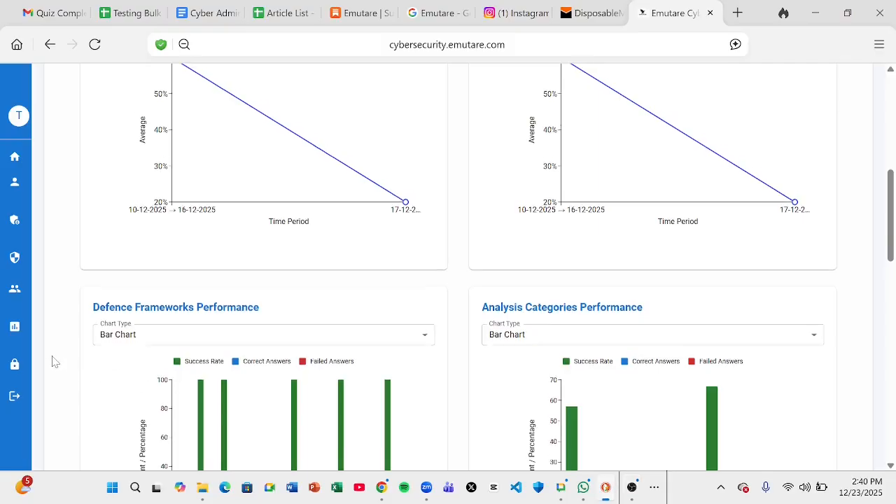
pyautogui.scroll(6, 55, 361)
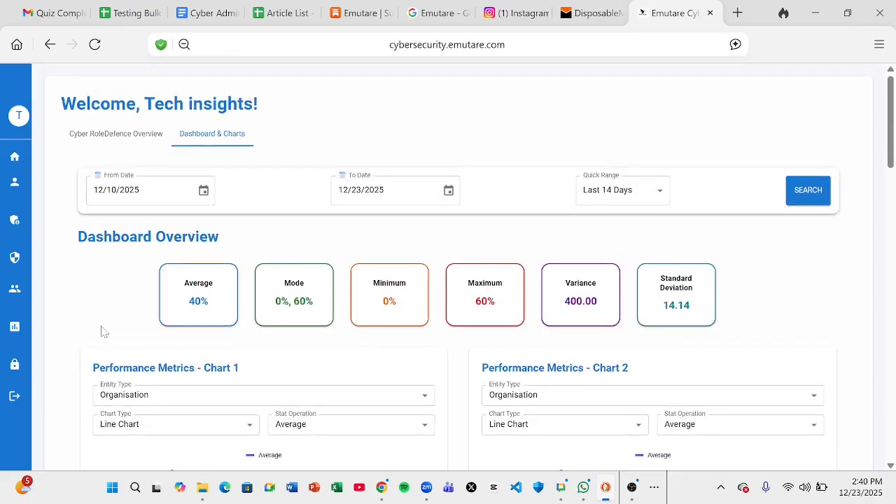
pyautogui.moveTo(42, 203)
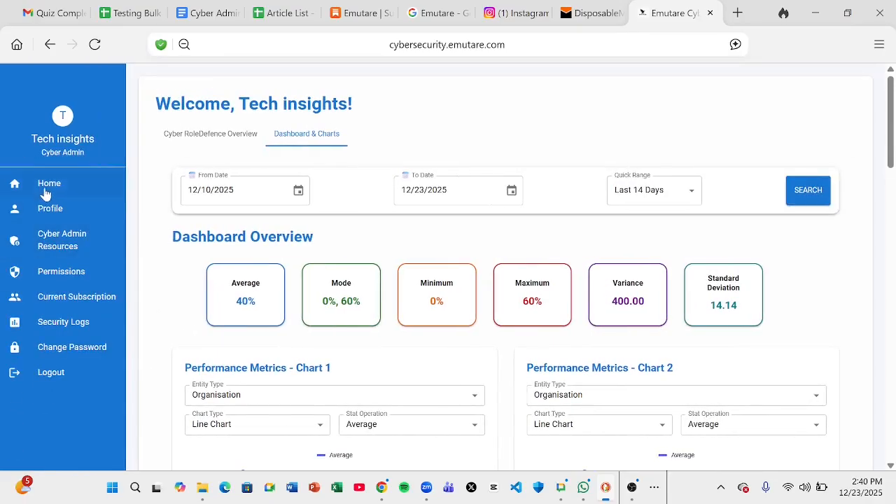
pyautogui.click(46, 246)
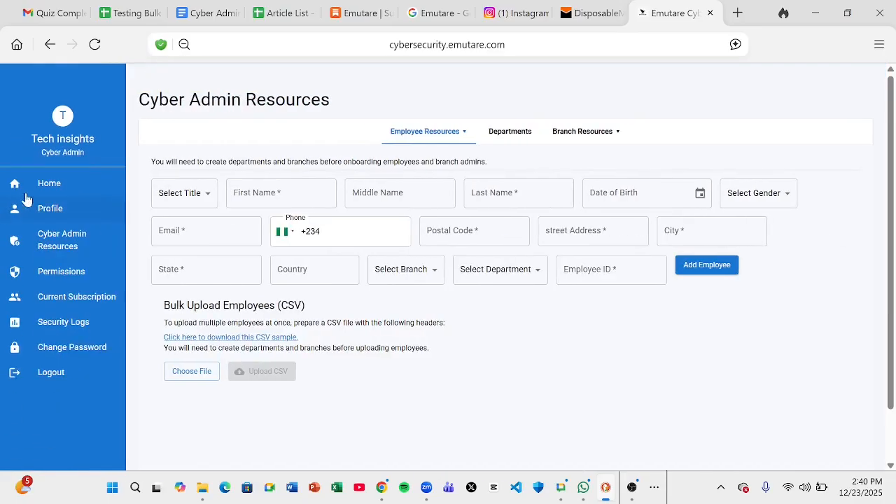
# Go back Home and switch to the Dashboard & Charts view covering the Last 28 Days
pyautogui.click(14, 191)
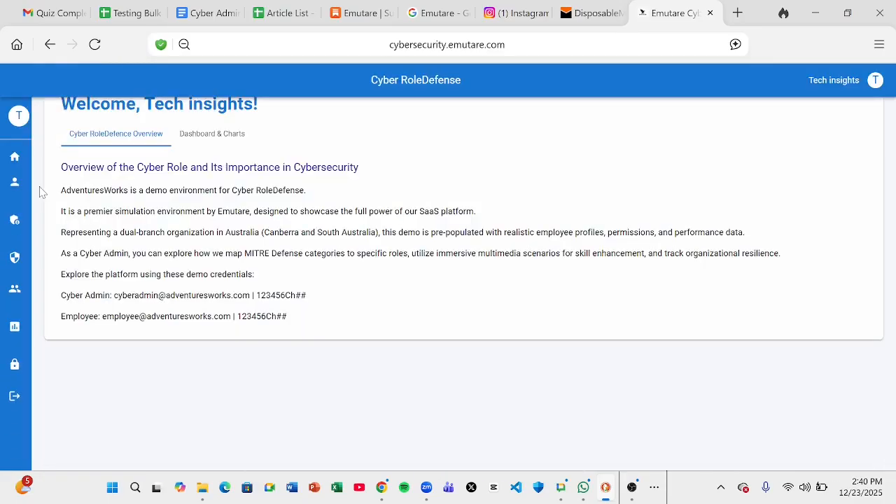
pyautogui.click(203, 134)
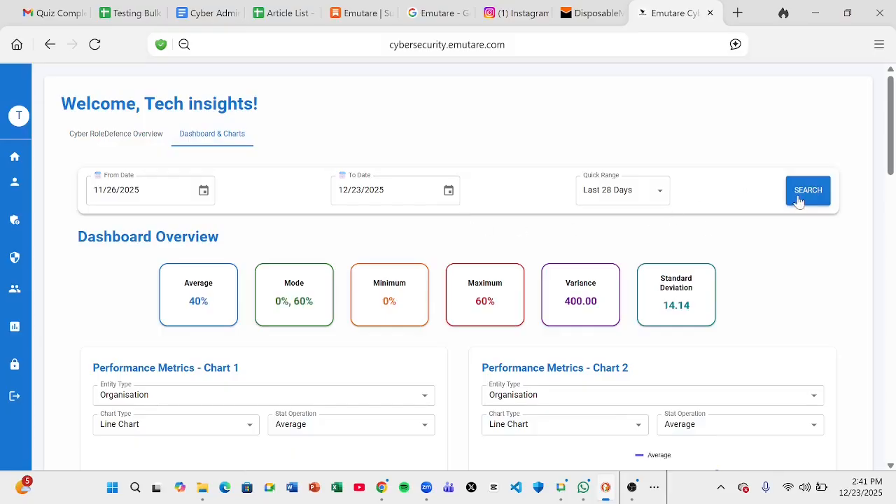
pyautogui.moveTo(93, 339)
pyautogui.scroll(-10, 58, 316)
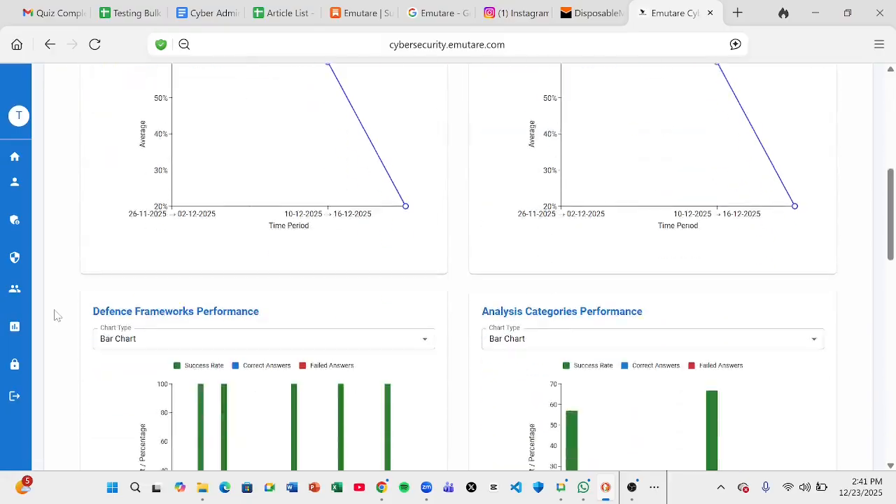
pyautogui.scroll(1, 57, 316)
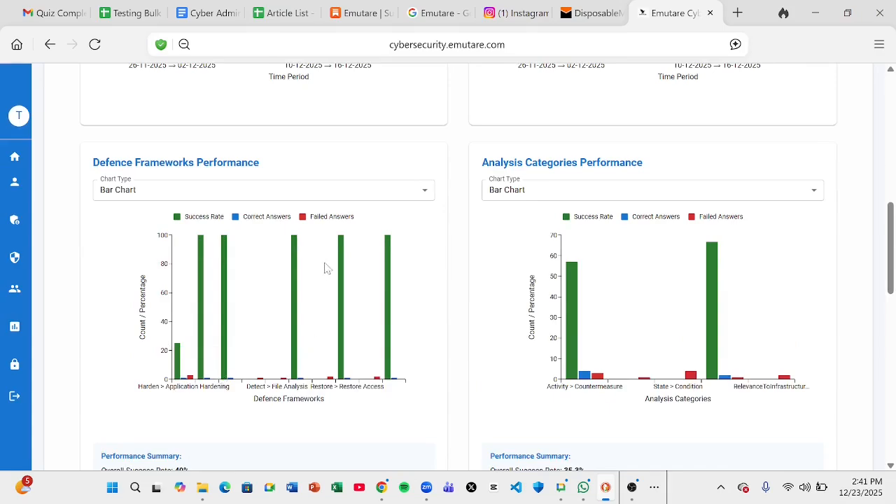
pyautogui.click(340, 198)
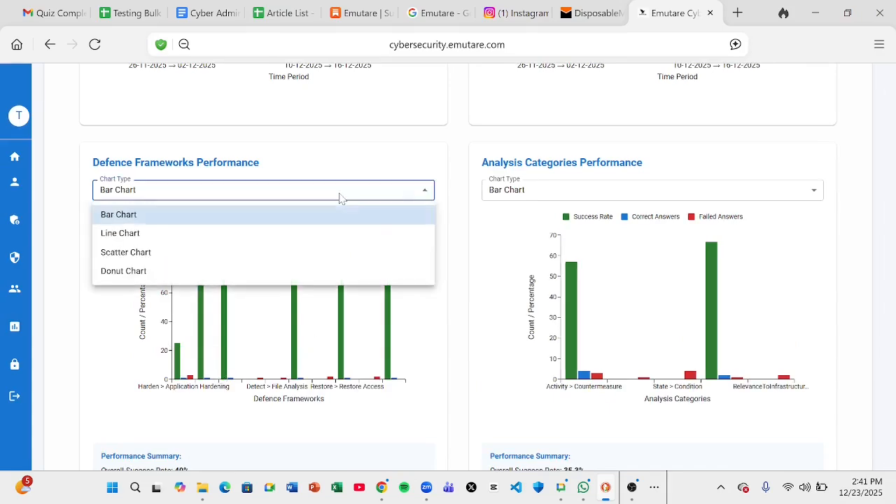
pyautogui.click(150, 272)
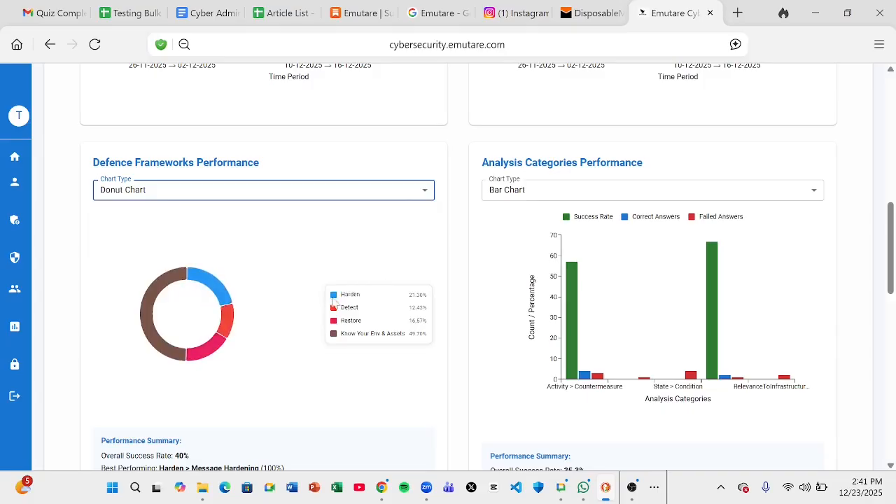
pyautogui.click(218, 200)
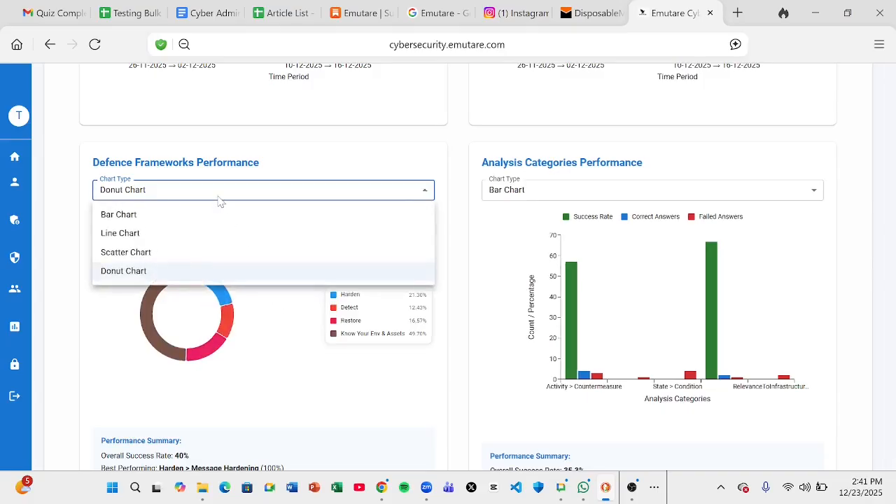
pyautogui.click(136, 234)
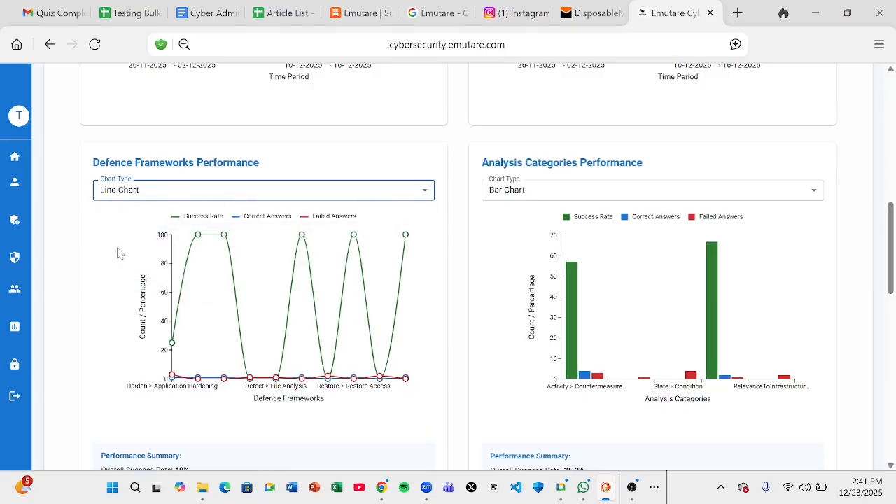
pyautogui.click(135, 196)
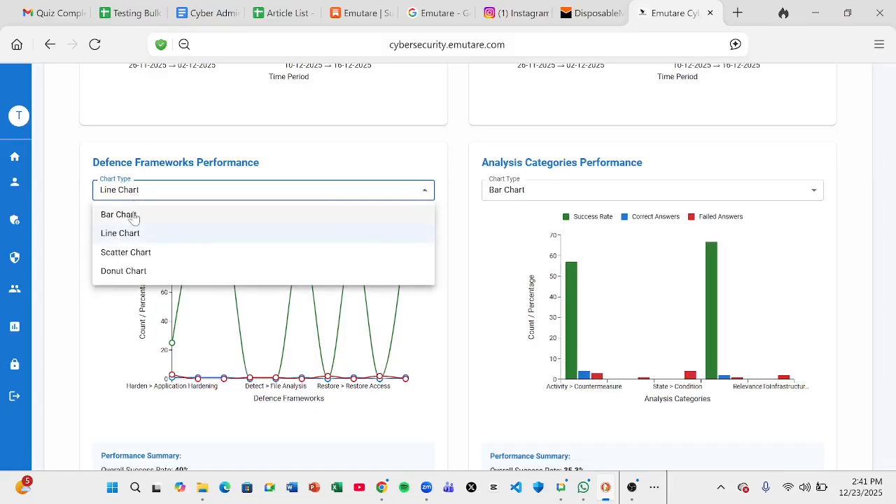
pyautogui.click(133, 215)
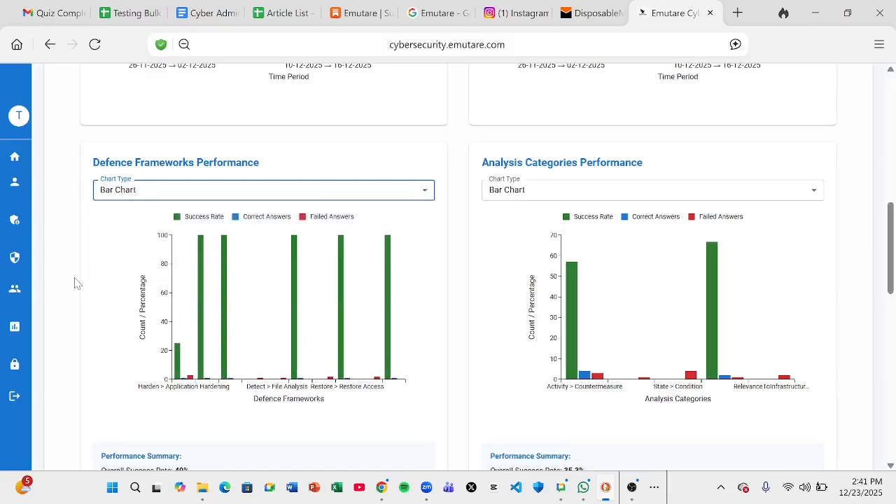
# Show the 11/26/2025–12/23/2025 stat cards: 40% average, 0% minimum, 60% maximum, 400.00 variance
pyautogui.scroll(-3, 77, 283)
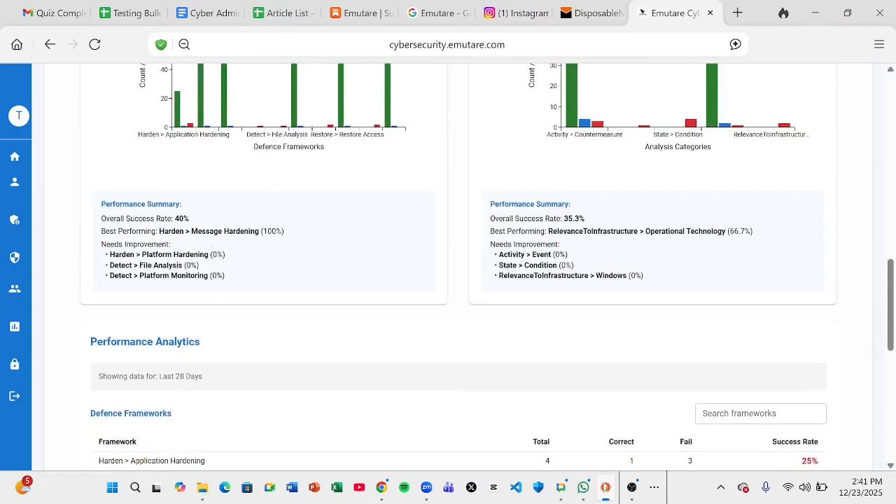
pyautogui.scroll(2, 259, 158)
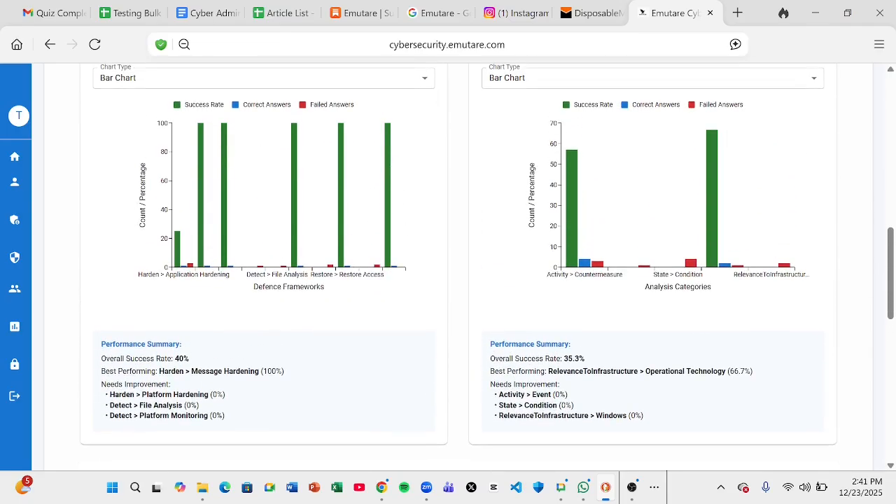
pyautogui.scroll(-1, 159, 407)
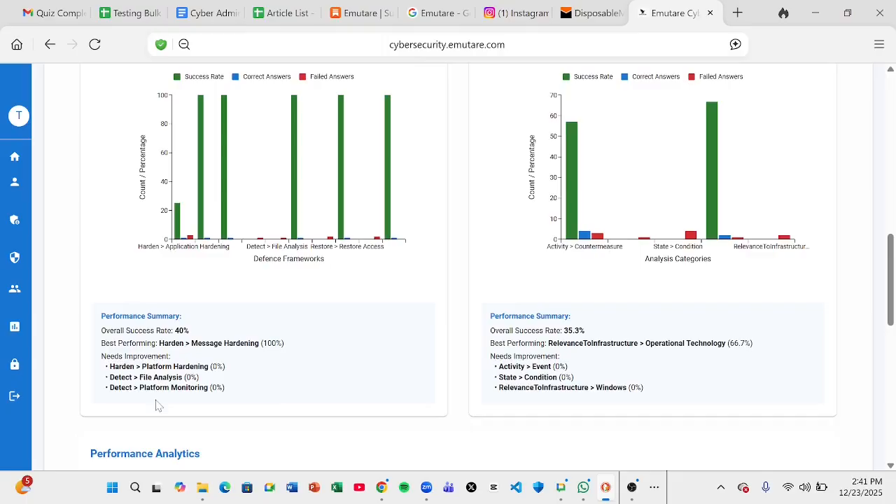
pyautogui.scroll(-3, 159, 406)
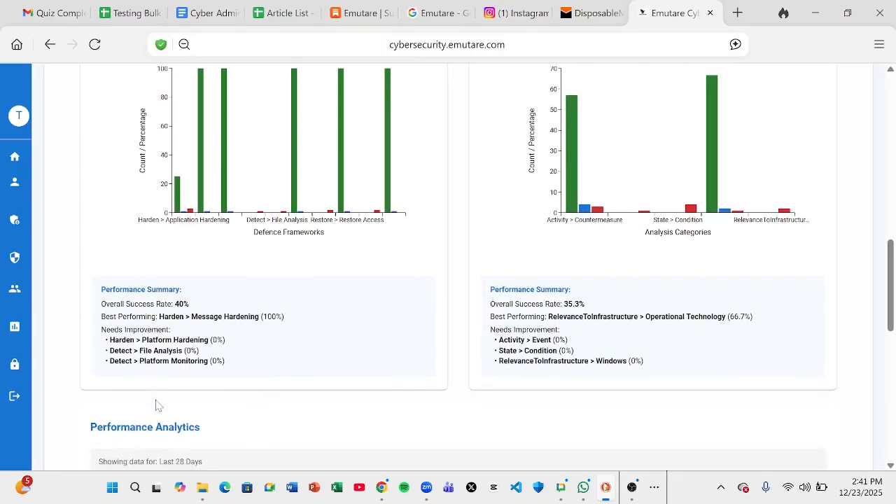
pyautogui.scroll(-4, 158, 407)
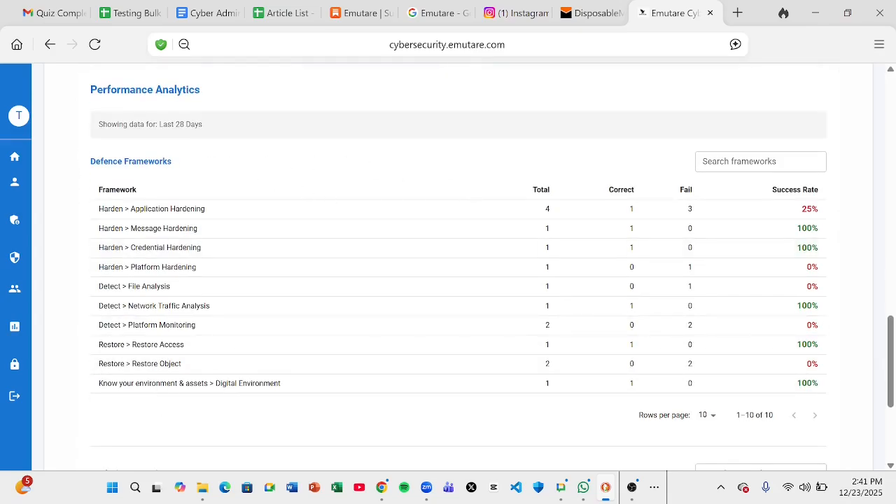
pyautogui.scroll(15, 257, 172)
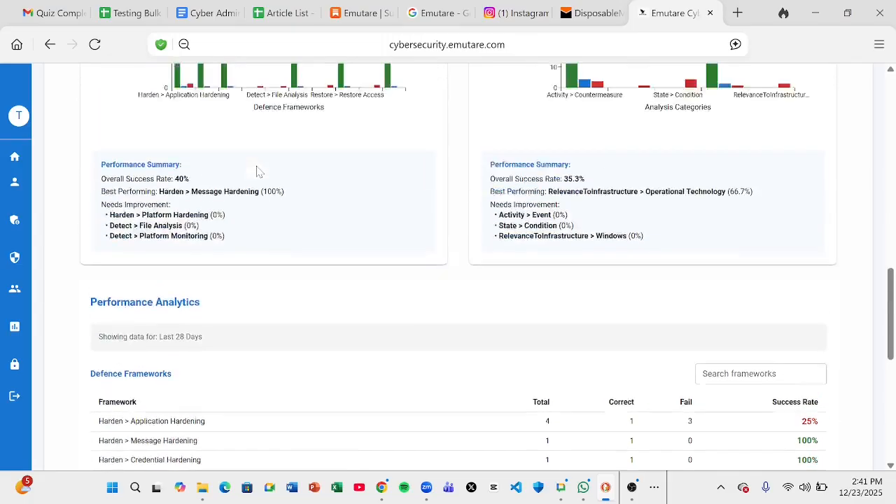
pyautogui.scroll(-1, 256, 171)
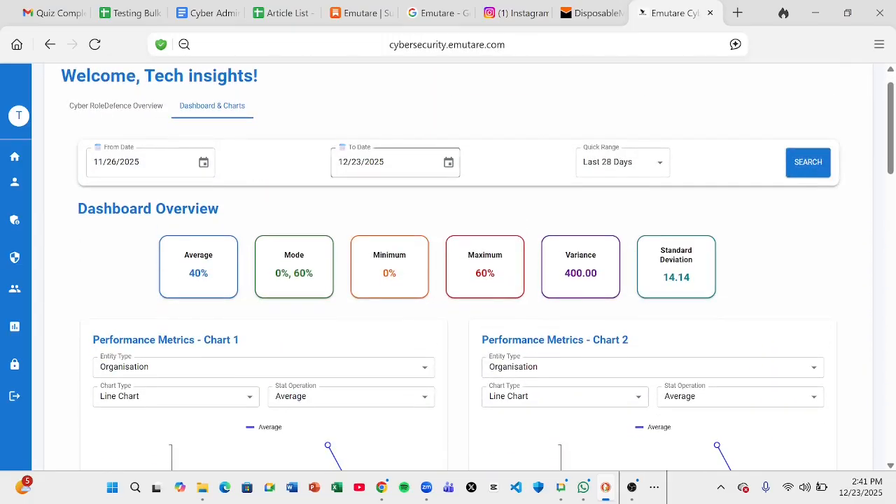
# Apply the Last 7 Days quick range, giving a 20% average and 800.00 variance
pyautogui.click(633, 162)
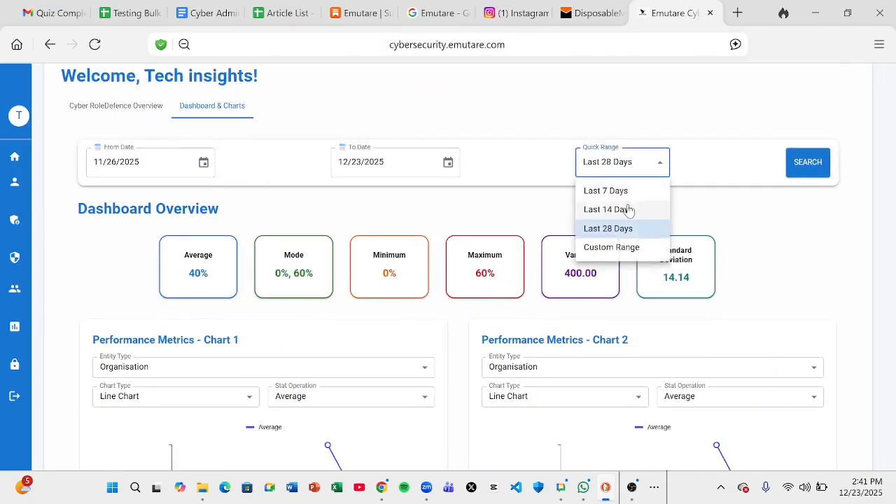
pyautogui.click(622, 194)
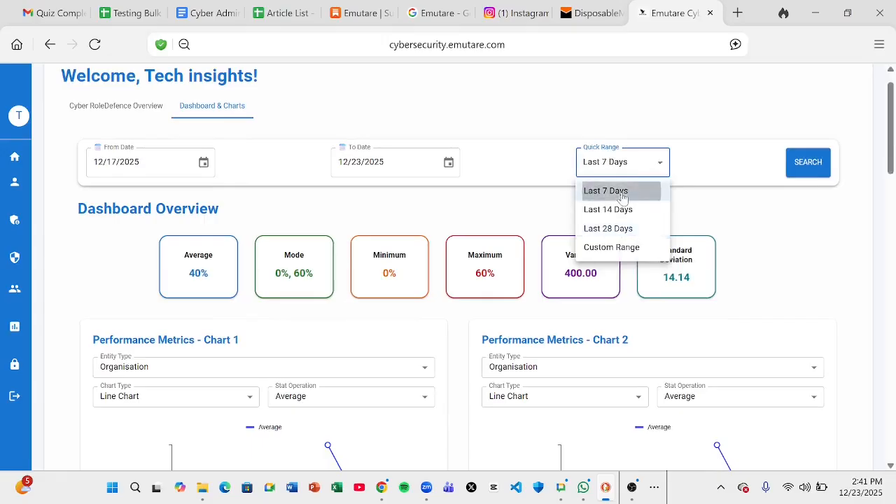
pyautogui.click(798, 165)
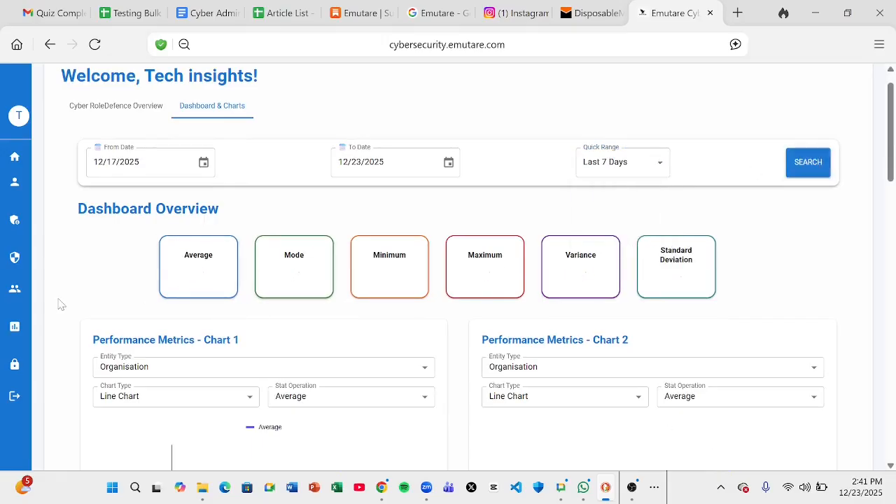
pyautogui.scroll(-8, 61, 304)
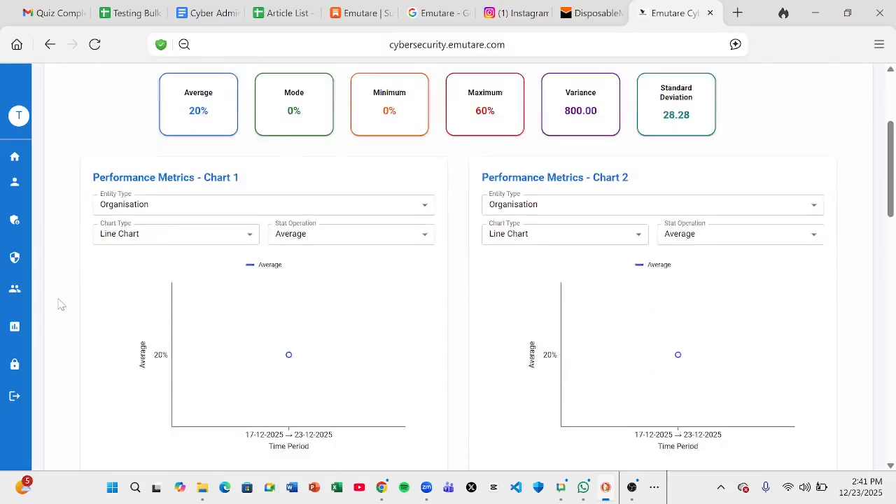
pyautogui.scroll(-5, 61, 303)
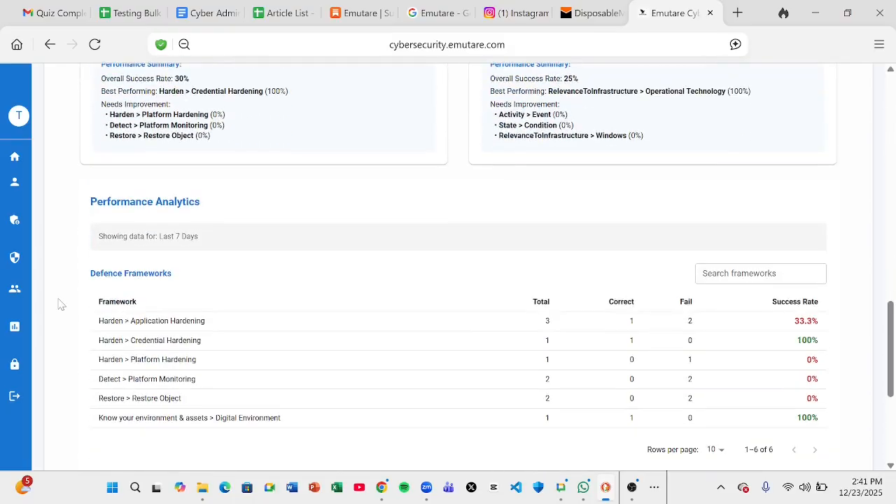
pyautogui.scroll(13, 61, 303)
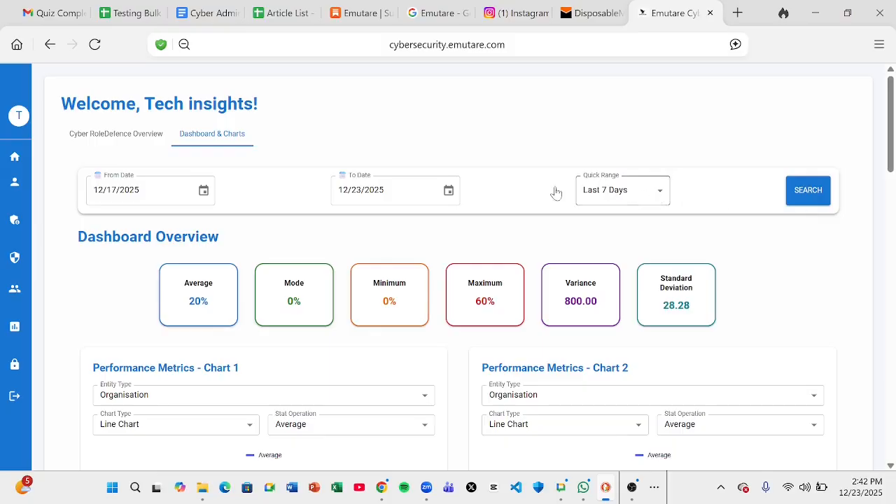
# Reopen the Quick Range list, keep Last 7 Days, and scroll through the results
pyautogui.click(634, 197)
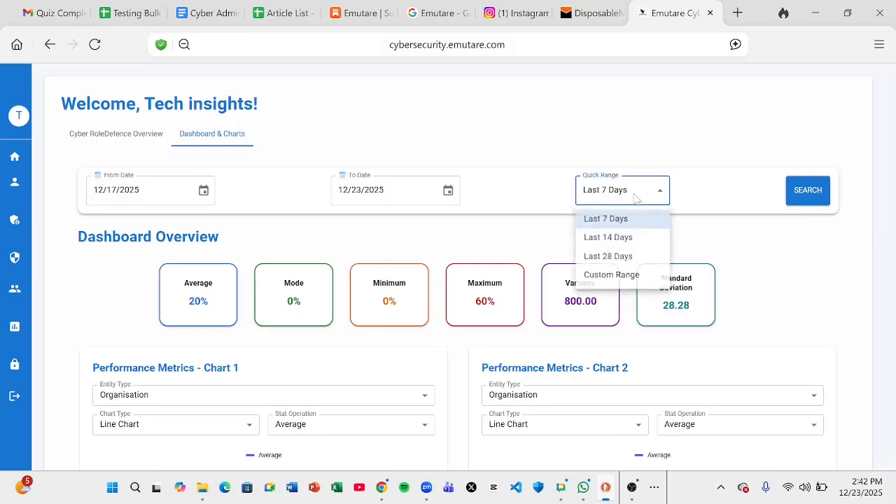
pyautogui.click(69, 311)
pyautogui.scroll(-1, 70, 313)
pyautogui.scroll(-15, 69, 312)
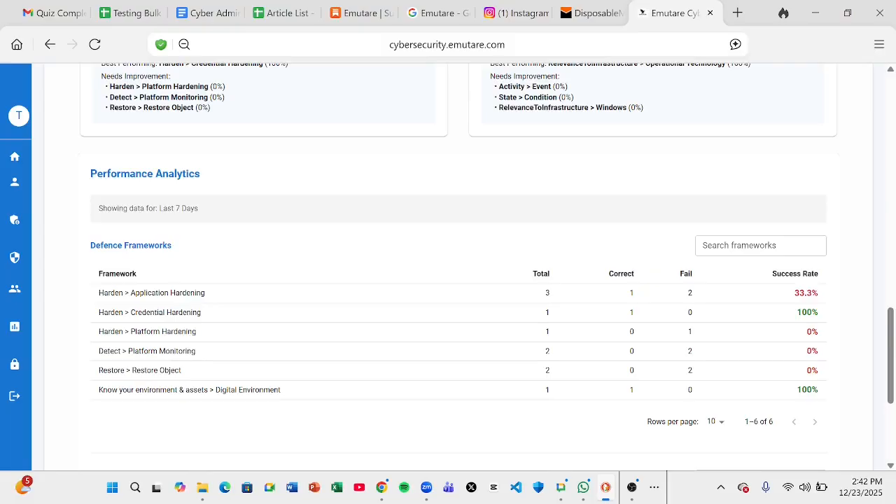
pyautogui.scroll(16, 311, 212)
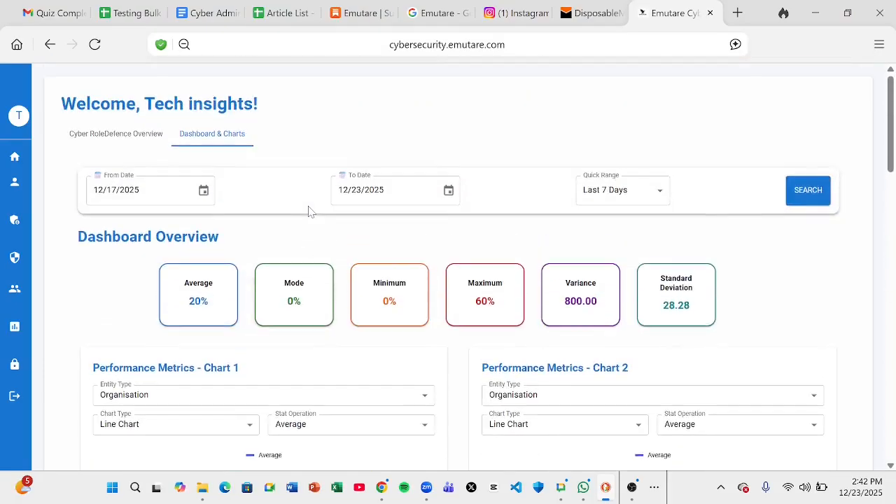
# Apply the Last 28 Days quick range to the dashboard
pyautogui.click(651, 191)
pyautogui.click(620, 256)
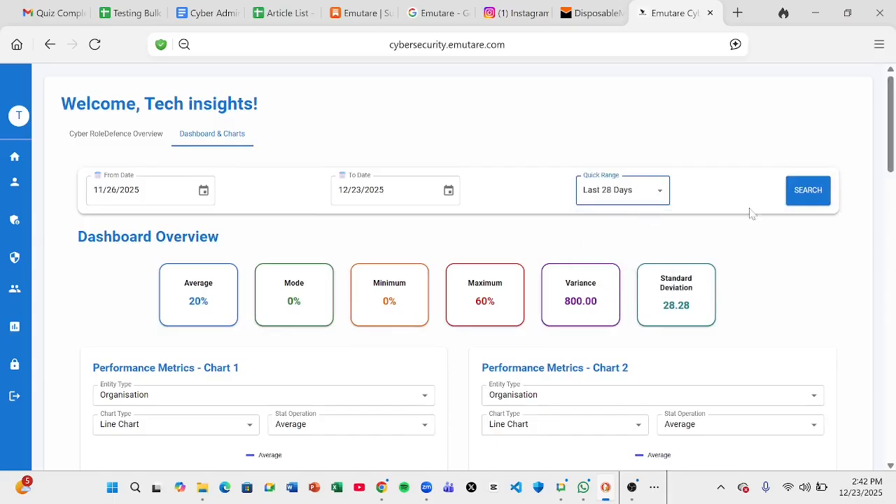
pyautogui.click(805, 198)
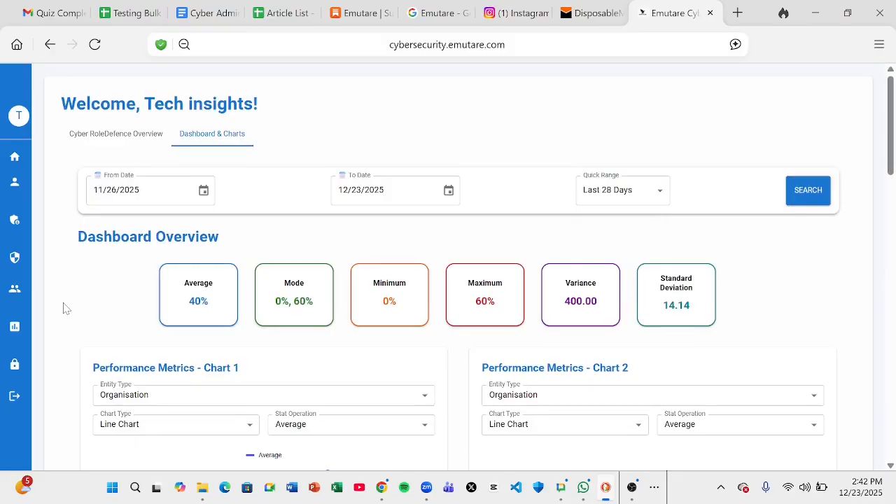
# Scroll to the Defence Frameworks table of ten frameworks and highlight its heading
pyautogui.scroll(-15, 65, 308)
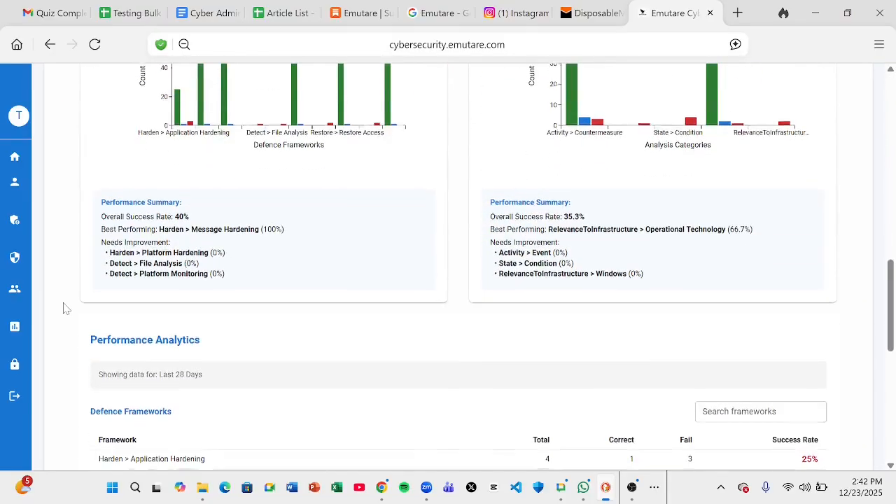
pyautogui.scroll(-4, 64, 306)
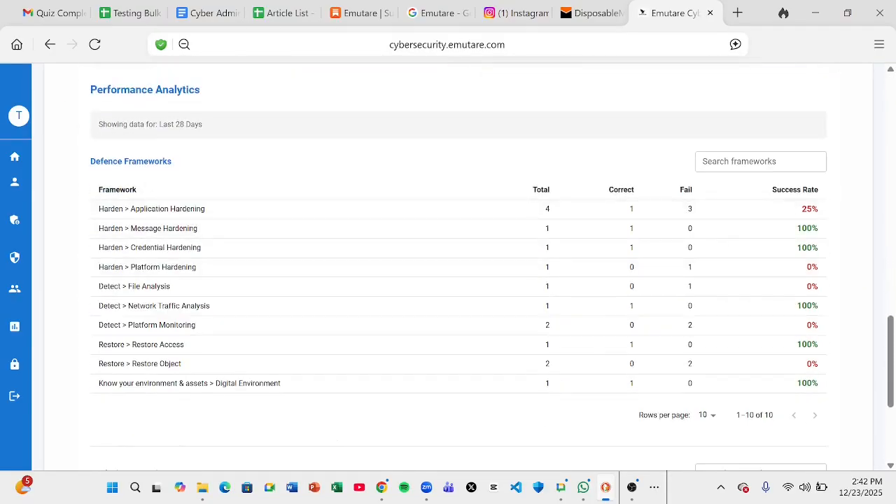
pyautogui.moveTo(96, 162); pyautogui.dragTo(184, 162)
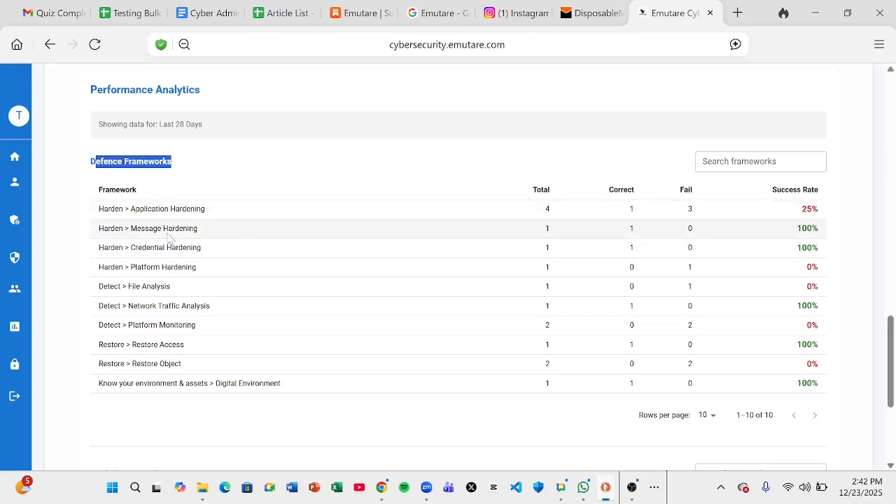
pyautogui.doubleClick(102, 326)
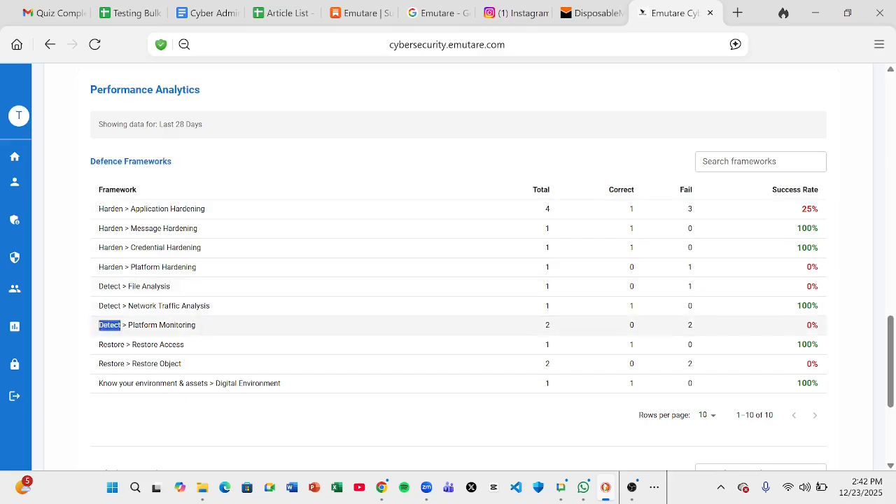
pyautogui.click(745, 158)
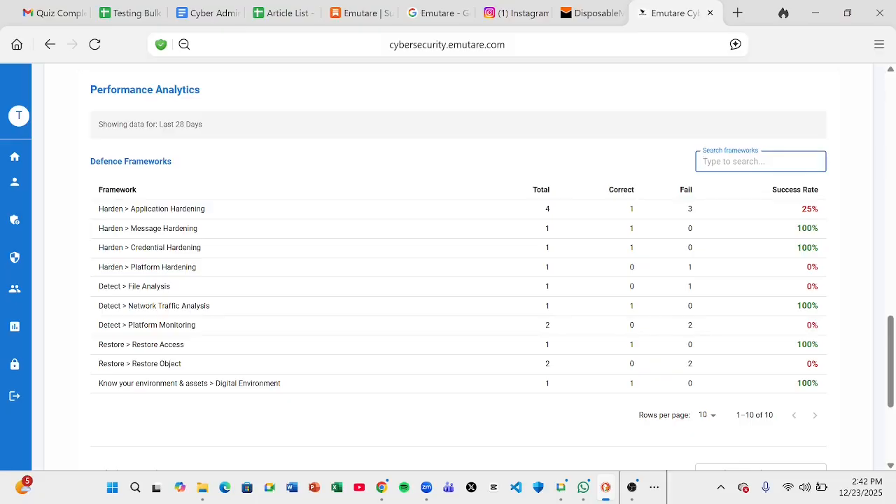
pyautogui.write('Detec')
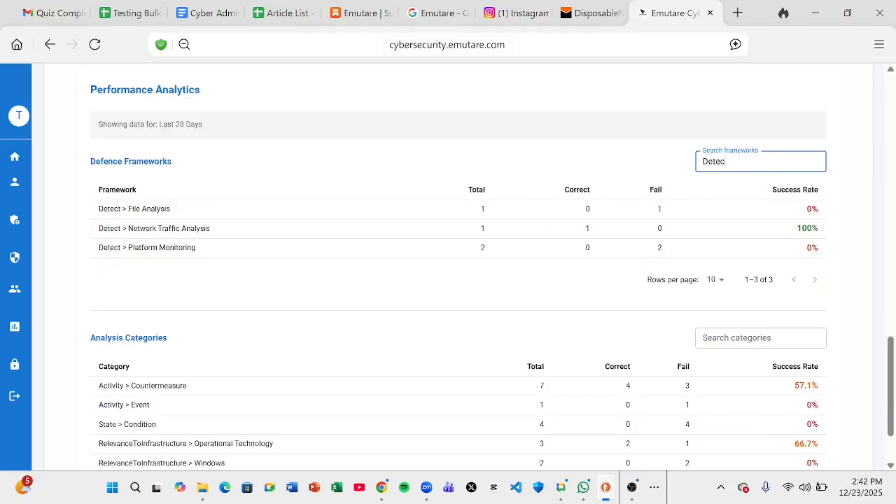
pyautogui.write('h')
pyautogui.press('BackSpace')
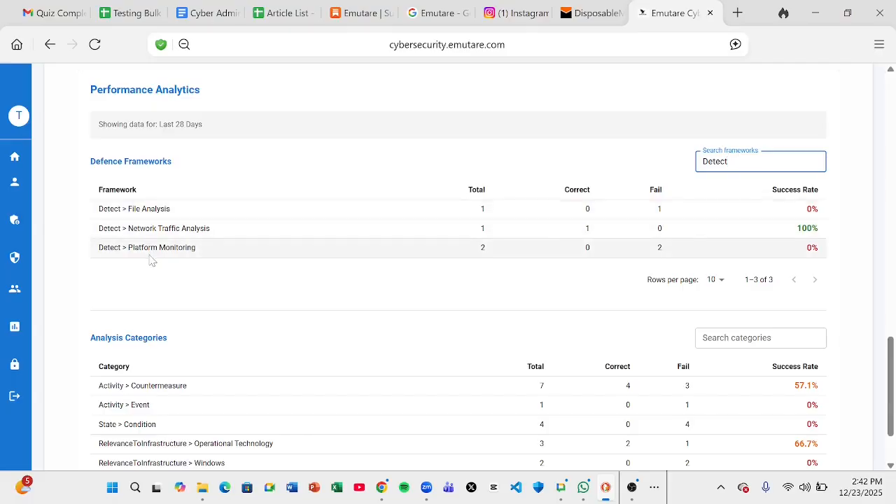
pyautogui.press('BackSpace')
pyautogui.press('BackSpace')
pyautogui.press('BackSpace')
pyautogui.press('BackSpace')
pyautogui.press('BackSpace')
pyautogui.press('BackSpace')
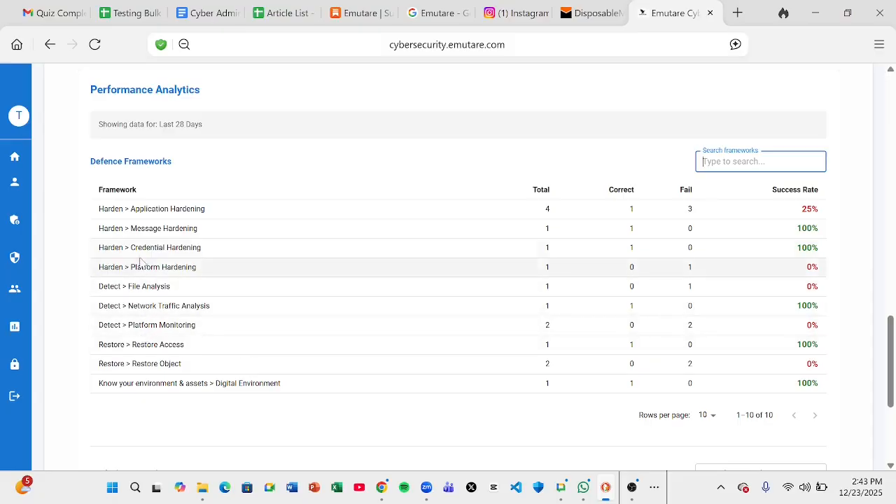
pyautogui.moveTo(131, 248); pyautogui.dragTo(198, 247)
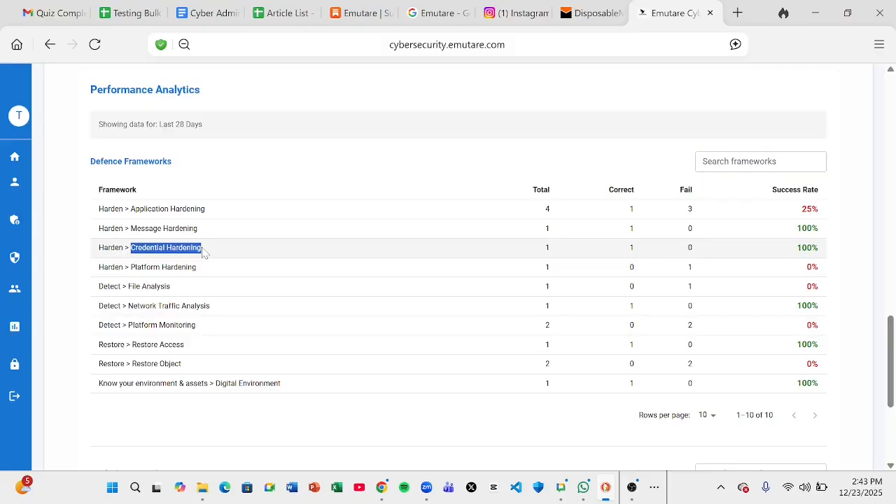
pyautogui.click(760, 162)
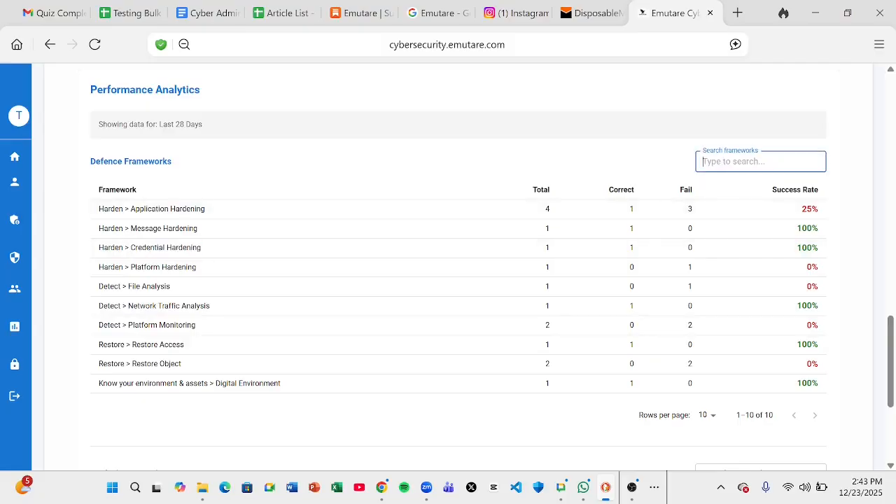
pyautogui.hotkey('ctrl', 'v')
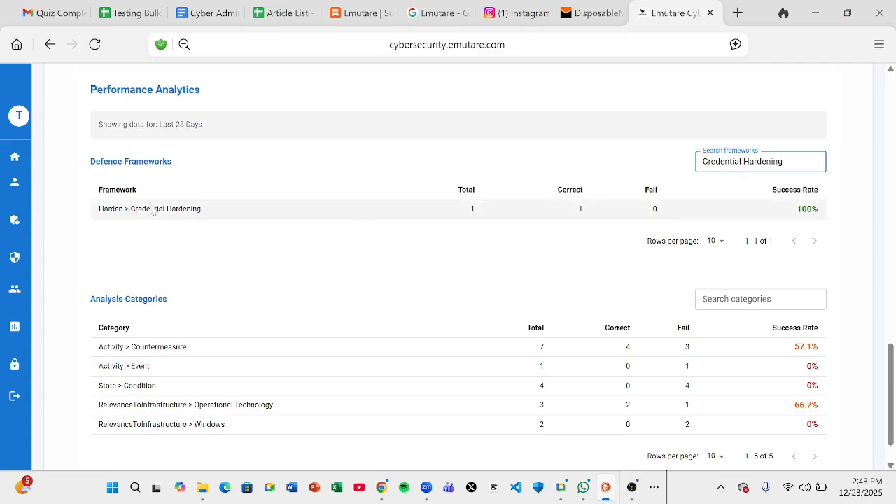
pyautogui.press('BackSpace')
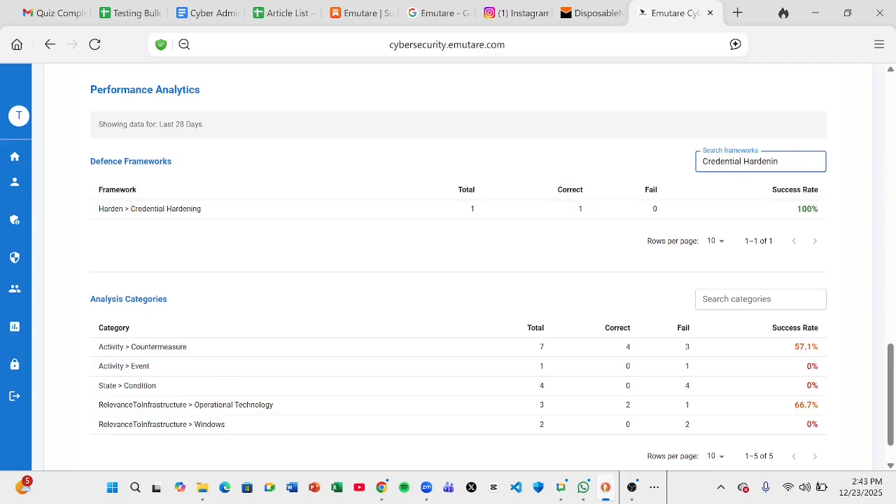
pyautogui.press('BackSpace')
pyautogui.hotkey('ctrl', 'a')
pyautogui.press('BackSpace')
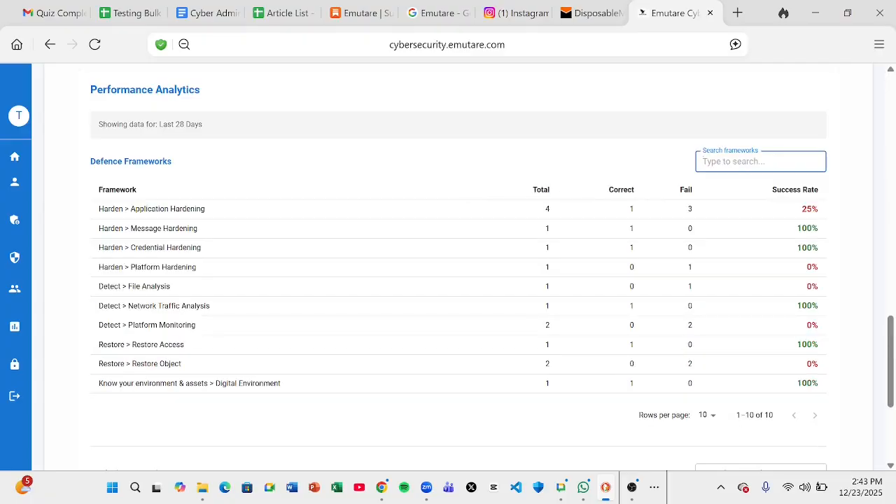
# Set the Defence Frameworks table to 5 rows per page and page back to 1–5 of 10
pyautogui.click(500, 439)
pyautogui.click(707, 416)
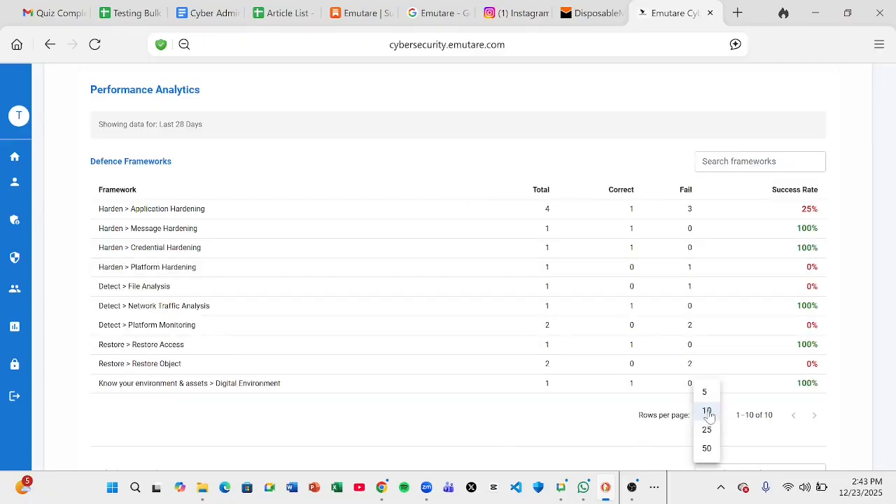
pyautogui.click(706, 397)
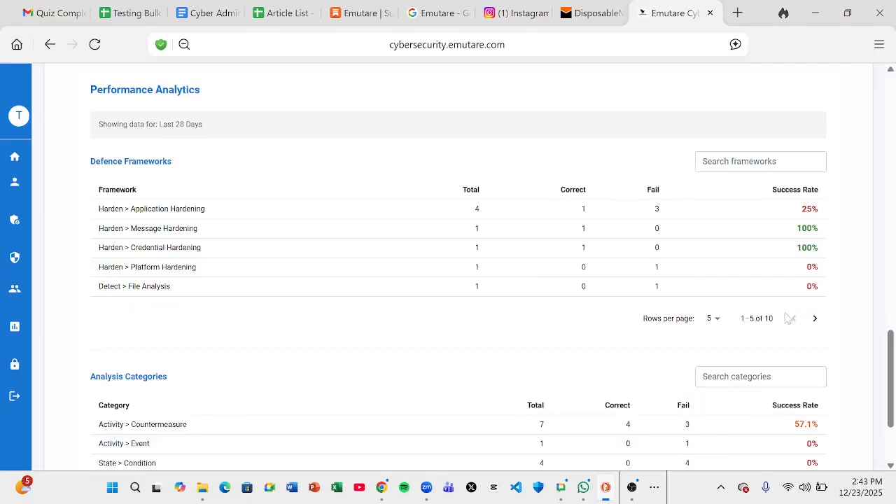
pyautogui.click(815, 319)
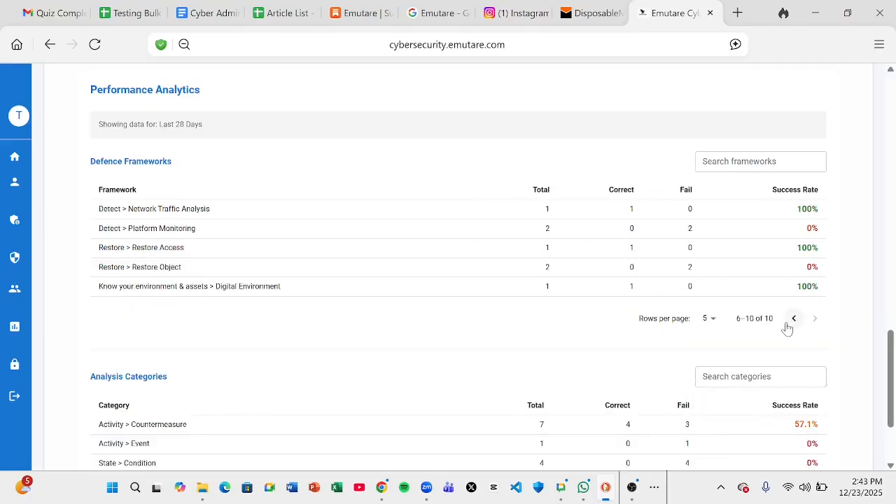
pyautogui.click(789, 326)
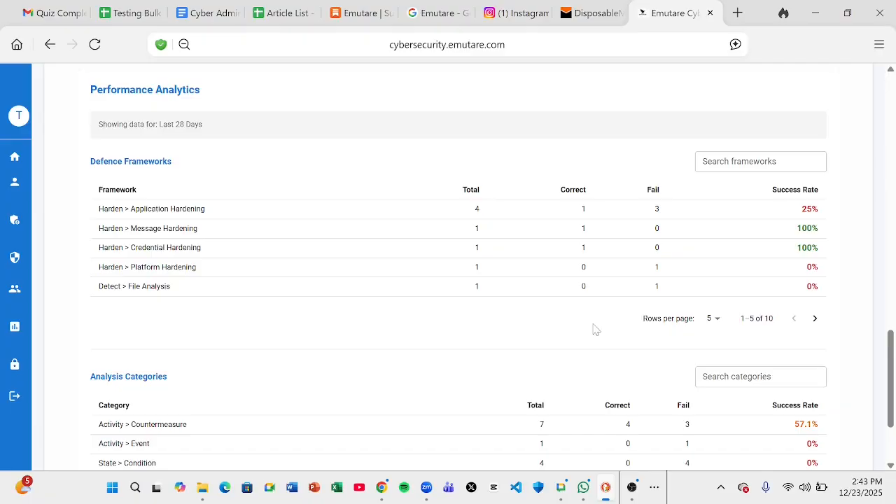
# Scroll back to the dashboard top showing average 40%, maximum 60% and variance 400.00
pyautogui.scroll(-2, 596, 329)
pyautogui.scroll(2, 596, 329)
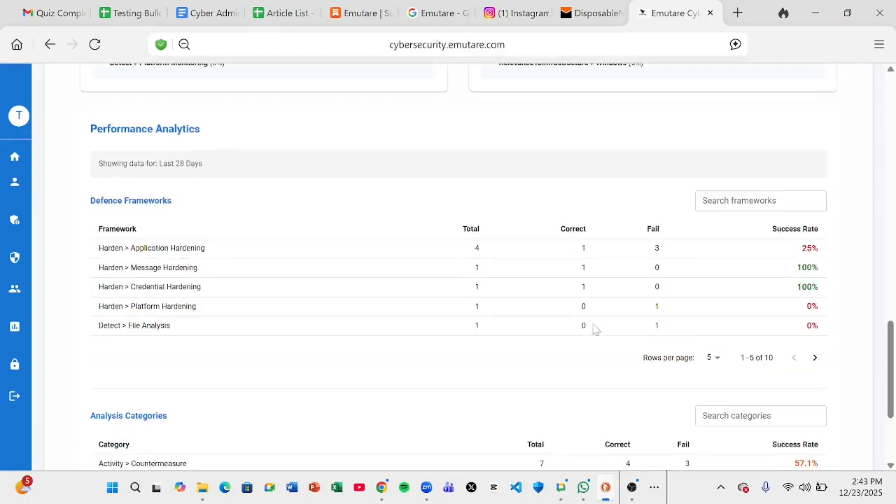
pyautogui.scroll(6, 596, 329)
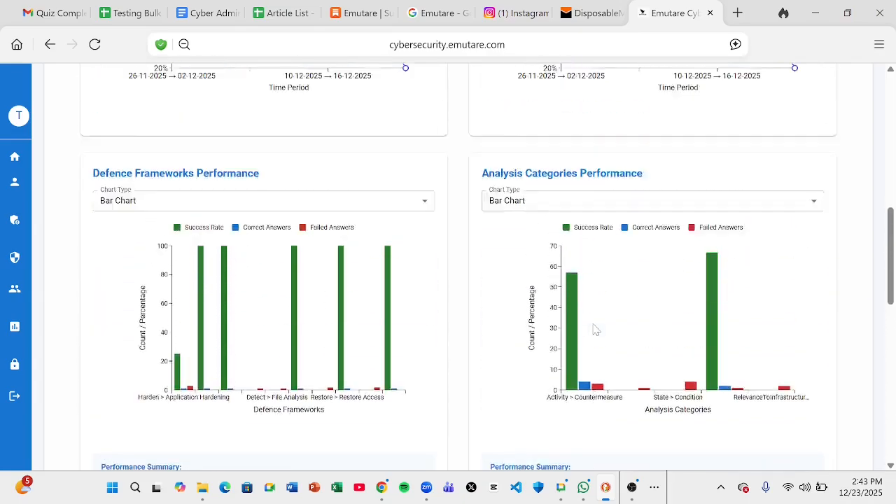
pyautogui.scroll(10, 596, 329)
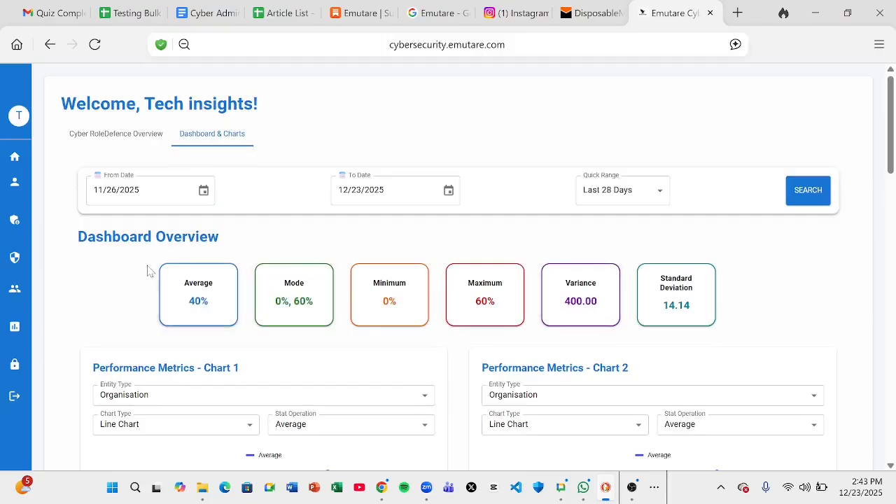
pyautogui.moveTo(5, 245)
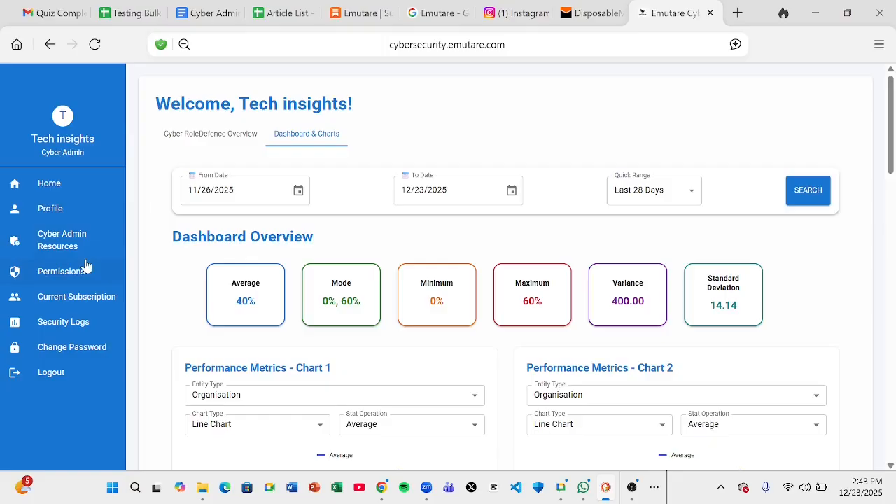
# Open the Customer & Service Delivery Professionals module from the Cyber RoleDefense training modules
pyautogui.click(88, 296)
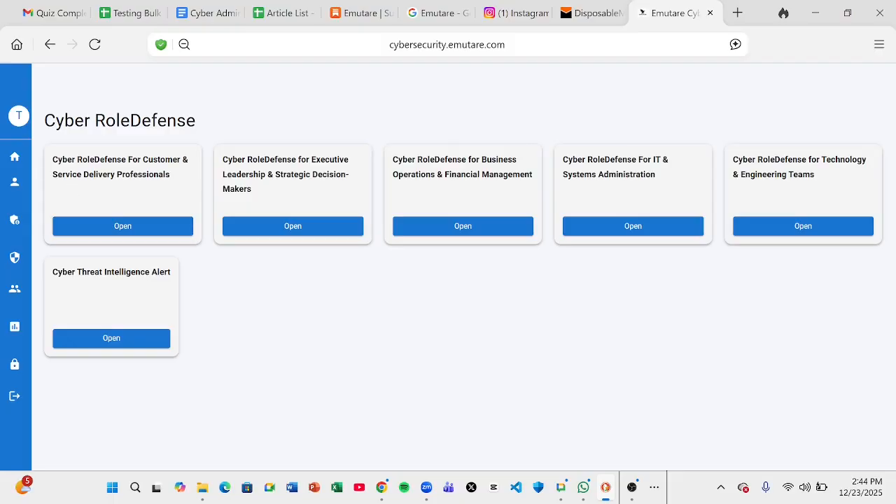
pyautogui.click(130, 228)
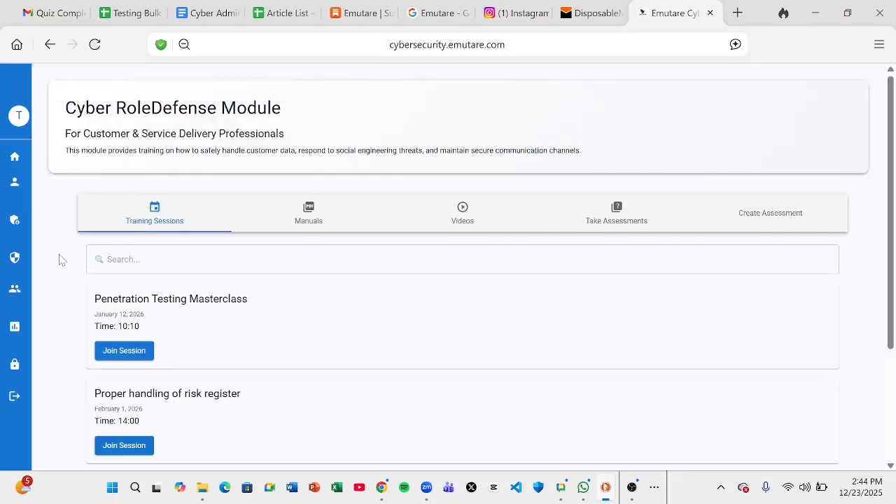
pyautogui.scroll(-3, 61, 260)
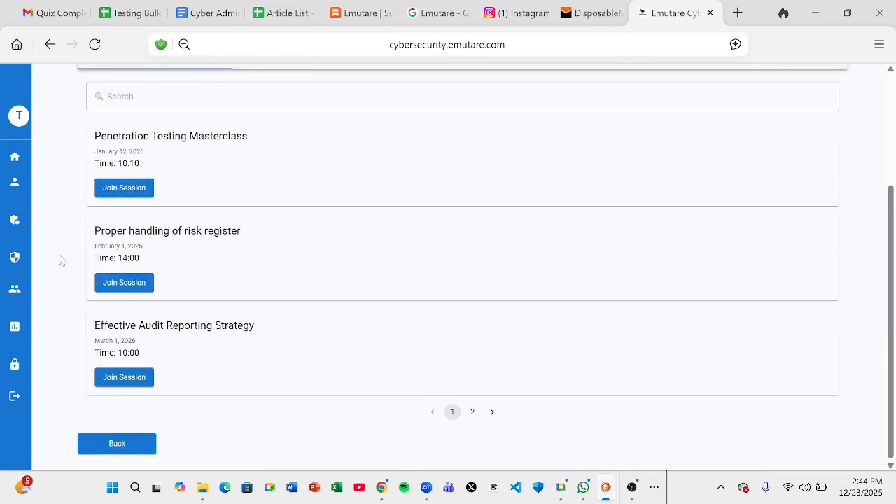
pyautogui.scroll(2, 61, 260)
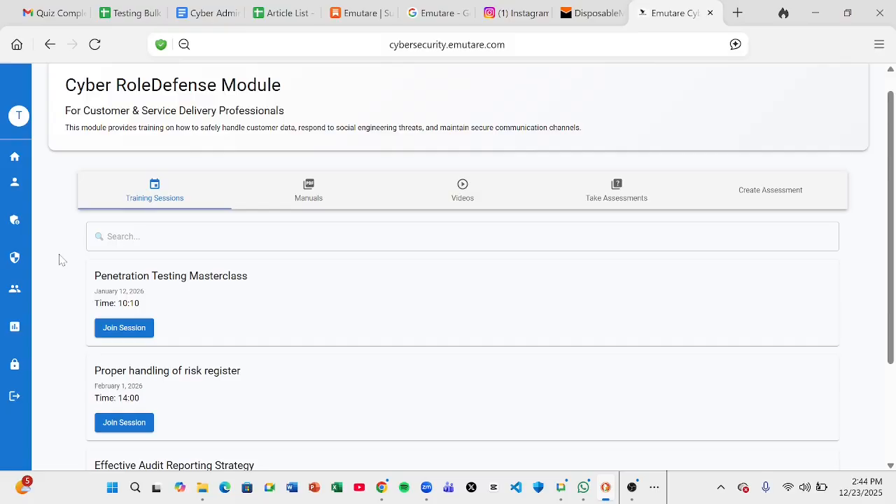
pyautogui.scroll(-1, 61, 260)
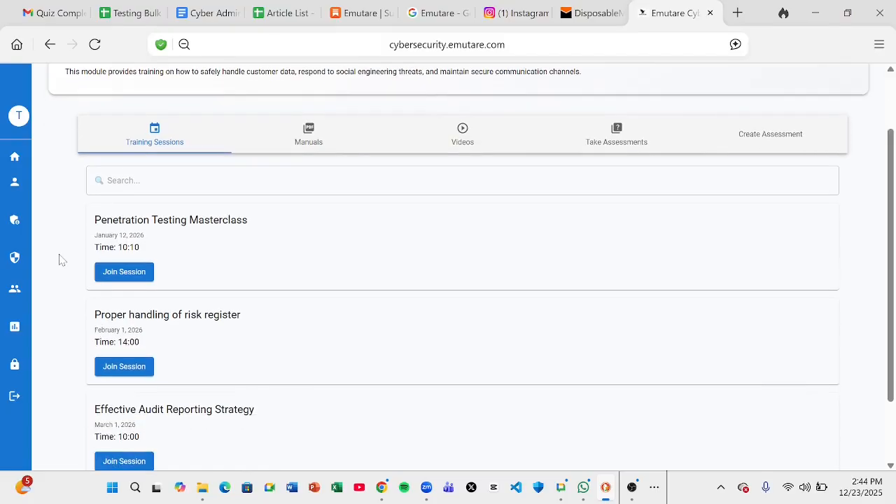
pyautogui.scroll(-1, 61, 259)
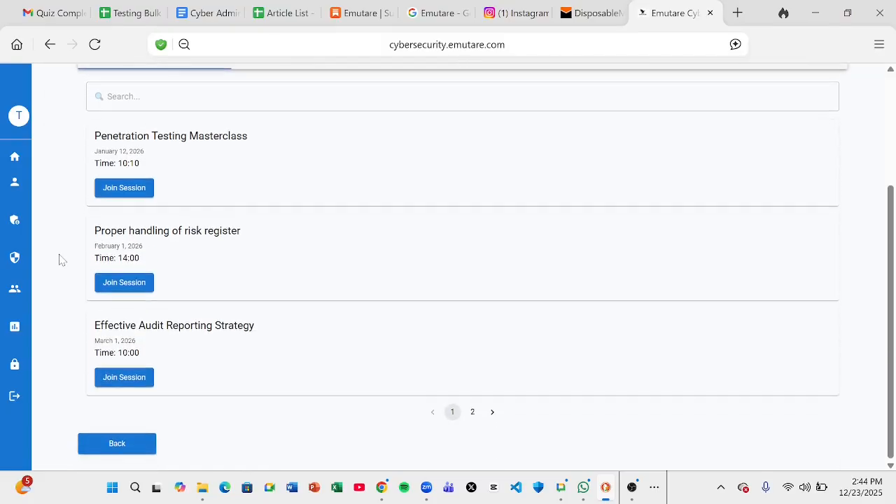
# Browse the Training Sessions list, highlighting the Effective Audit Reporting Strategy session title
pyautogui.scroll(2, 60, 260)
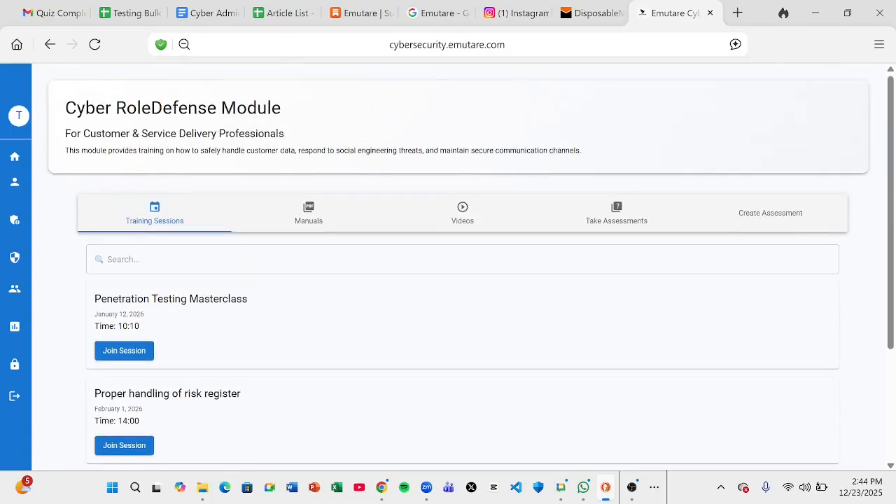
pyautogui.scroll(-1, 66, 298)
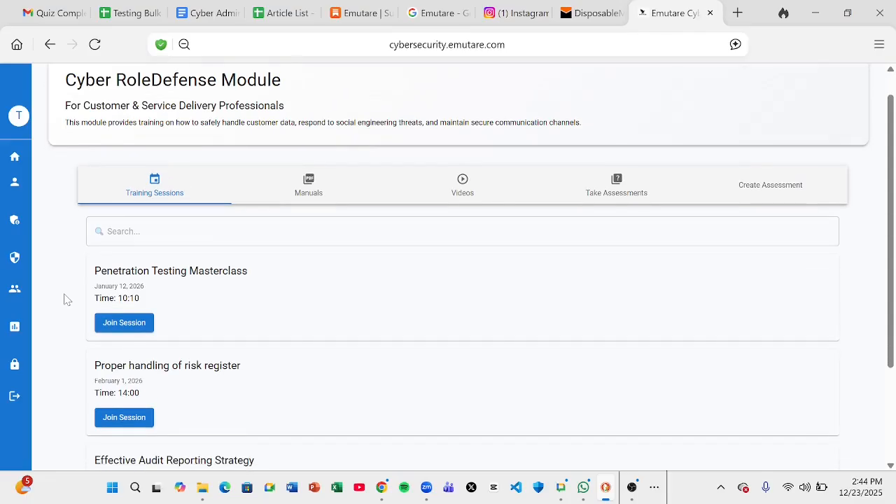
pyautogui.scroll(-2, 66, 300)
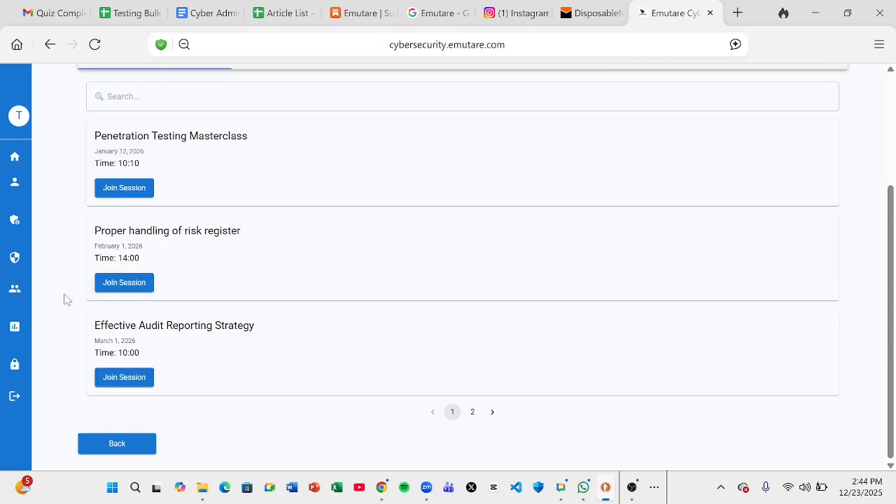
pyautogui.moveTo(94, 325); pyautogui.dragTo(265, 335)
pyautogui.hotkey('ctrl', 'c')
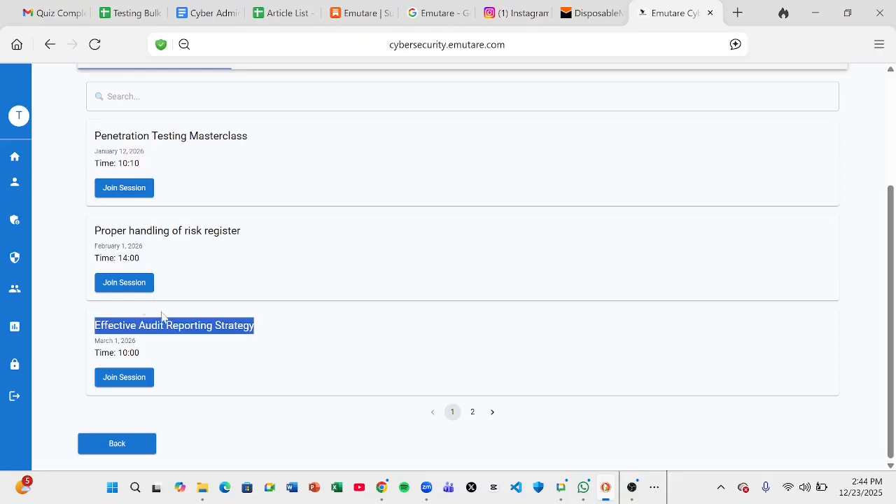
pyautogui.click(70, 284)
pyautogui.scroll(3, 70, 284)
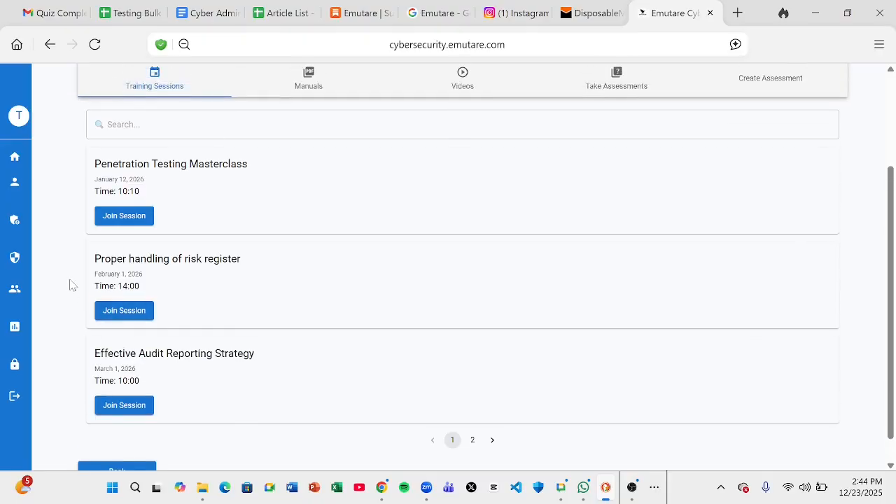
pyautogui.scroll(-3, 70, 284)
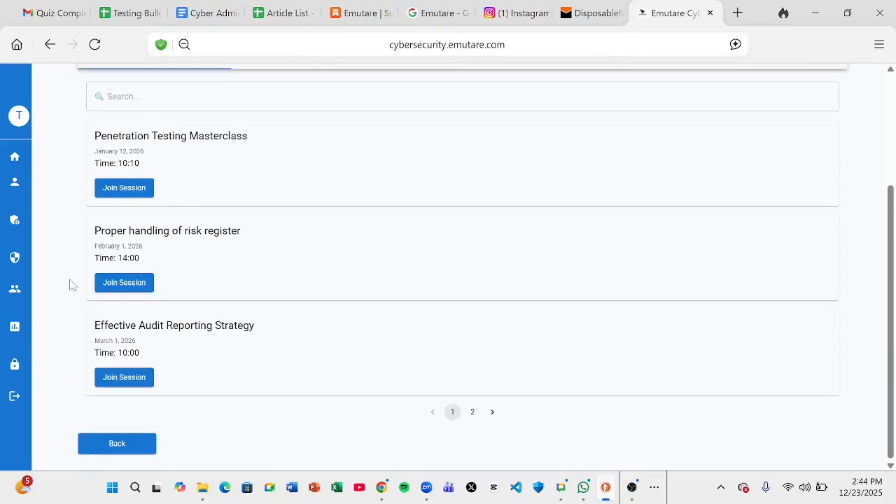
pyautogui.scroll(4, 70, 284)
pyautogui.scroll(-1, 70, 284)
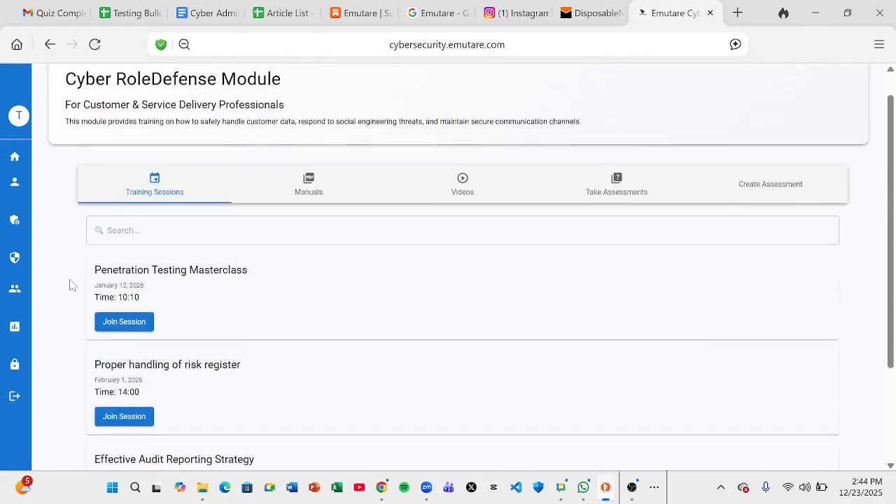
pyautogui.click(123, 203)
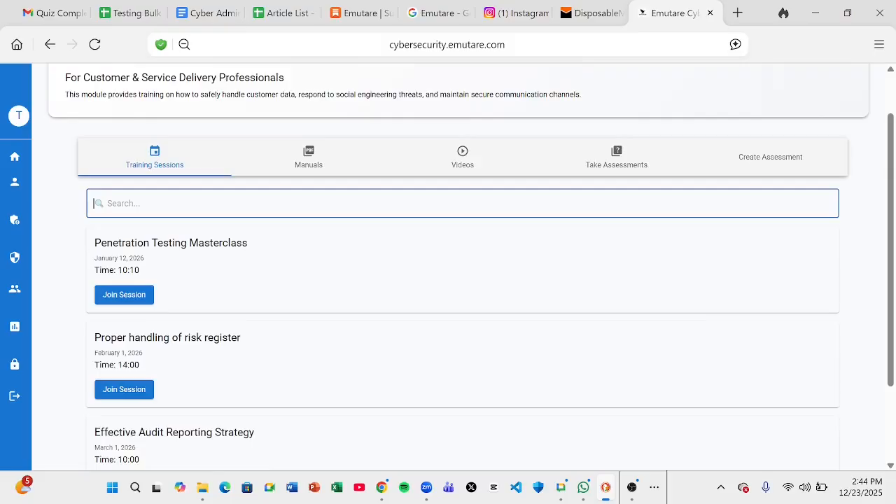
pyautogui.write('Effce')
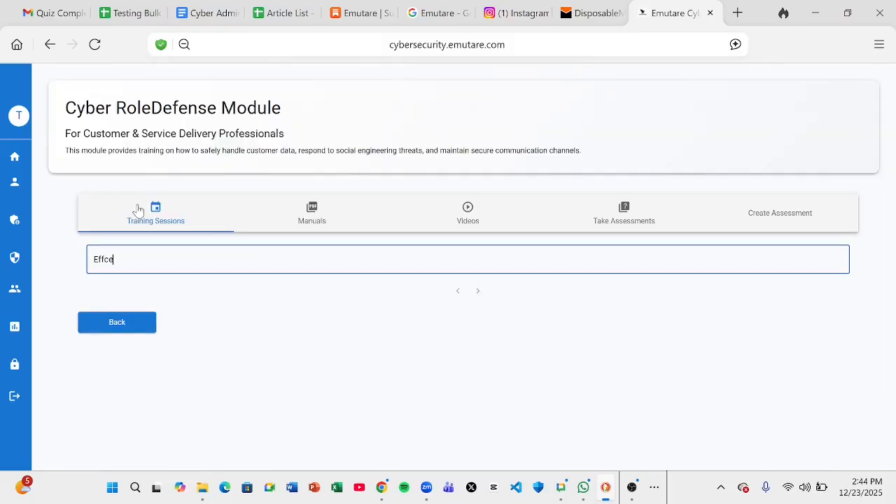
pyautogui.press('BackSpace')
pyautogui.press('BackSpace')
pyautogui.write('ect')
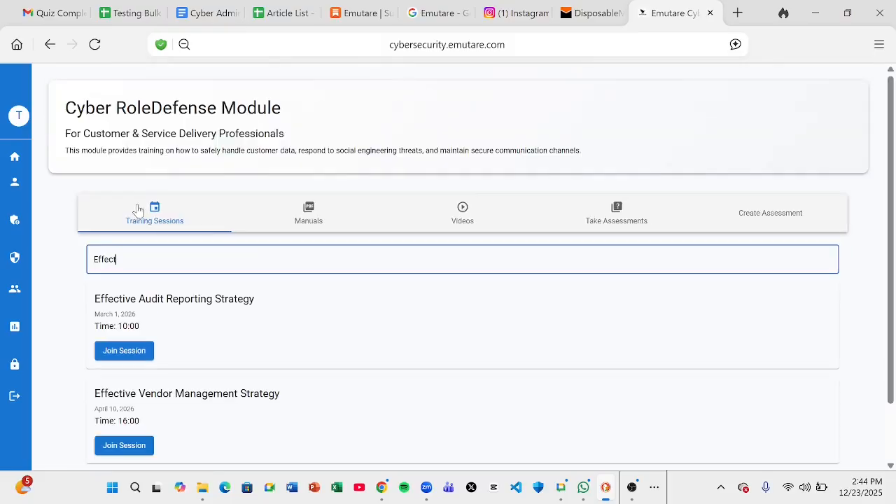
pyautogui.write('ive')
pyautogui.hotkey('ctrl', 'a')
pyautogui.press('BackSpace')
pyautogui.hotkey('ctrl', 'v')
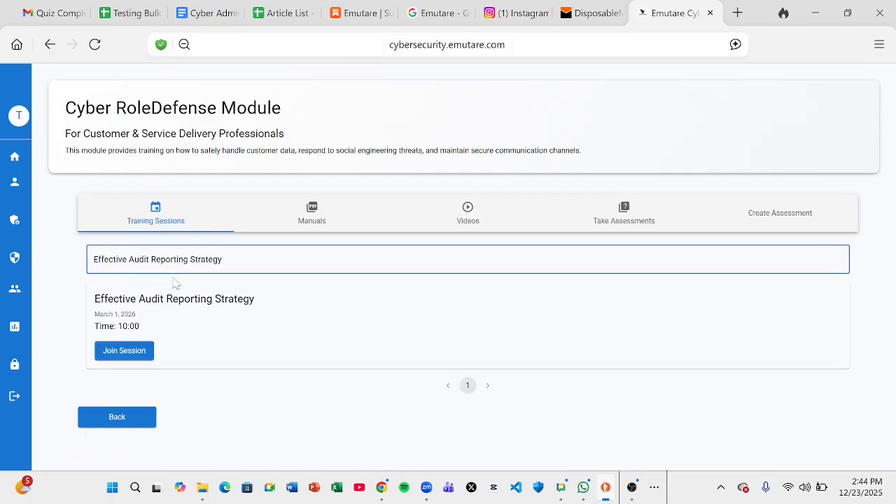
pyautogui.hotkey('ctrl', 'a')
pyautogui.press('BackSpace')
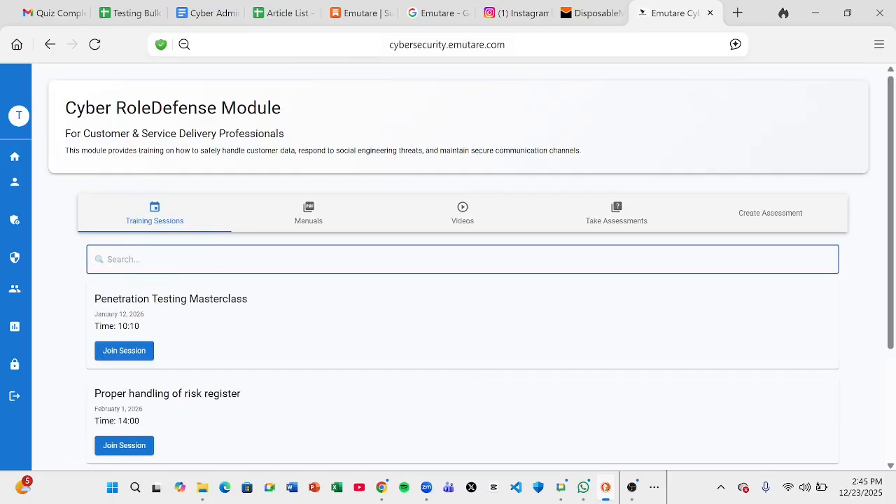
pyautogui.click(69, 297)
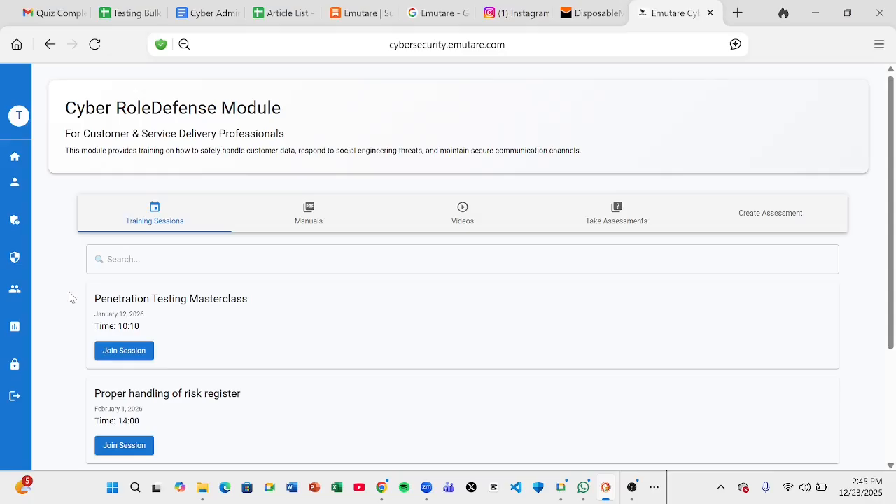
pyautogui.click(120, 359)
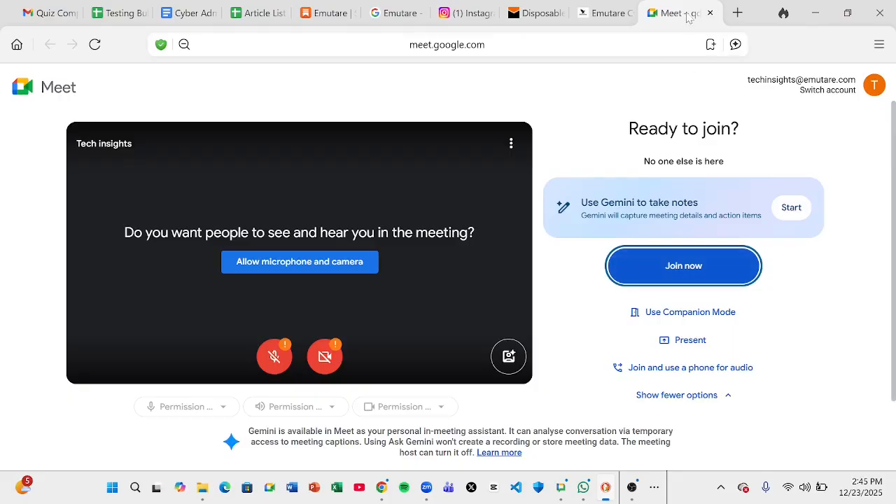
pyautogui.click(710, 13)
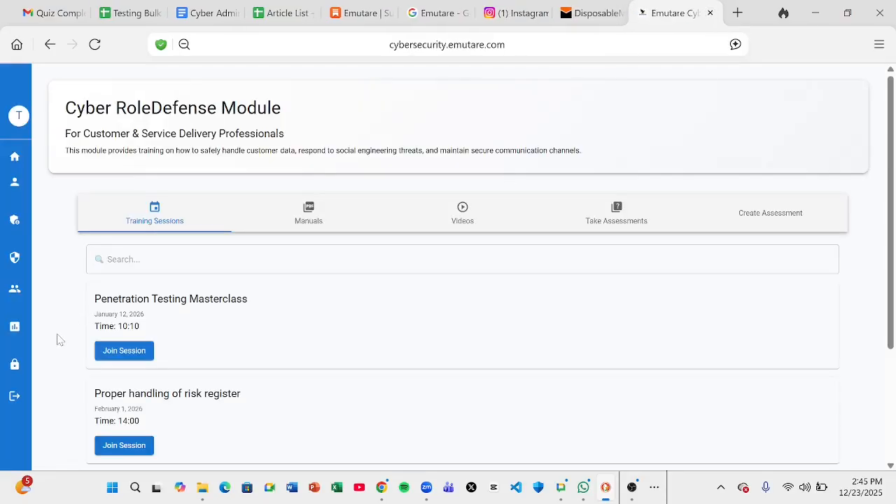
# Go Back from the training sessions to the six-module Cyber RoleDefense list
pyautogui.scroll(-3, 59, 339)
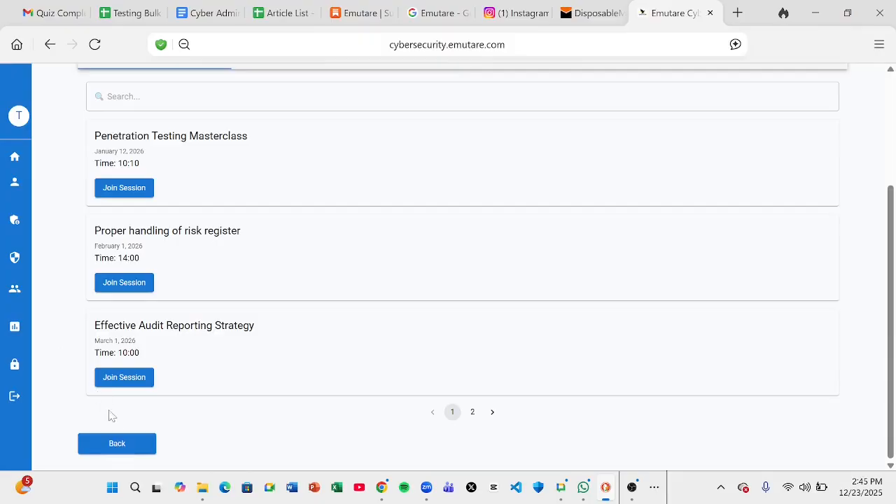
pyautogui.click(116, 443)
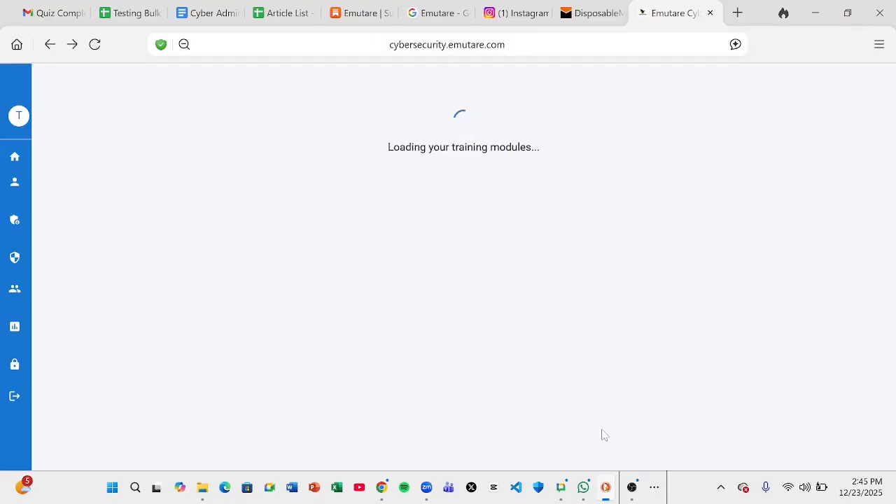
pyautogui.click(632, 495)
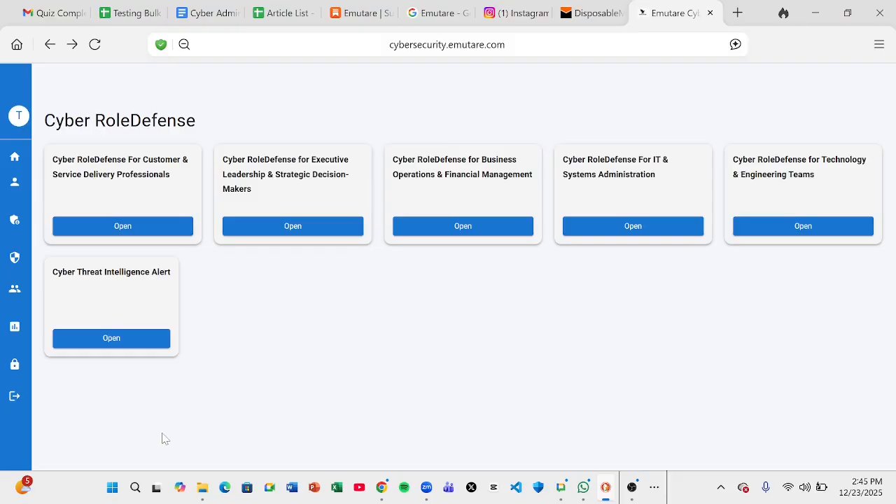
pyautogui.moveTo(4, 183)
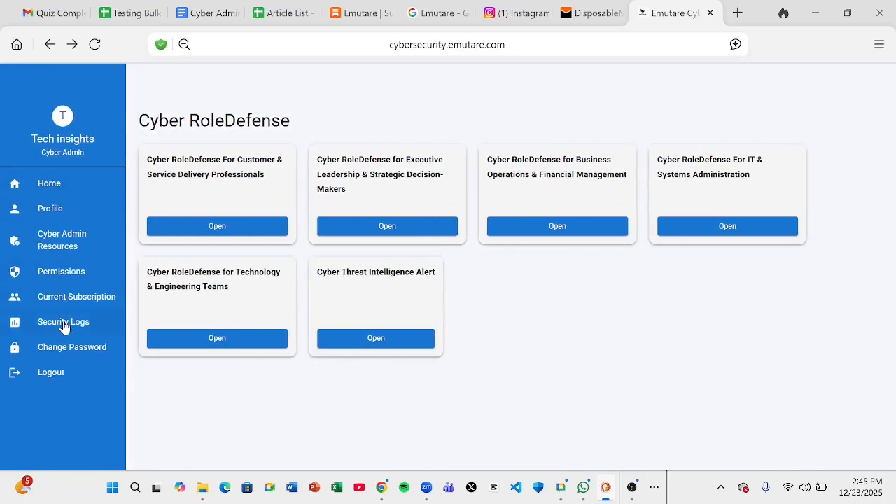
# Open Security Logs from the sidebar and scroll through the admin activity table
pyautogui.click(63, 323)
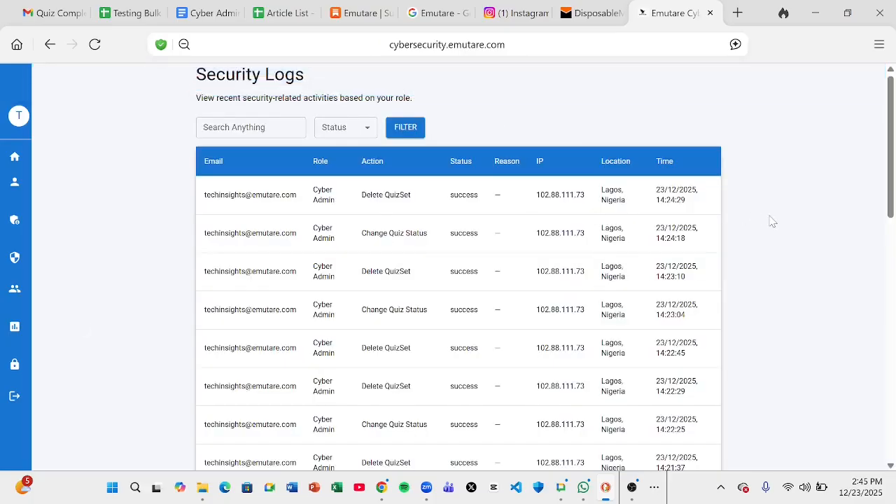
pyautogui.scroll(-5, 772, 221)
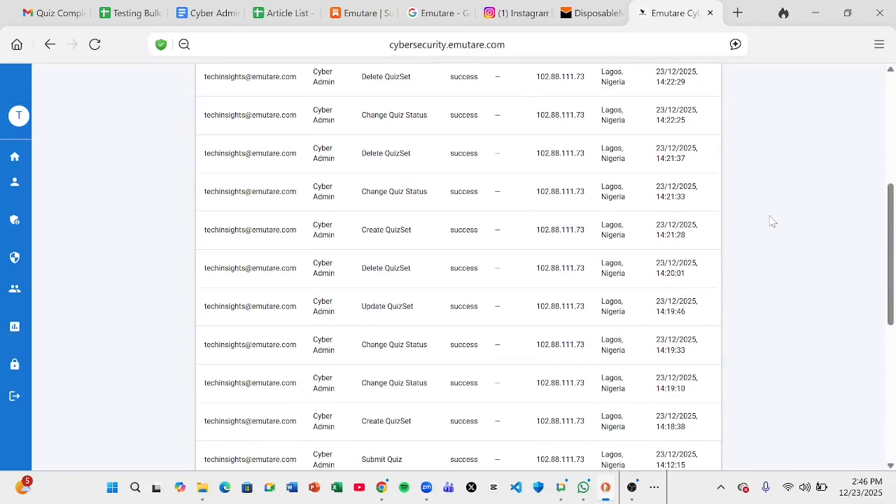
pyautogui.scroll(-6, 772, 221)
pyautogui.scroll(5, 772, 221)
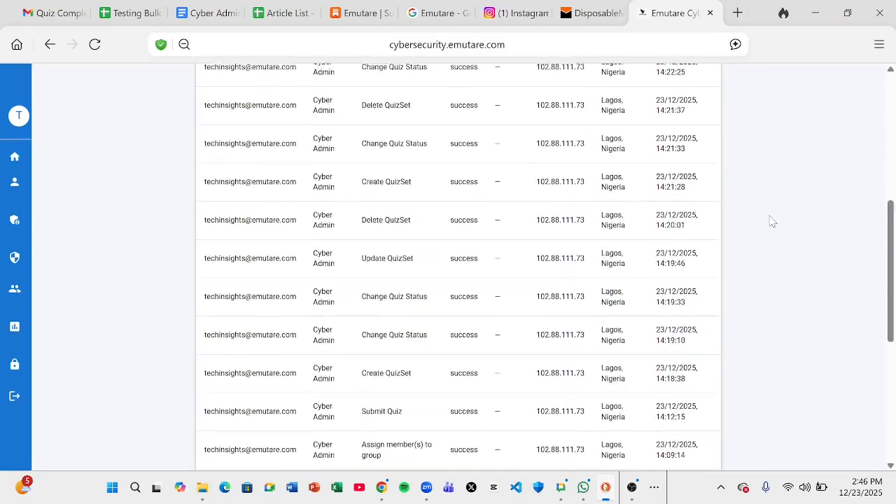
pyautogui.scroll(5, 772, 221)
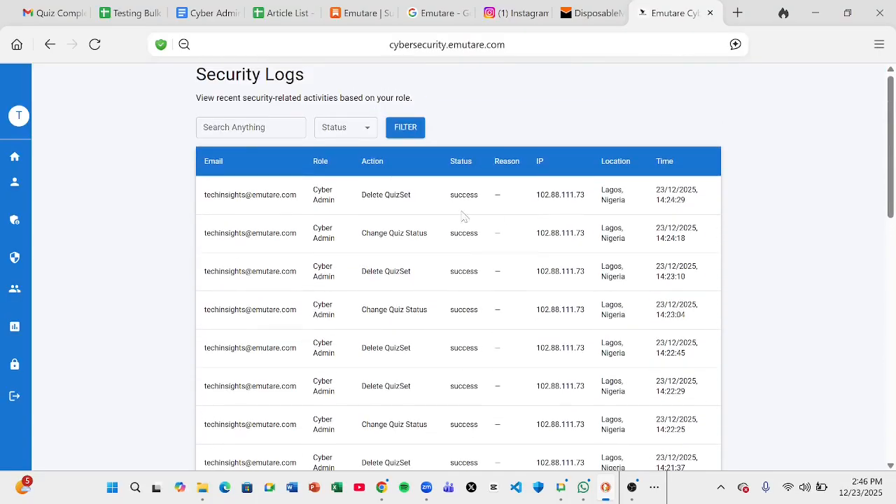
# Select the Delete QuizSet action text in the first log row
pyautogui.click(245, 127)
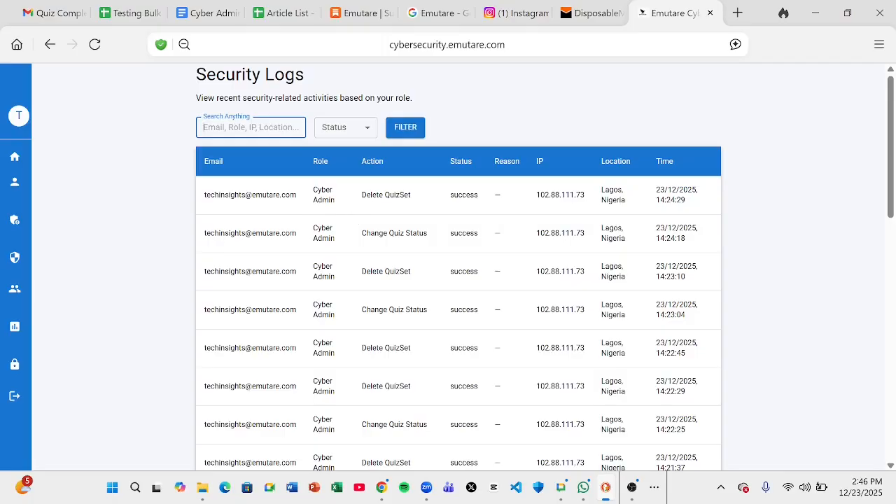
pyautogui.moveTo(362, 198); pyautogui.dragTo(415, 201)
pyautogui.hotkey('ctrl', 'c')
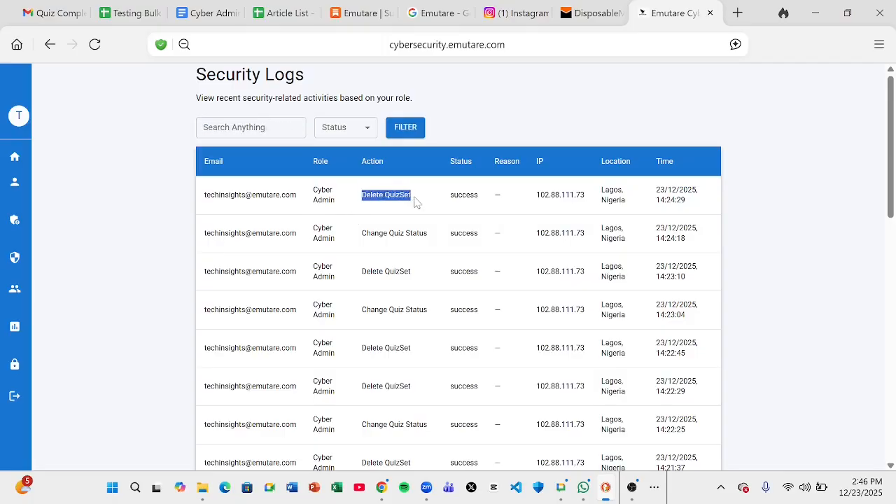
pyautogui.click(364, 215)
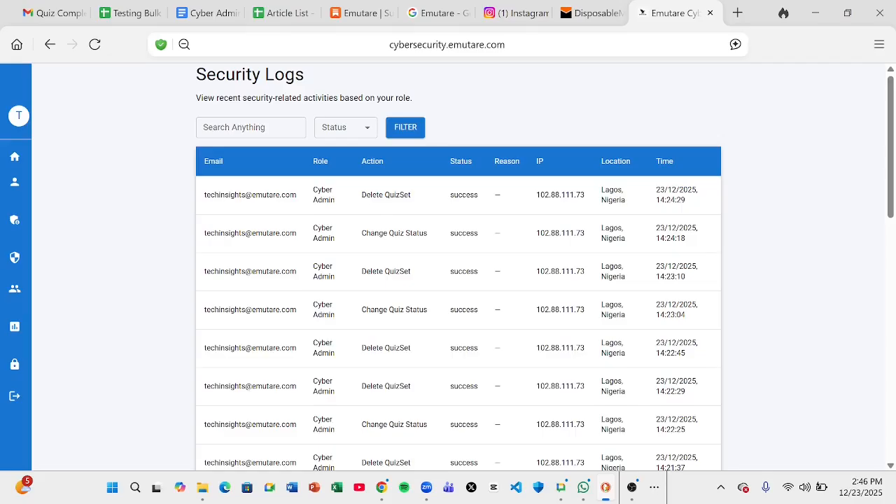
pyautogui.click(250, 126)
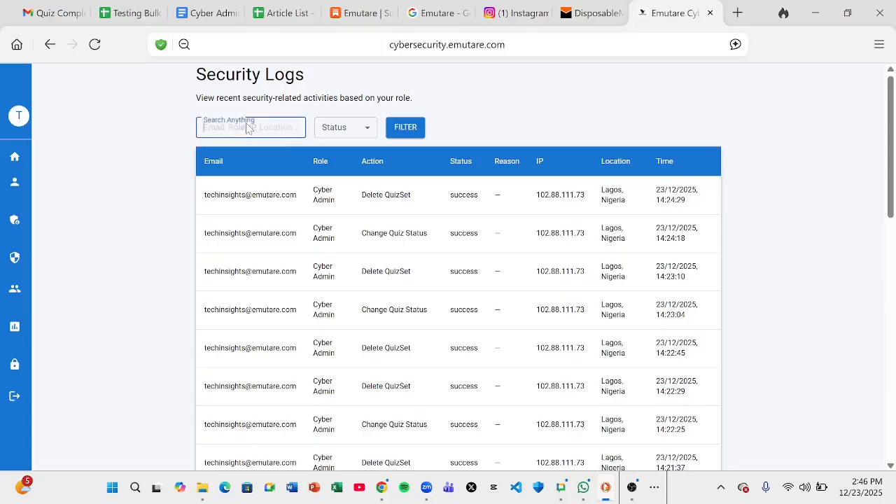
pyautogui.hotkey('ctrl', 'v')
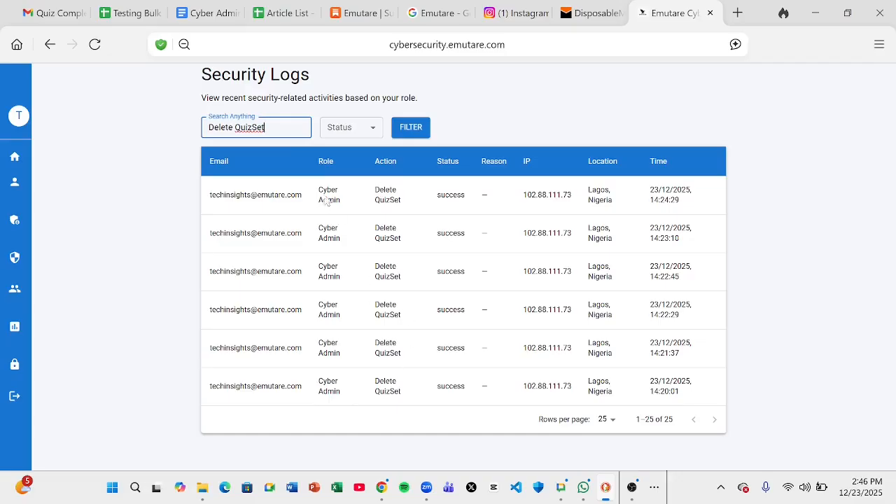
pyautogui.hotkey('ctrl', 'a')
pyautogui.press('BackSpace')
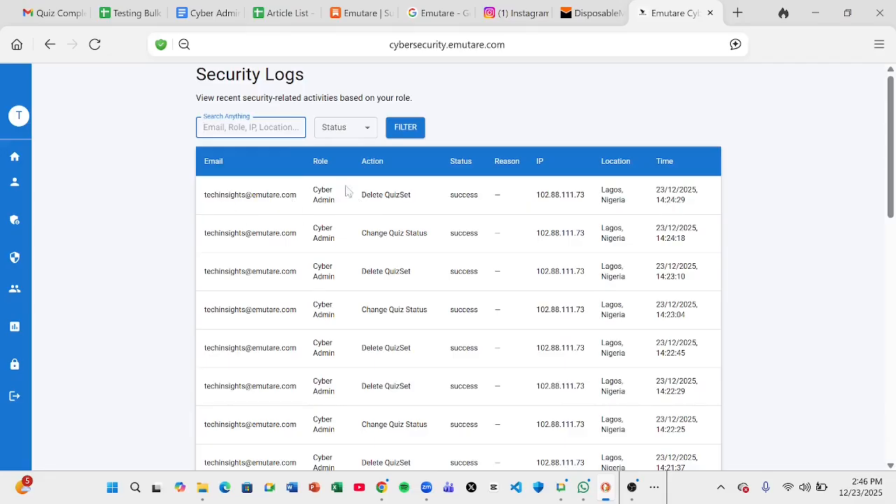
pyautogui.click(468, 121)
pyautogui.click(250, 127)
pyautogui.hotkey('ctrl', 'v')
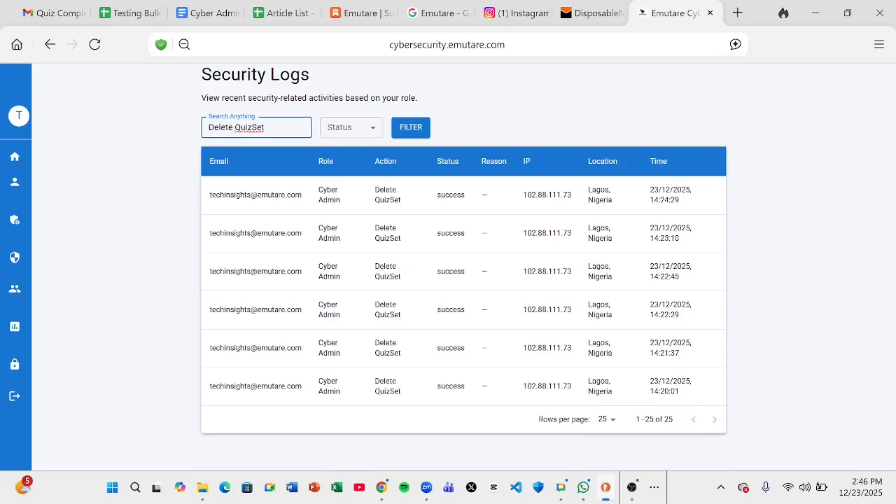
pyautogui.hotkey('ctrl', 'BackSpace')
pyautogui.hotkey('ctrl', 'BackSpace')
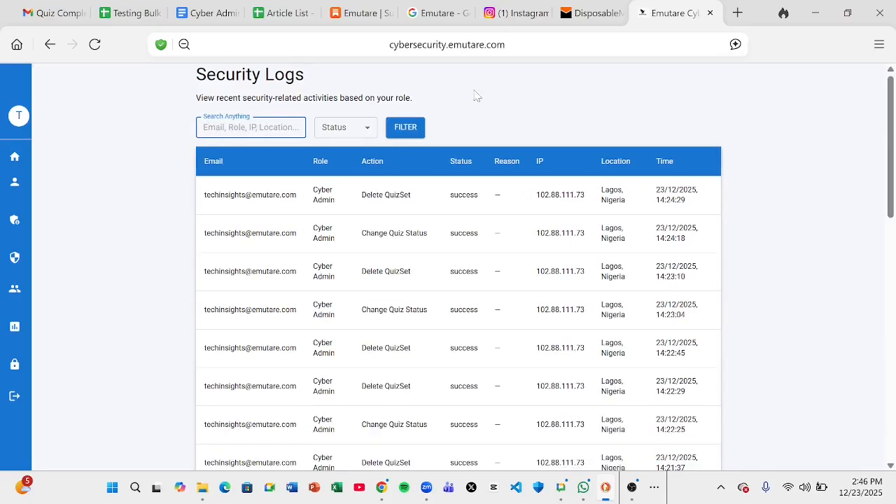
# Filter the security logs to Failed status and review the results
pyautogui.click(506, 123)
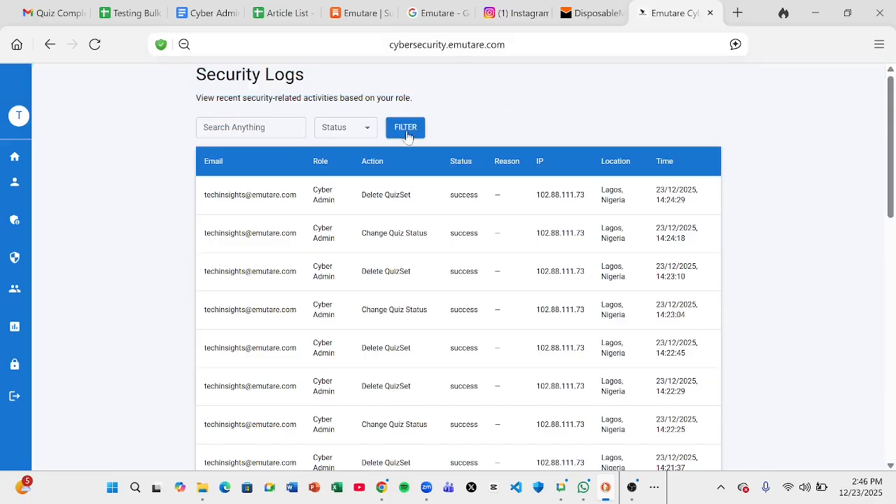
pyautogui.click(365, 133)
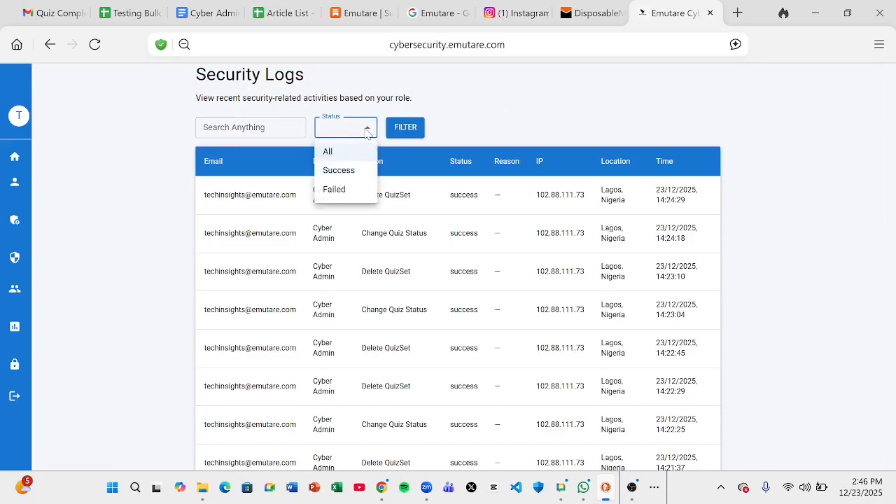
pyautogui.click(364, 134)
pyautogui.click(361, 129)
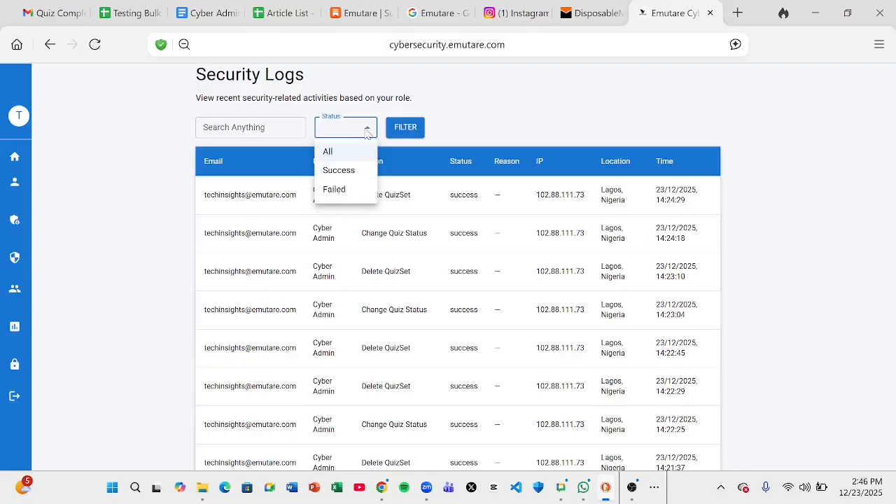
pyautogui.click(349, 191)
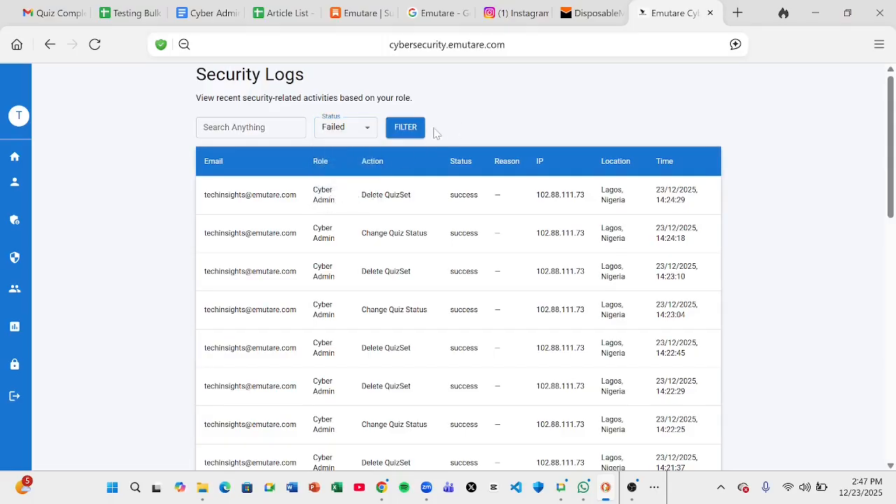
pyautogui.click(410, 131)
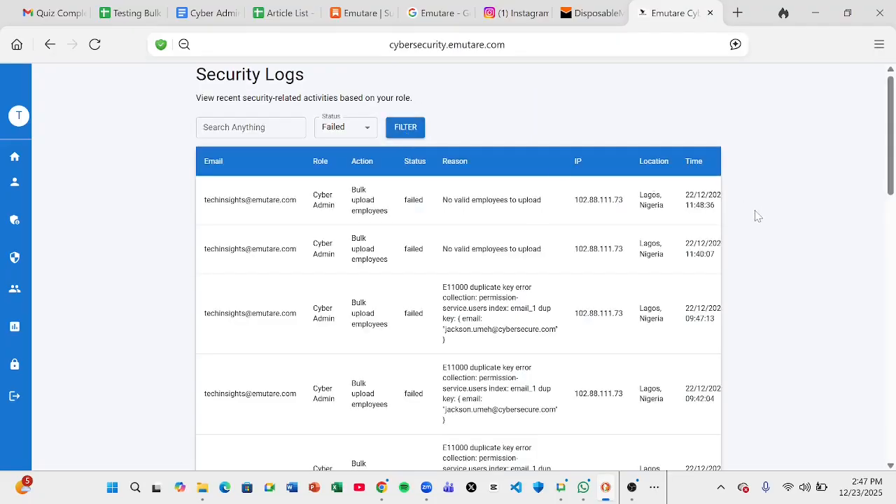
pyautogui.scroll(-1, 756, 216)
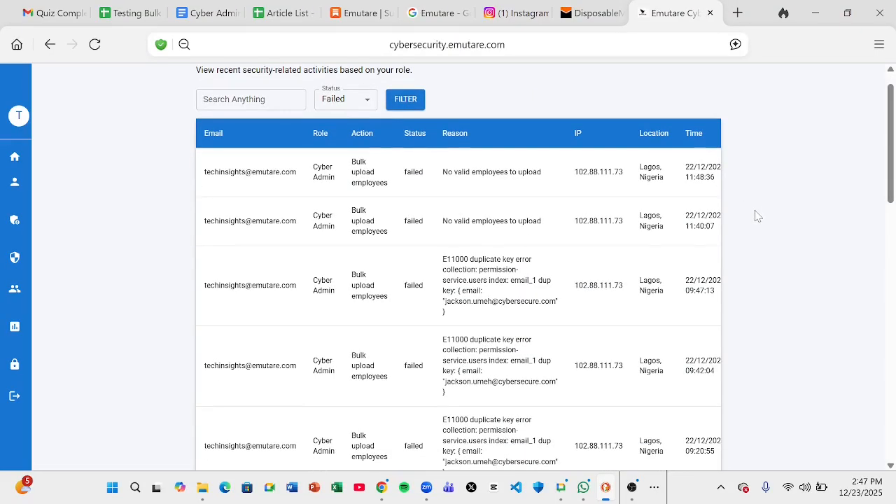
pyautogui.scroll(-15, 756, 215)
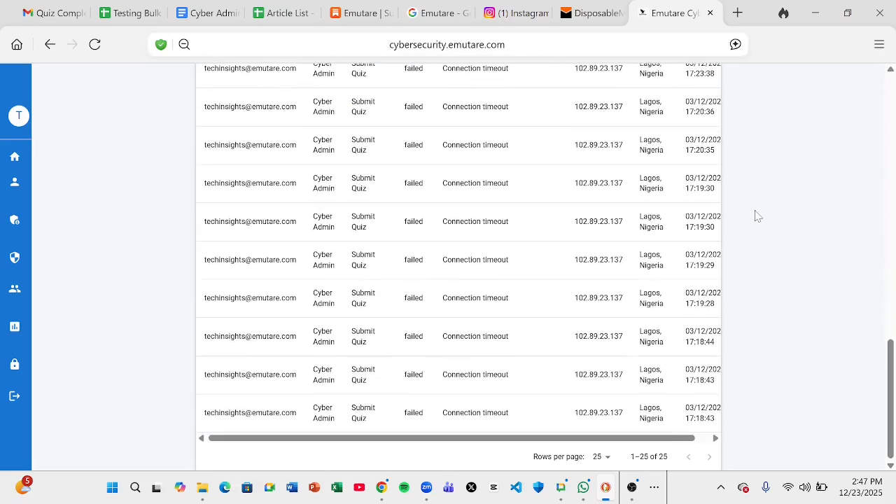
pyautogui.scroll(15, 756, 216)
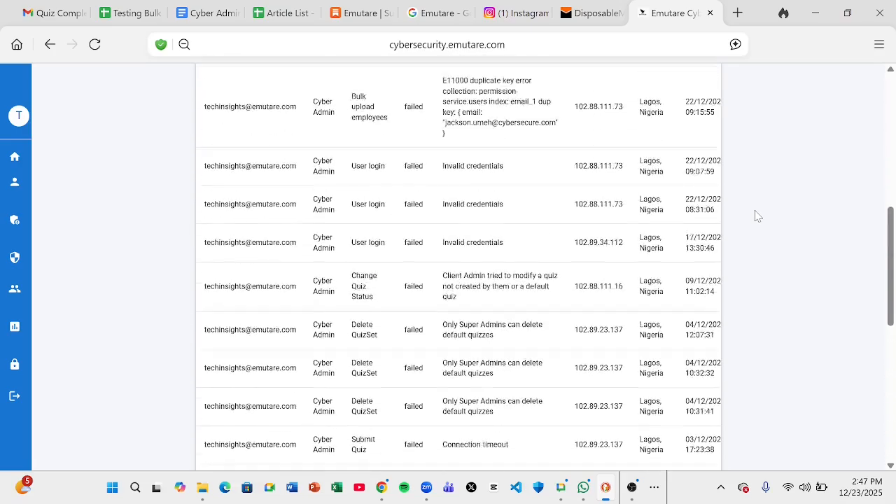
pyautogui.scroll(1, 756, 215)
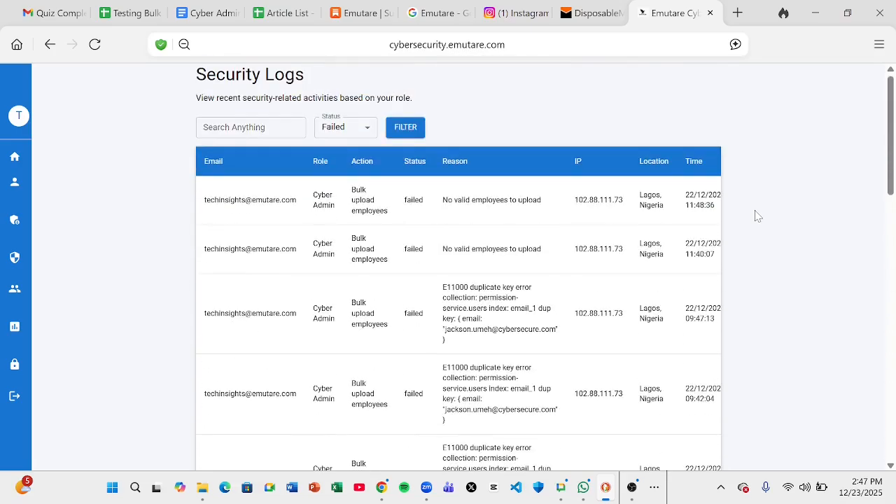
# Switch the Status filter to Success and review the 25 listed entries
pyautogui.click(352, 133)
pyautogui.click(339, 170)
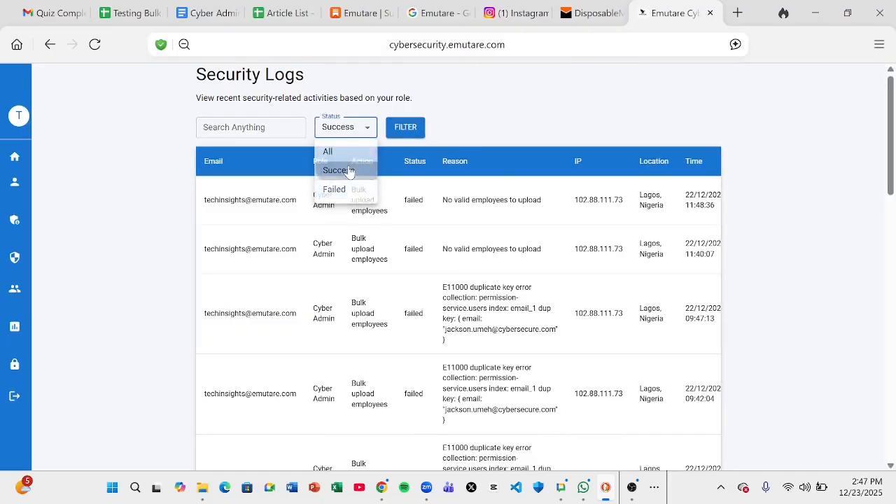
pyautogui.click(403, 128)
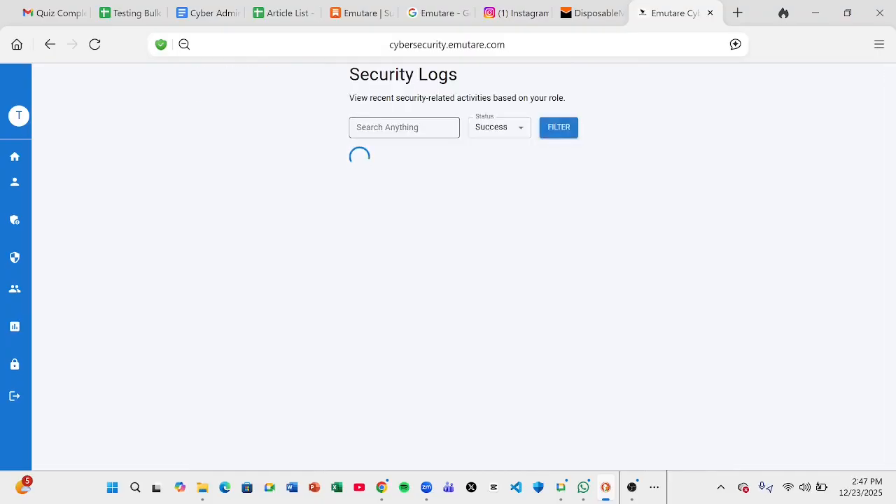
pyautogui.scroll(-15, 759, 171)
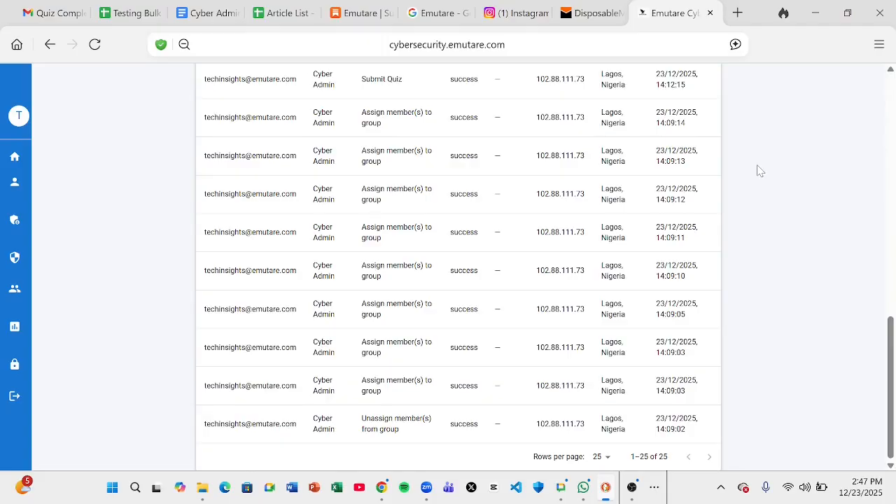
pyautogui.scroll(1, 759, 171)
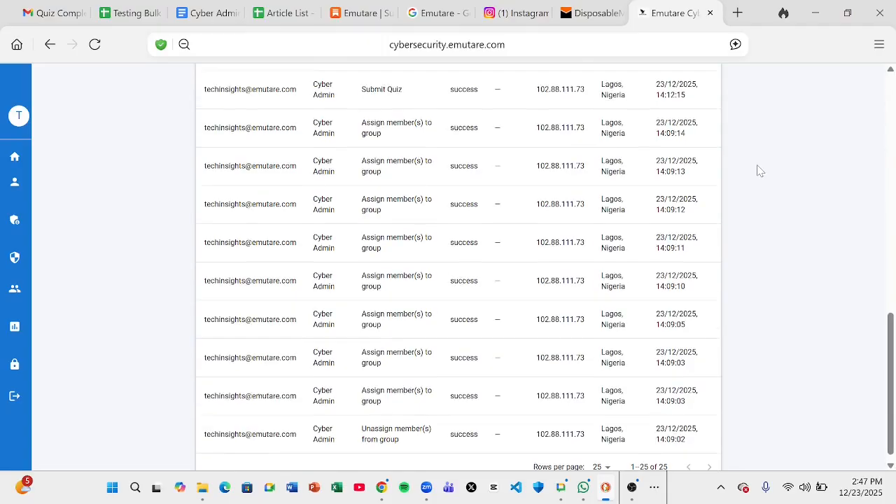
pyautogui.scroll(14, 760, 171)
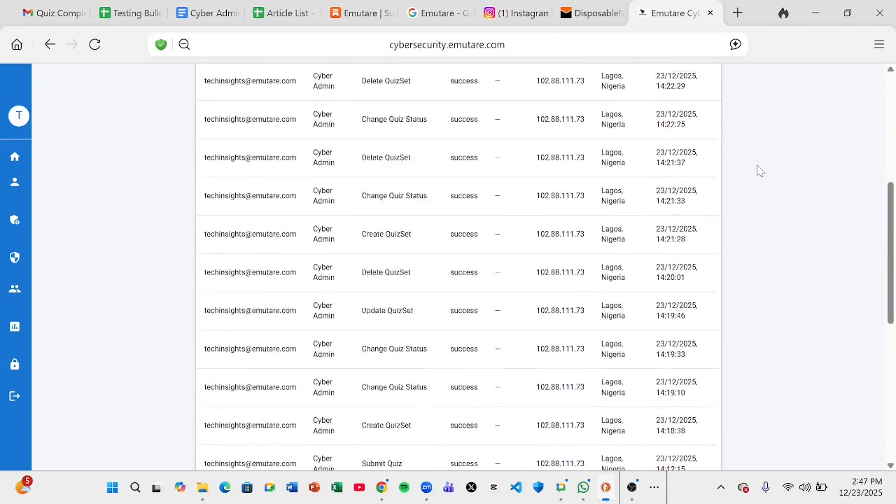
# Set the Status filter to All and apply it
pyautogui.click(359, 134)
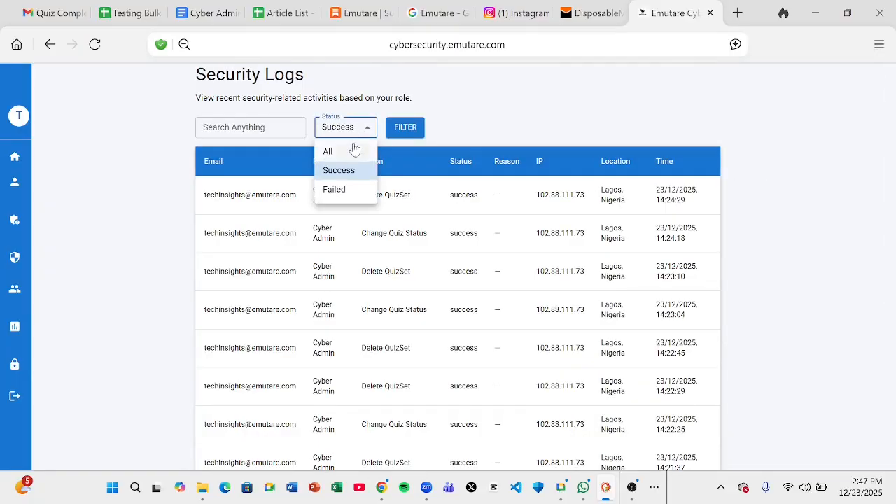
pyautogui.click(352, 148)
pyautogui.click(410, 132)
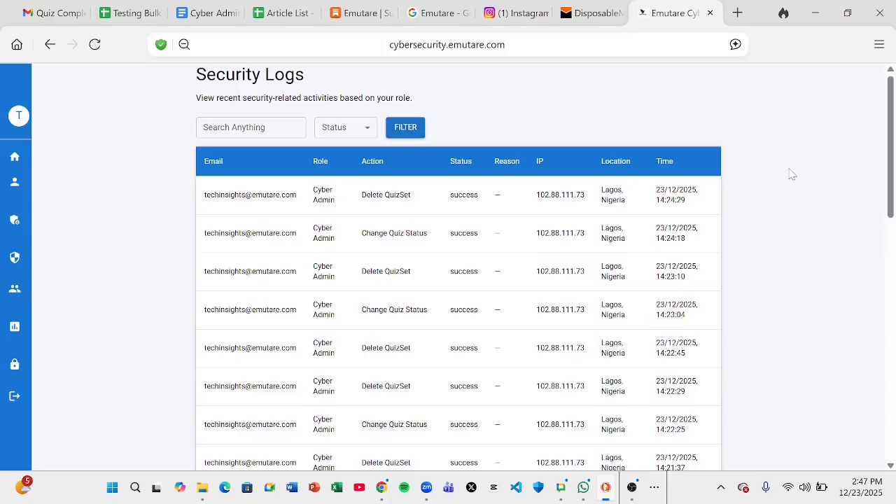
pyautogui.scroll(-6, 791, 174)
pyautogui.scroll(-4, 792, 175)
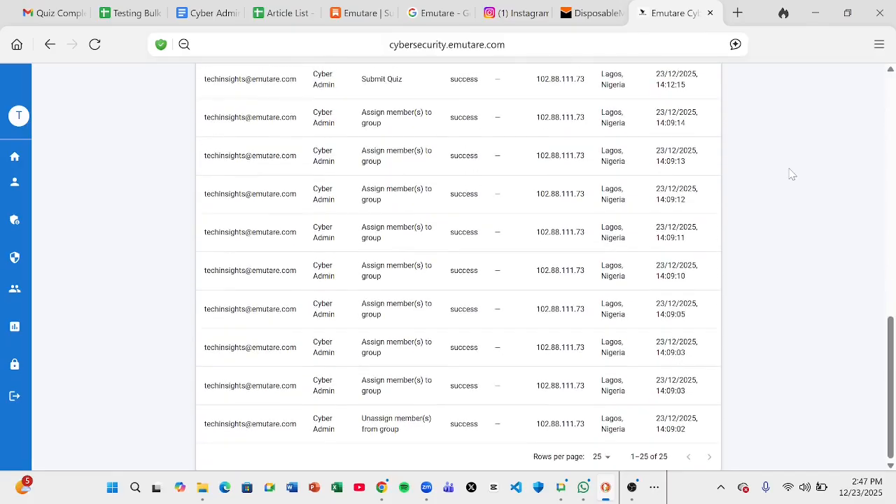
# Change the logs to 50 rows per page, then back to 25
pyautogui.click(608, 458)
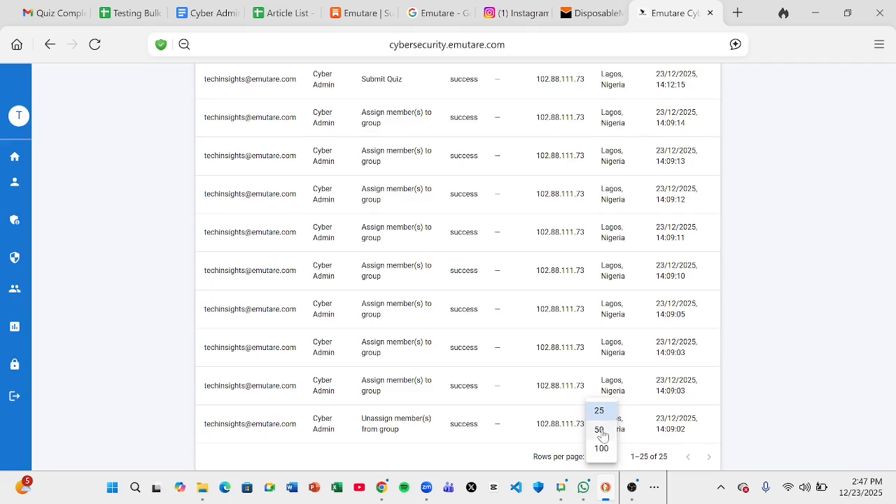
pyautogui.click(600, 430)
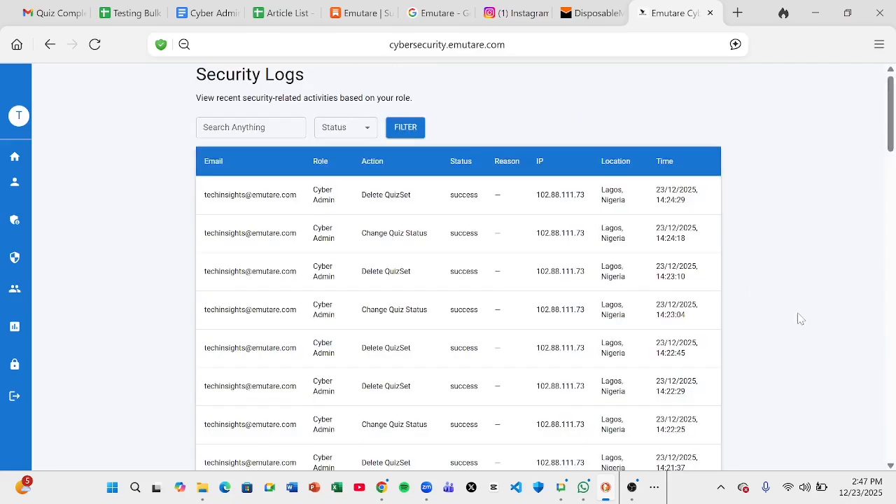
pyautogui.scroll(-6, 798, 316)
pyautogui.scroll(-10, 800, 319)
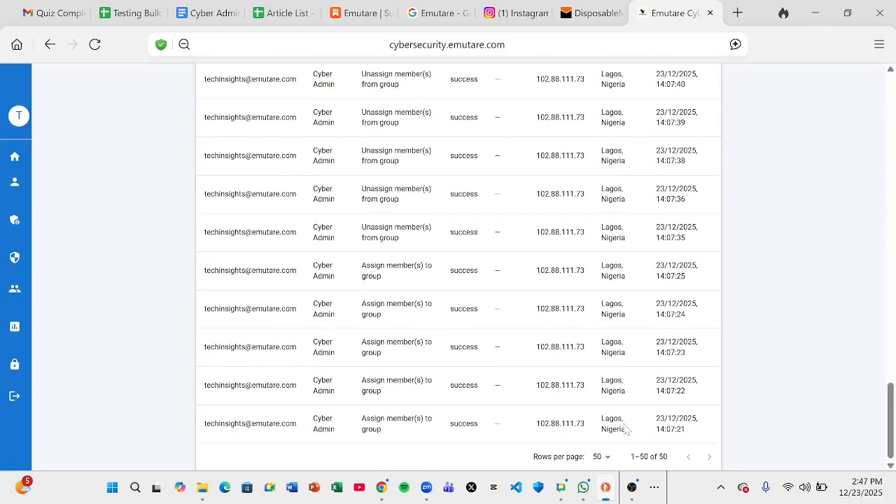
pyautogui.click(600, 456)
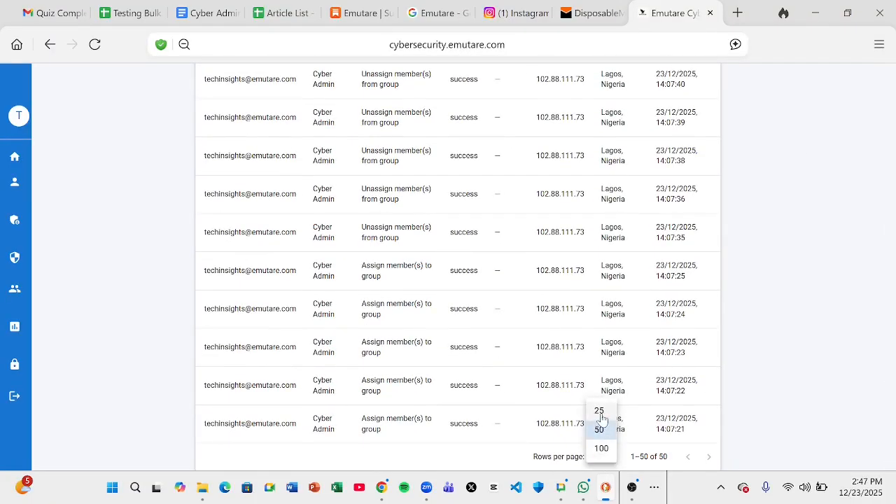
pyautogui.click(600, 428)
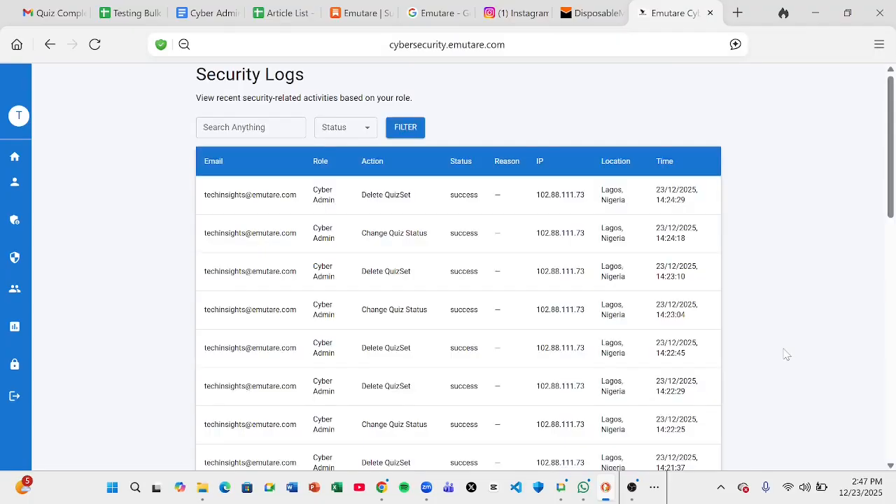
pyautogui.scroll(-10, 787, 355)
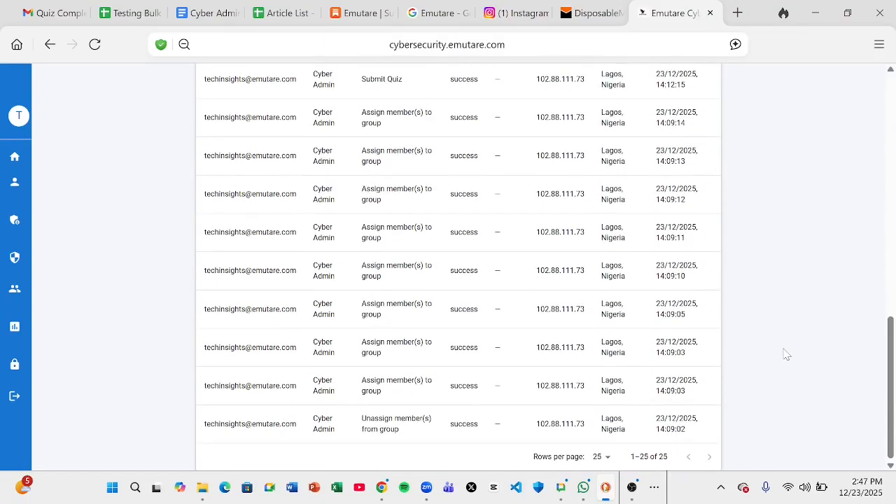
pyautogui.scroll(10, 787, 355)
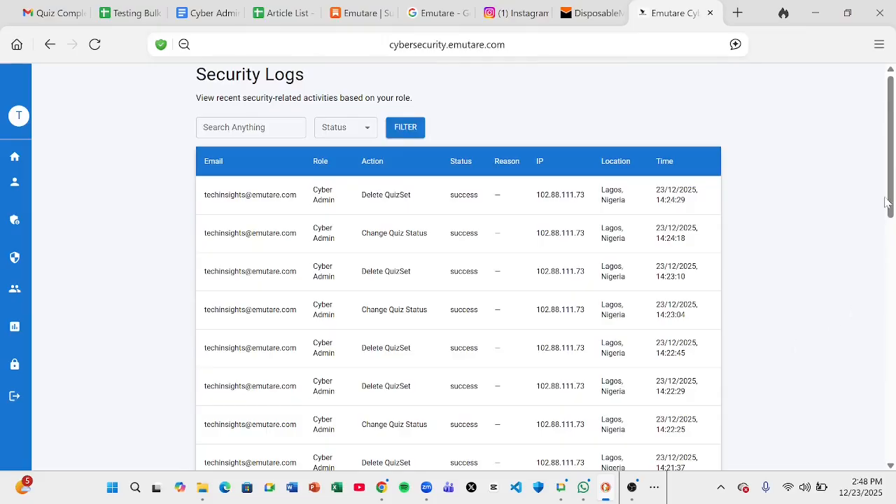
pyautogui.moveTo(889, 210); pyautogui.dragTo(891, 317)
pyautogui.scroll(-6, 891, 317)
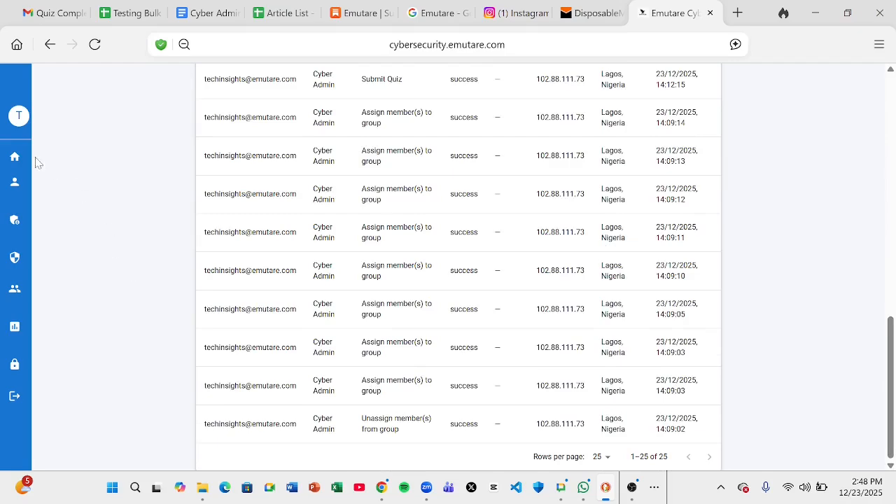
# Open the Home welcome overview page and highlight the first paragraph's opening words
pyautogui.moveTo(37, 163)
pyautogui.click(40, 186)
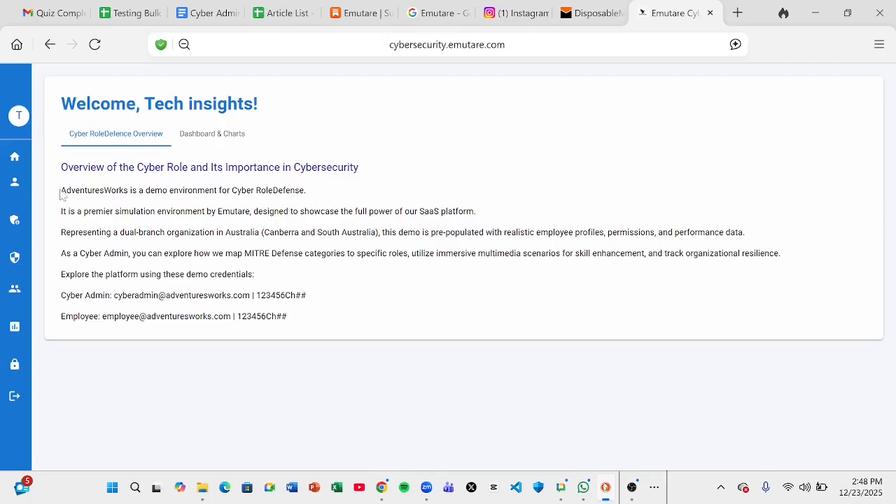
pyautogui.moveTo(61, 190); pyautogui.dragTo(96, 189)
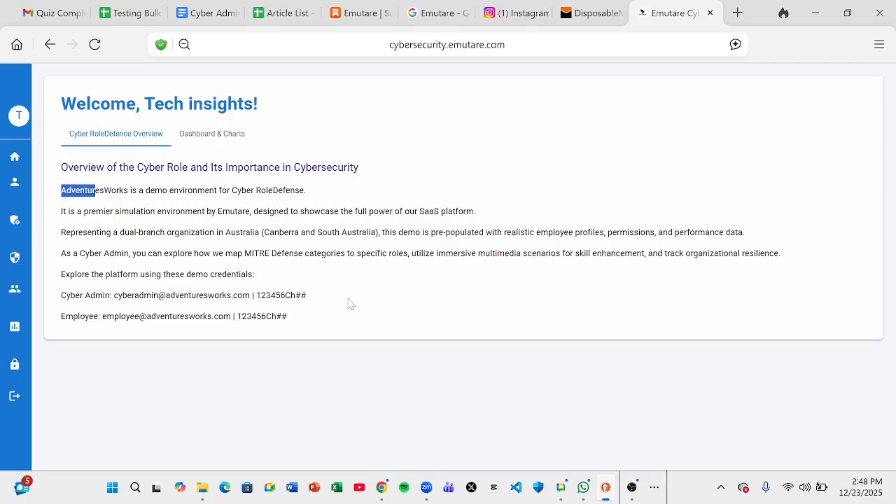
pyautogui.click(218, 287)
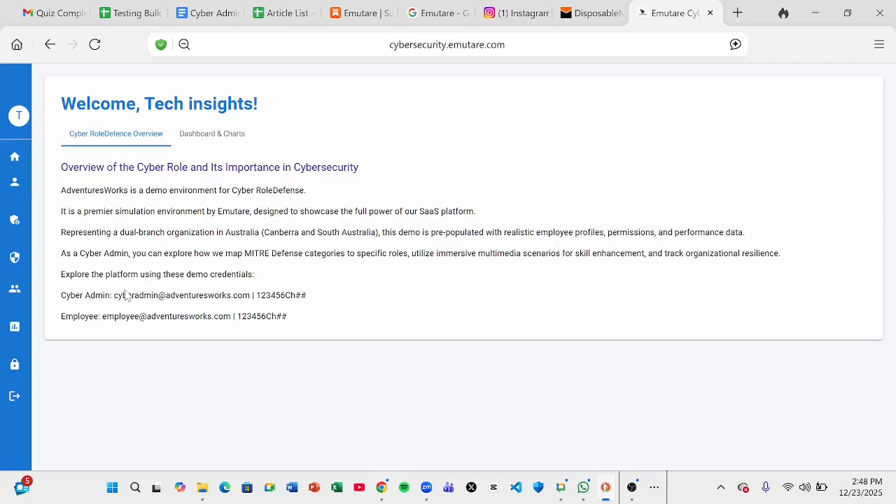
# Highlight the Cyber Admin demo credentials text, then clear the highlight
pyautogui.moveTo(61, 295); pyautogui.dragTo(318, 300)
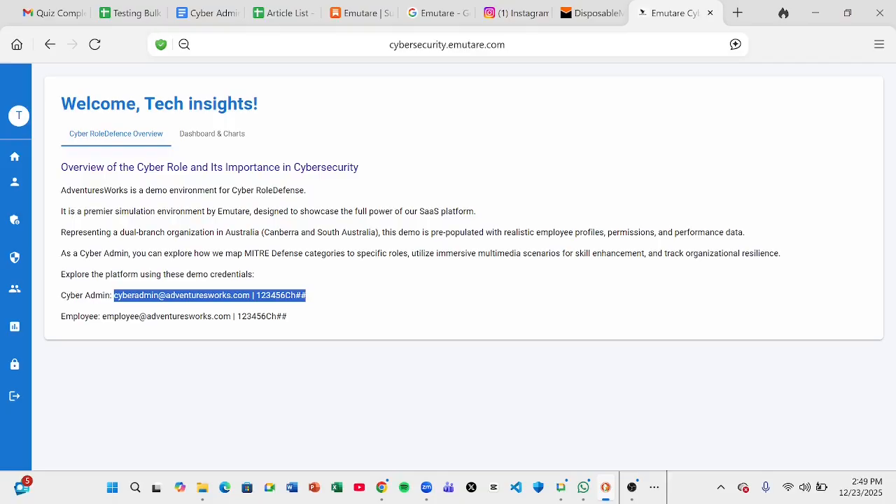
pyautogui.click(210, 317)
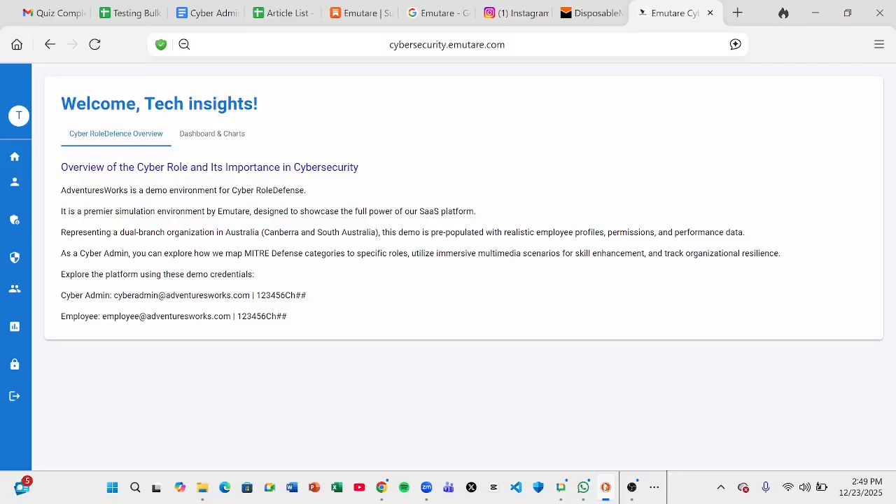
pyautogui.moveTo(30, 238)
pyautogui.moveTo(634, 494)
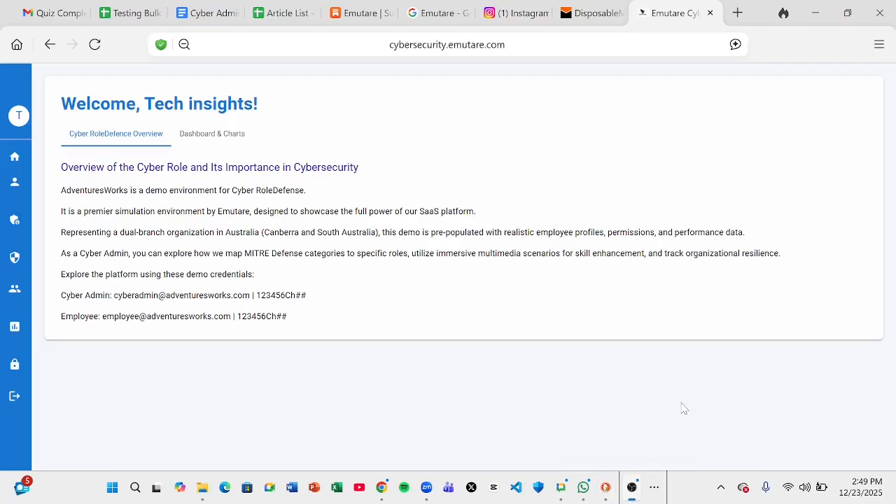